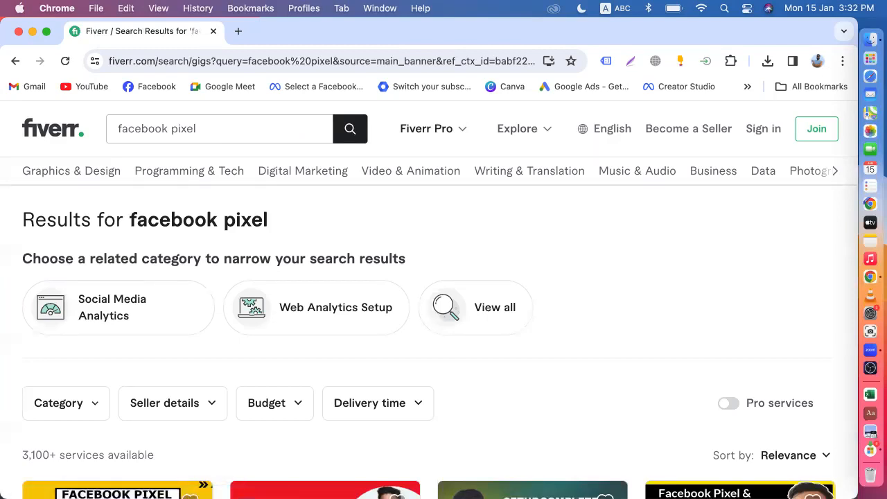
Browse the 3,100+ Fiverr 'facebook pixel' gig results, then start a new blank tab.
scroll(444, 298, "down", 5)
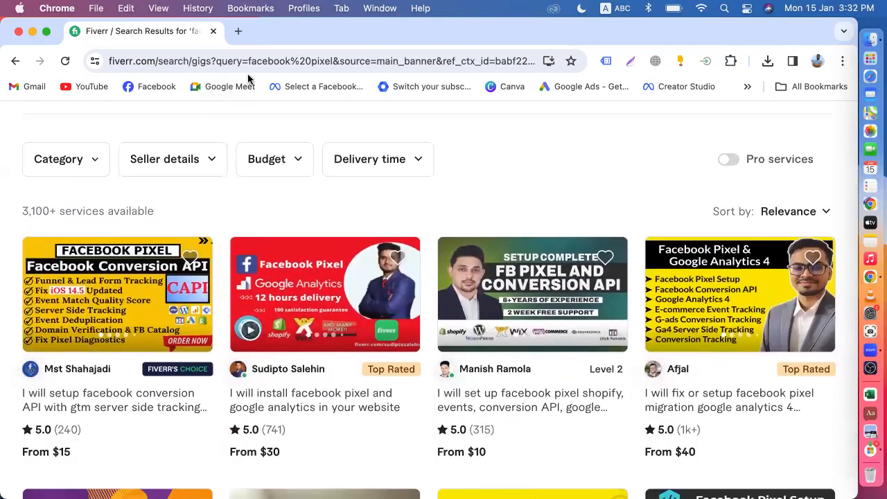
scroll(365, 193, "down", 2)
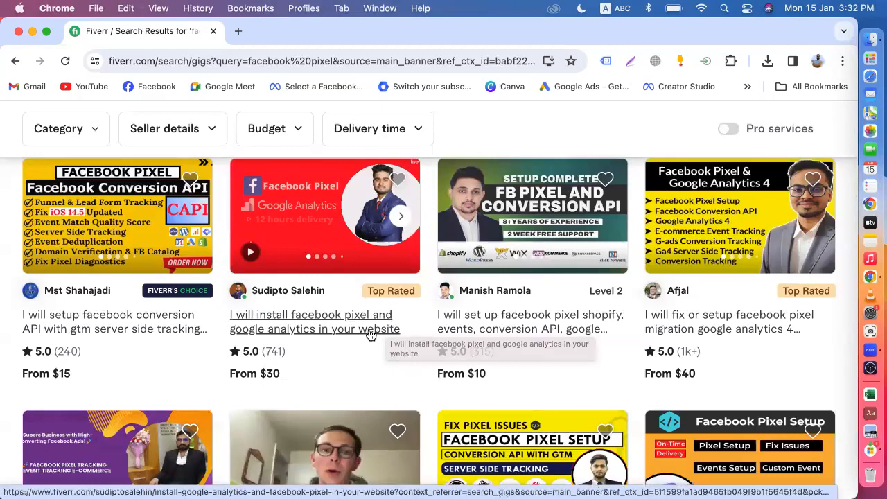
scroll(345, 375, "down", 5)
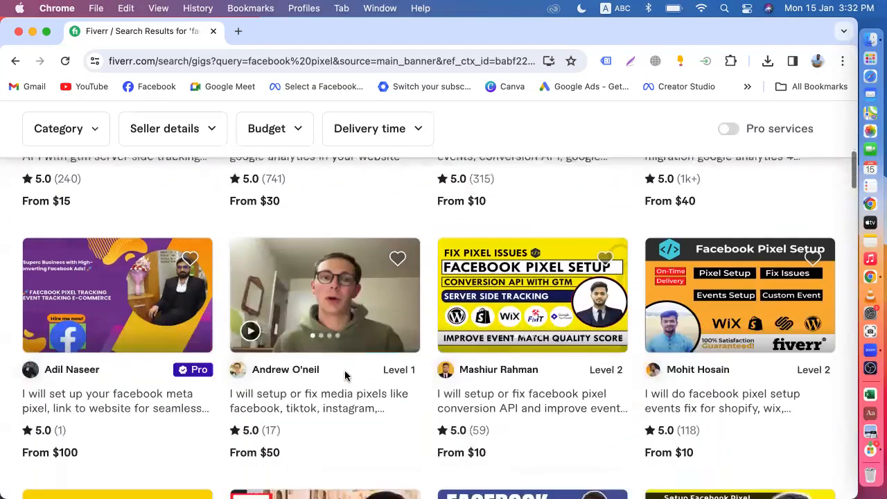
scroll(452, 388, "down", 2)
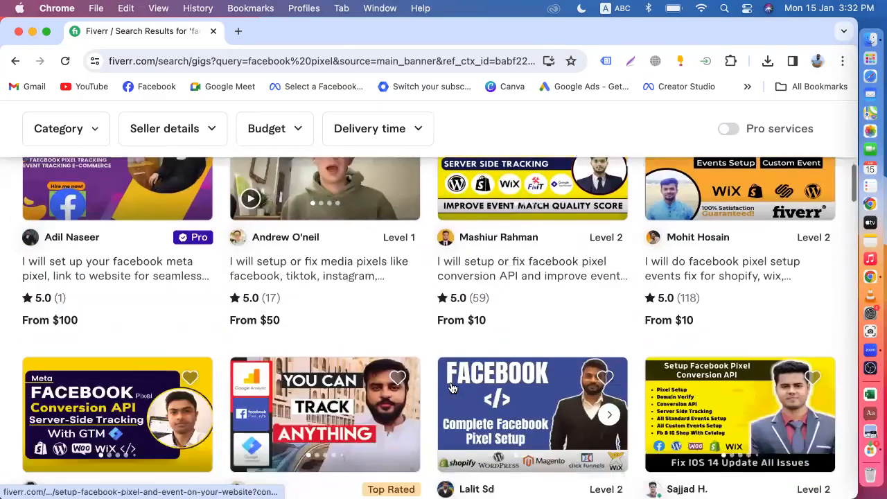
scroll(451, 387, "down", 5)
scroll(451, 387, "down", 7)
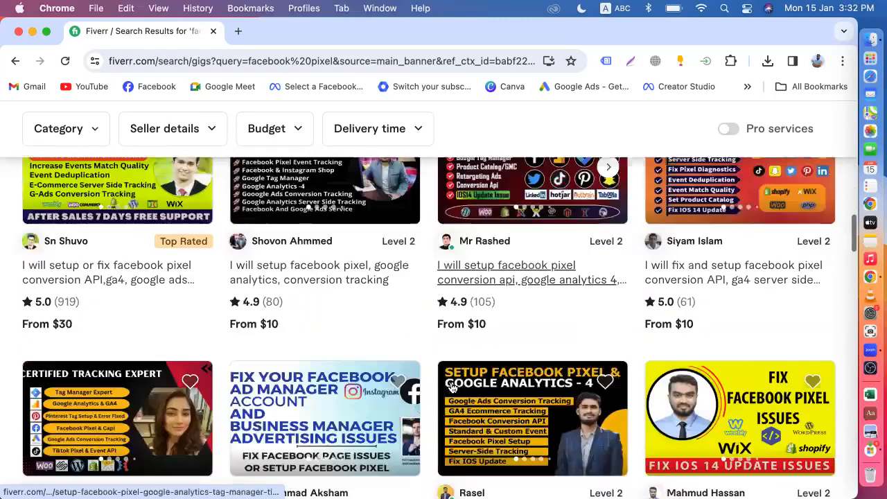
scroll(450, 387, "up", 20)
scroll(450, 387, "down", 3)
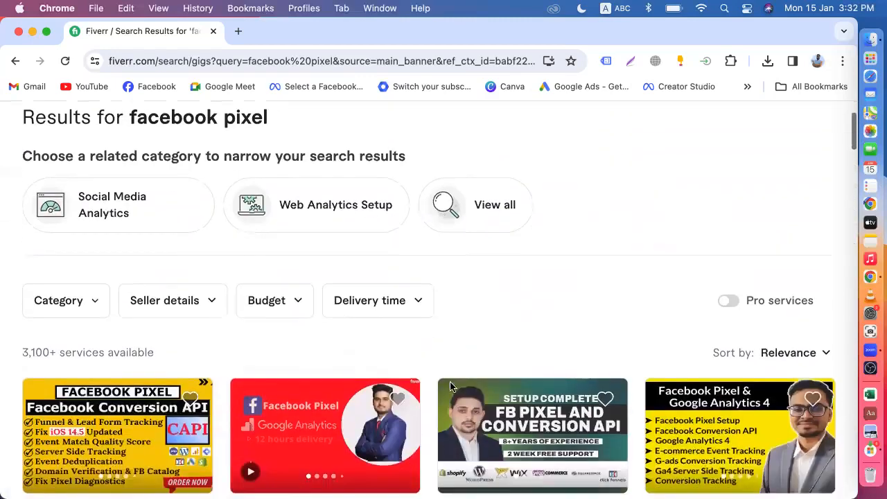
left_click(238, 31)
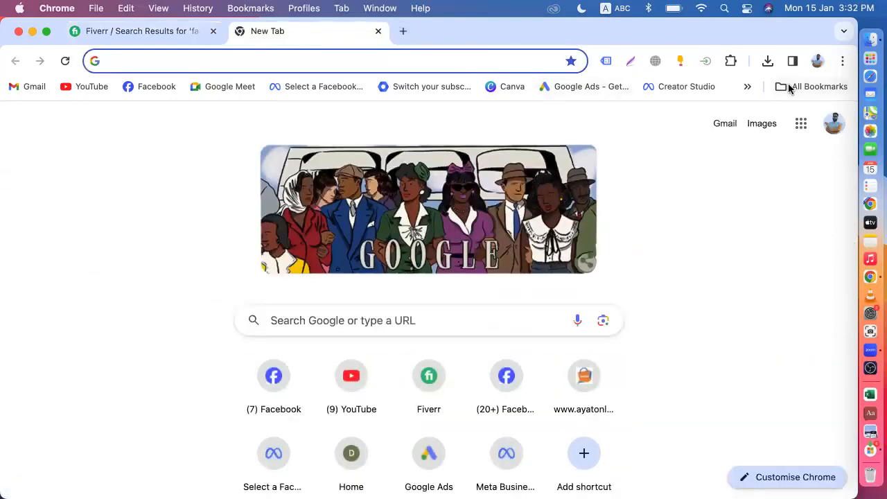
Load the store's WordPress Dashboard bookmark in the new tab and stop it loading.
left_click(790, 86)
scroll(707, 359, "down", 3)
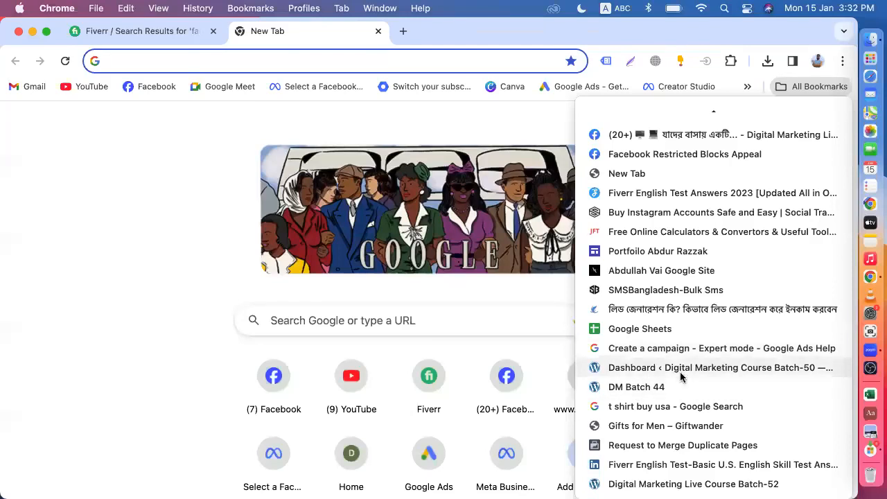
left_click(652, 368)
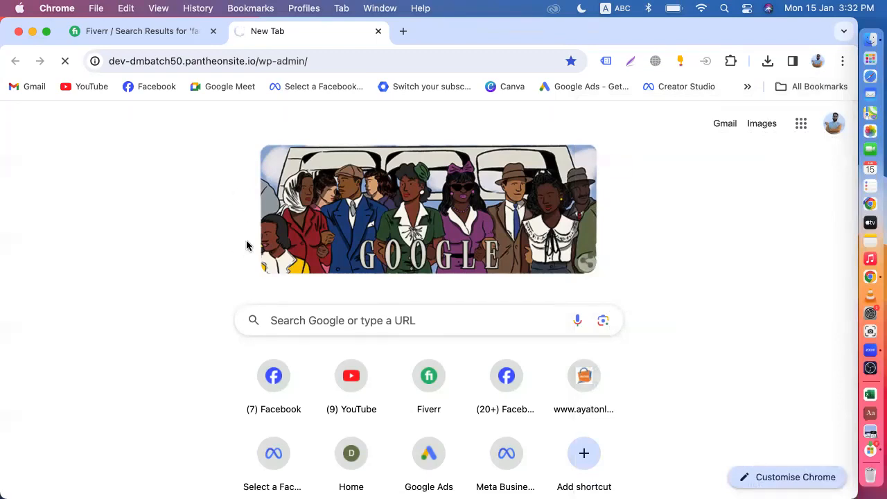
scroll(246, 245, "down", 2)
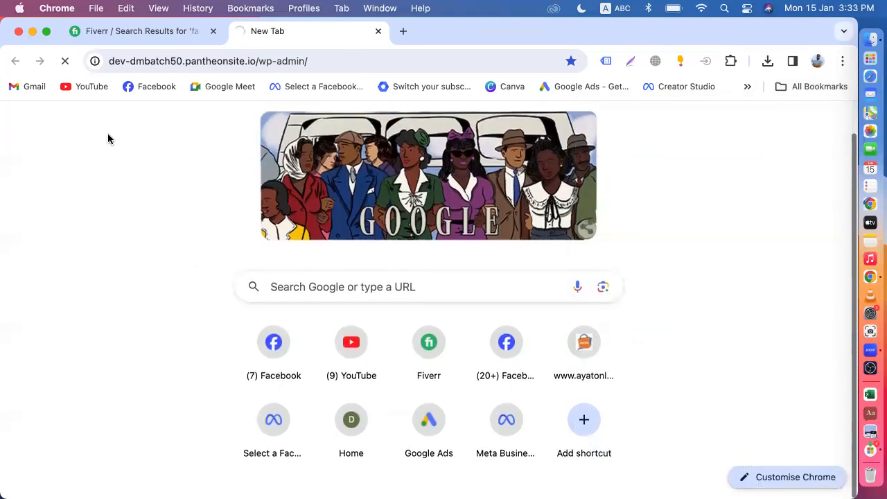
left_click(65, 61)
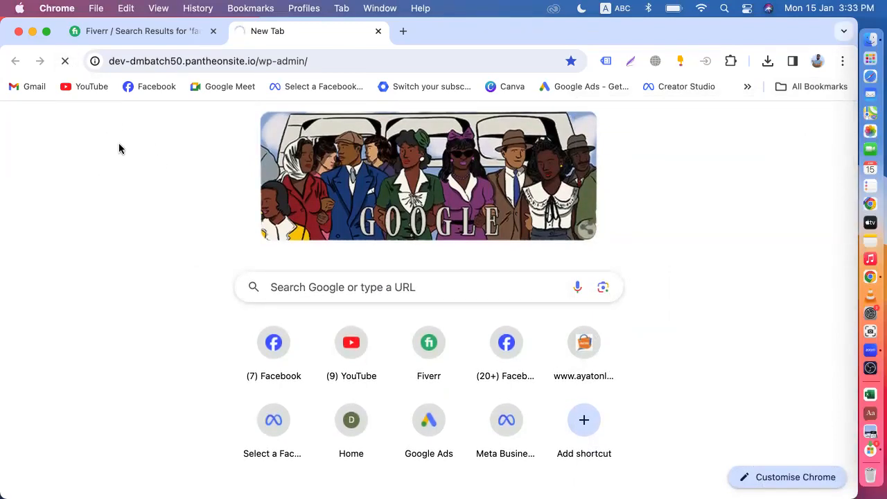
Delete 'wp-admin/' from the address to load dev-dmbatch50.pantheonsite.io's front page.
left_click(261, 61)
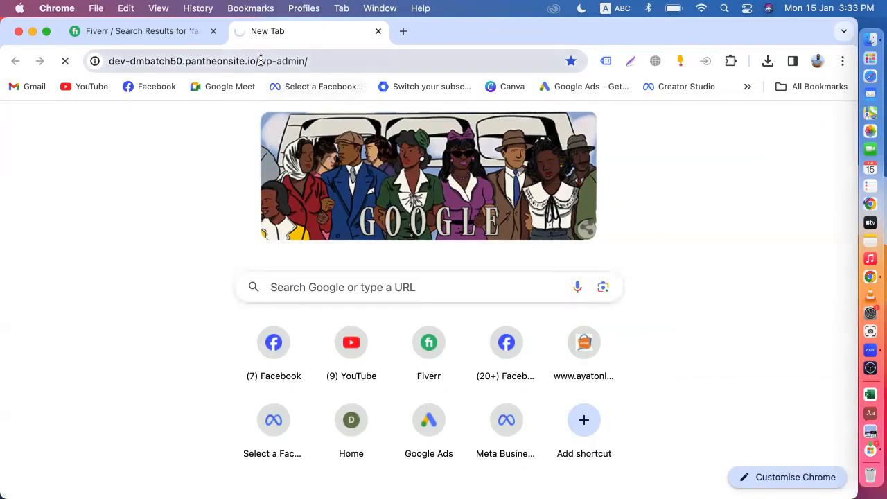
left_click_drag(260, 61, 384, 60)
left_click(319, 61)
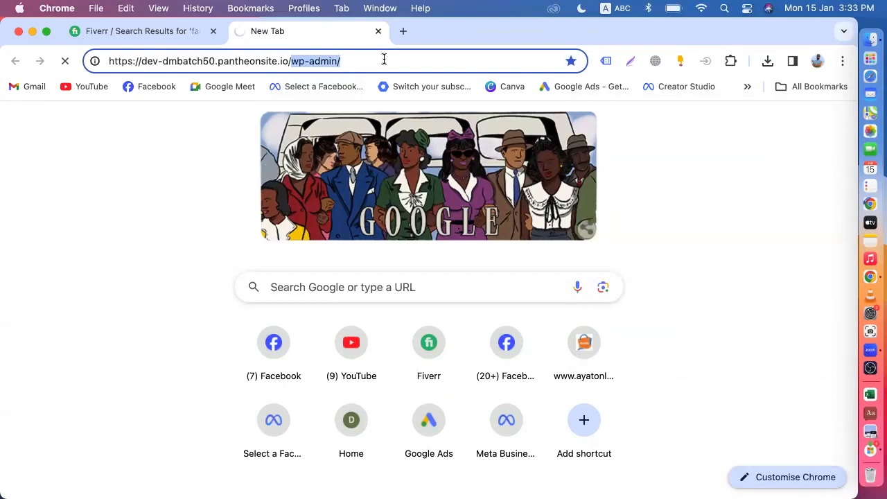
key("BackSpace")
key("Return")
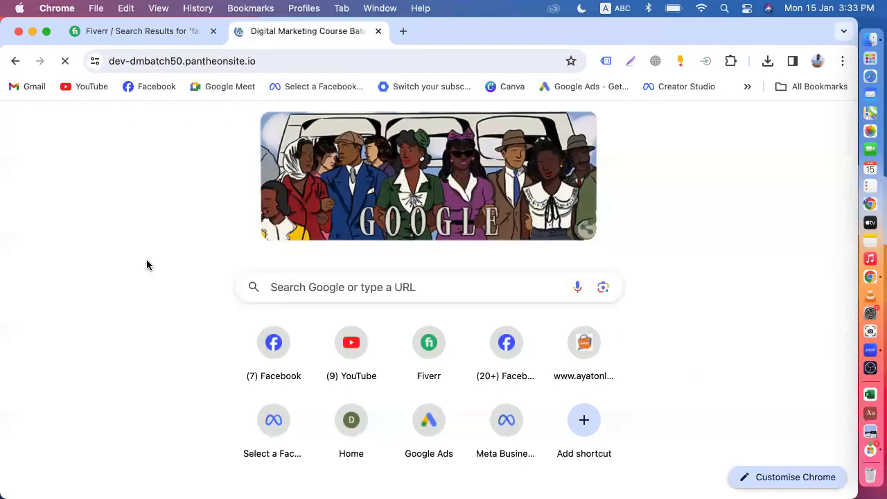
Scroll through the Organic Store homepage, glancing back at the Fiverr results once.
scroll(451, 310, "down", 20)
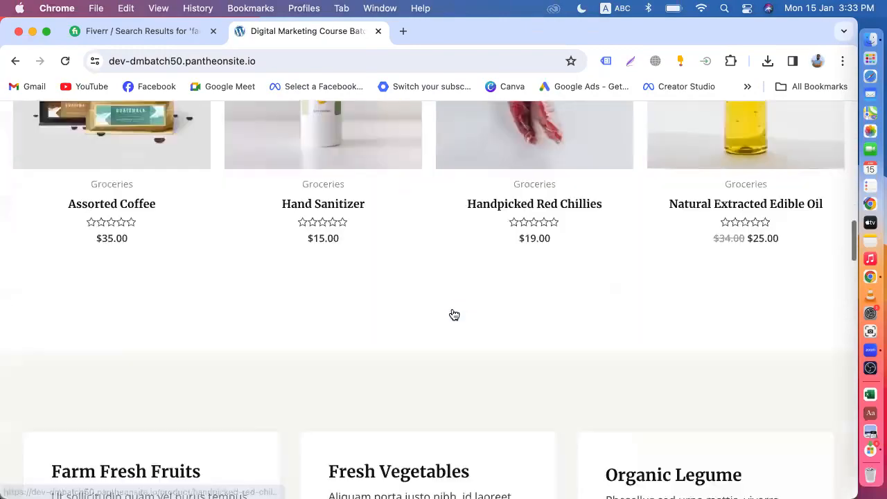
scroll(451, 311, "up", 20)
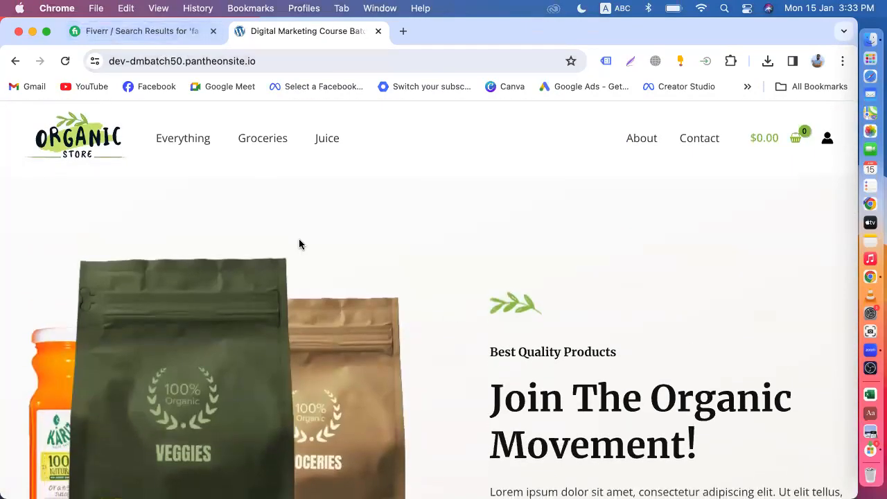
left_click(150, 32)
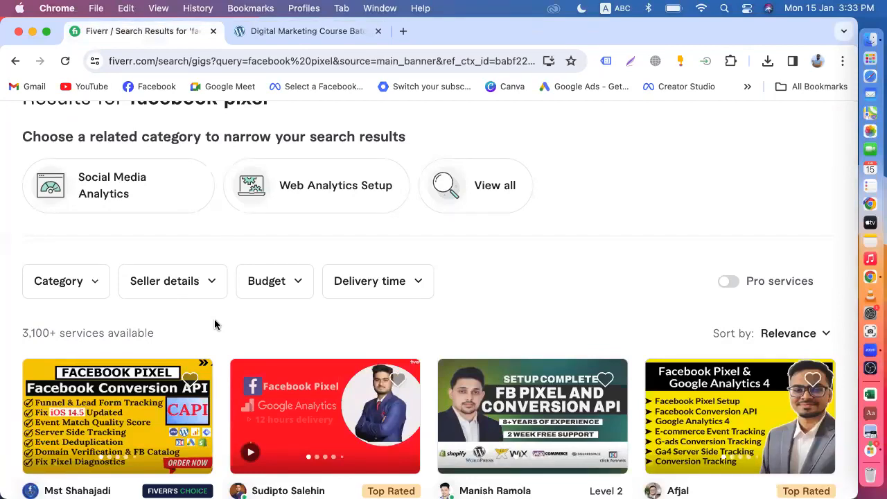
left_click(283, 32)
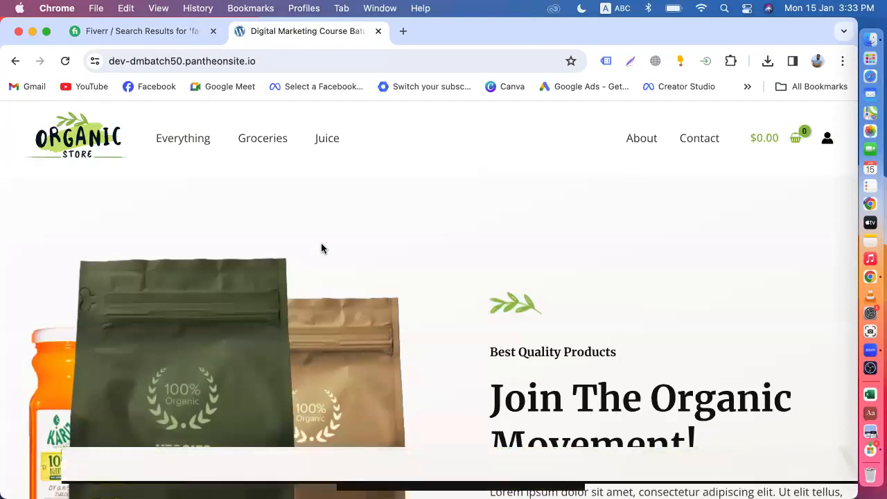
scroll(321, 248, "down", 10)
scroll(433, 317, "down", 20)
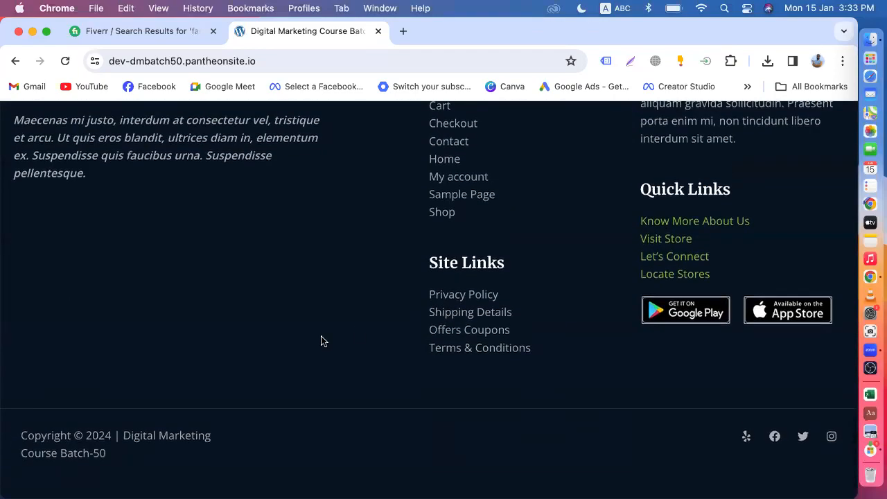
scroll(351, 353, "up", 20)
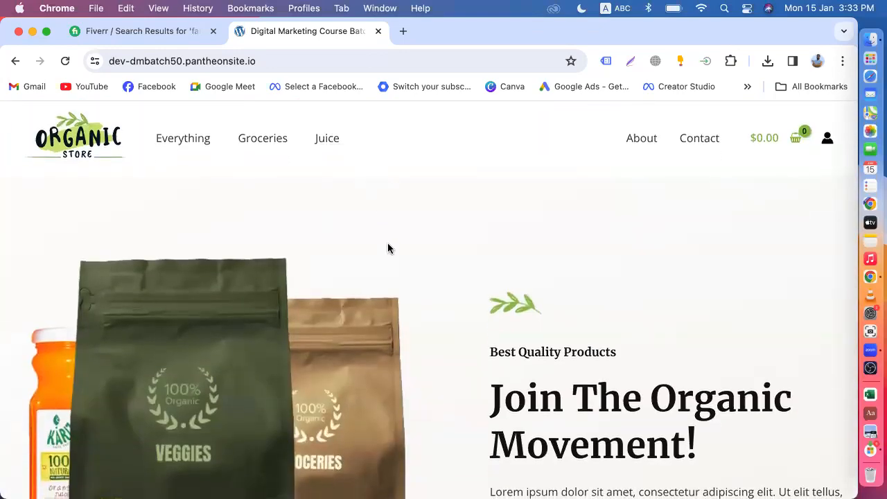
scroll(388, 248, "down", 10)
scroll(381, 254, "up", 10)
scroll(406, 231, "down", 20)
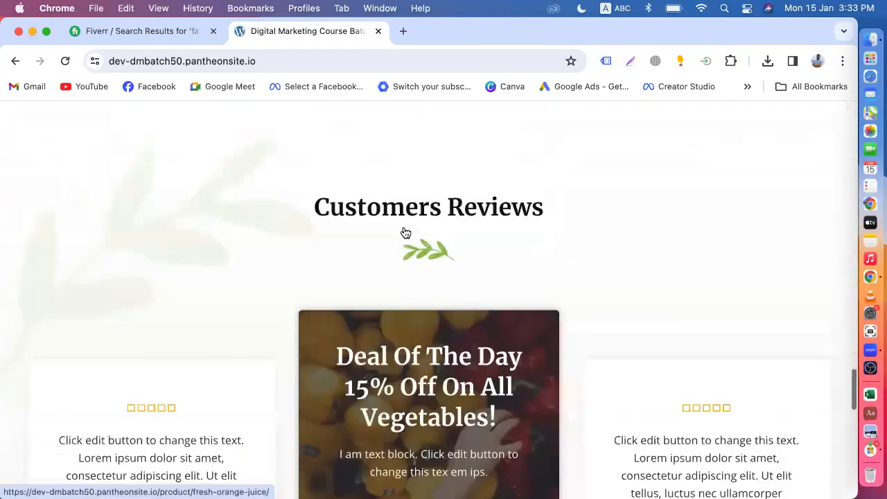
scroll(406, 231, "down", 3)
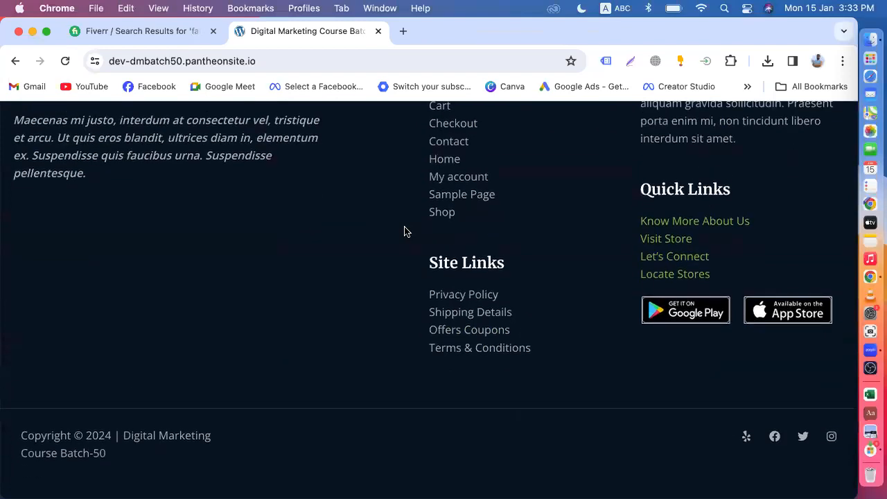
scroll(405, 231, "up", 15)
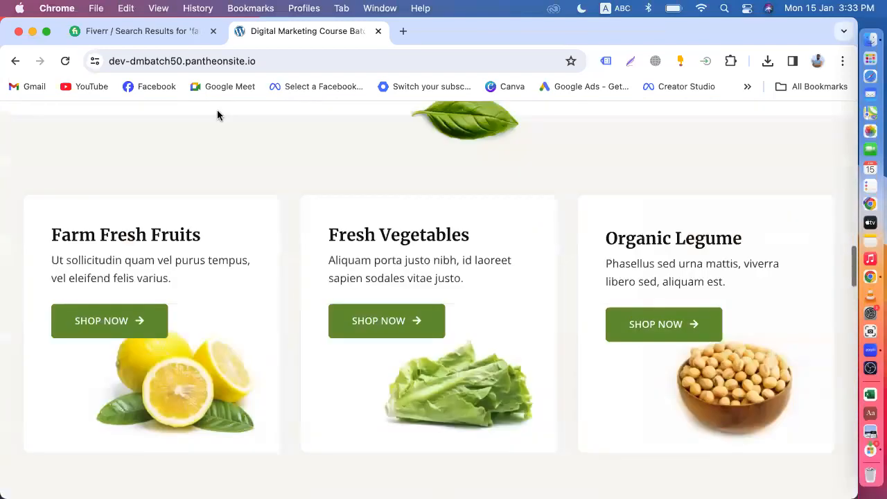
Check the Fiverr tab again, then open the $15.00 Hand Sanitizer product from Best Selling Products.
left_click(148, 27)
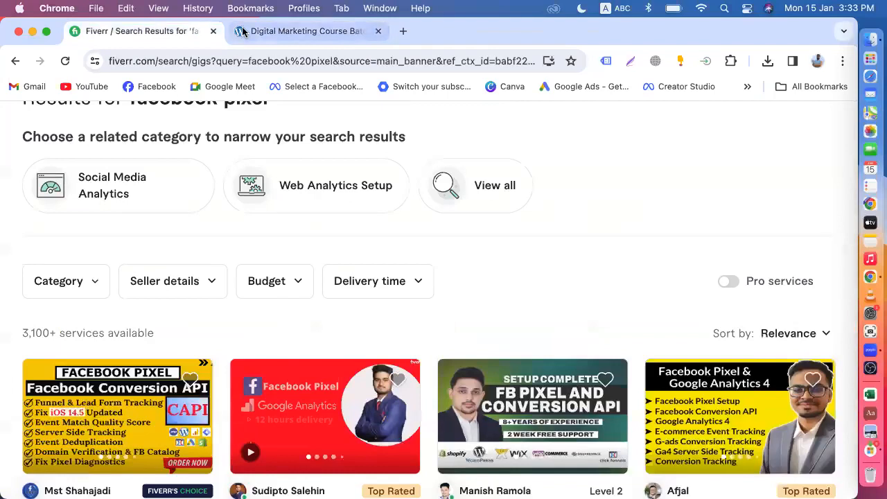
left_click(291, 32)
scroll(389, 210, "up", 10)
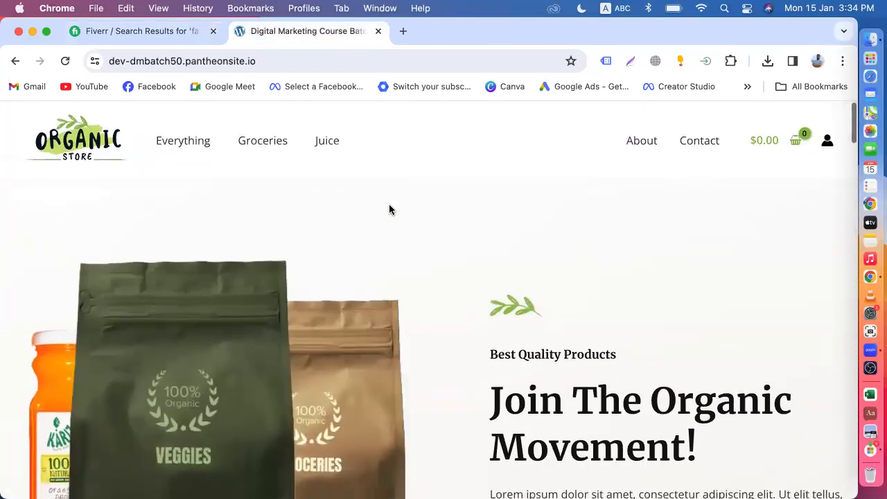
scroll(390, 209, "down", 3)
scroll(390, 209, "down", 5)
scroll(389, 206, "up", 5)
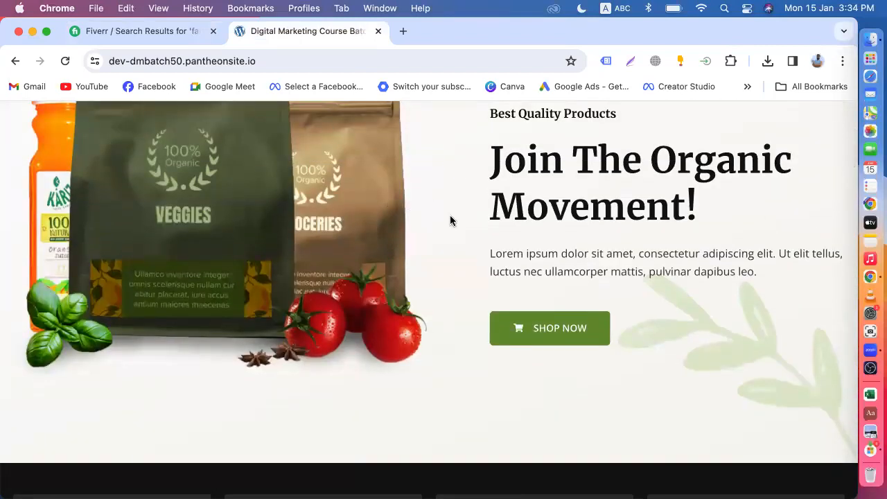
scroll(451, 220, "down", 3)
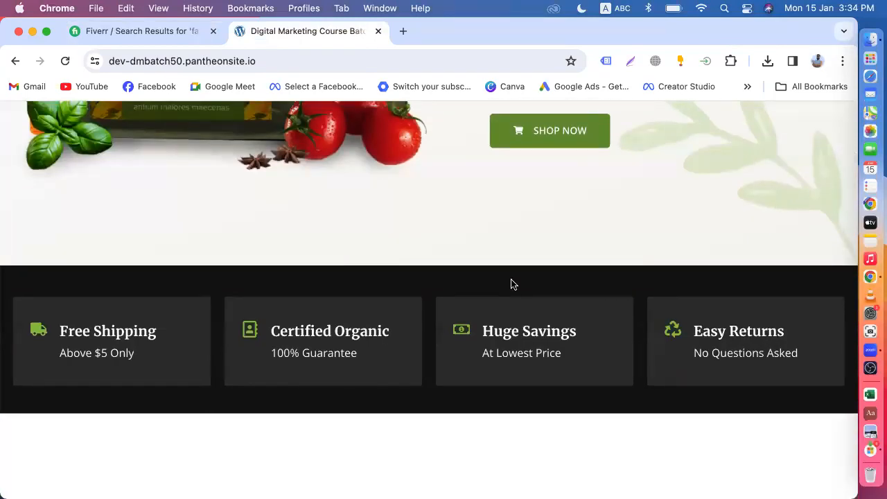
scroll(513, 284, "down", 7)
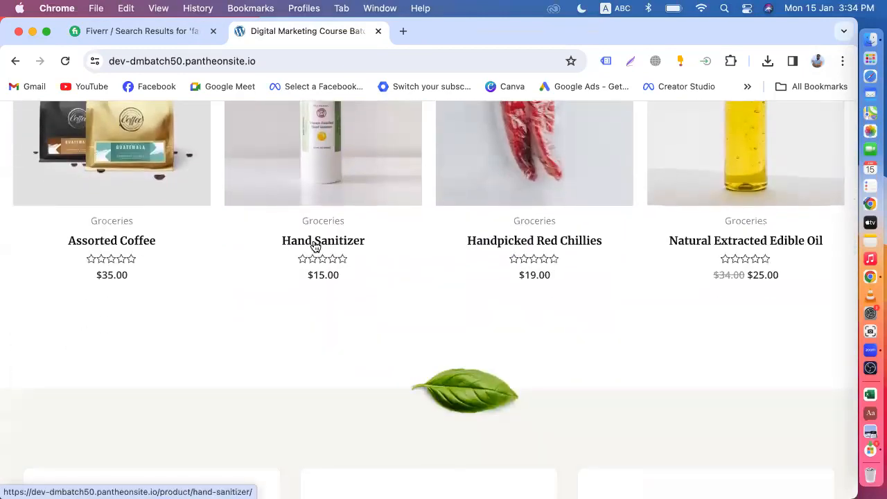
left_click(315, 246)
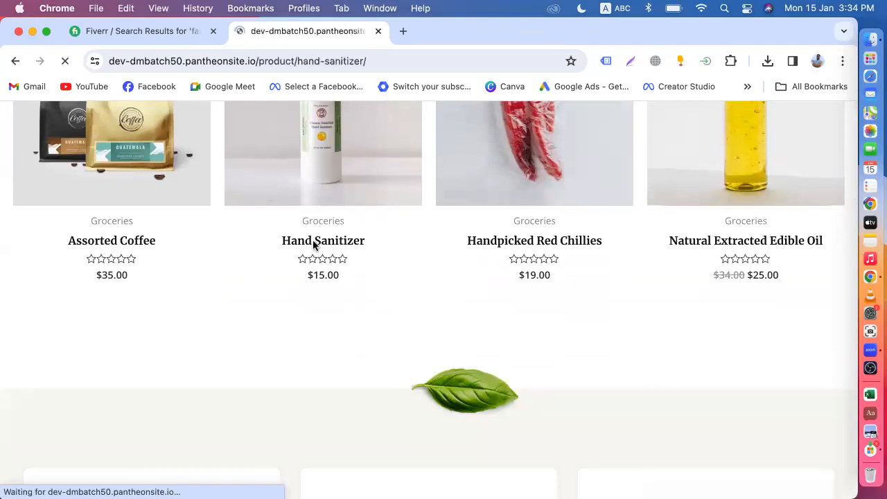
Add the Hand Sanitizer to the cart and view the cart page's $15.00 total.
scroll(325, 247, "down", 2)
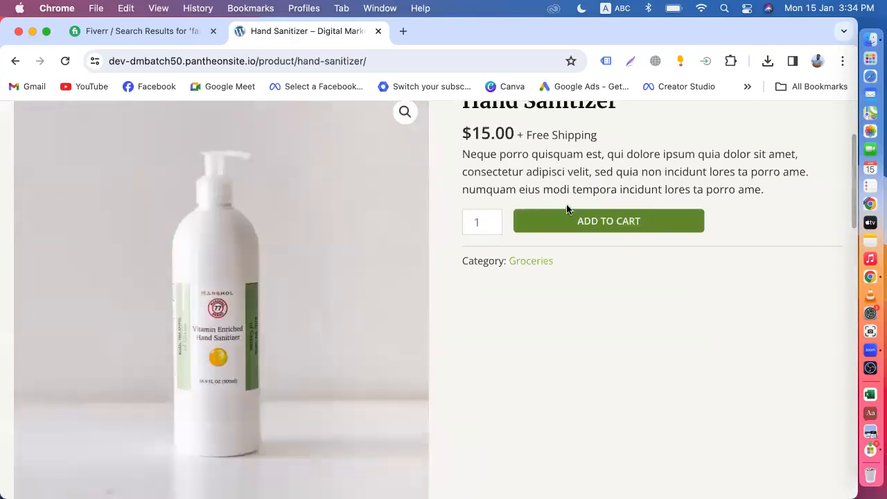
left_click(600, 223)
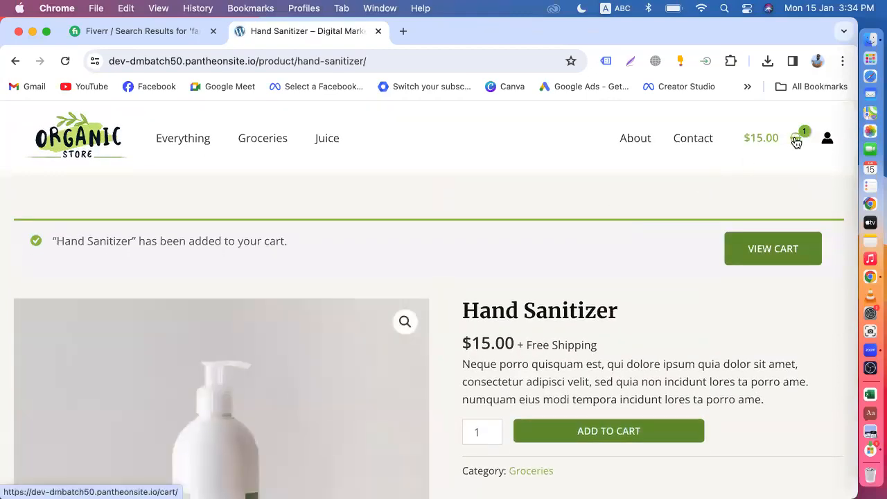
left_click(796, 140)
left_click(714, 424)
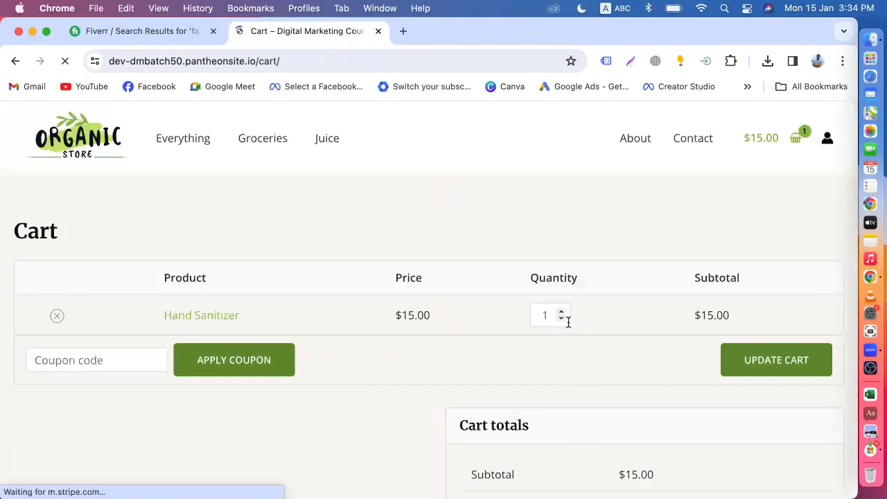
scroll(568, 322, "down", 5)
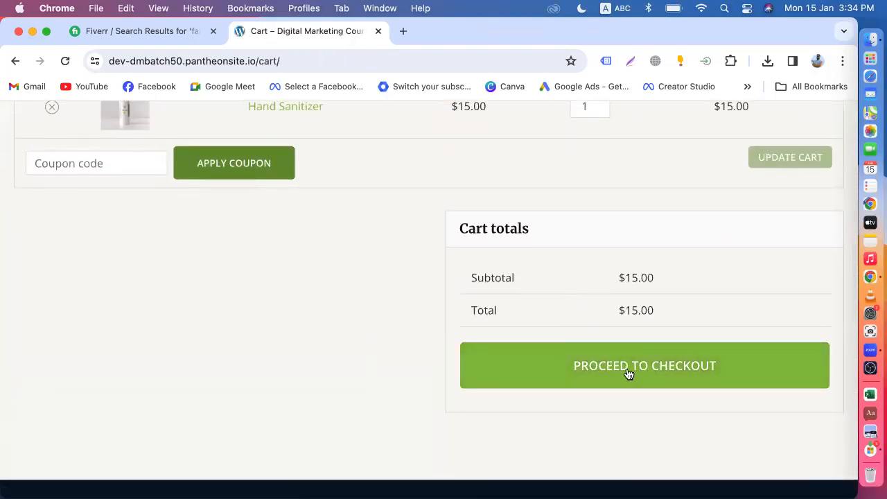
left_click(630, 374)
Try placing the $15.00 Hand Sanitizer order and review the no-payment-methods warning on checkout.
scroll(461, 337, "down", 3)
scroll(548, 317, "down", 10)
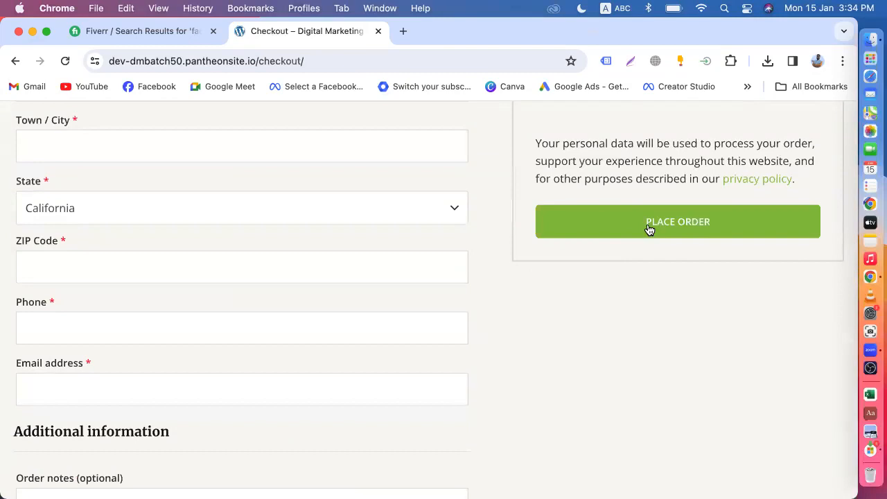
left_click(649, 228)
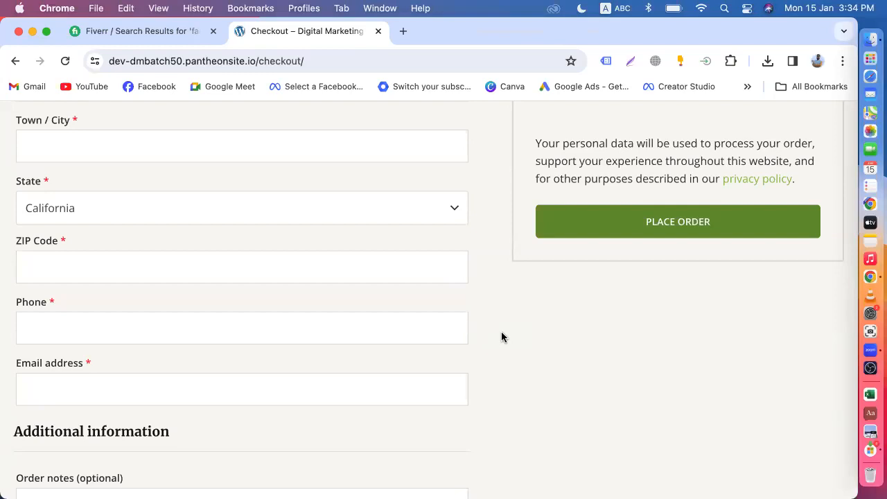
scroll(503, 337, "up", 10)
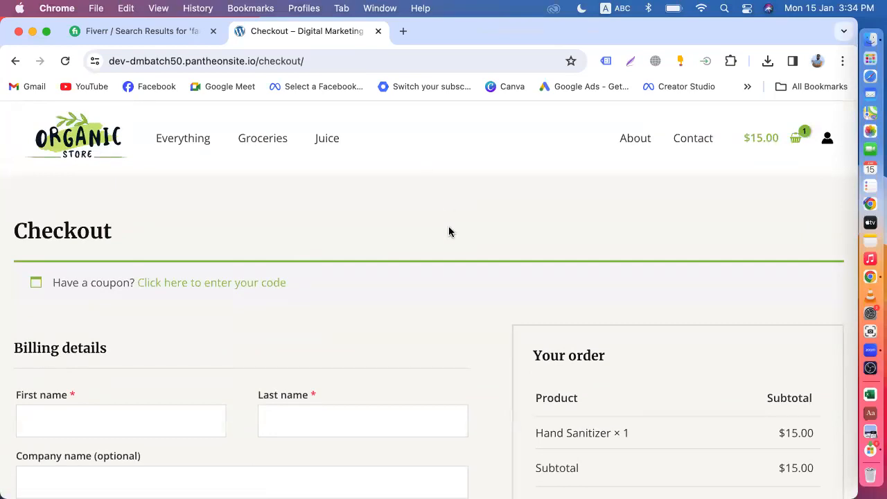
scroll(449, 232, "down", 2)
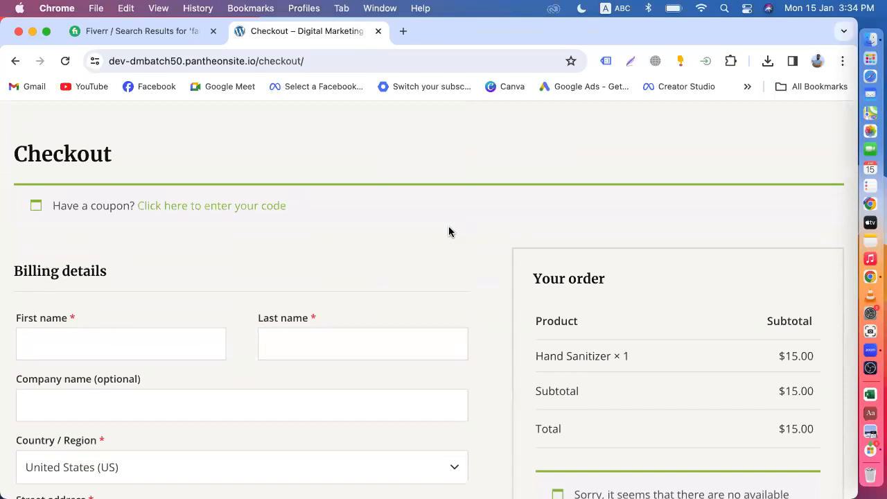
scroll(449, 231, "up", 2)
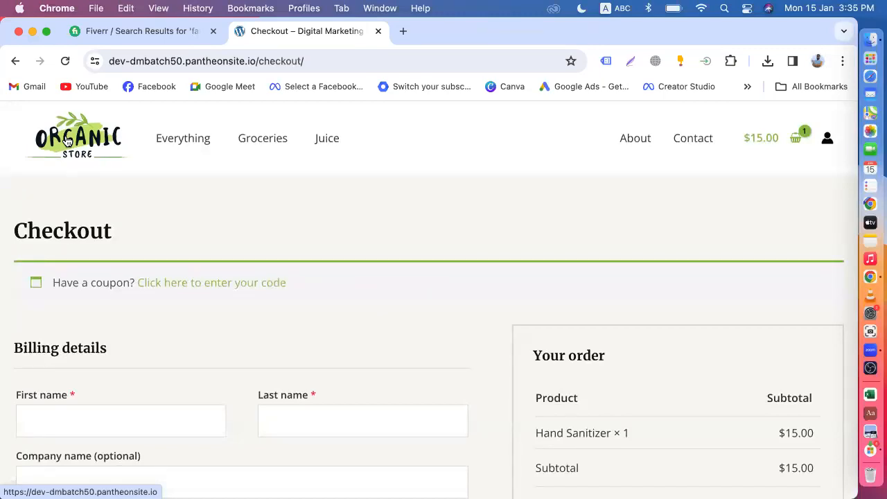
scroll(66, 140, "down", 20)
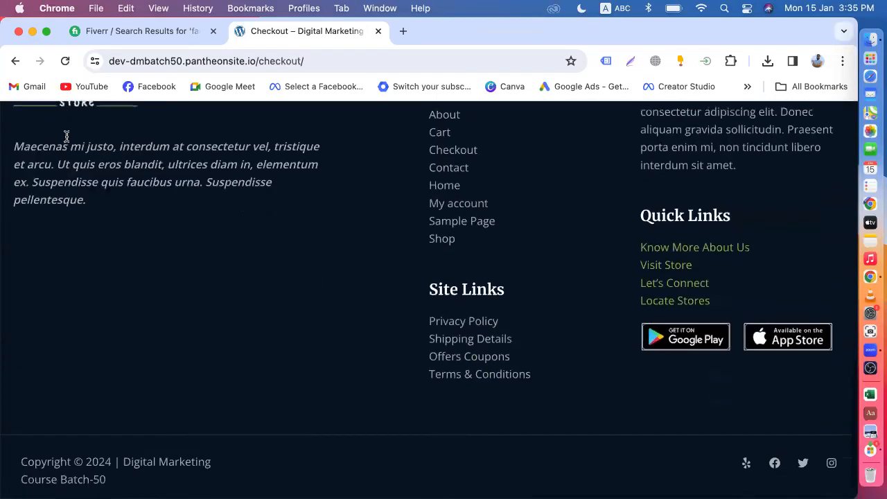
scroll(369, 286, "up", 20)
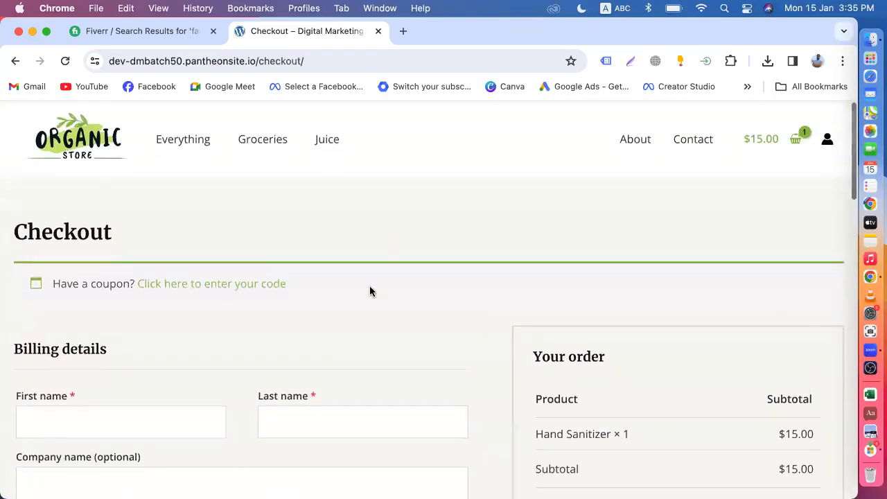
scroll(422, 321, "down", 5)
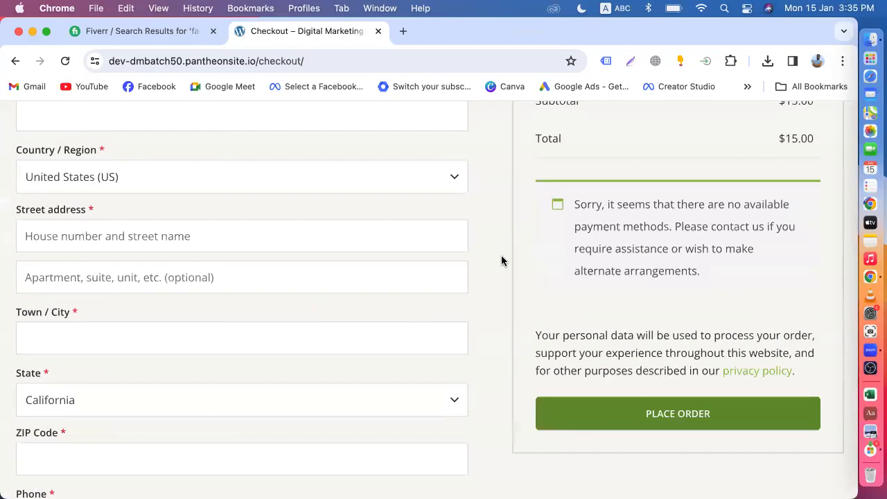
scroll(451, 252, "down", 2)
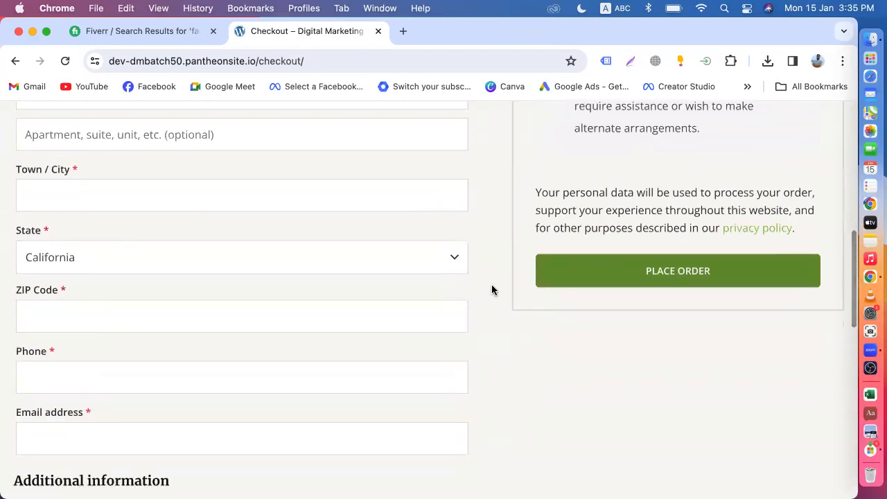
scroll(505, 262, "up", 10)
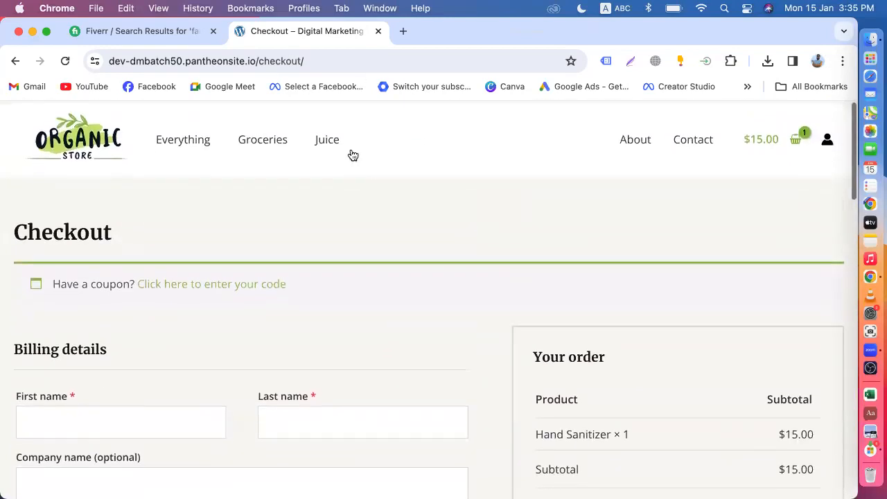
left_click(55, 133)
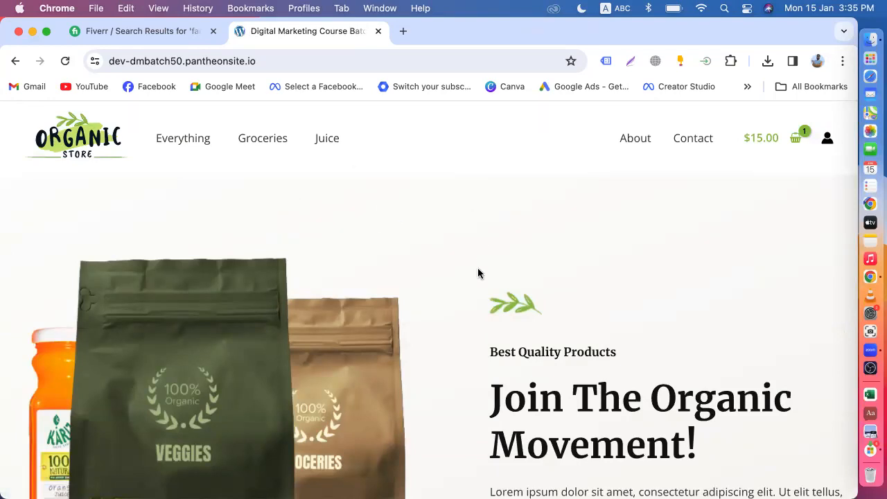
scroll(478, 284, "down", 5)
scroll(479, 284, "down", 1)
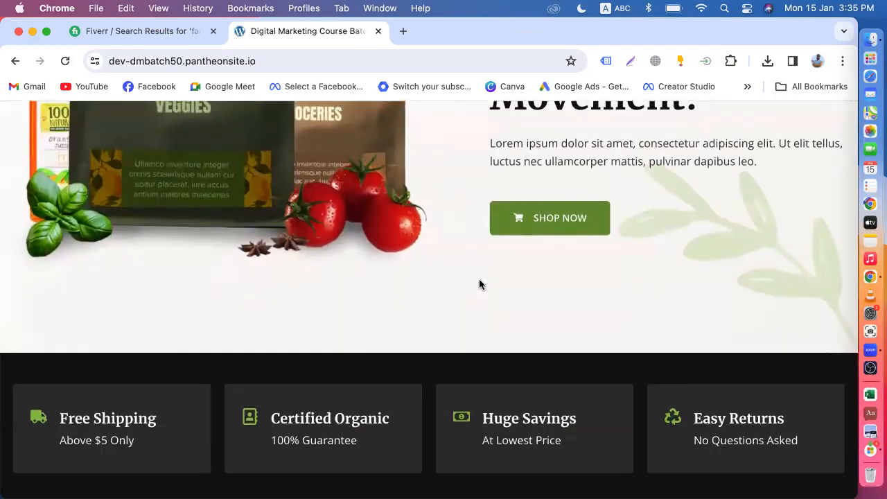
scroll(480, 284, "down", 1)
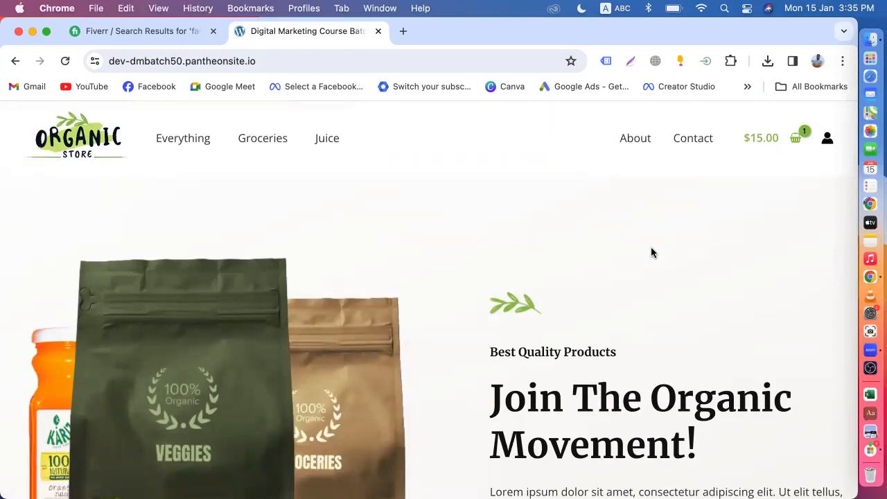
scroll(652, 252, "down", 2)
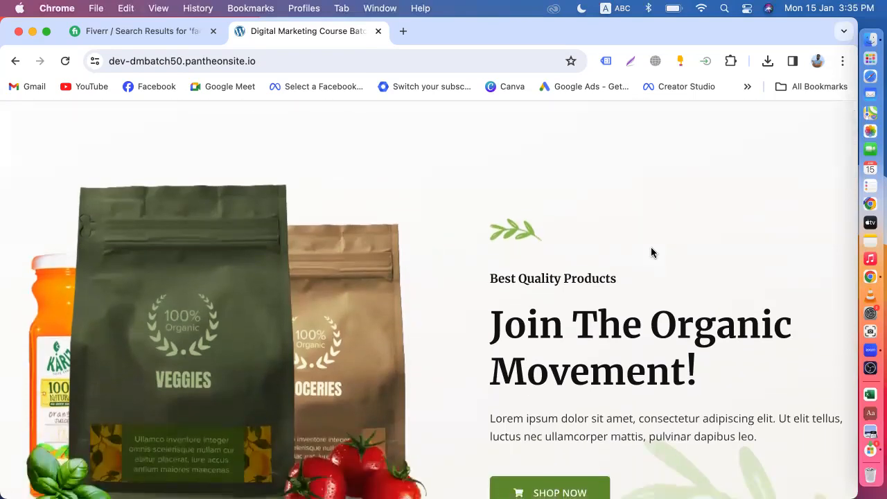
scroll(652, 252, "down", 10)
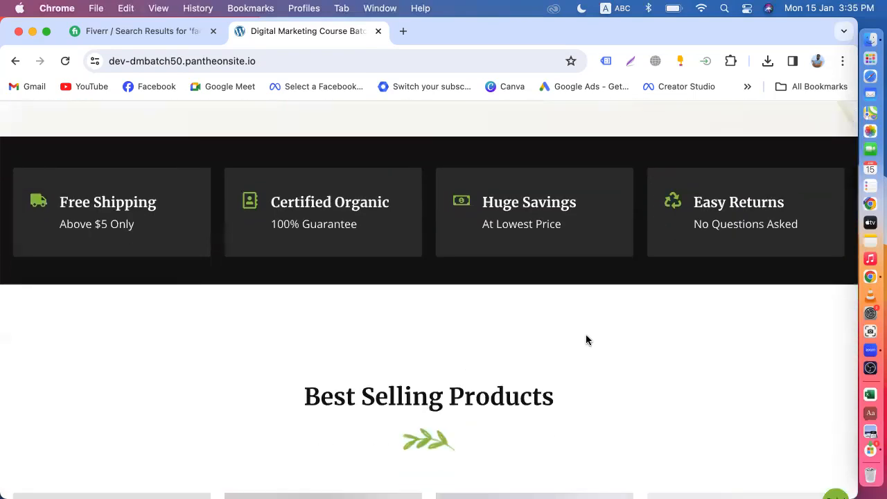
scroll(586, 339, "down", 9)
scroll(586, 340, "down", 7)
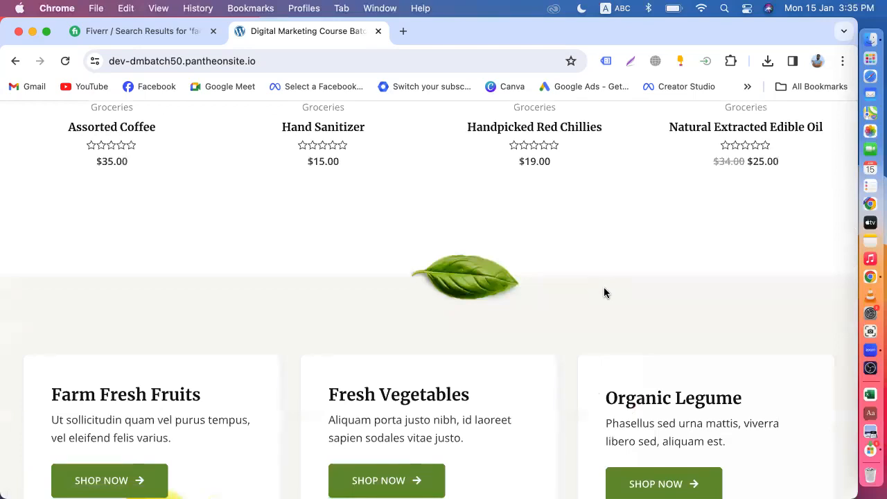
scroll(603, 292, "up", 13)
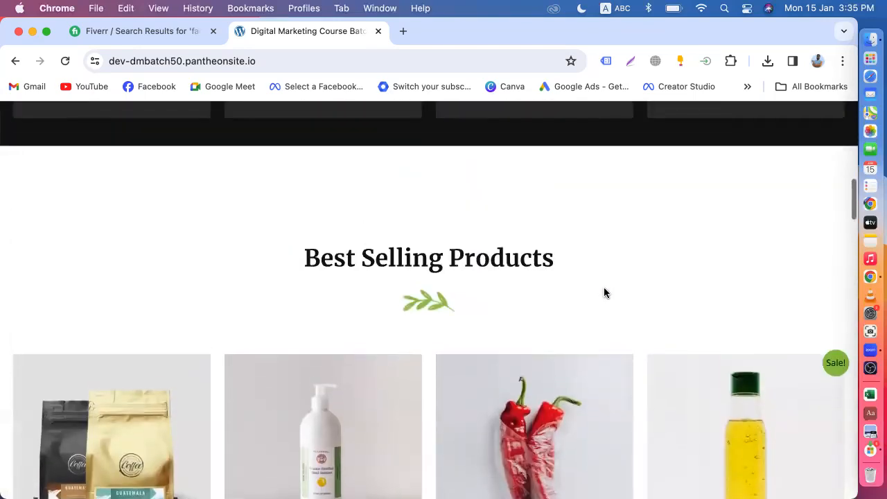
scroll(604, 292, "down", 8)
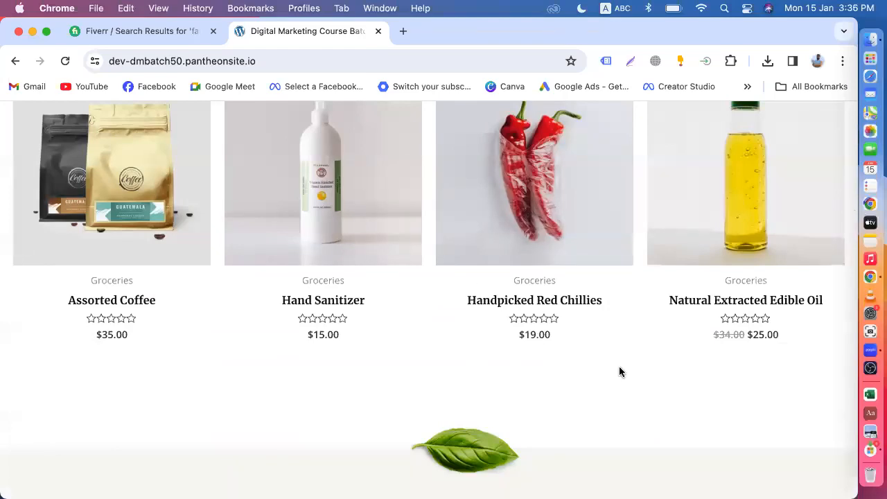
scroll(620, 371, "up", 3)
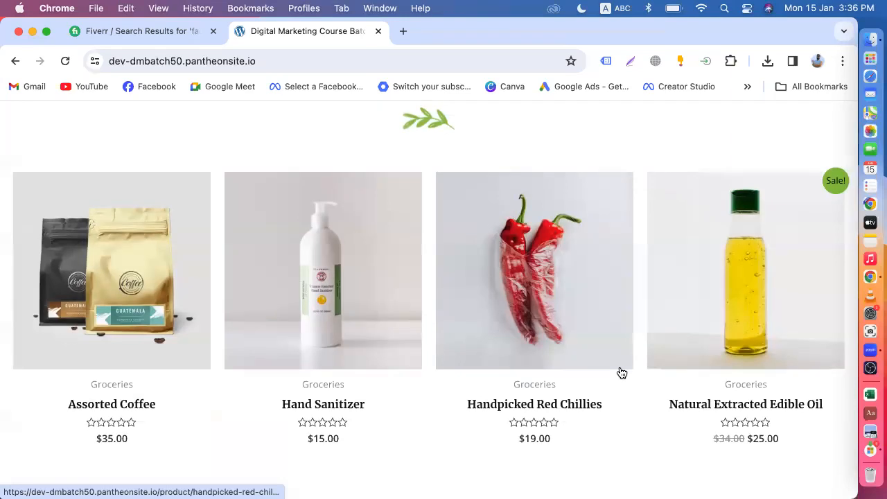
scroll(620, 371, "down", 2)
scroll(620, 370, "up", 10)
scroll(499, 263, "up", 10)
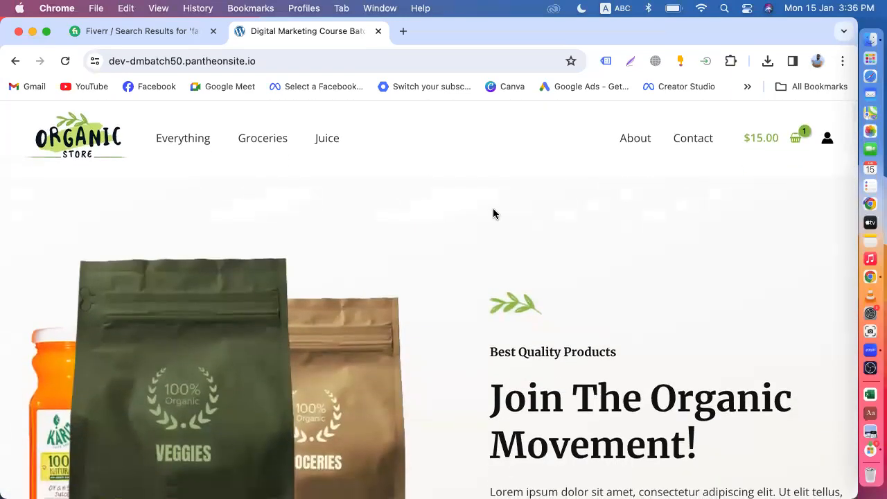
scroll(492, 213, "down", 7)
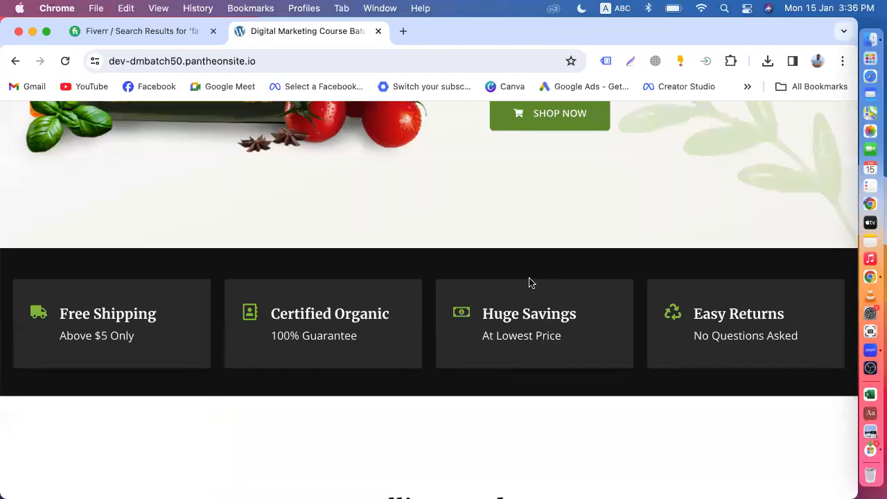
scroll(530, 282, "down", 10)
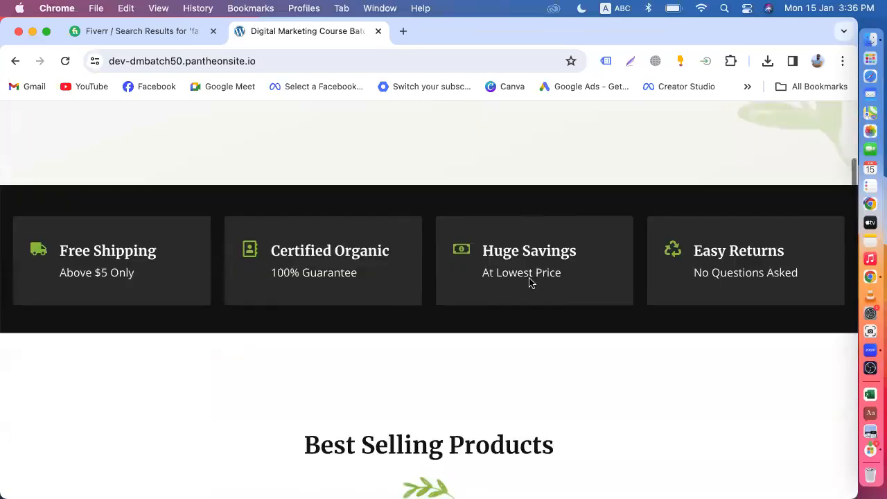
scroll(531, 284, "down", 12)
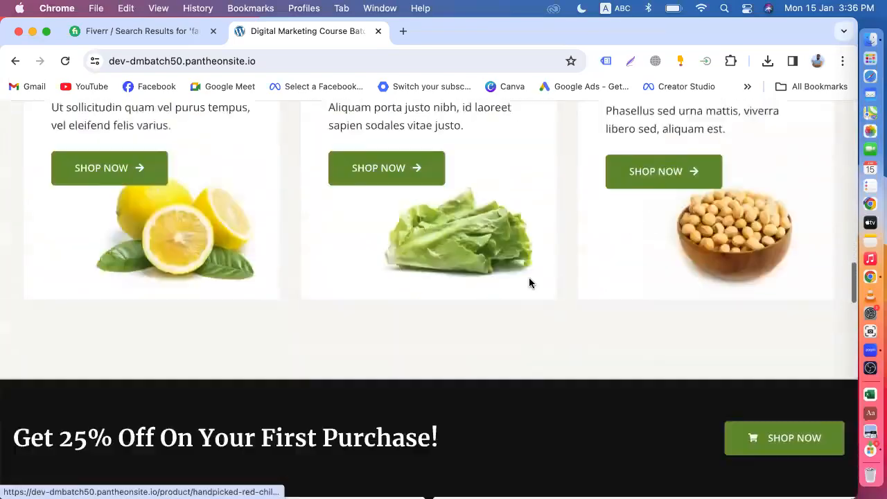
scroll(530, 283, "down", 5)
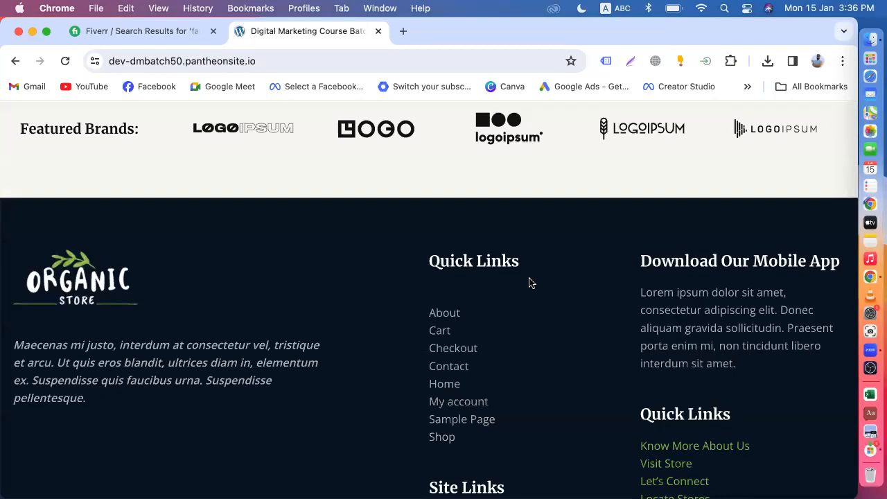
scroll(530, 282, "up", 20)
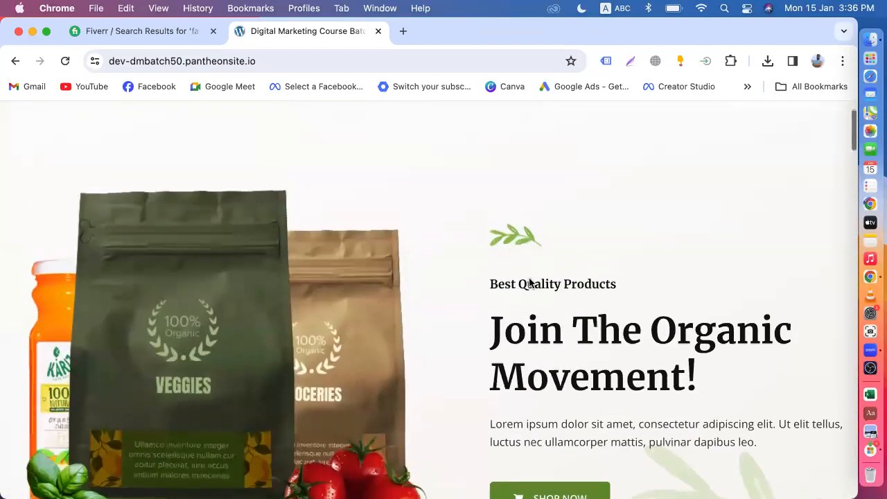
scroll(529, 282, "up", 2)
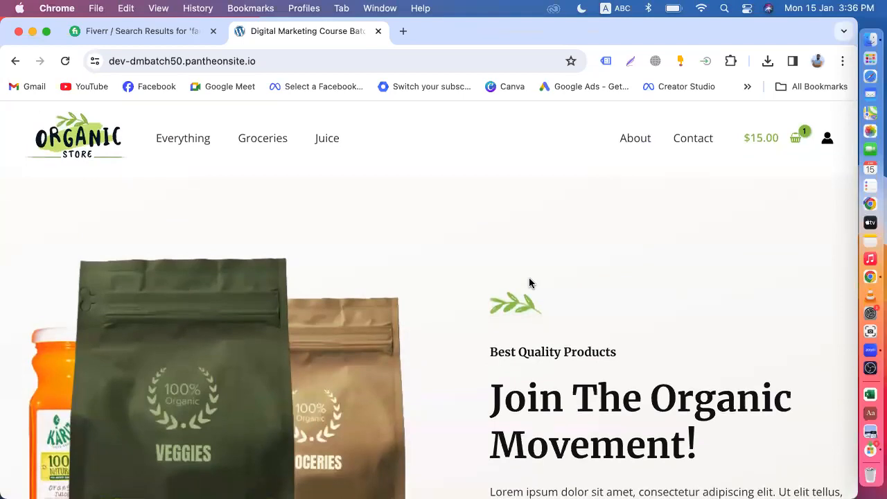
scroll(529, 283, "down", 3)
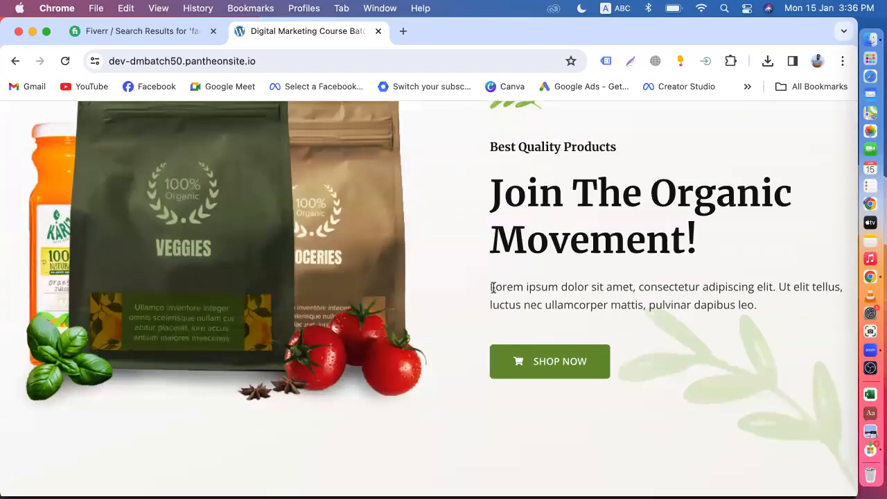
scroll(493, 288, "down", 20)
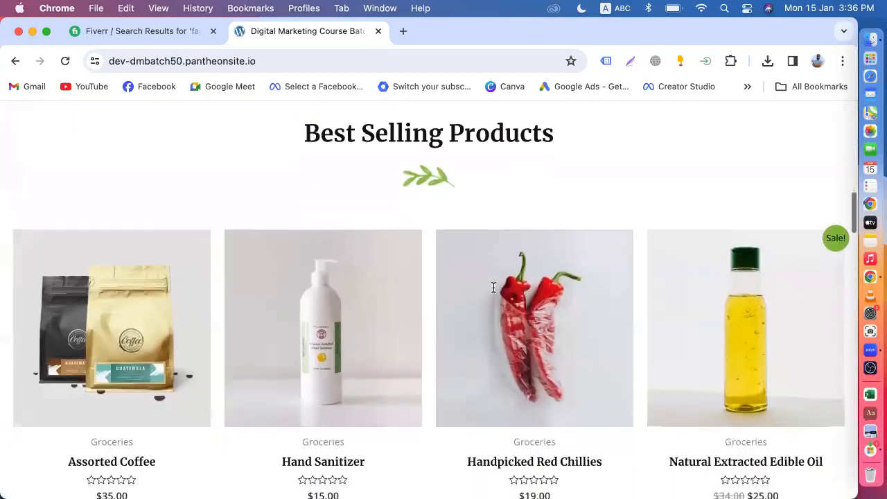
scroll(493, 287, "down", 15)
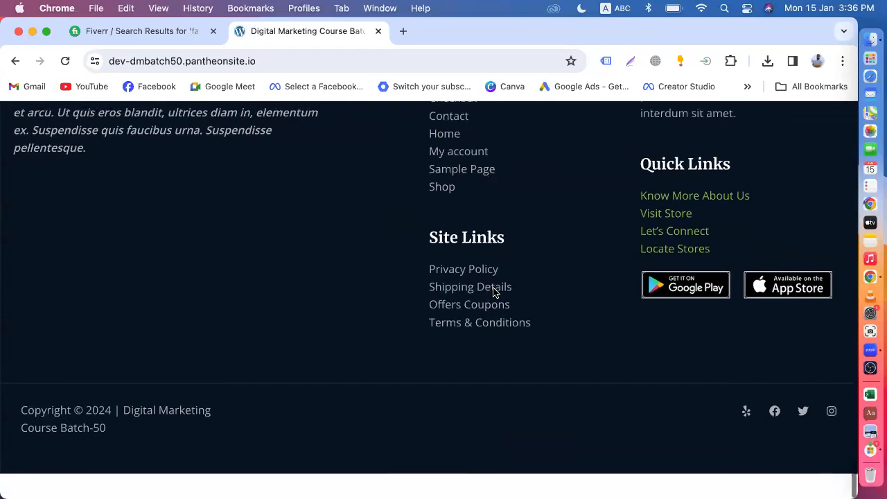
Close the Fiverr tab and pick DMLC Agency from the 'Select a Facebook business' bookmark.
left_click(402, 30)
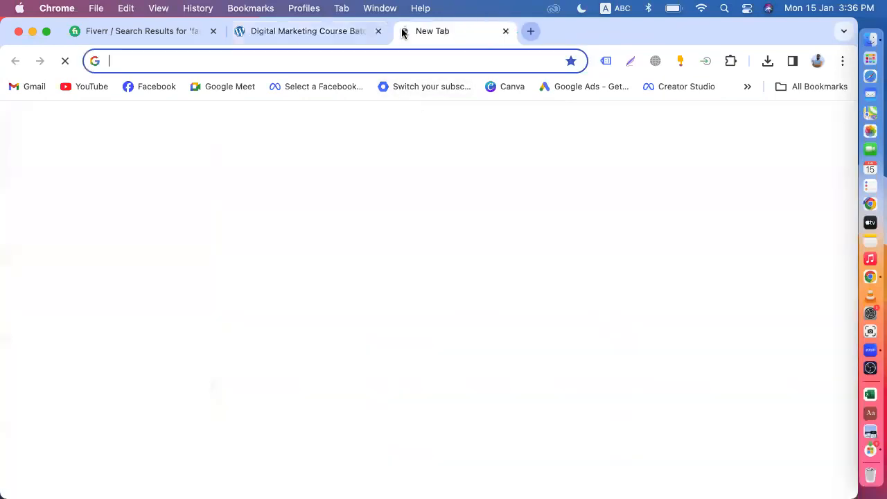
left_click(213, 32)
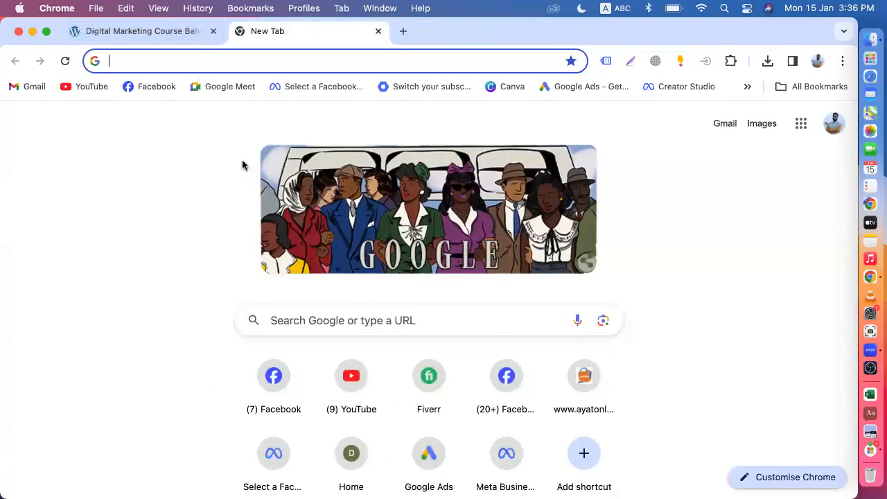
left_click(313, 87)
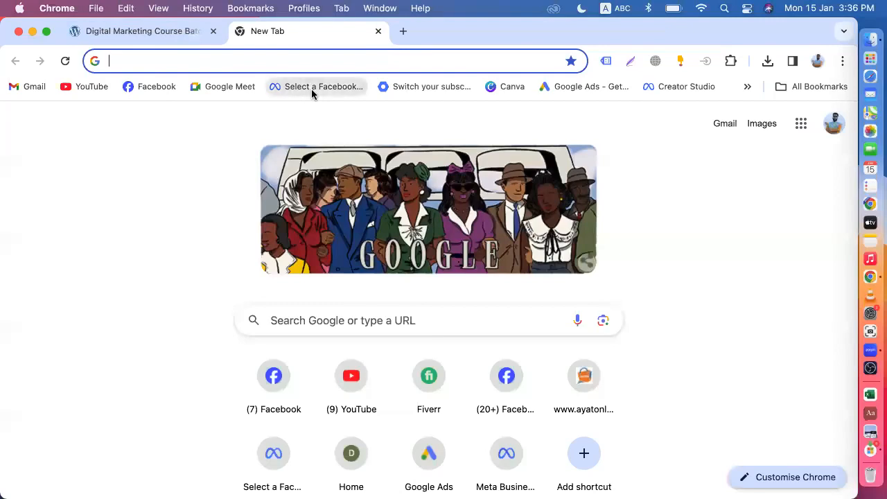
scroll(437, 309, "down", 5)
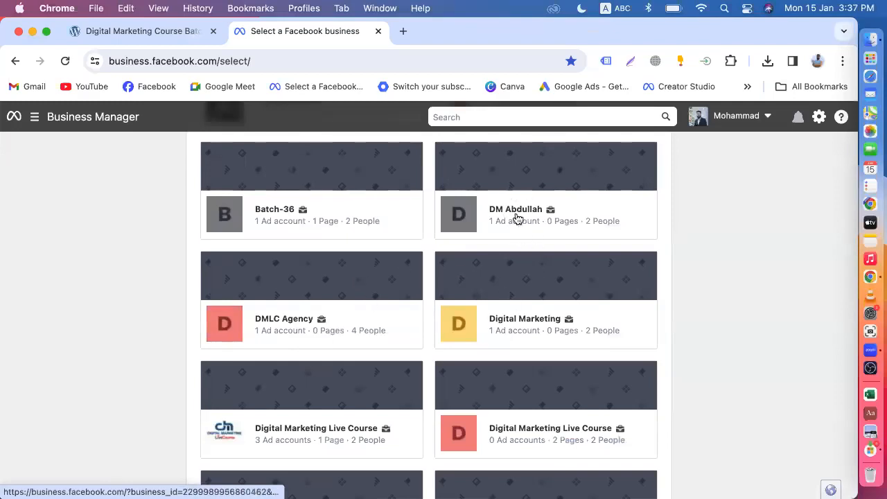
left_click(345, 314)
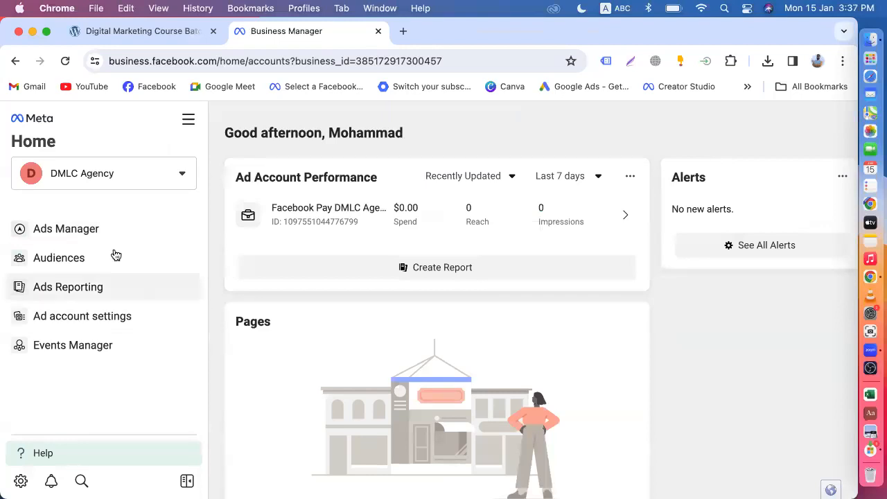
Open Business settings from the All tools menu and review its sidebar sections.
left_click(188, 119)
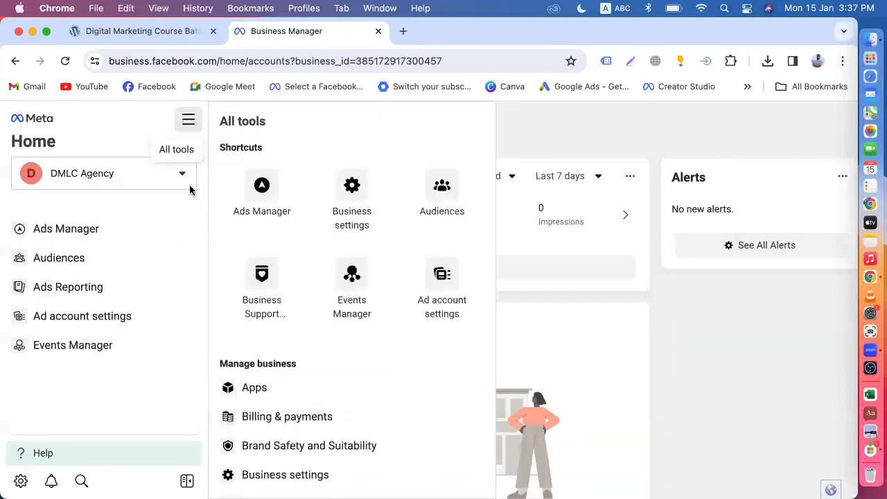
left_click(351, 208)
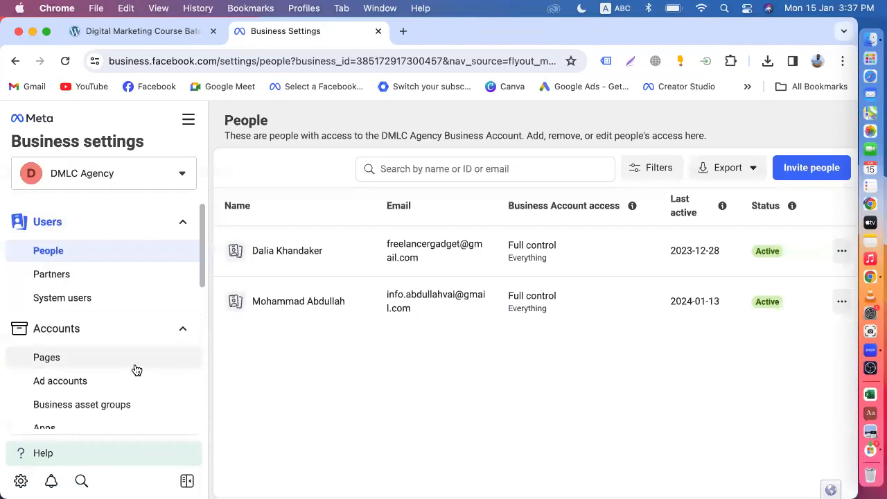
scroll(135, 368, "down", 10)
scroll(135, 369, "down", 2)
scroll(135, 369, "up", 6)
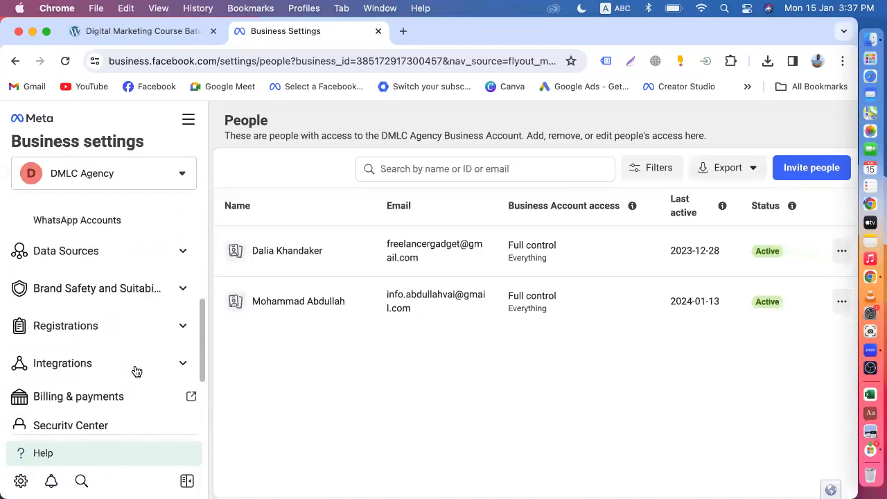
scroll(132, 302, "down", 5)
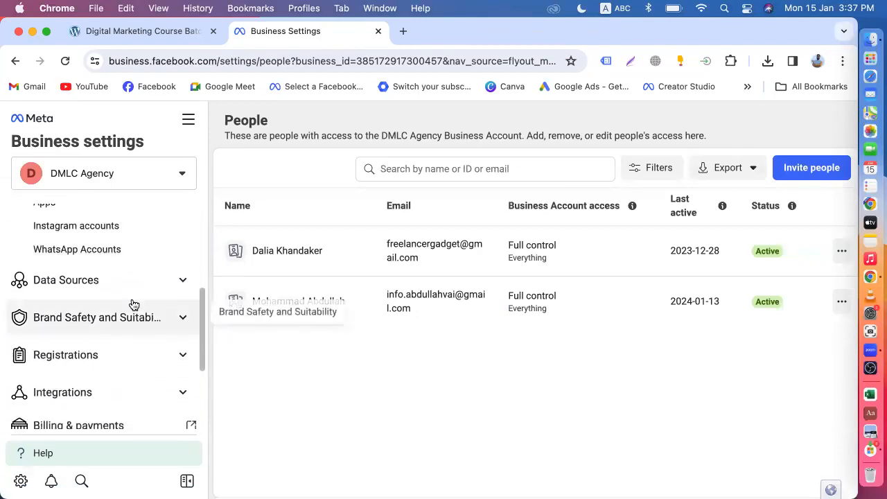
scroll(134, 305, "up", 15)
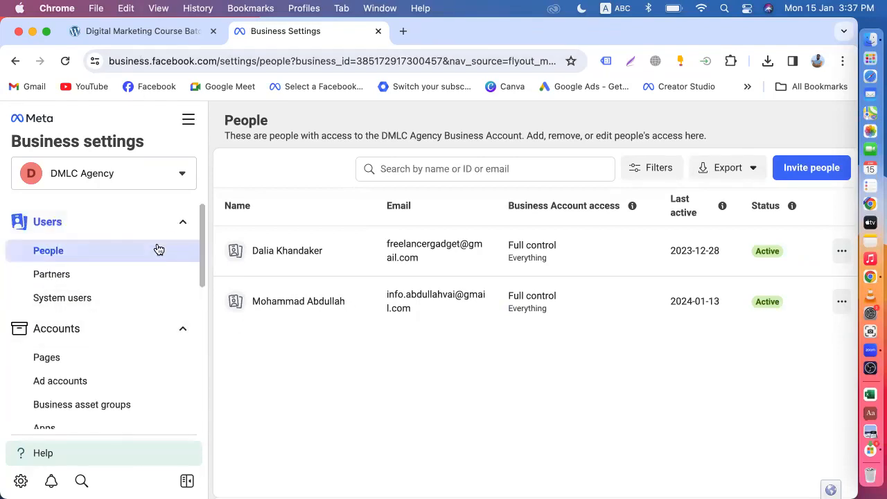
Switch between the Organic Store tab and the Business settings People page, ending on the store.
left_click(142, 31)
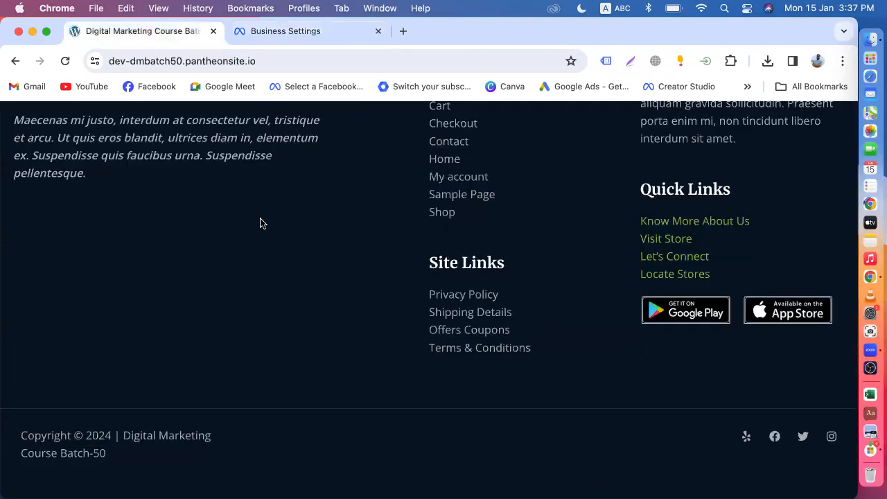
scroll(260, 223, "up", 20)
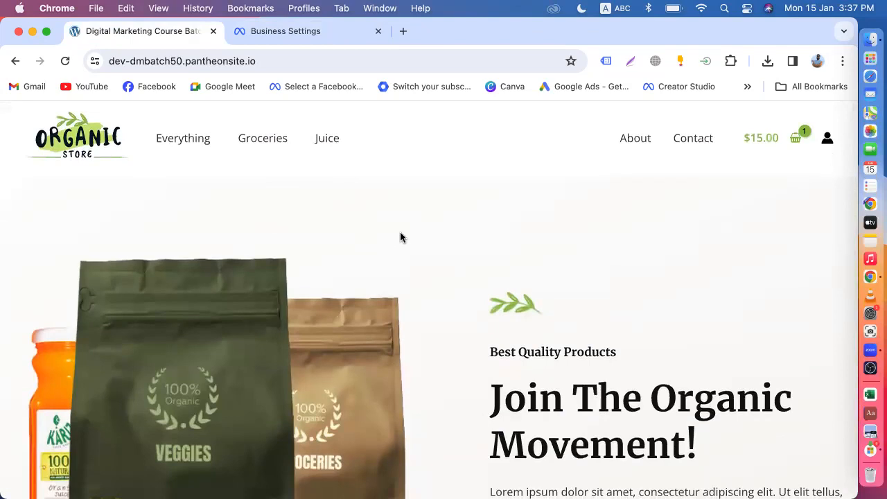
left_click(303, 32)
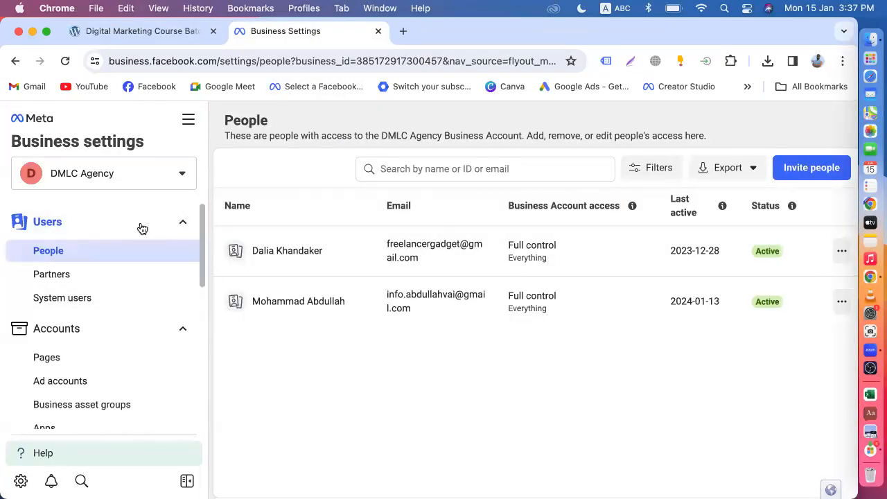
left_click(144, 32)
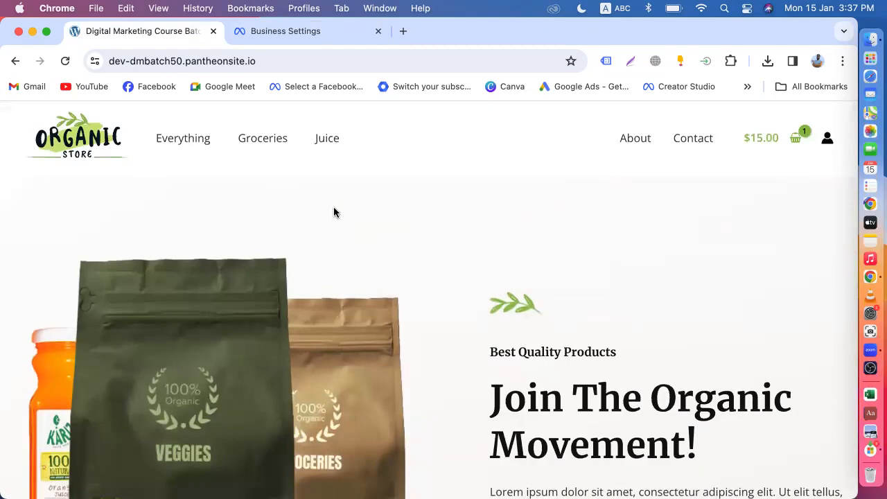
left_click(268, 65)
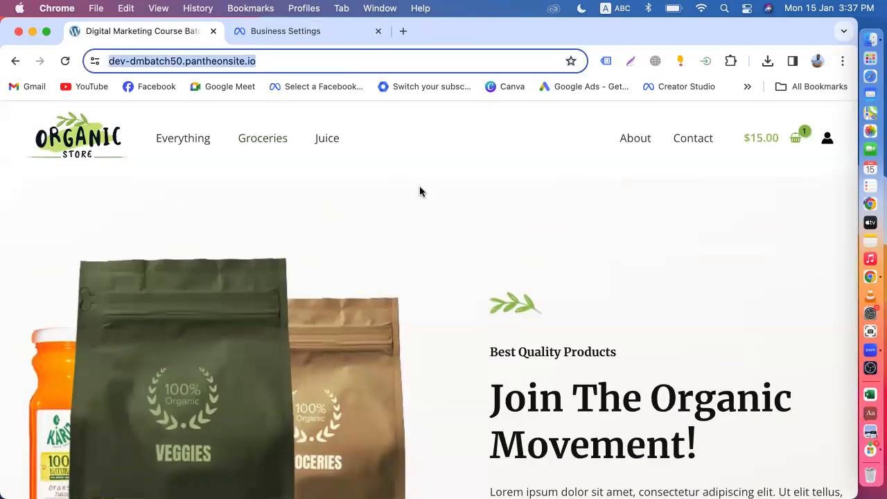
left_click(430, 203)
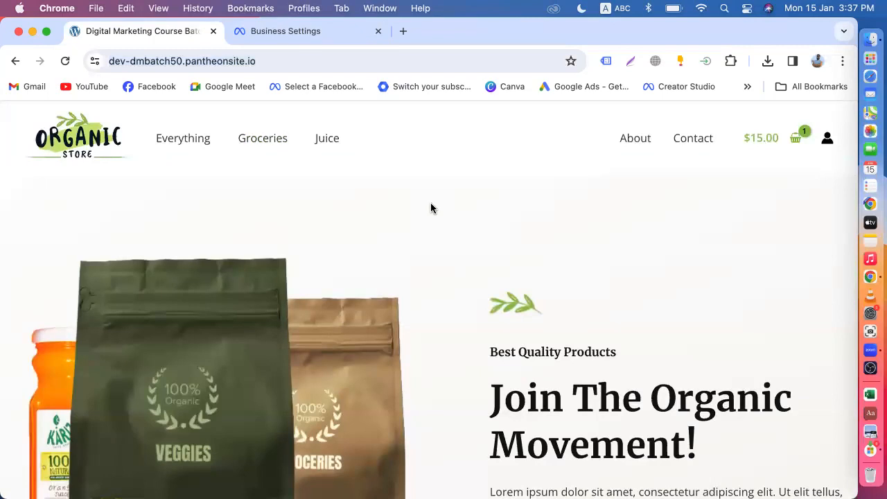
left_click(294, 33)
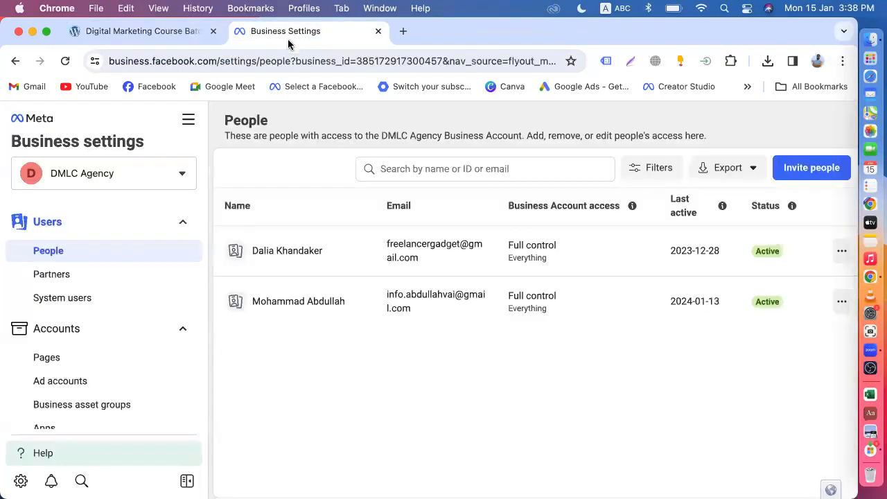
scroll(159, 305, "down", 3)
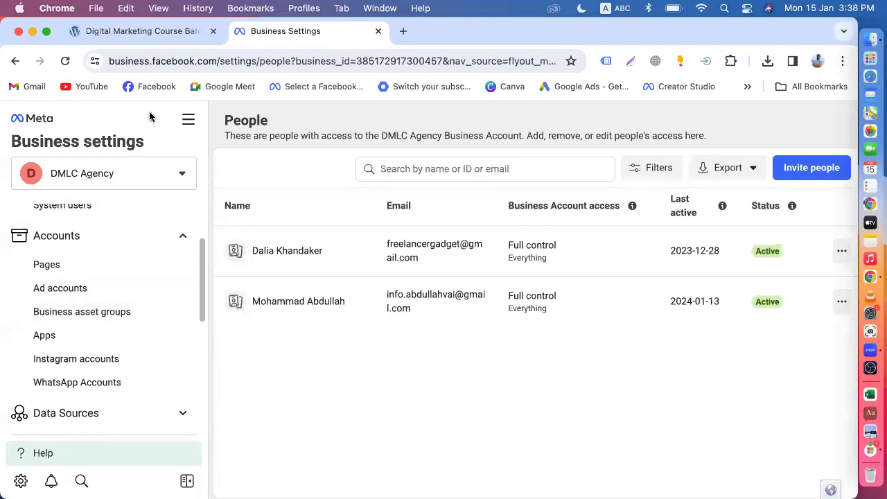
left_click(157, 33)
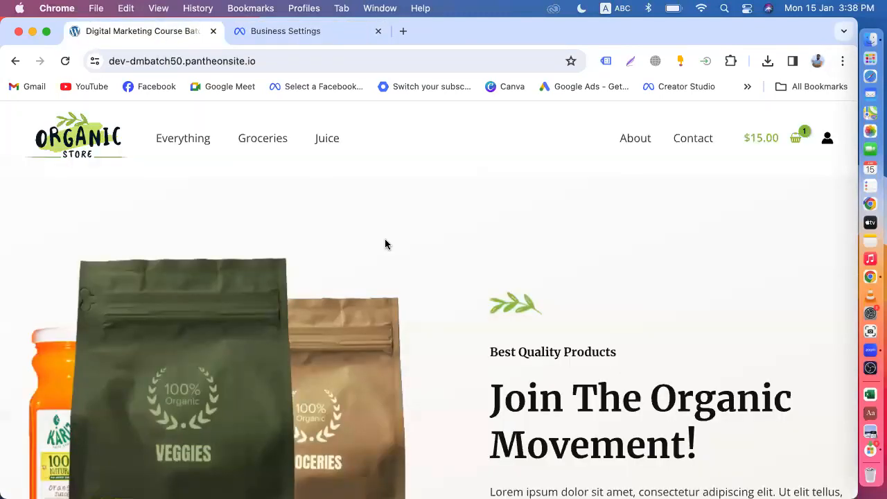
scroll(501, 233, "down", 10)
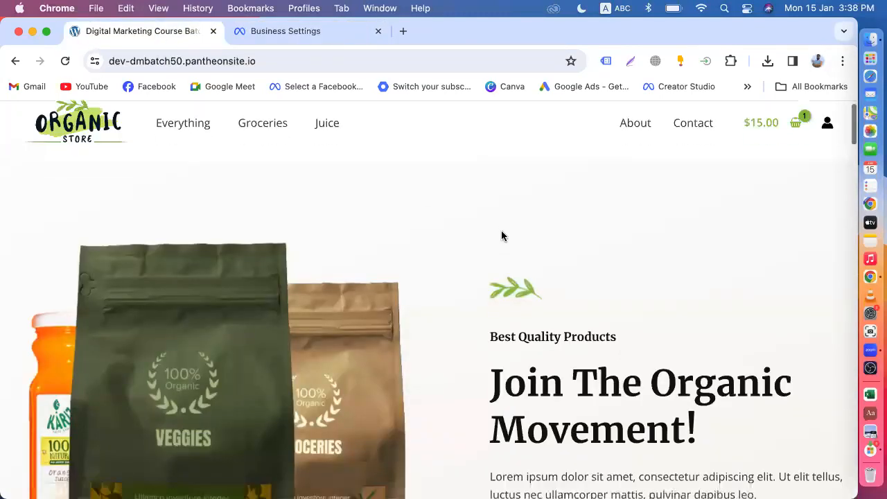
scroll(462, 285, "down", 10)
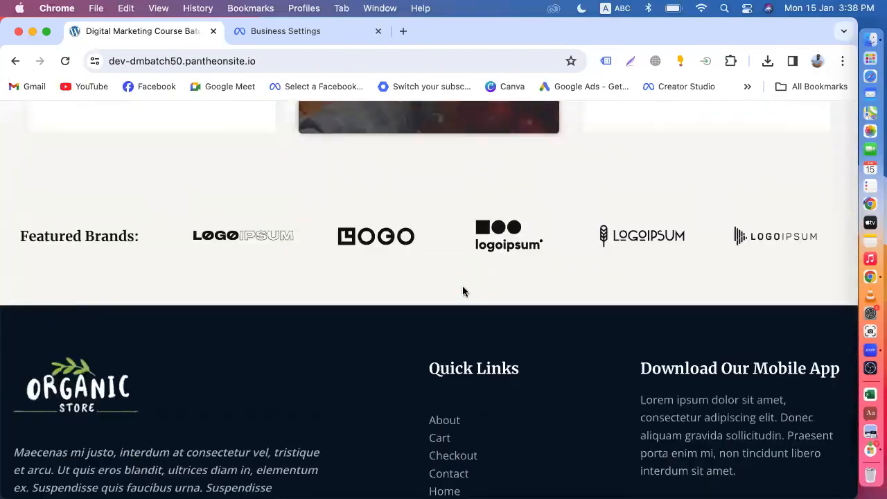
scroll(462, 285, "up", 5)
scroll(463, 286, "up", 5)
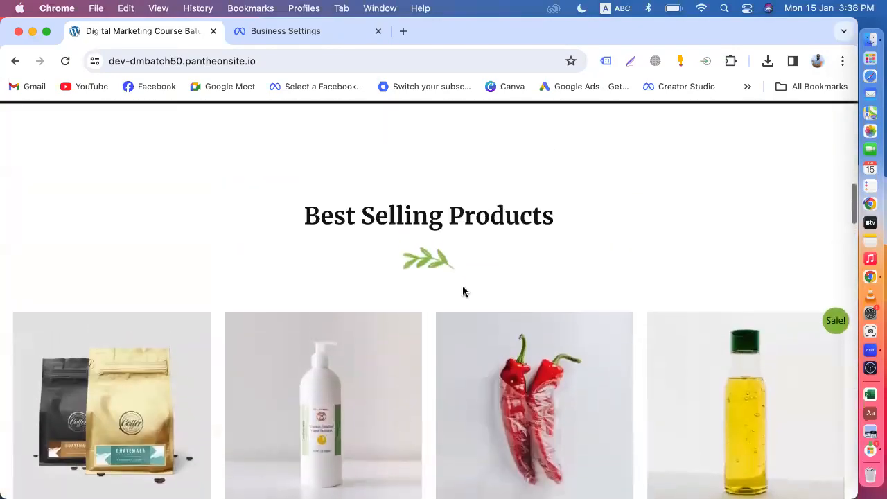
scroll(463, 286, "up", 10)
left_click(289, 34)
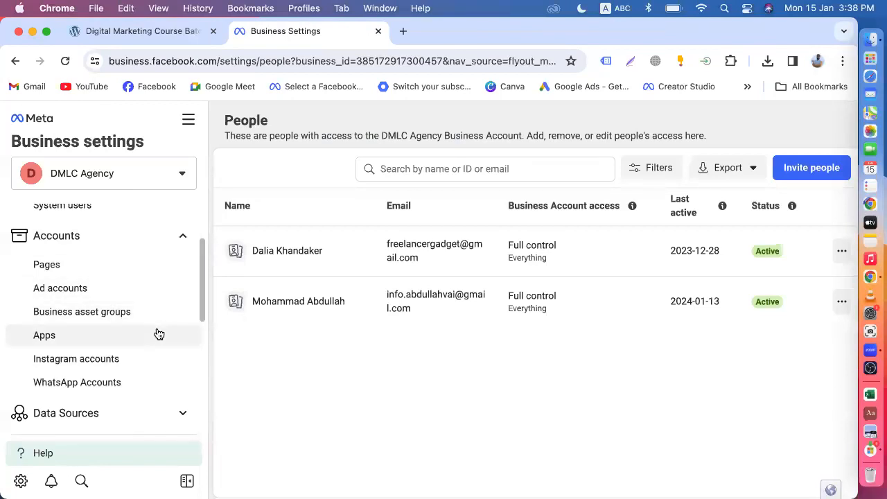
left_click(172, 31)
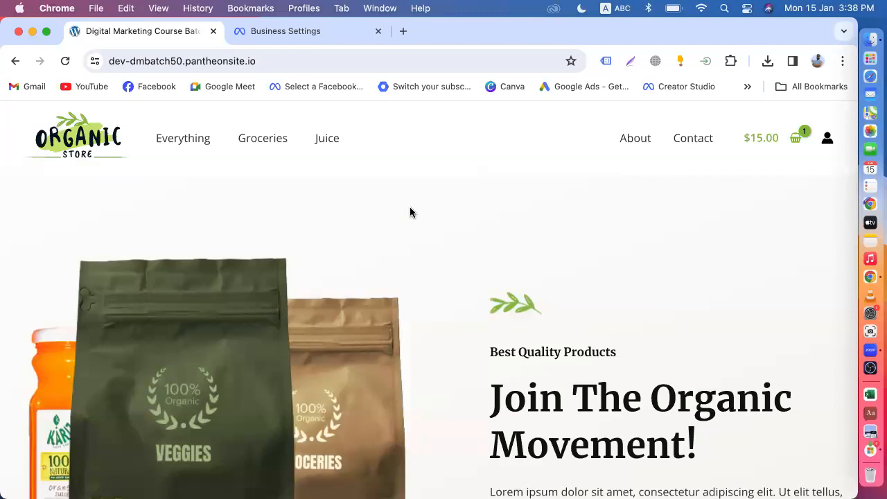
left_click(298, 37)
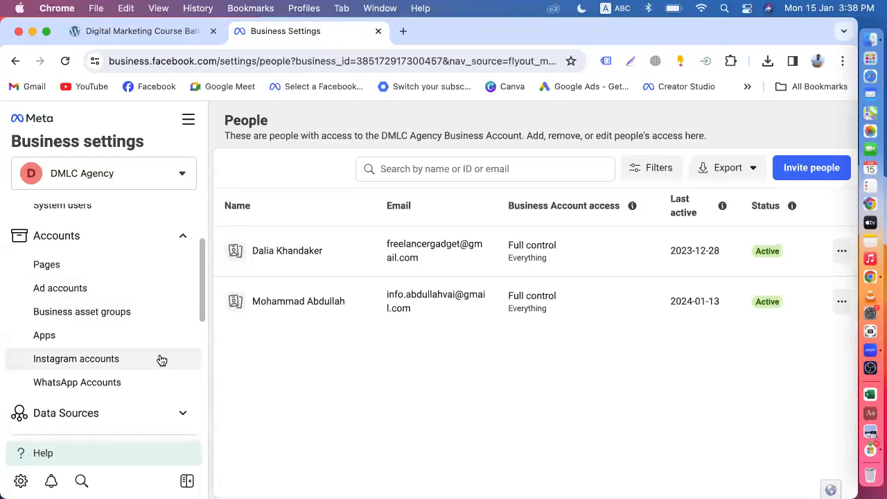
scroll(138, 277, "up", 3)
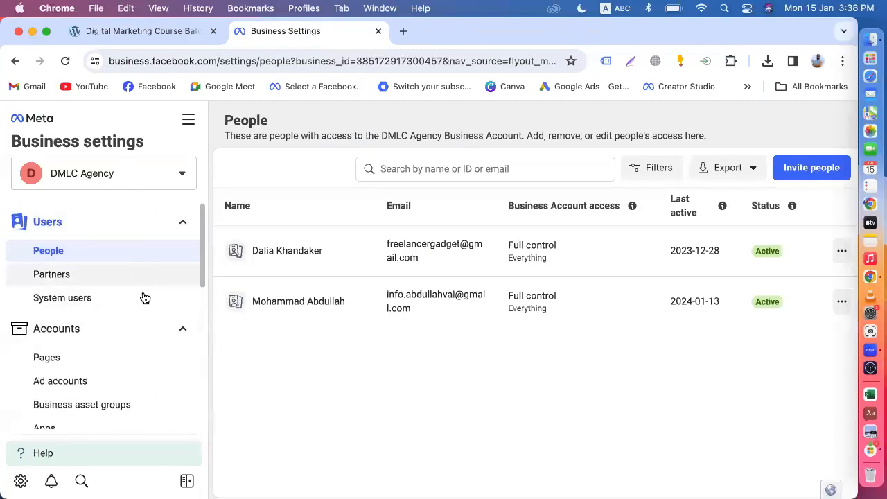
left_click(141, 34)
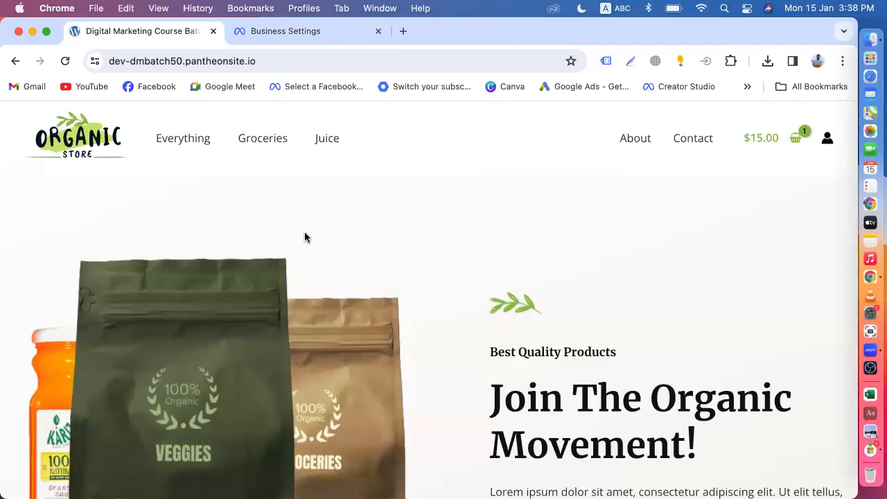
scroll(308, 222, "down", 10)
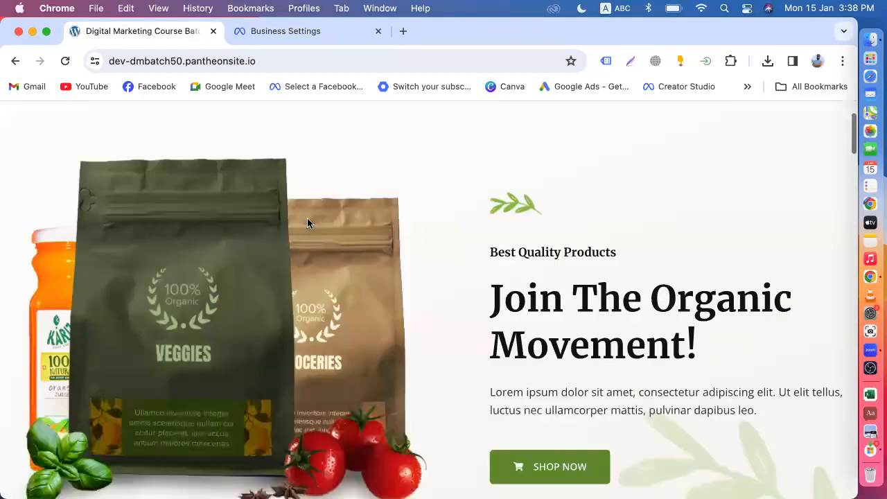
scroll(307, 222, "down", 15)
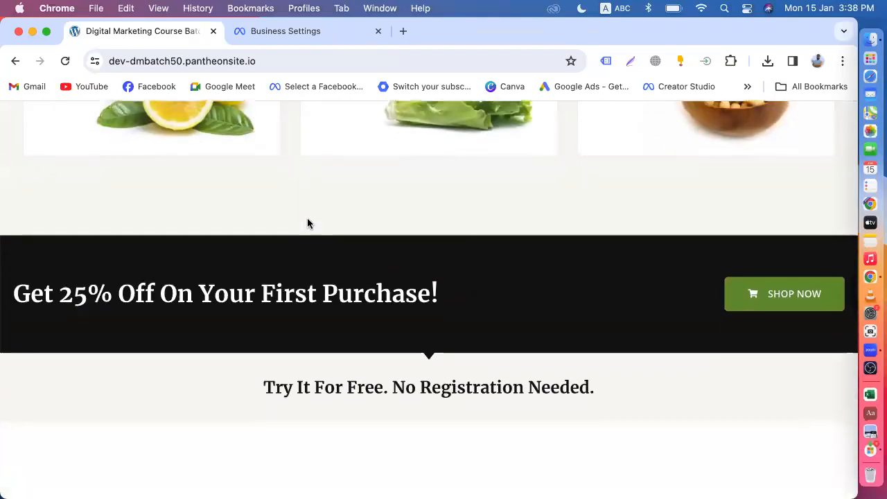
scroll(308, 222, "up", 15)
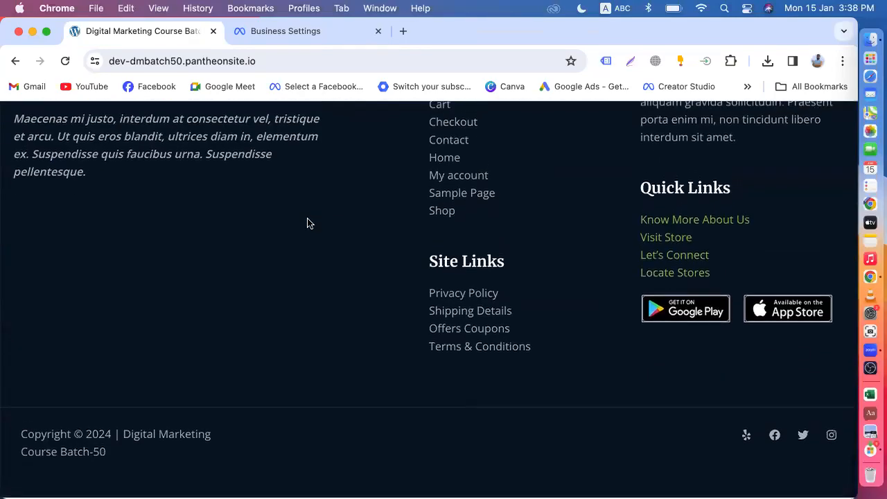
scroll(308, 219, "up", 5)
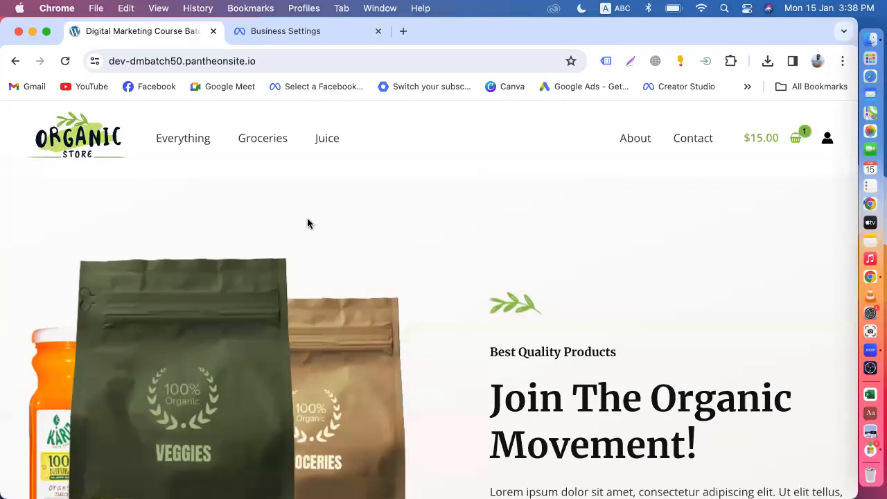
left_click(262, 39)
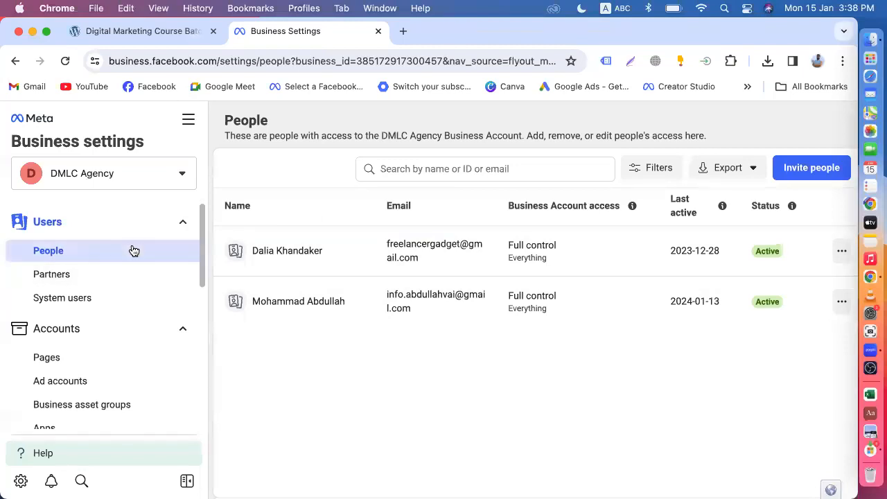
left_click(143, 35)
left_click(271, 61)
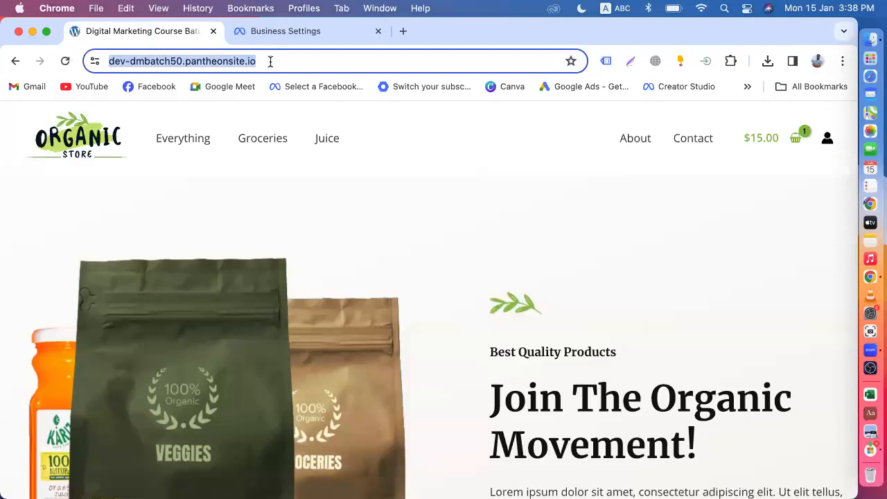
left_click(328, 57)
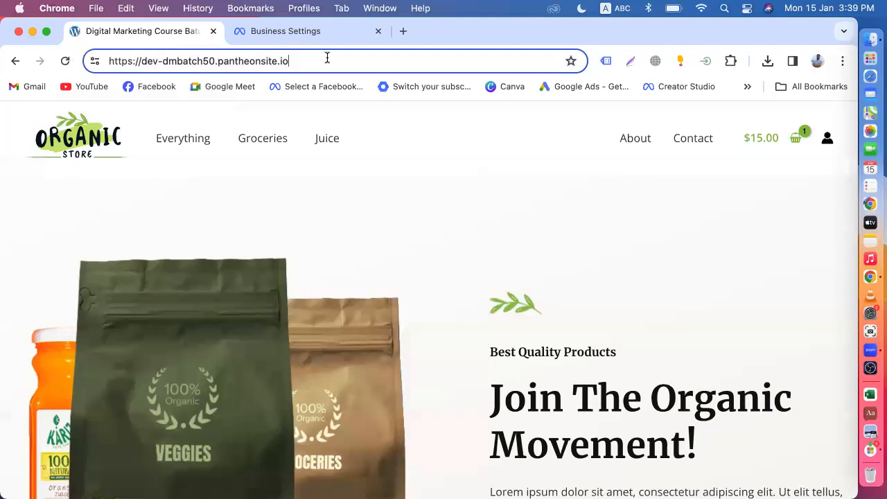
left_click(287, 33)
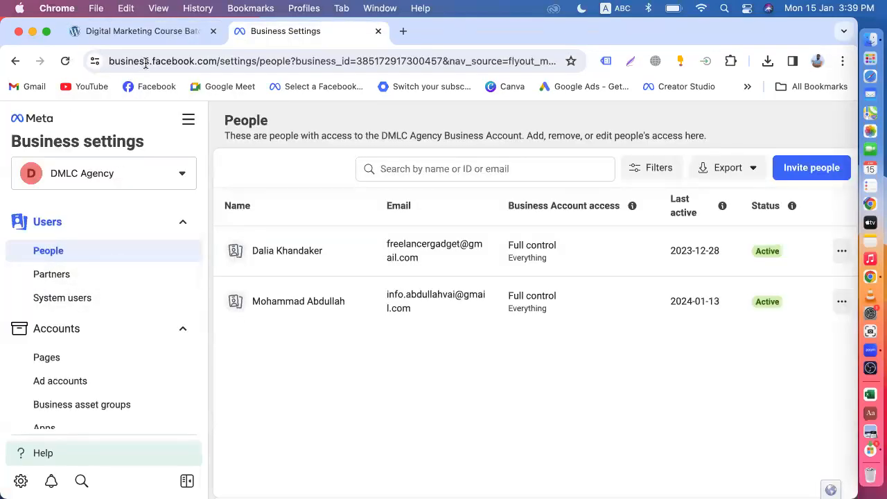
left_click(138, 32)
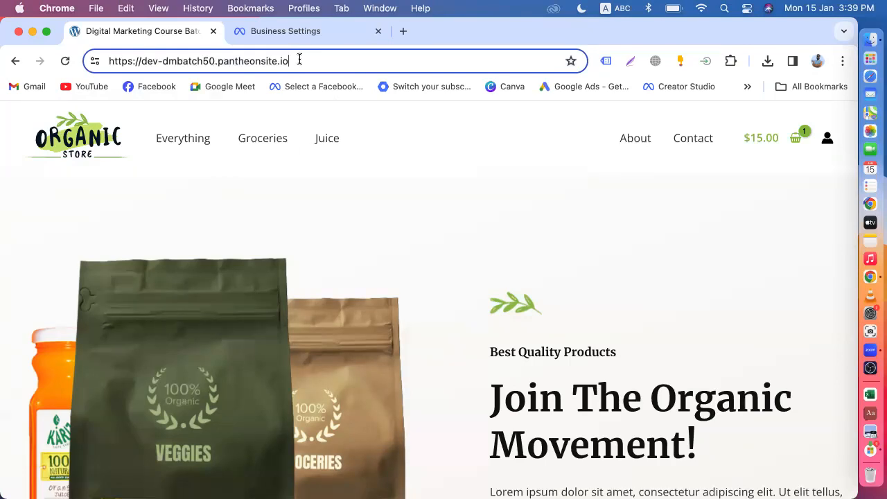
left_click_drag(300, 60, 65, 60)
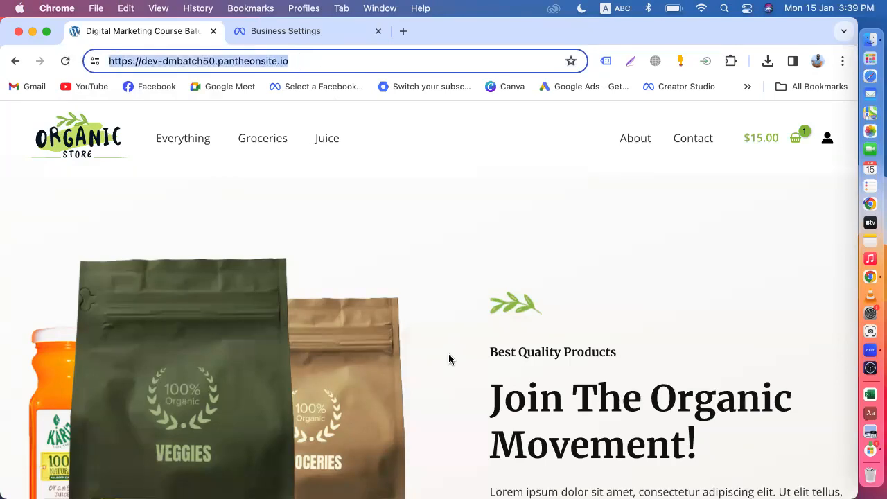
left_click(280, 32)
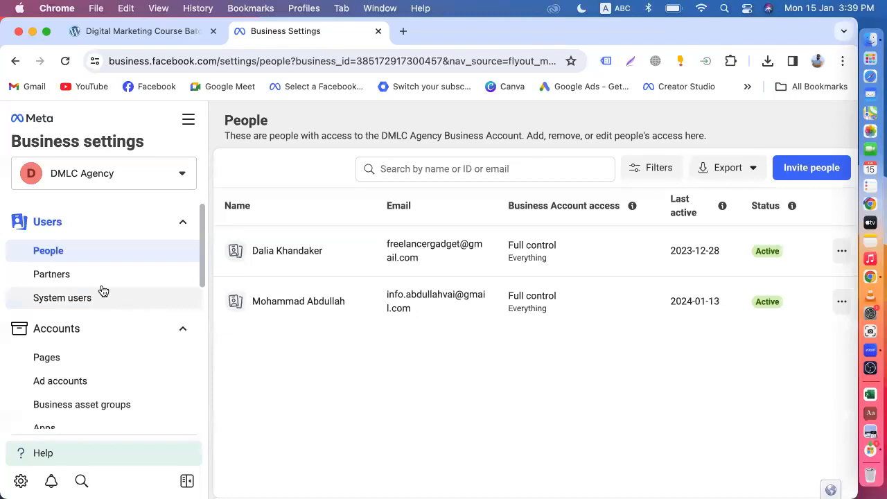
scroll(106, 368, "down", 5)
scroll(106, 368, "up", 5)
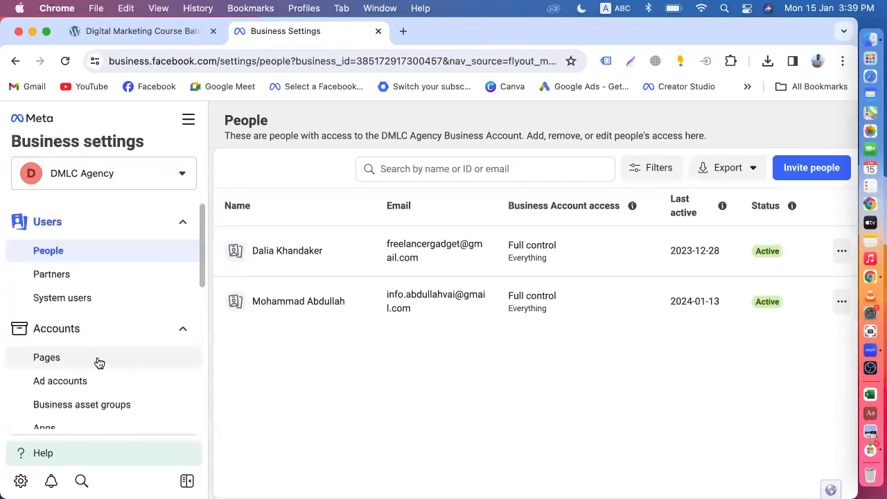
Open Events Manager from the All tools menu and scroll its Welcome to Events Manager overview.
left_click(188, 124)
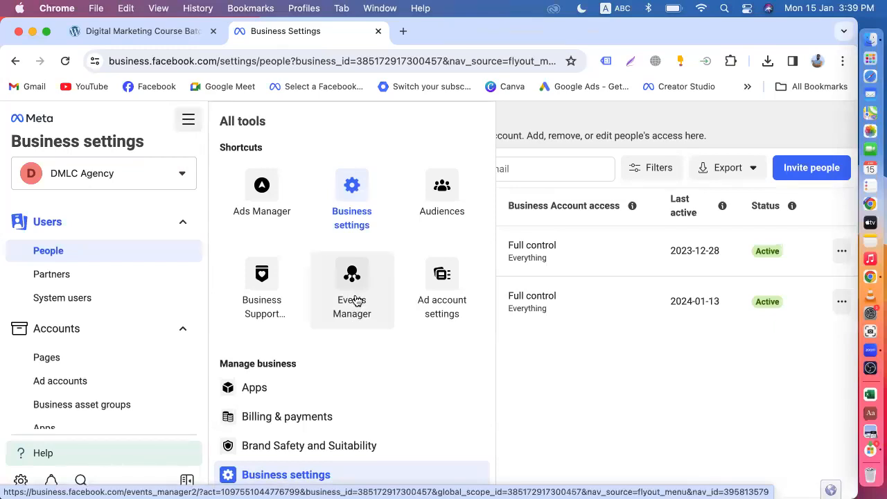
left_click(355, 299)
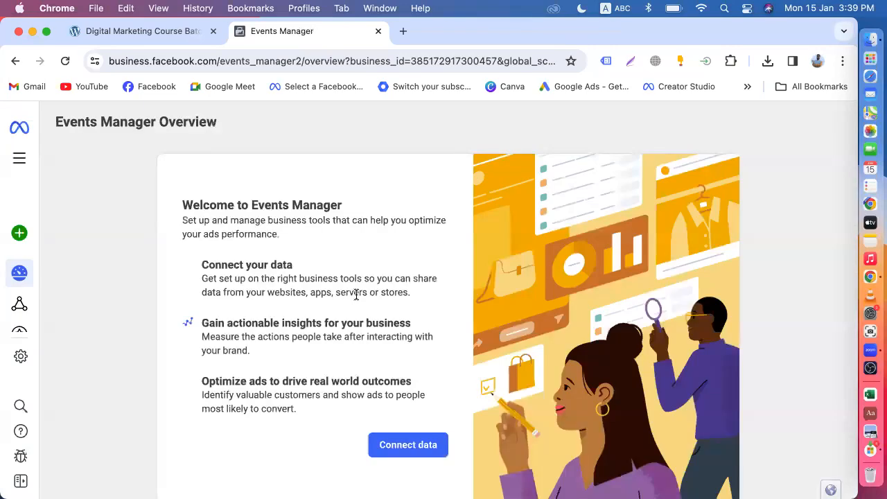
scroll(356, 299, "down", 2)
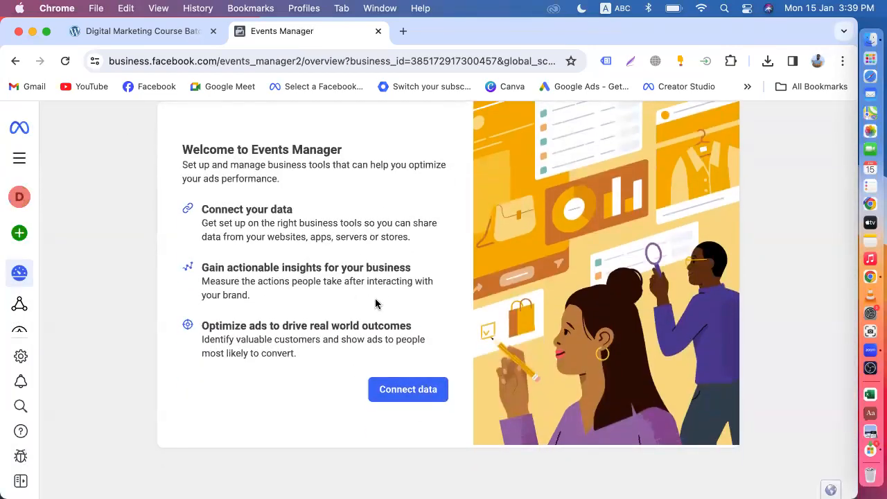
scroll(405, 269, "up", 2)
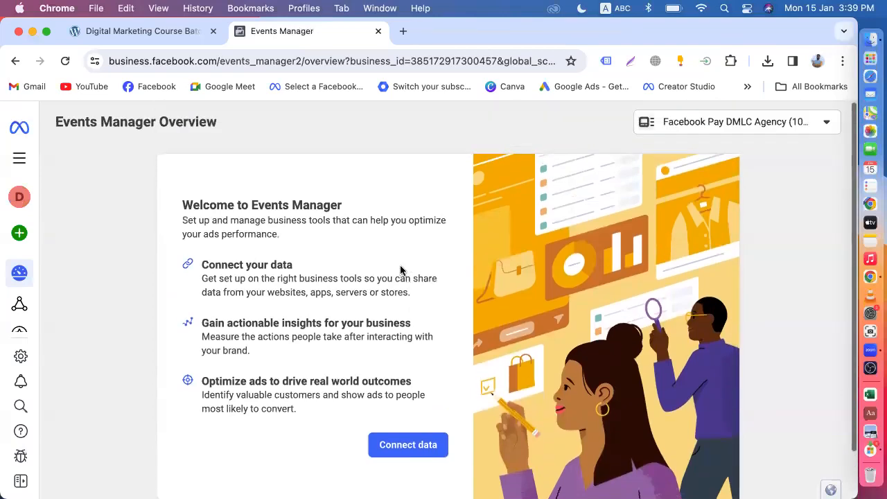
scroll(402, 238, "down", 1)
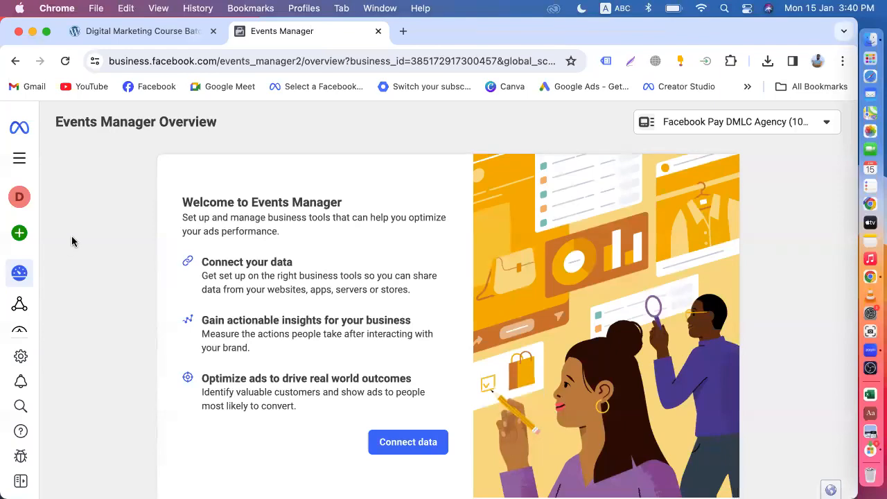
mouse_move(20, 239)
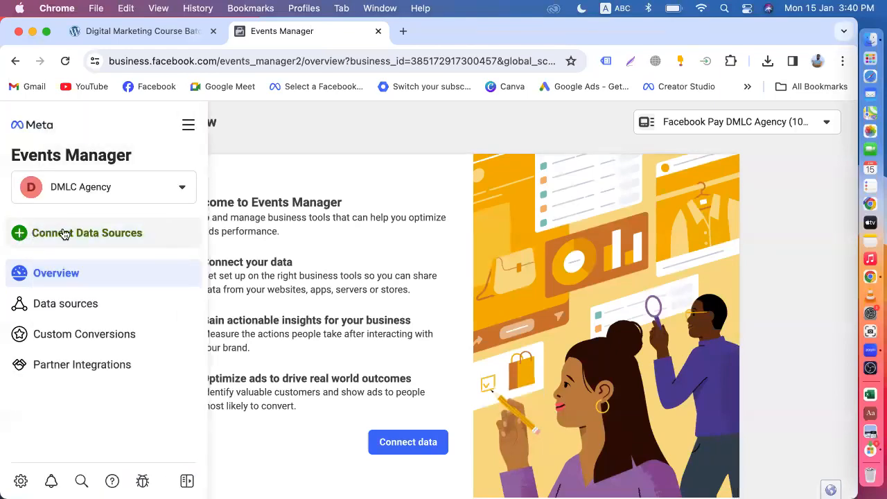
Open Connect Data Sources, close and reopen it, then return to the Organic Store tab.
left_click(125, 240)
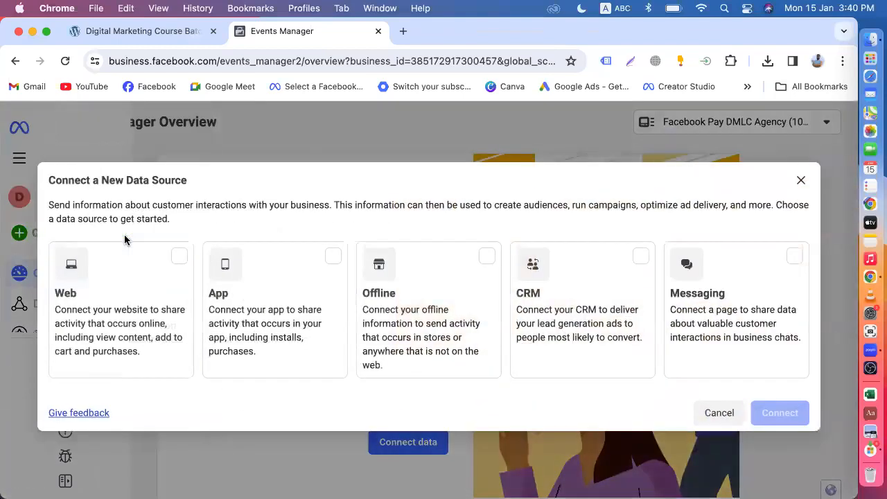
left_click(801, 181)
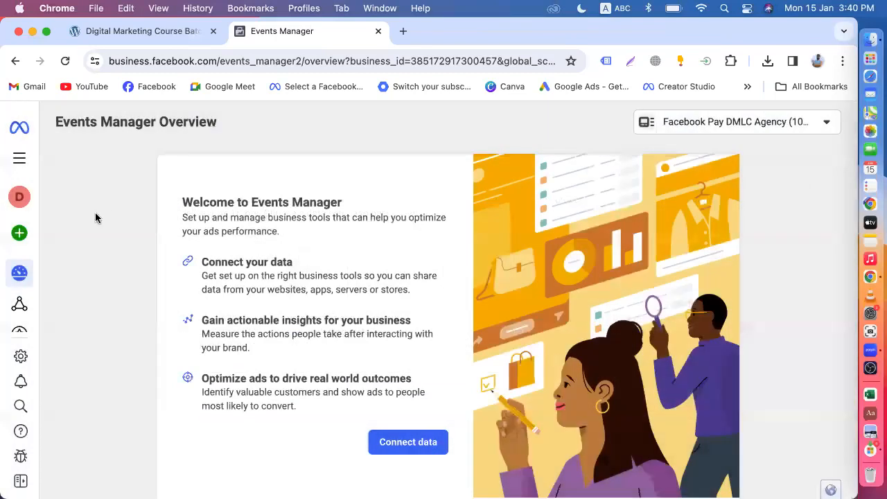
left_click(22, 237)
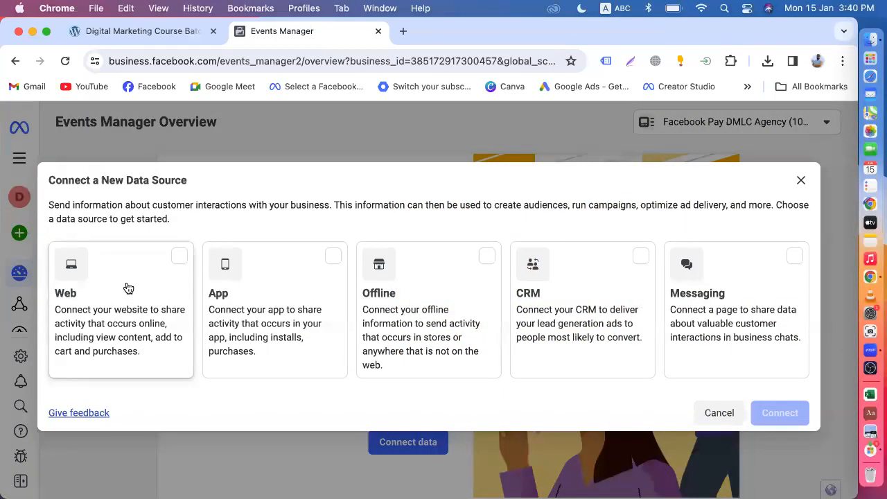
left_click(125, 32)
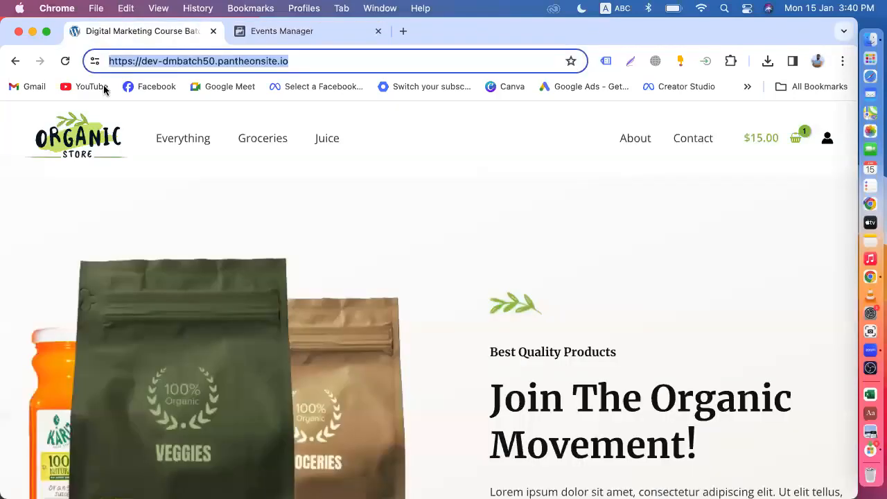
left_click(288, 32)
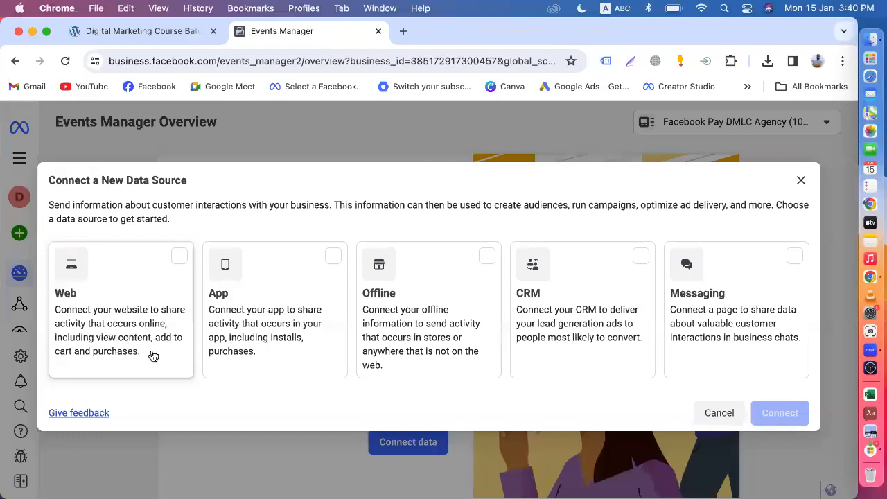
left_click(132, 33)
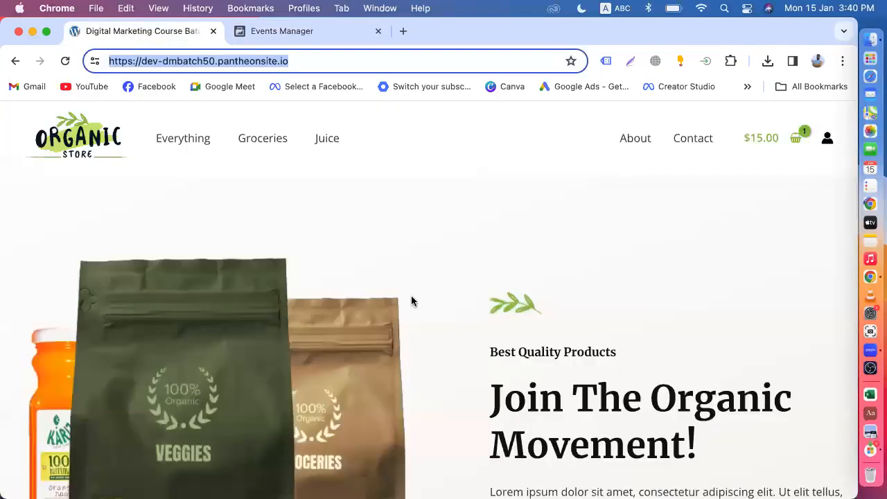
scroll(412, 301, "down", 10)
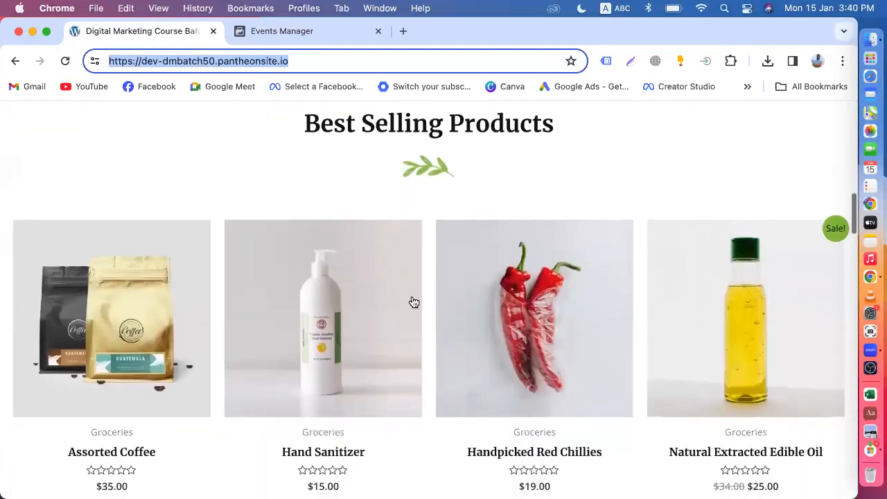
scroll(414, 303, "down", 2)
left_click(324, 287)
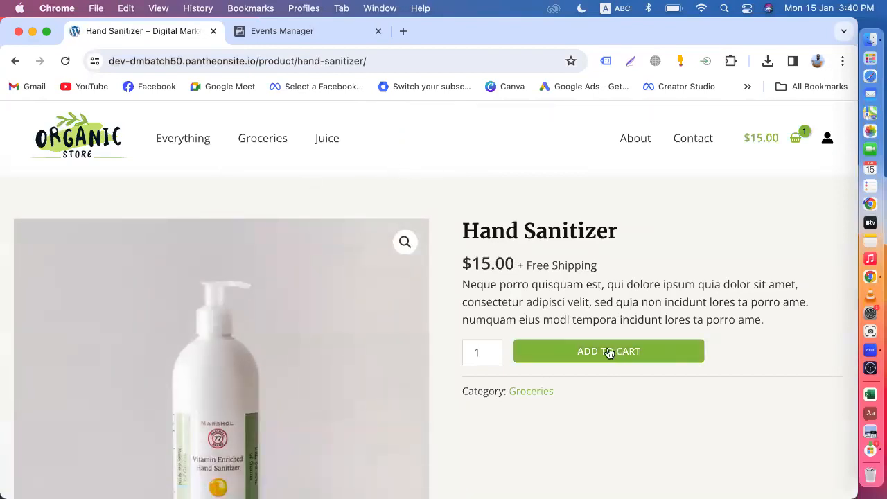
left_click(293, 30)
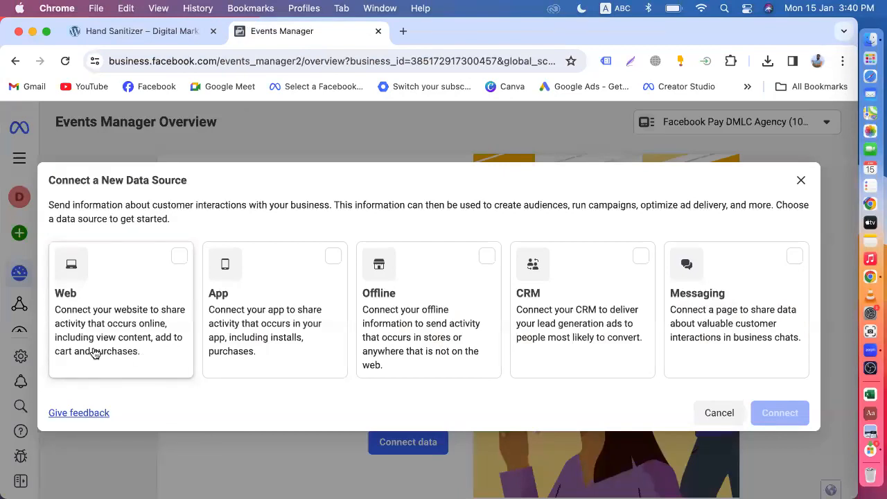
left_click(115, 30)
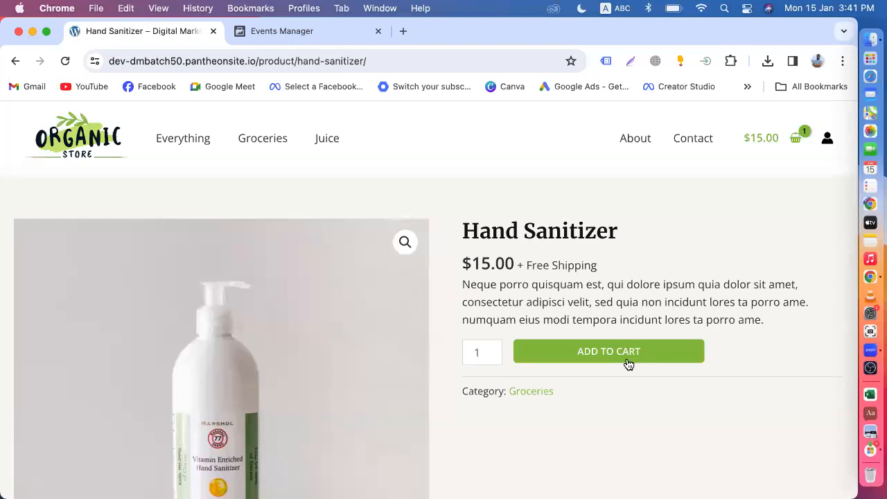
left_click(628, 365)
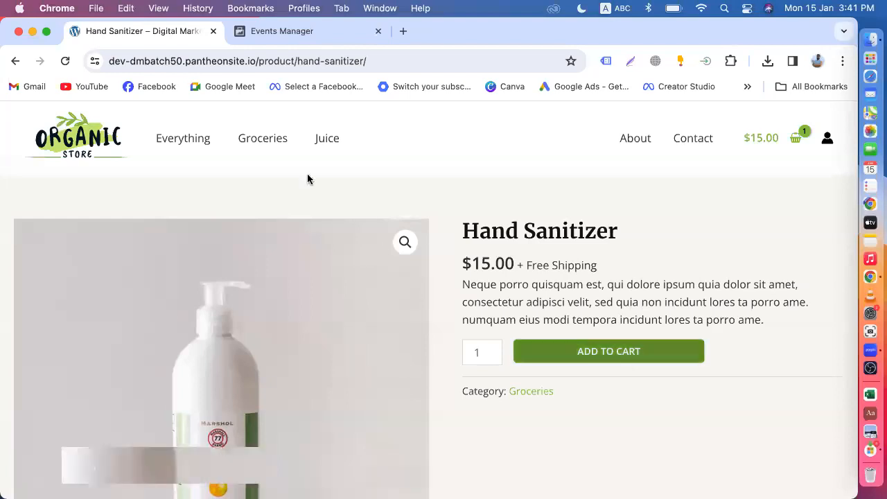
scroll(604, 341, "down", 2)
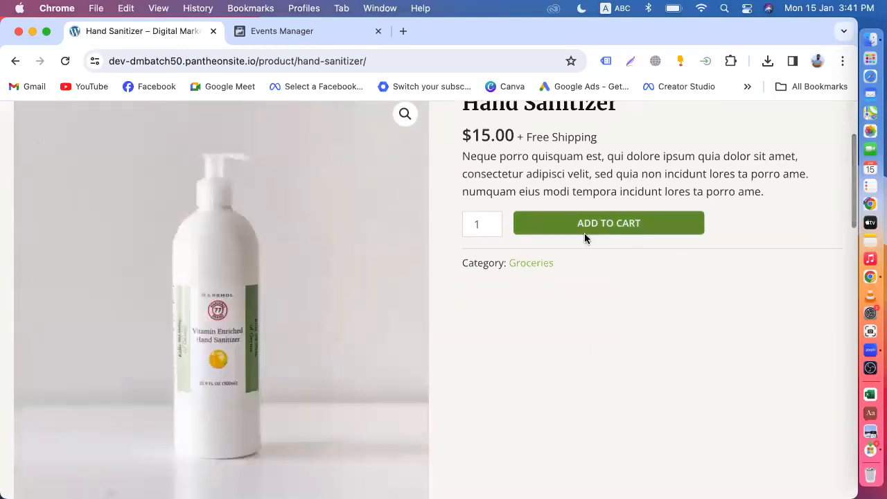
scroll(561, 344, "up", 2)
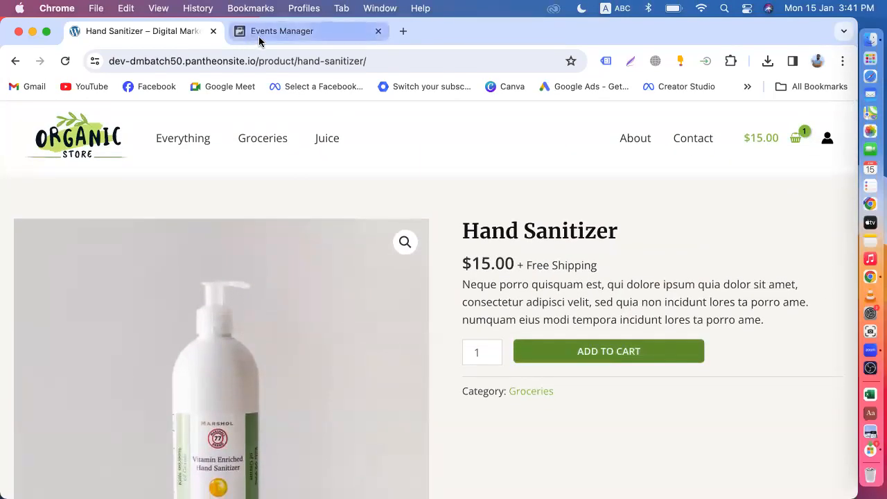
left_click(258, 35)
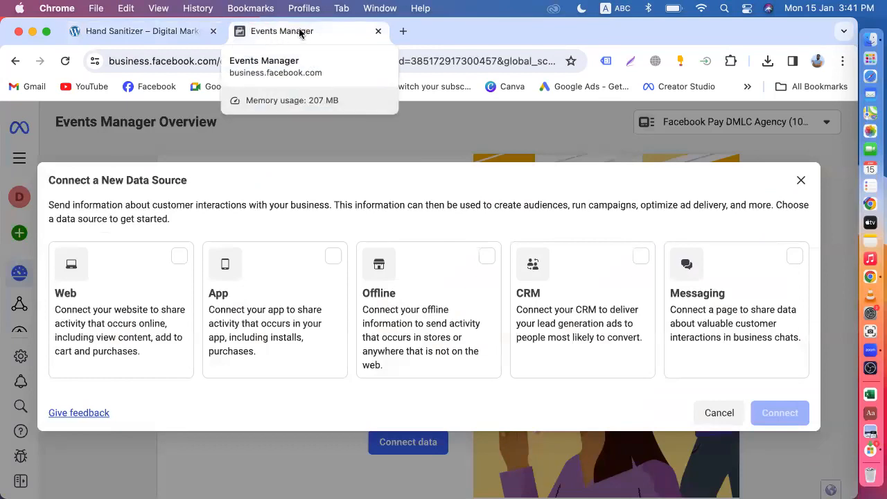
left_click(139, 34)
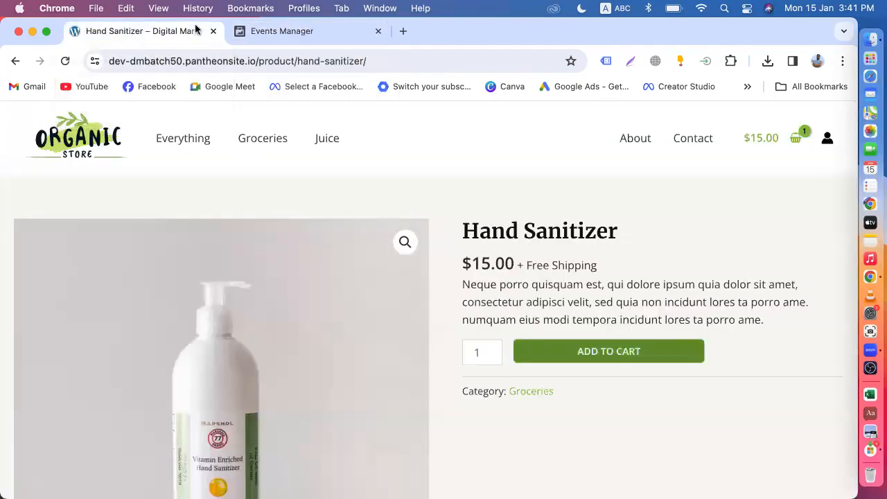
left_click(294, 40)
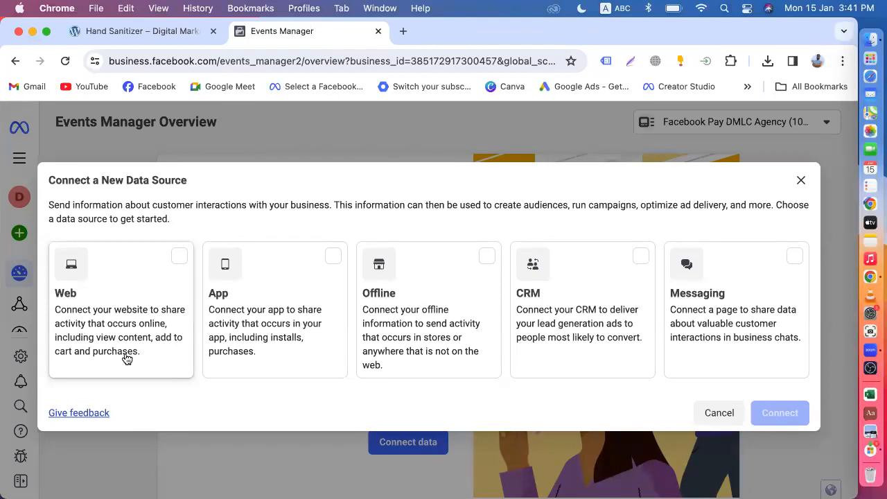
left_click(113, 31)
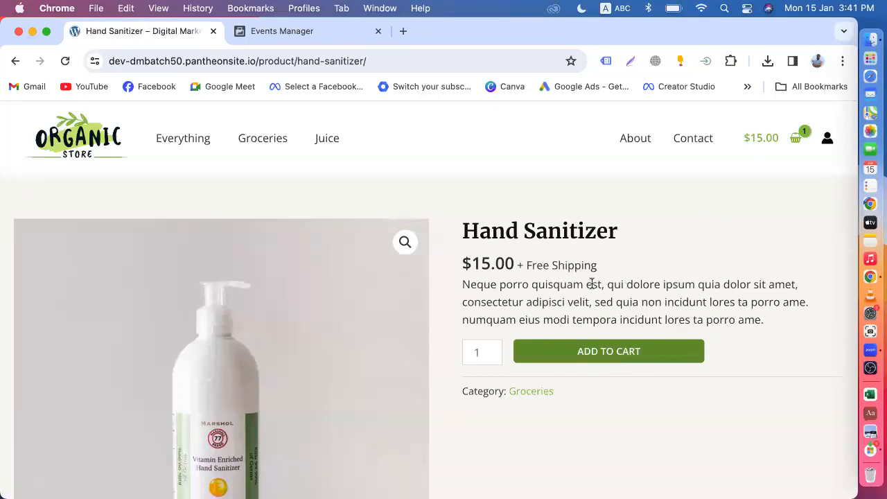
left_click(291, 29)
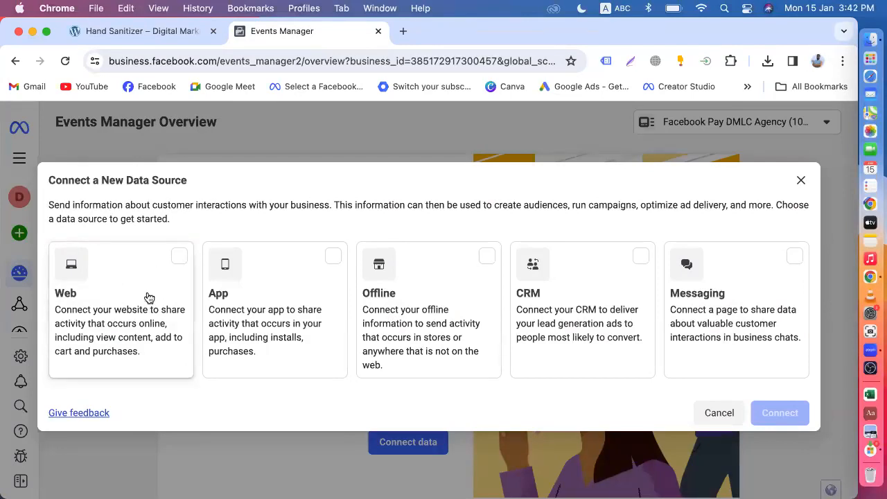
Choose Web as the data source, connect it, and focus the dataset Name field.
left_click(178, 268)
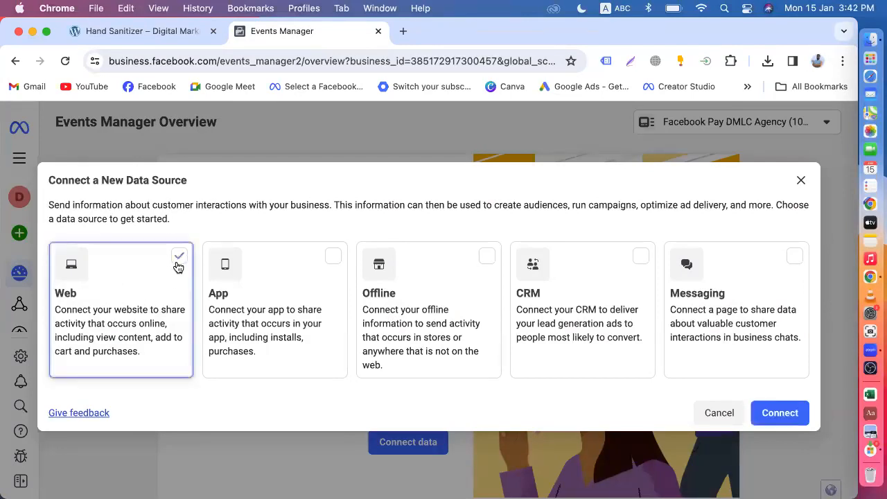
left_click(780, 413)
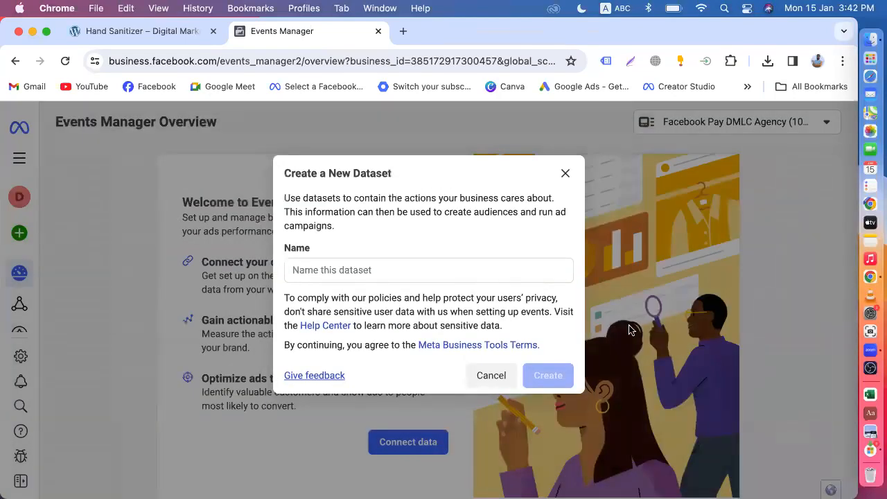
left_click(324, 272)
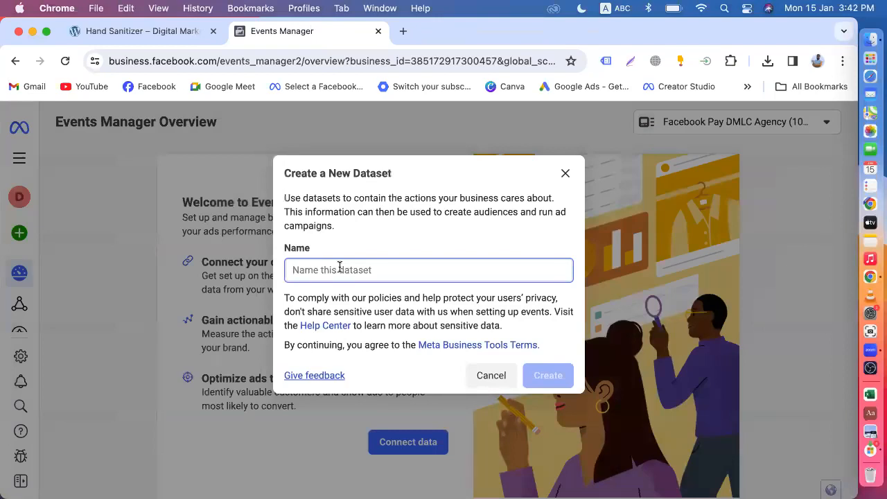
Copy 'dmbatch50' from the store tab's address bar.
left_click(131, 31)
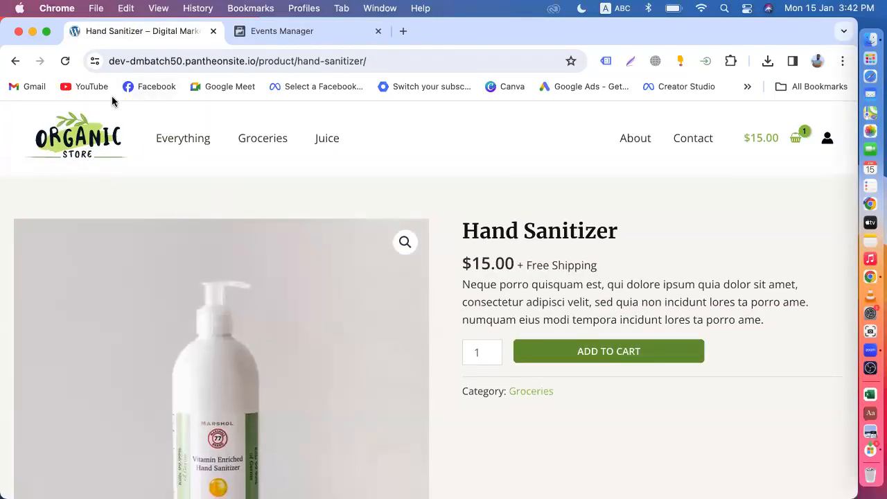
left_click_drag(131, 60, 182, 59)
right_click(181, 59)
left_click(226, 172)
Paste 'dmbatch50' as the dataset name, then return to the Hand Sanitizer product page.
left_click(278, 30)
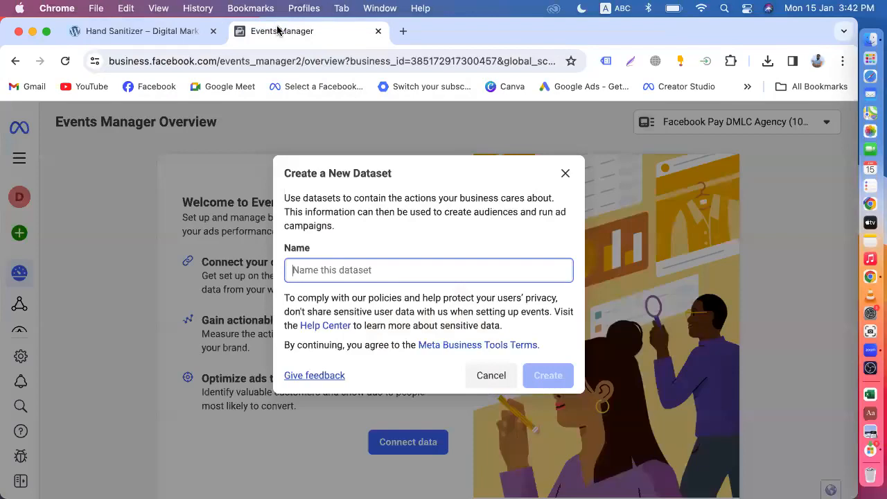
key("super+v")
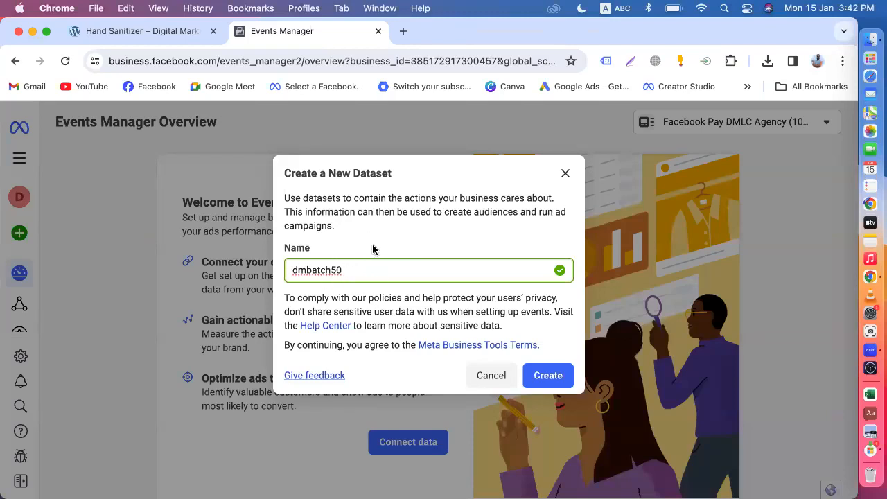
left_click(153, 32)
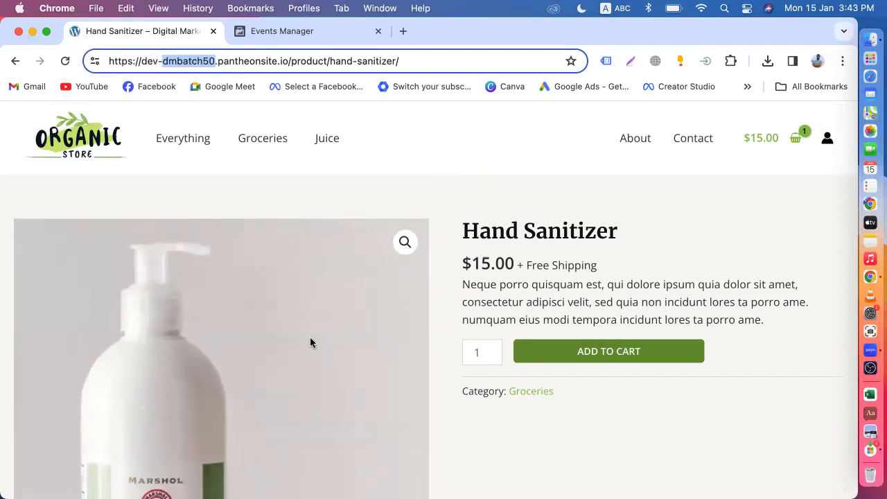
After checking the store tab, create the dmbatch50 dataset from the Create a New Dataset dialog.
left_click(281, 32)
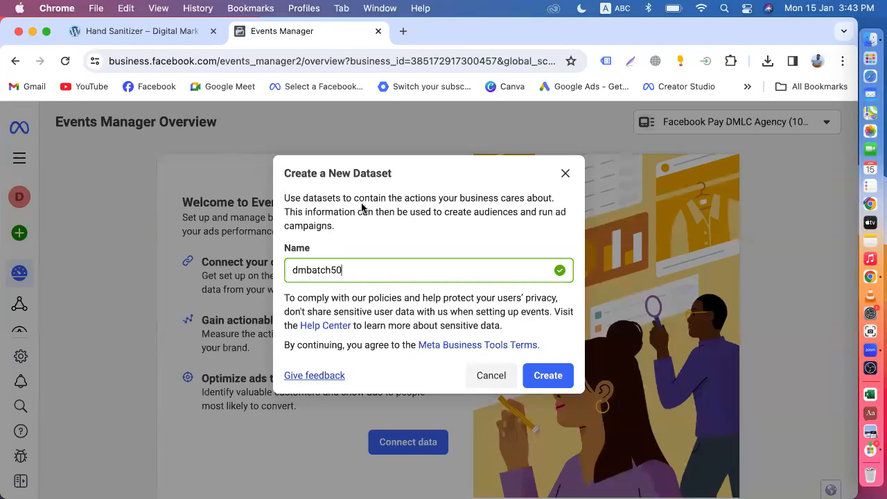
left_click(164, 34)
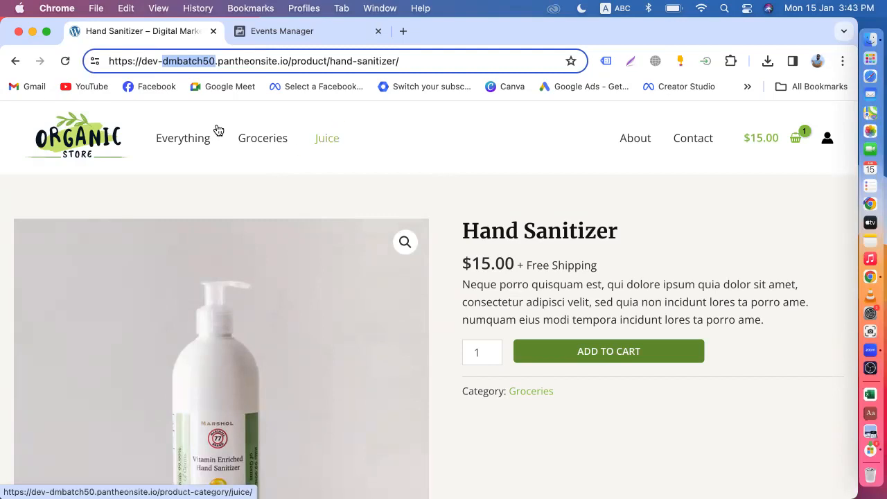
left_click(265, 31)
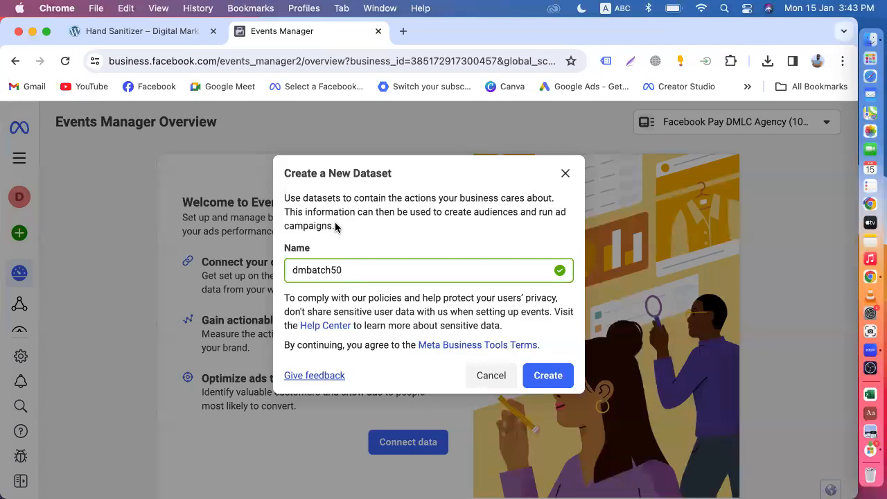
left_click(148, 31)
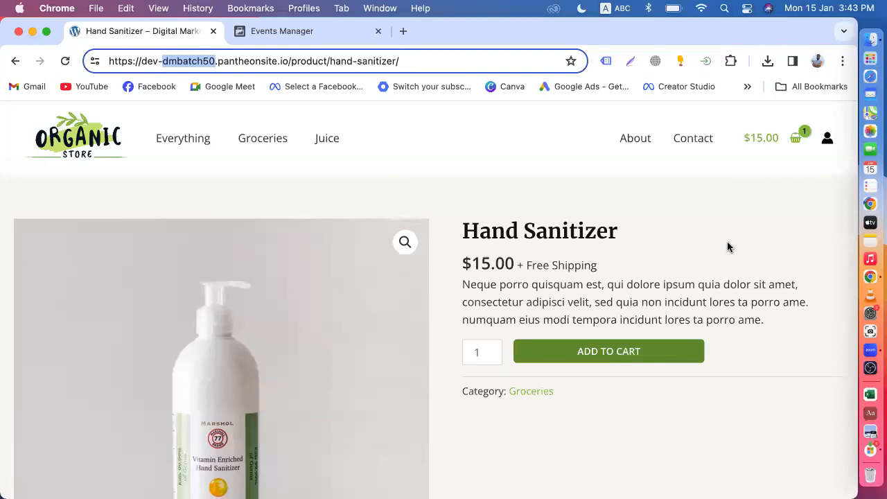
left_click(268, 31)
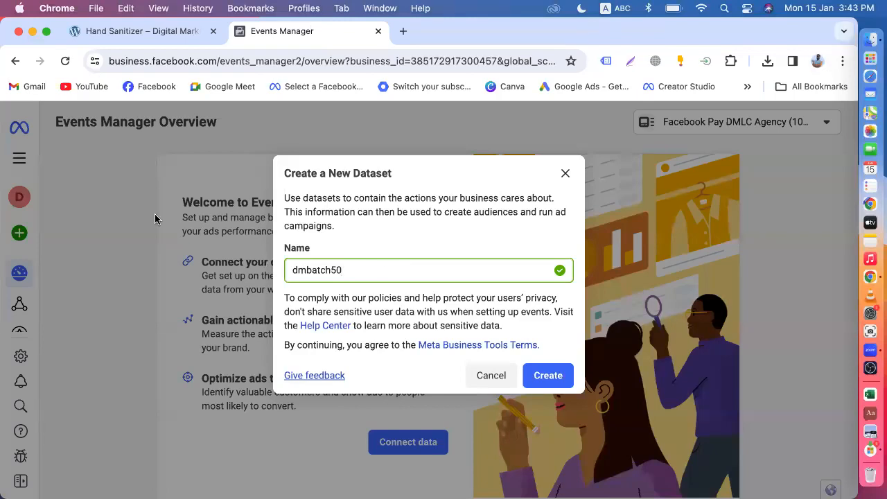
left_click(129, 31)
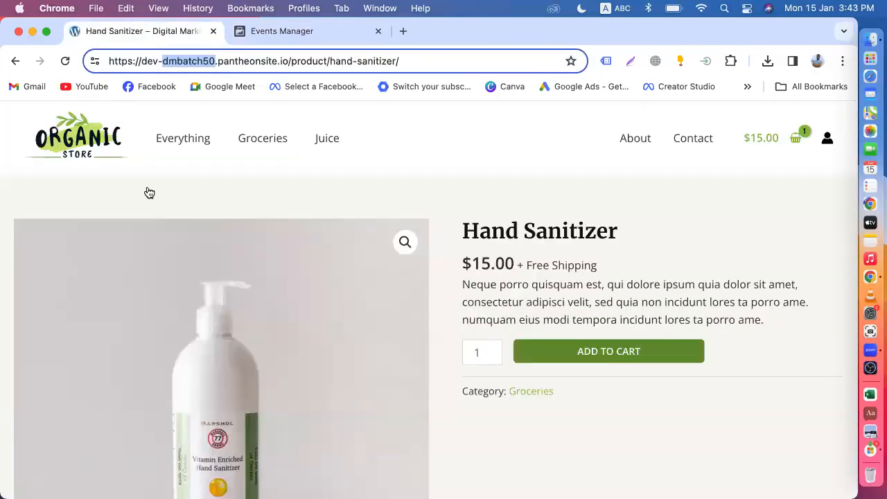
left_click(393, 165)
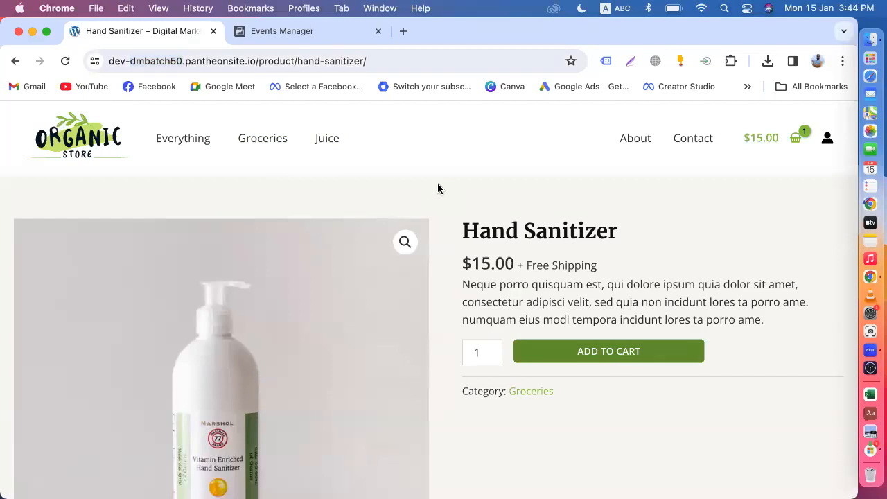
left_click(279, 32)
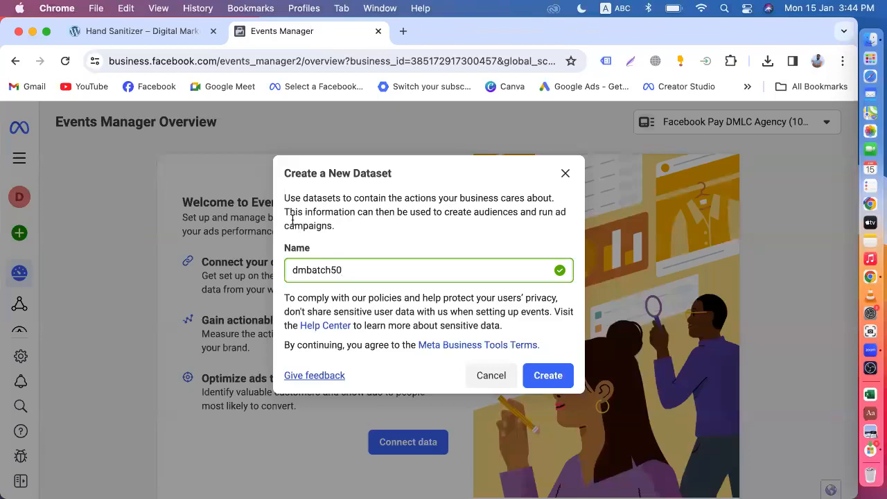
left_click(548, 376)
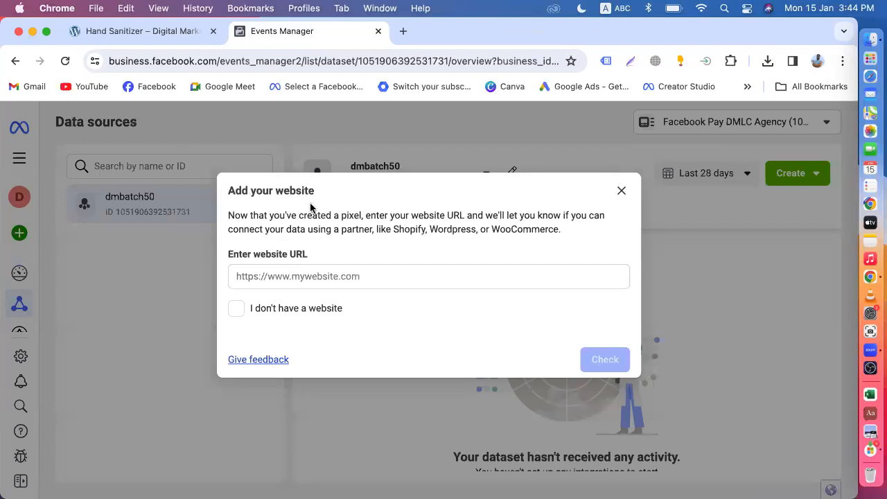
Focus the Add your website URL field, then return to the Hand Sanitizer product page.
left_click(291, 274)
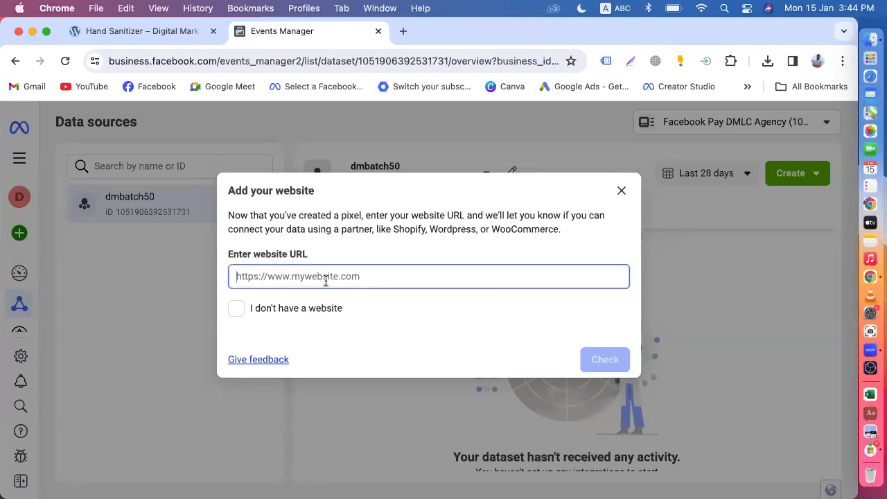
left_click(154, 32)
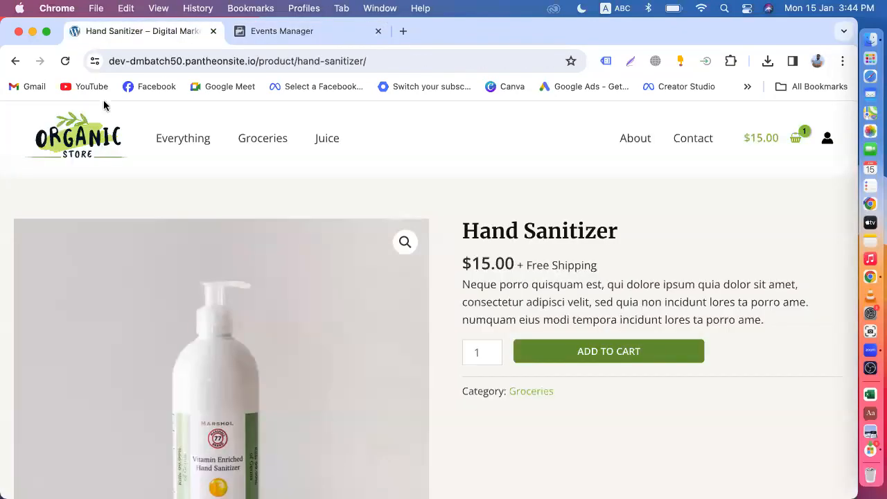
Go to the Organic Store home page and copy its full web address.
left_click(79, 149)
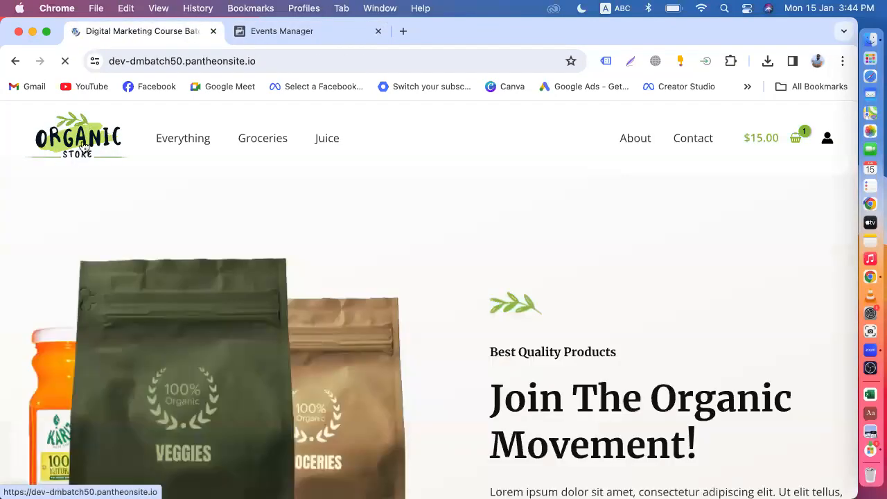
left_click(277, 58)
left_click(275, 59)
left_click_drag(301, 61, 104, 61)
right_click(233, 63)
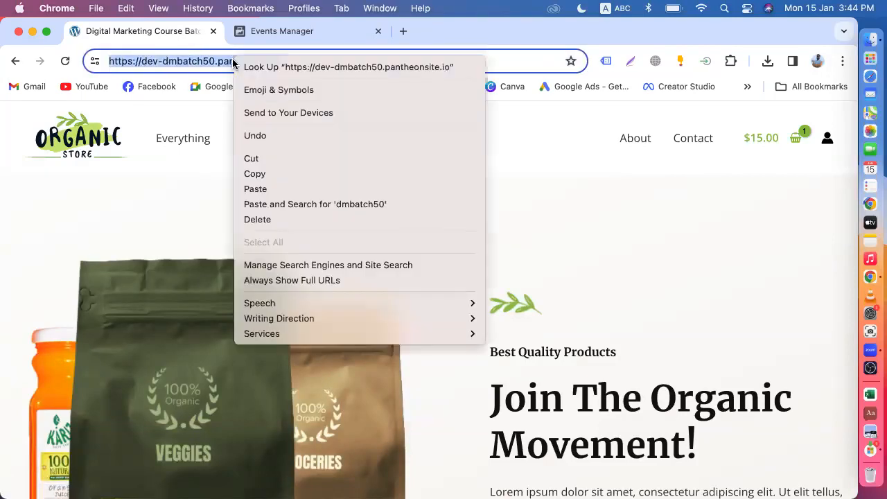
left_click(294, 174)
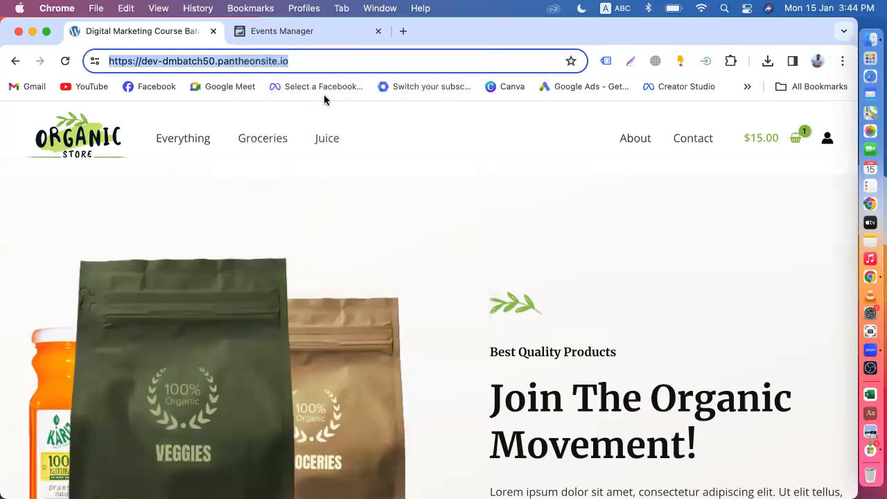
left_click(326, 60)
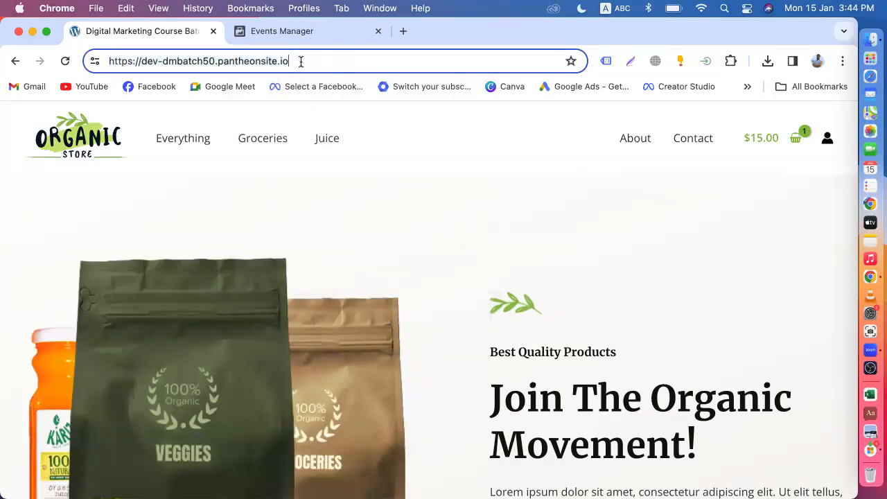
Open dmlivecourse.com and the Daraz site (daraz.com.bd) in two new tabs.
left_click(402, 31)
type("d")
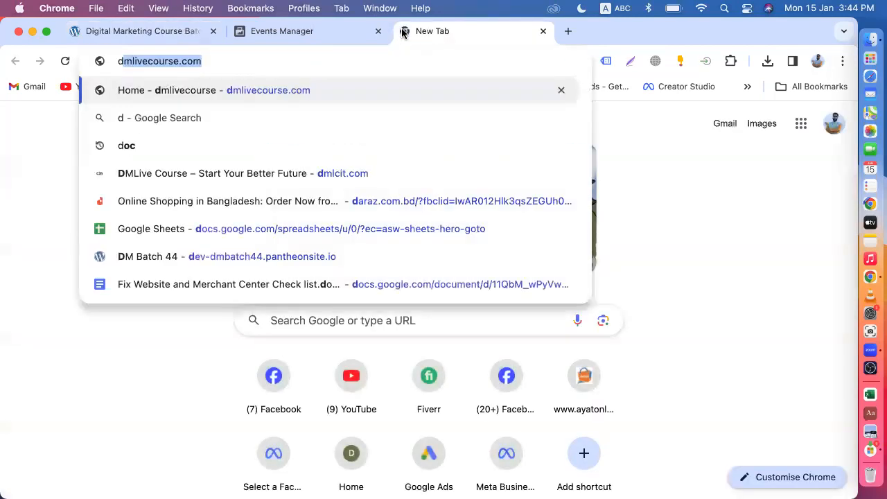
key("Return")
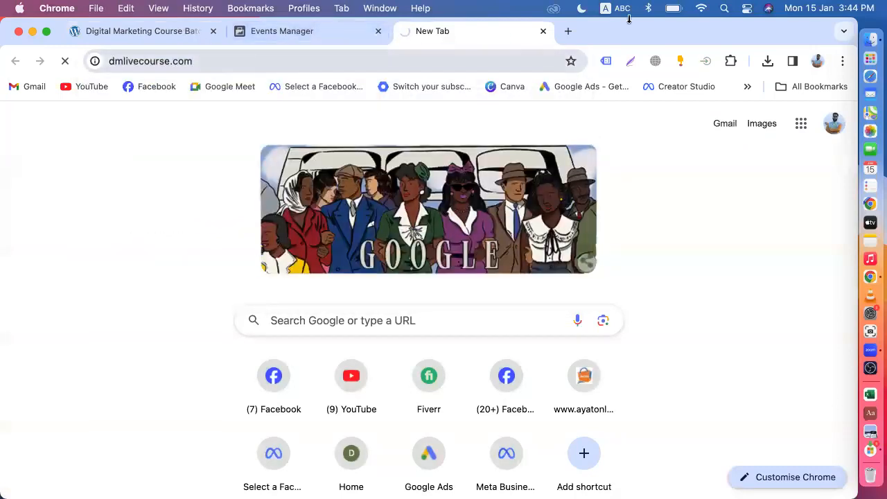
left_click(568, 32)
type("da")
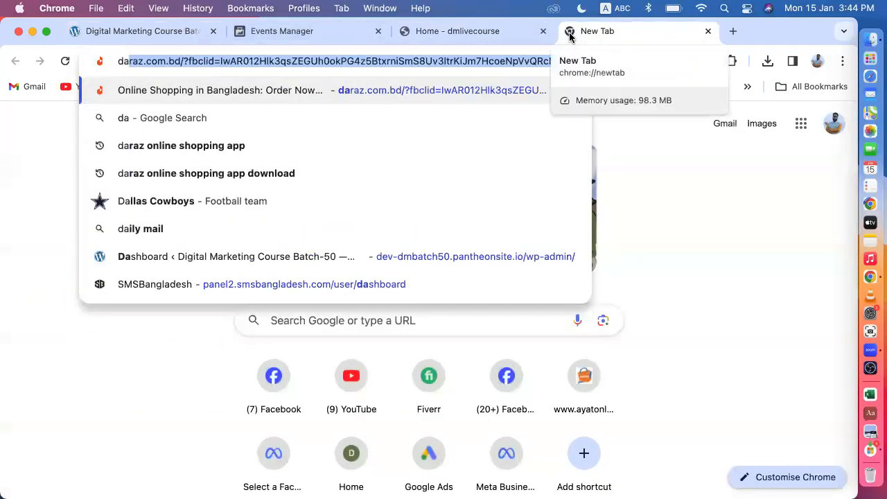
key("Return")
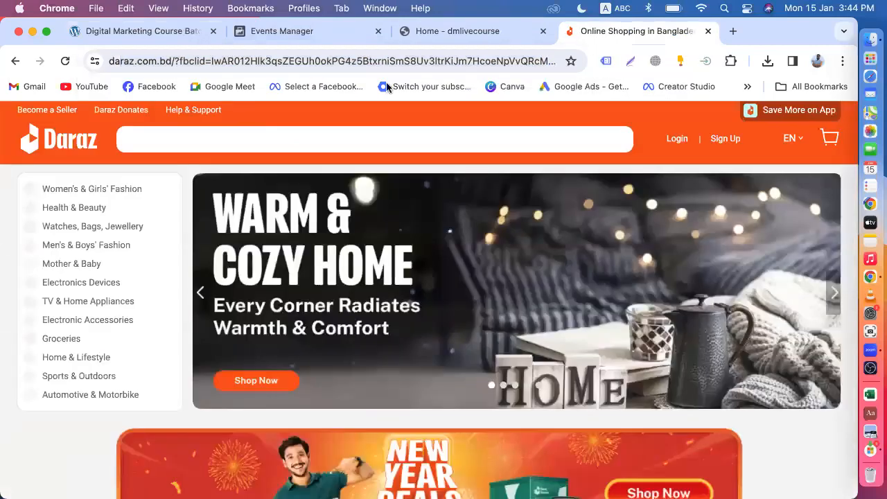
left_click(47, 135)
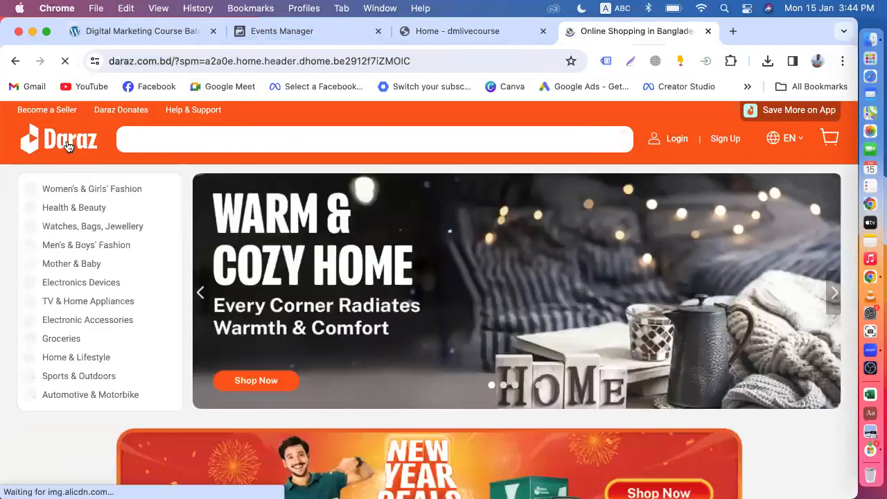
left_click(211, 61)
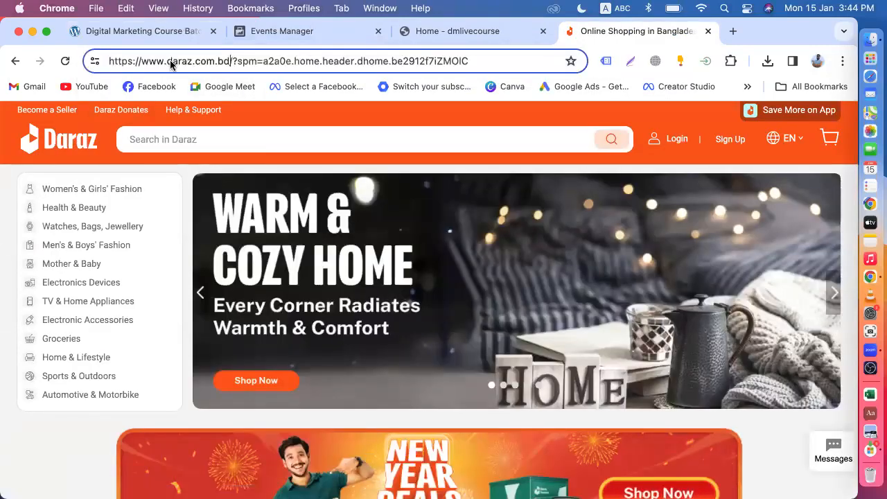
left_click(72, 139)
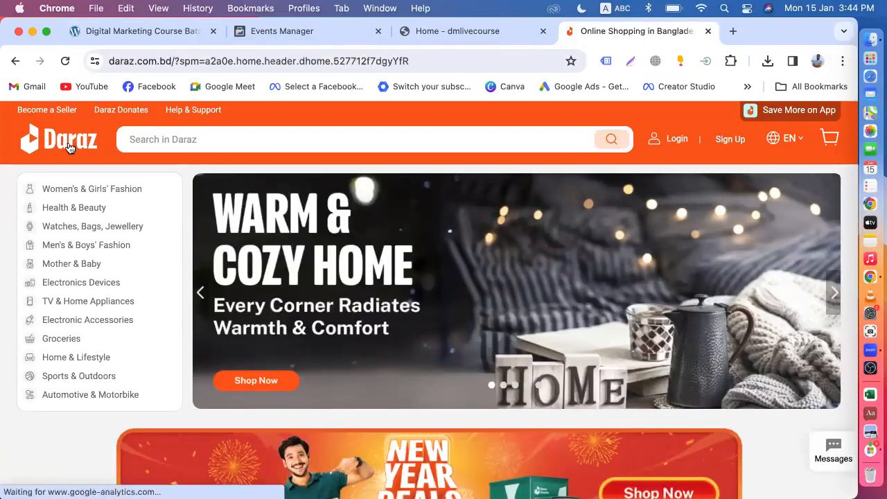
left_click_drag(169, 60, 104, 60)
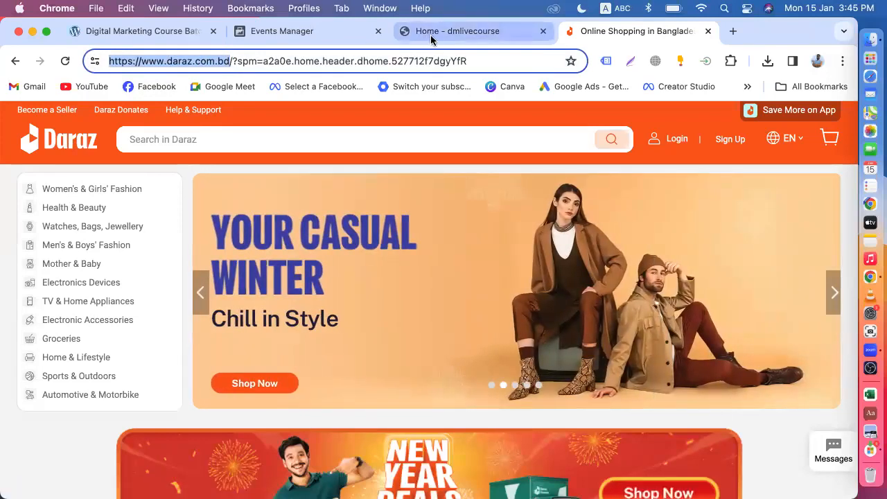
Reload dmlivecourse.com, look over the Organic Store home page, and start another empty tab.
left_click(431, 31)
left_click(200, 60)
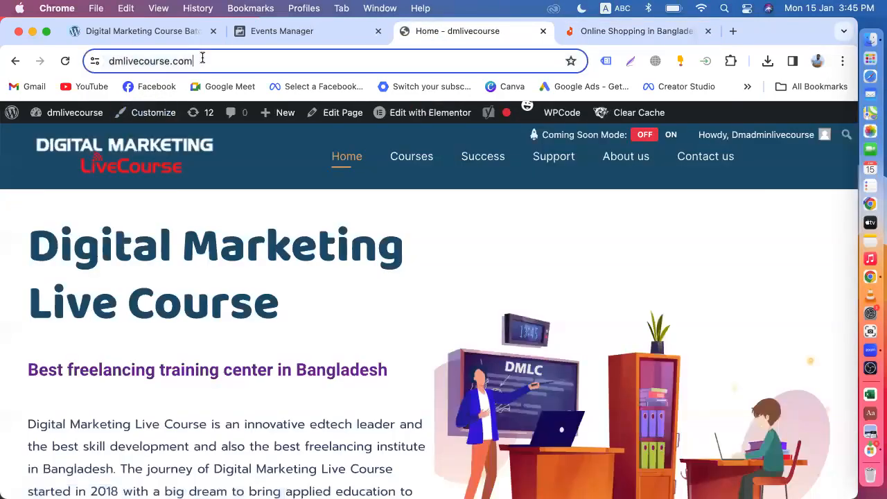
left_click(210, 60)
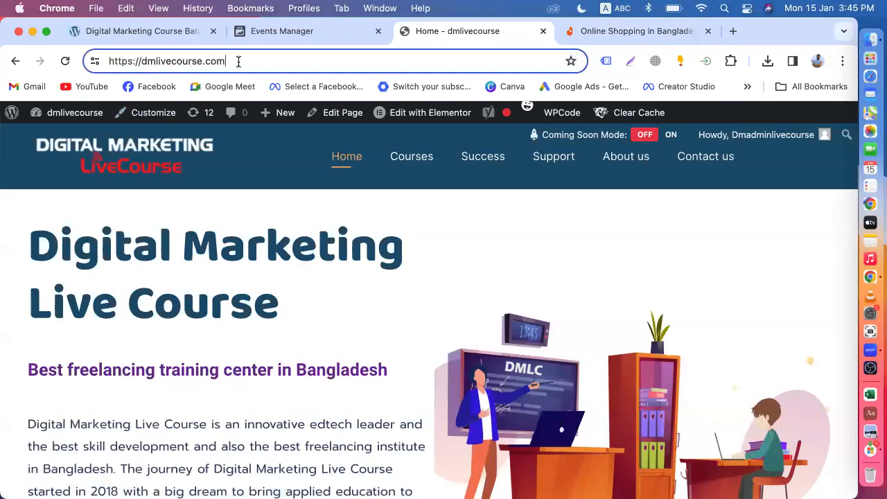
left_click_drag(237, 61, 100, 53)
key("Return")
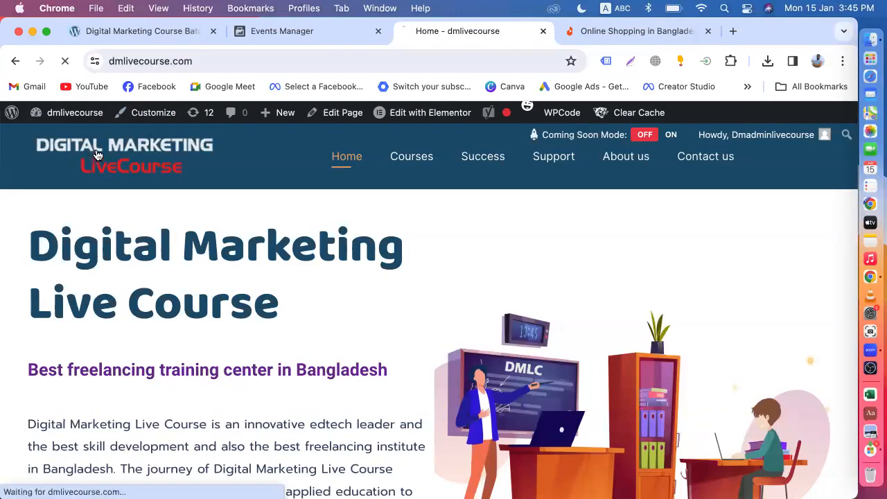
left_click(143, 32)
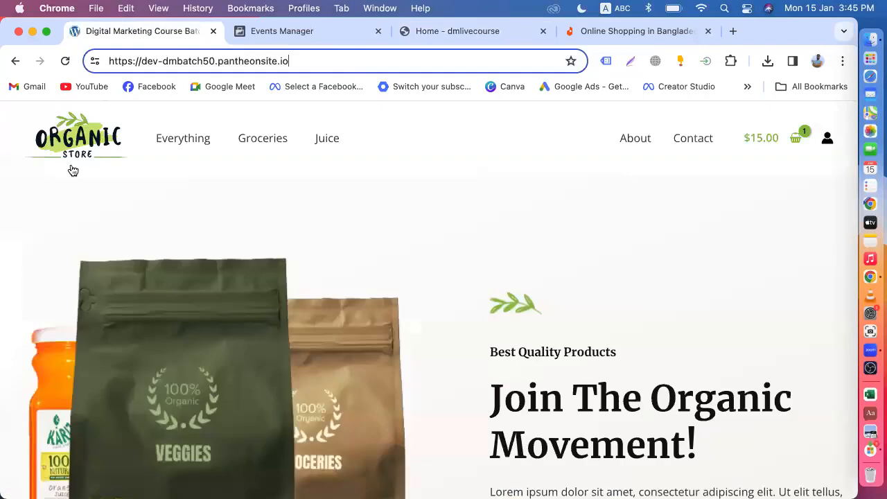
scroll(296, 200, "down", 5)
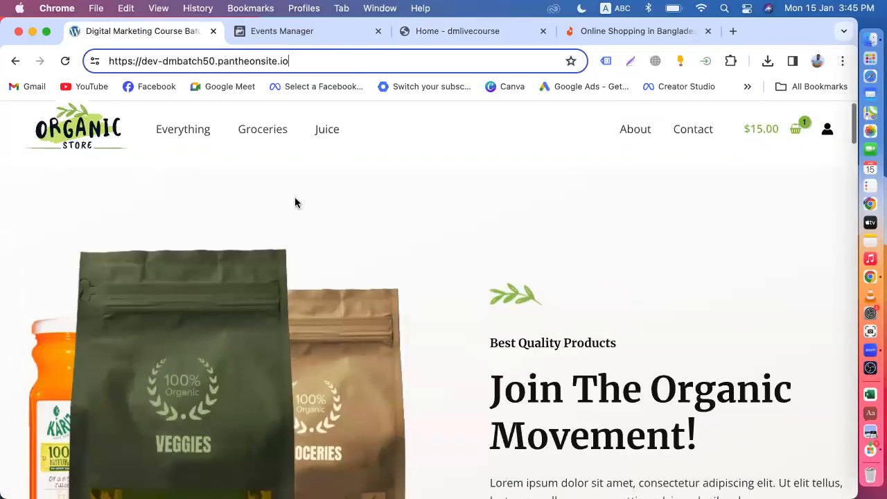
scroll(415, 285, "down", 5)
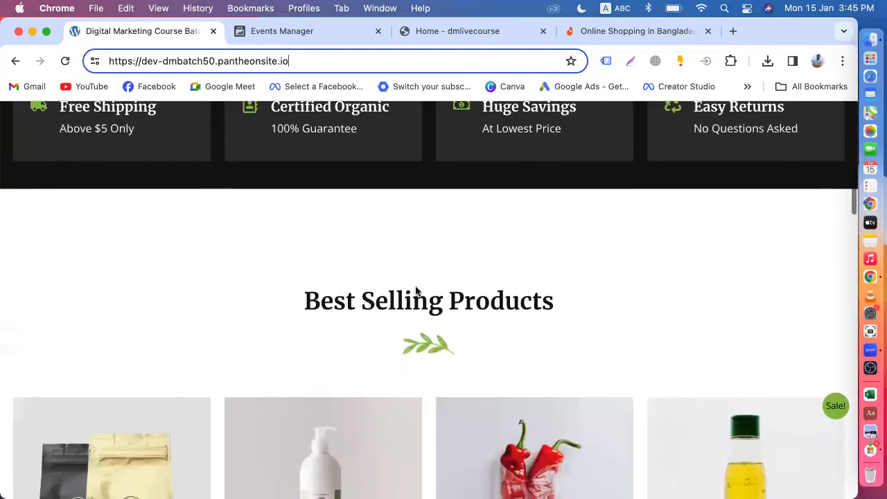
scroll(415, 286, "up", 10)
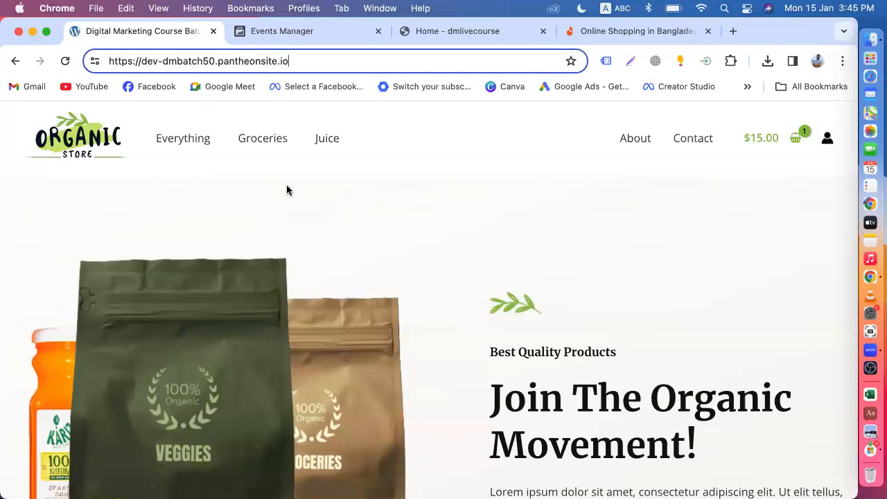
left_click(733, 31)
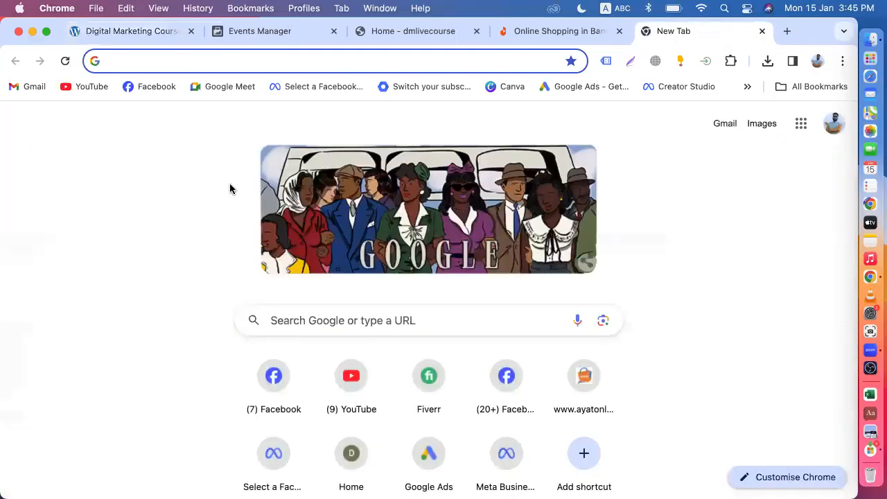
Open the Digital Marketing Live Course channel's Videos page on YouTube, then close the Daraz and YouTube tabs.
left_click(92, 87)
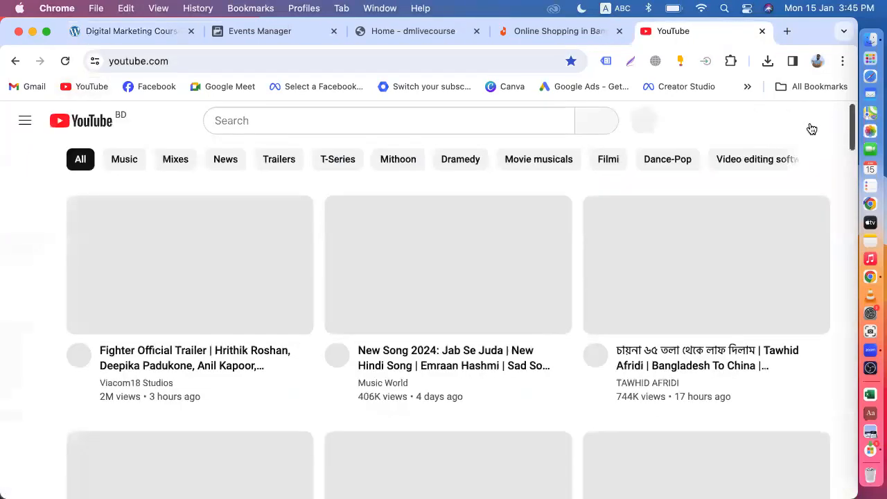
left_click(816, 124)
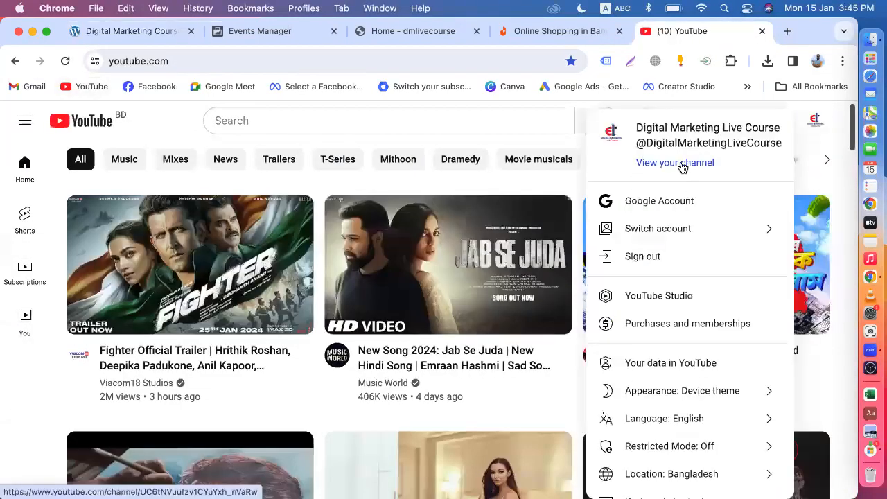
left_click(681, 165)
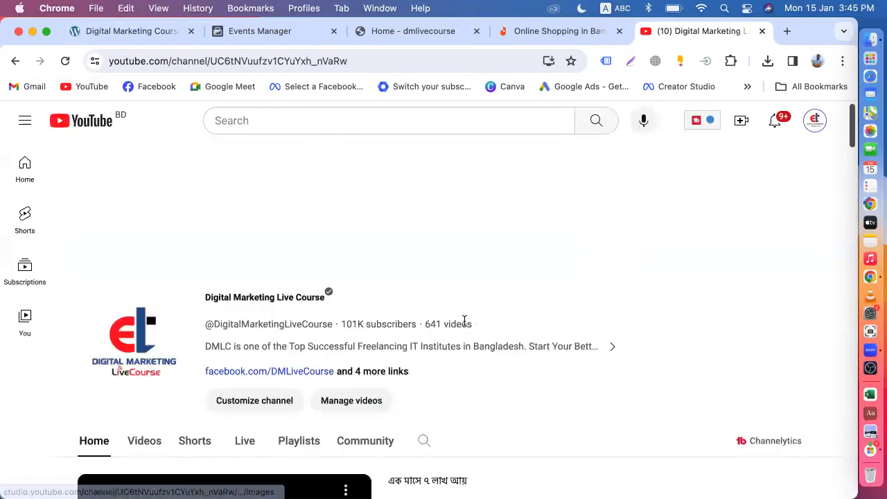
left_click(144, 316)
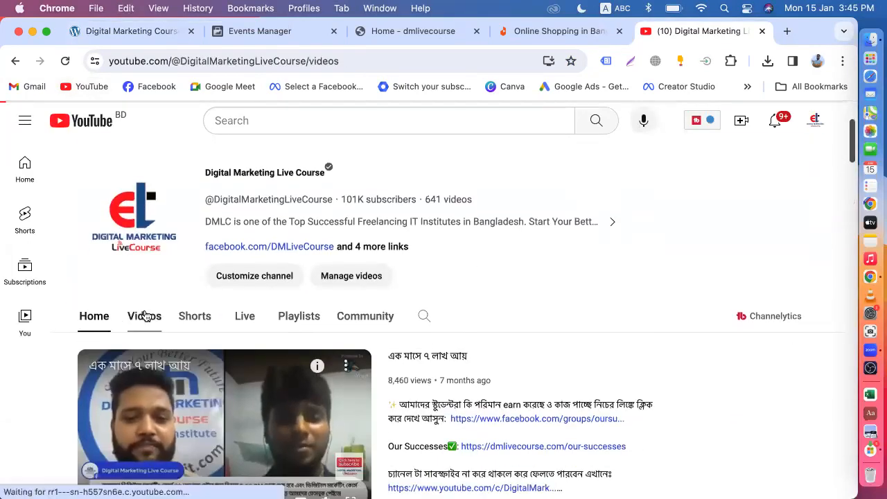
scroll(457, 295, "down", 3)
scroll(457, 294, "down", 3)
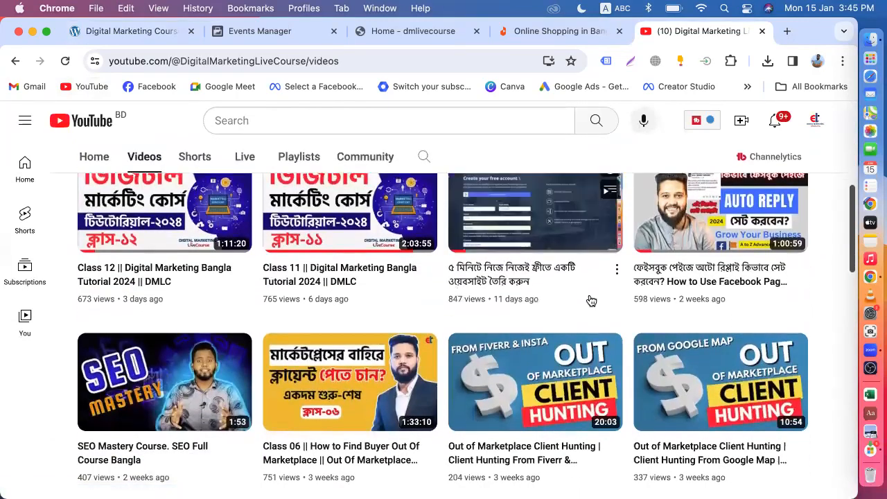
scroll(591, 298, "up", 1)
scroll(591, 299, "up", 1)
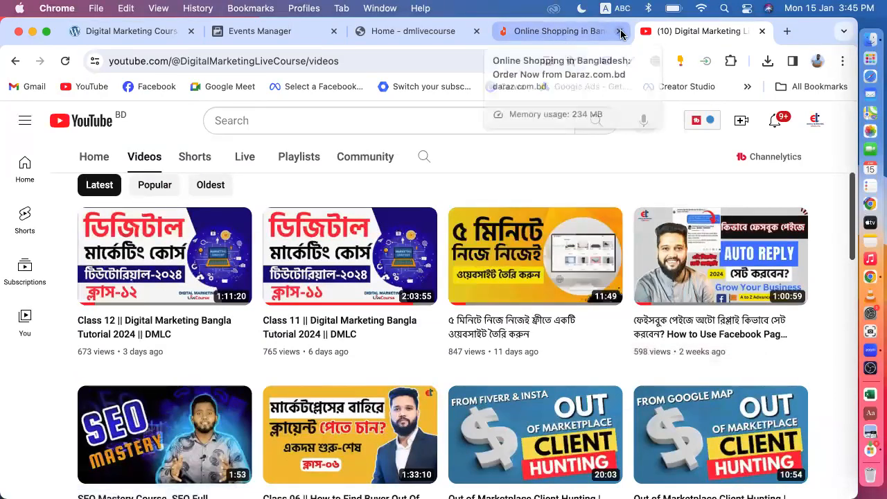
left_click(620, 31)
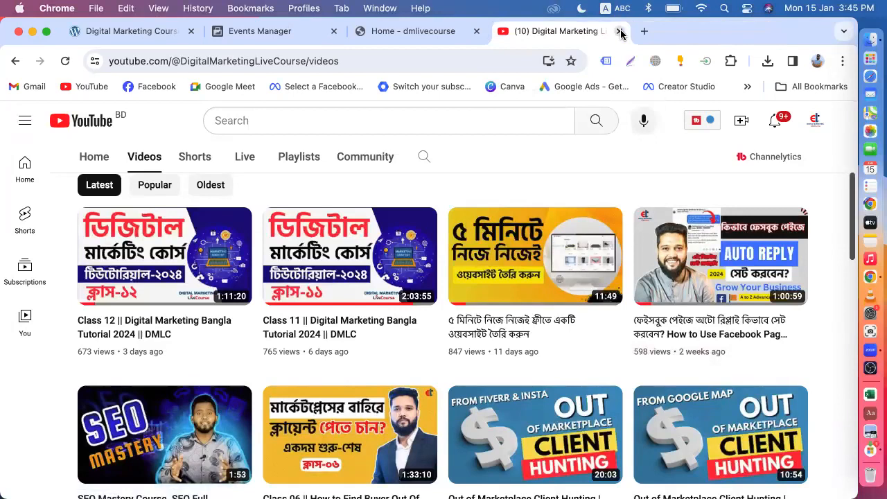
left_click(620, 31)
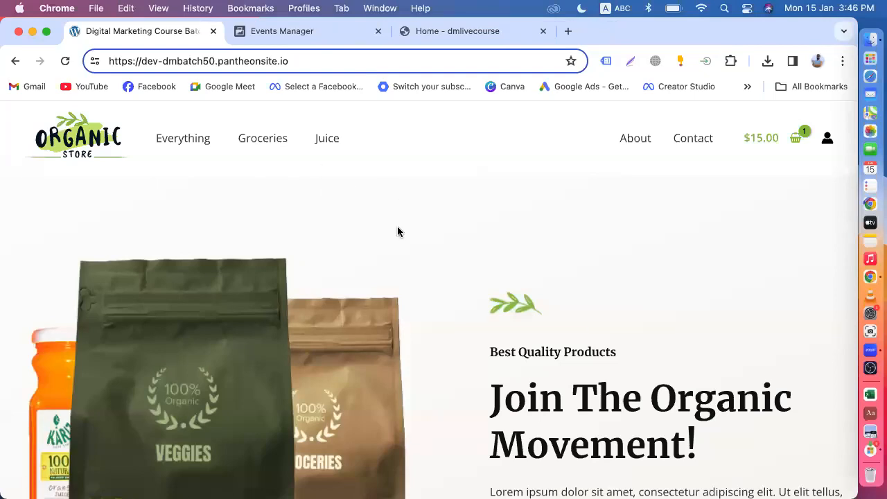
scroll(397, 230, "down", 3)
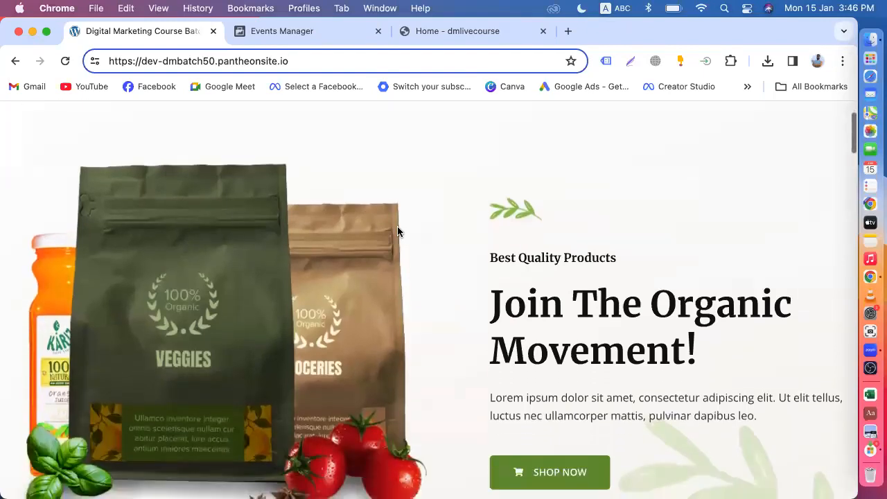
scroll(397, 231, "up", 3)
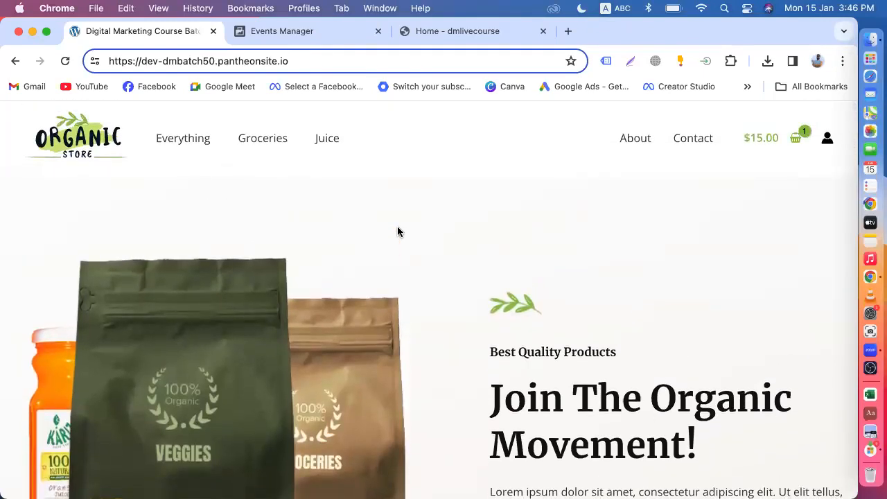
left_click(311, 26)
left_click(165, 36)
key("super+a")
key("super+c")
left_click(296, 34)
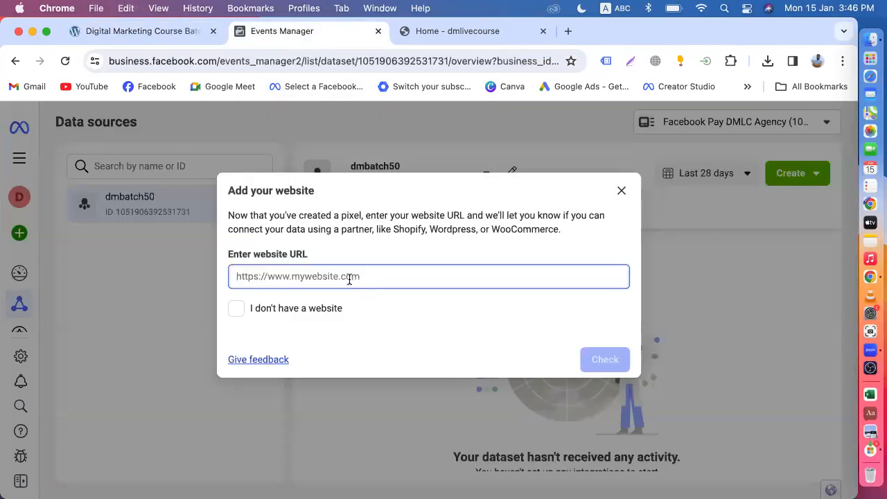
key("super+v")
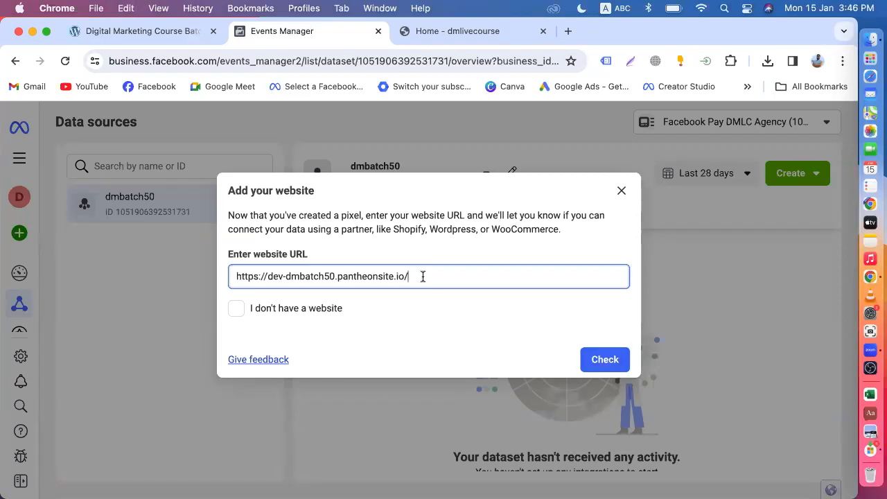
Check the entered website URL and continue to the setup-method choice.
left_click_drag(418, 276, 217, 263)
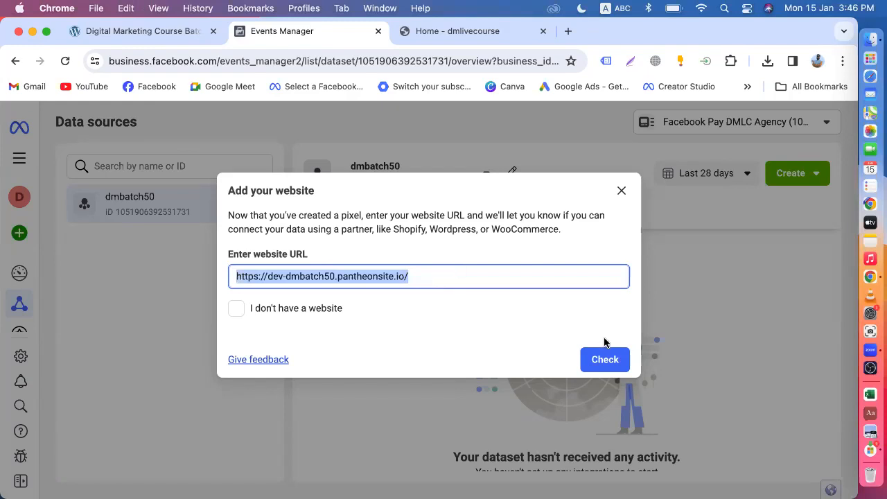
left_click(604, 359)
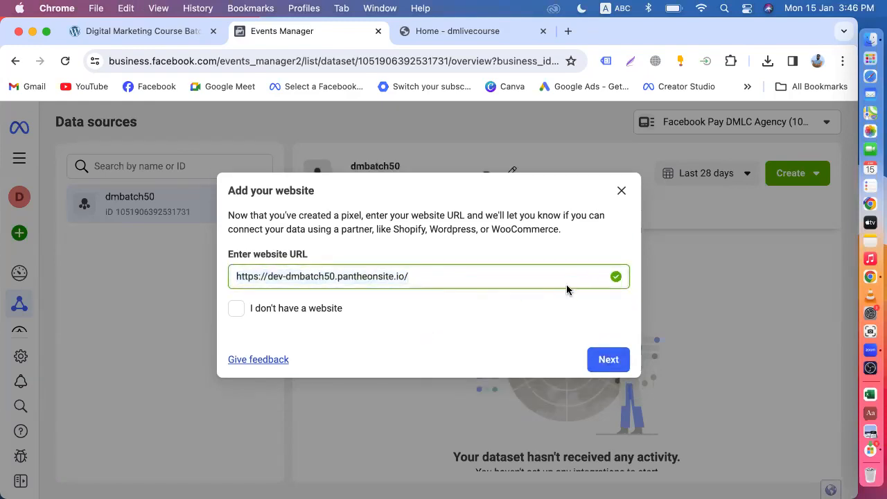
left_click(607, 360)
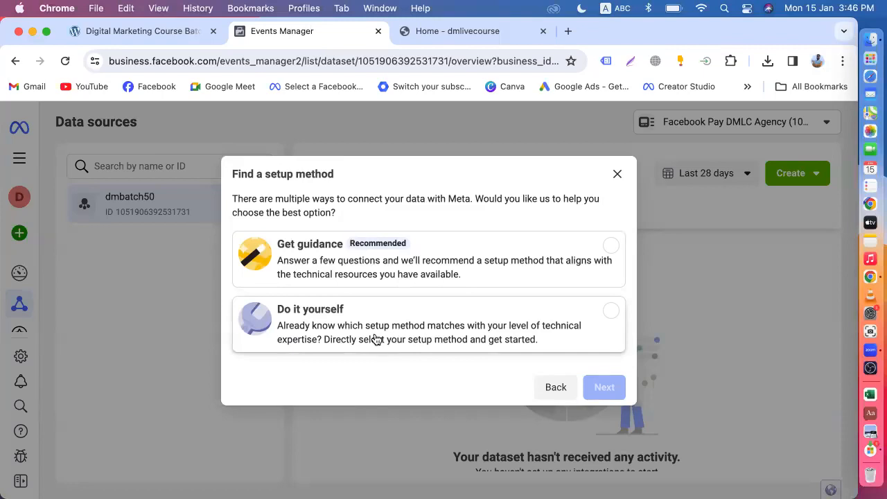
Choose 'Do it yourself' setup and review the Meta Pixel and Conversions API versus Meta Pixel only options.
left_click(493, 332)
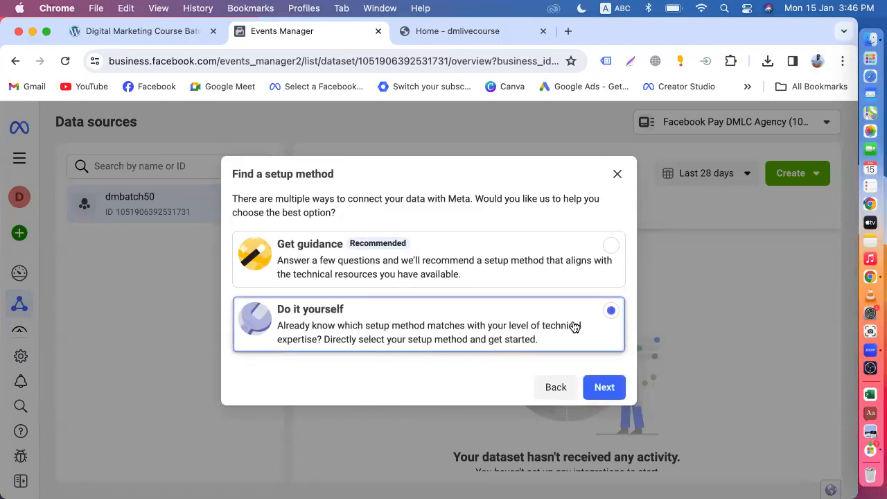
left_click(605, 388)
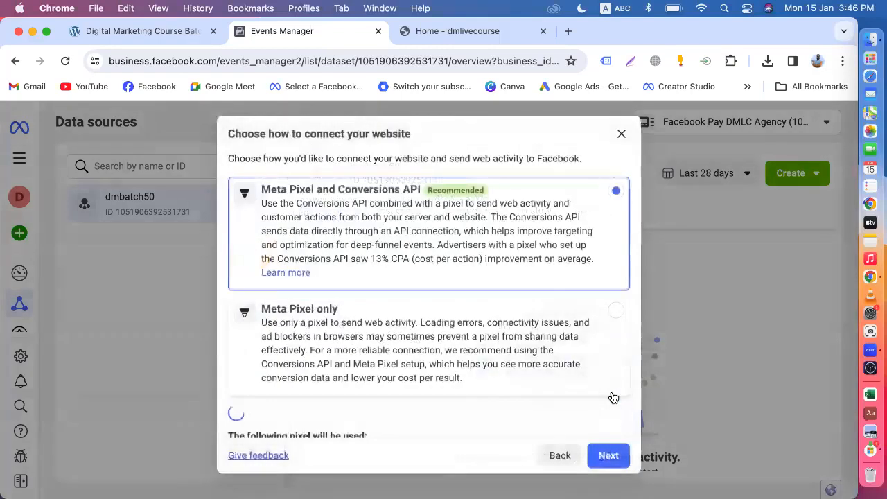
scroll(508, 323, "down", 3)
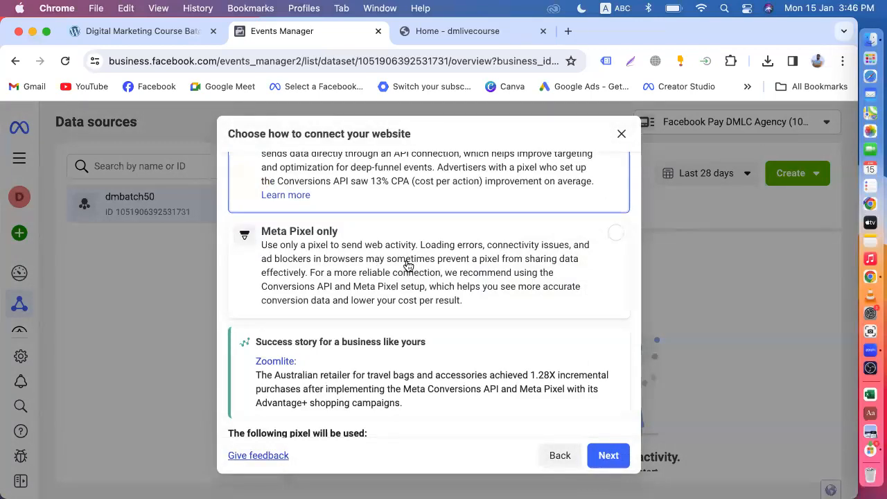
scroll(408, 265, "up", 3)
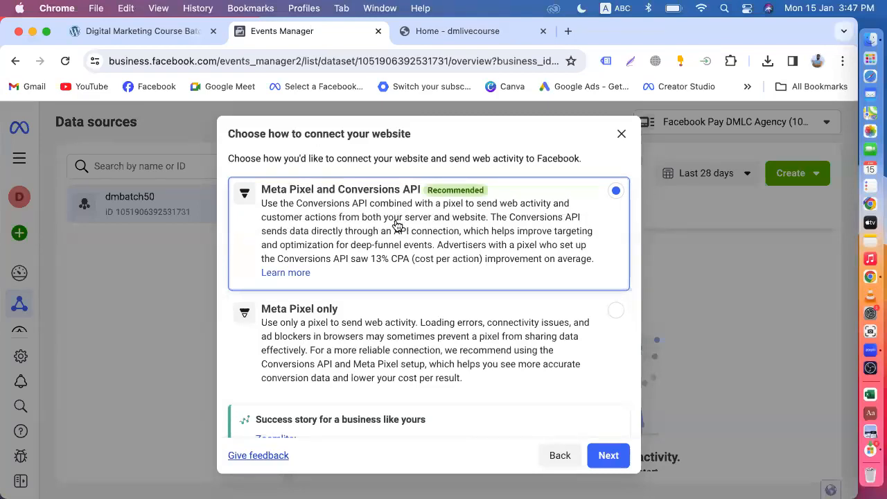
scroll(396, 226, "down", 2)
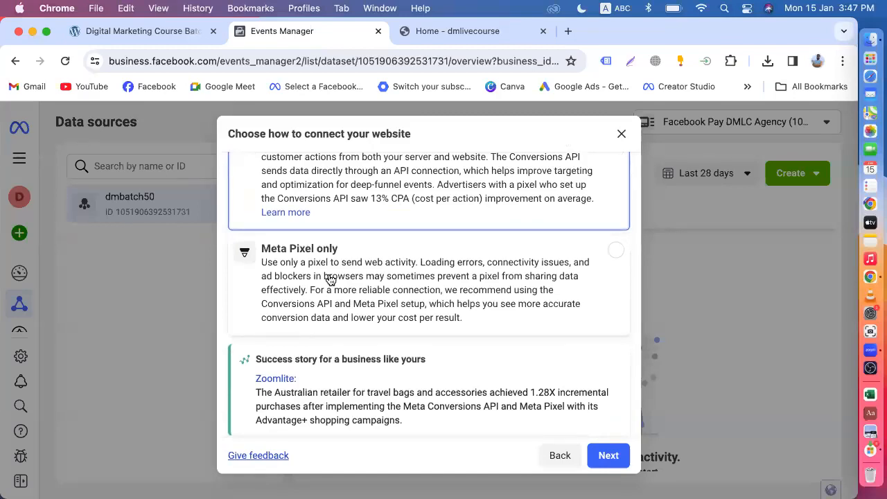
Open Fiverr in a new tab and browse its search results for 'meta pixel'.
left_click(569, 31)
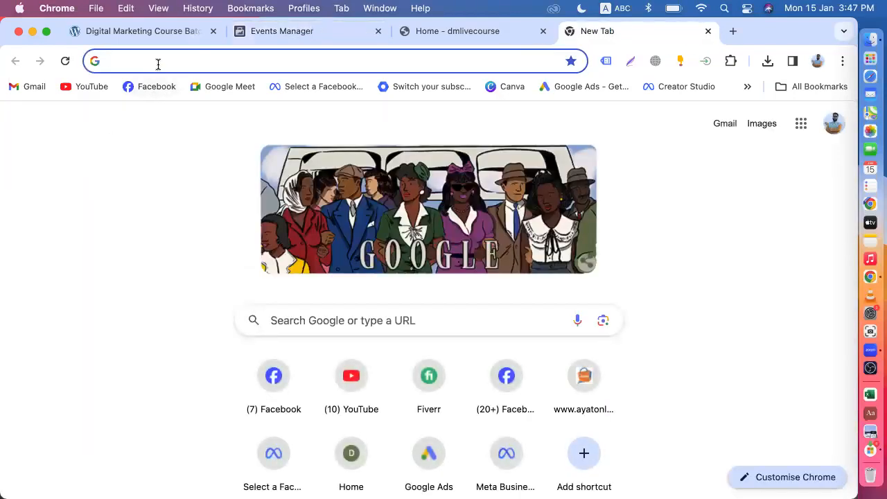
type("fi")
key("Return")
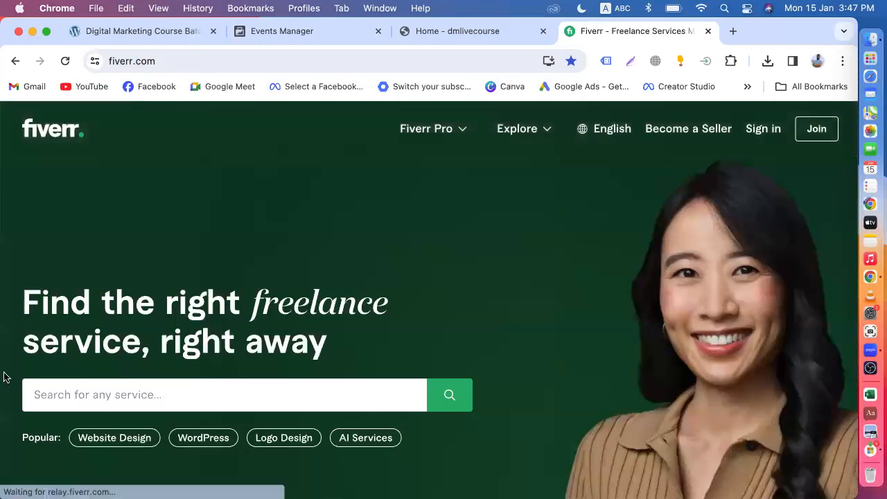
left_click(145, 391)
type("m")
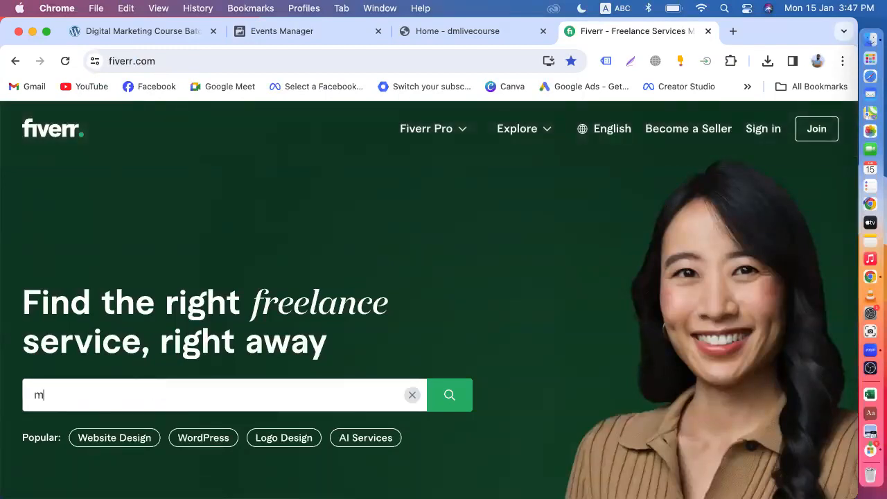
type("eta pixel")
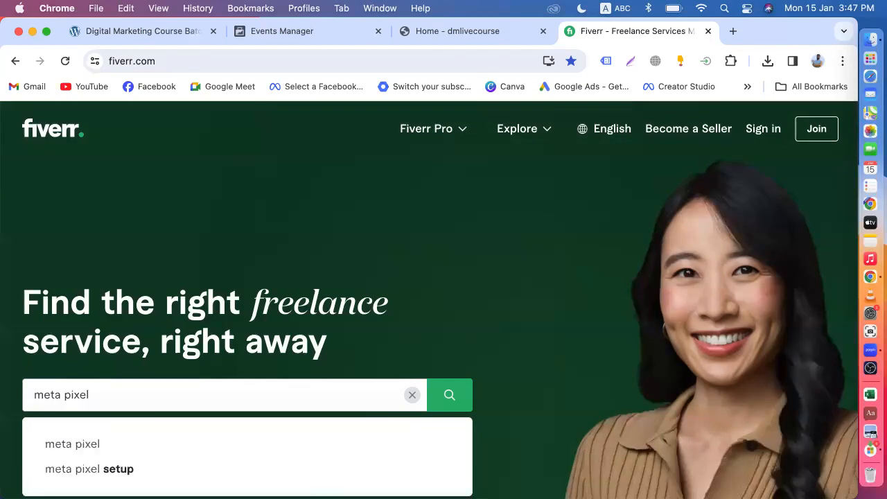
key("Return")
scroll(107, 380, "down", 5)
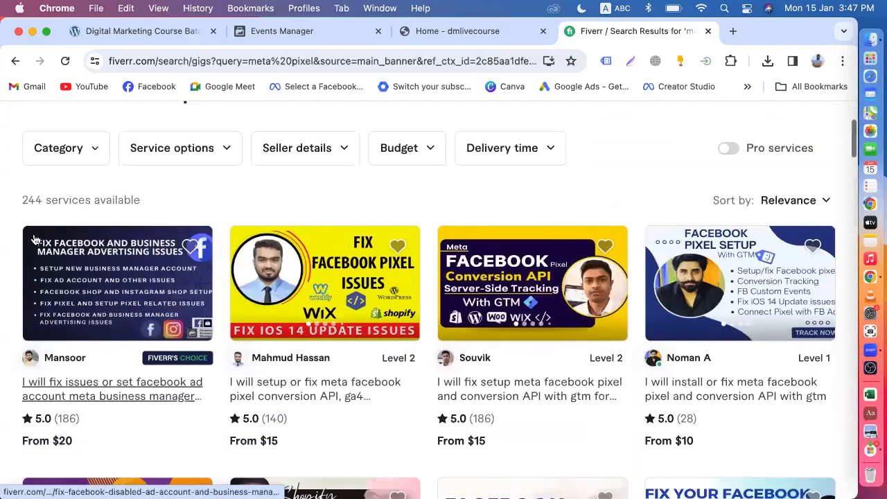
scroll(258, 207, "down", 1)
scroll(258, 207, "down", 4)
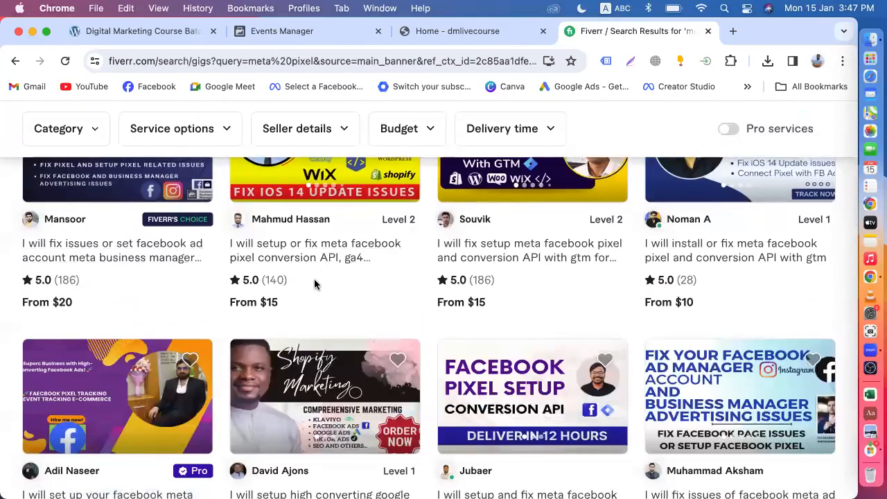
scroll(208, 272, "up", 5)
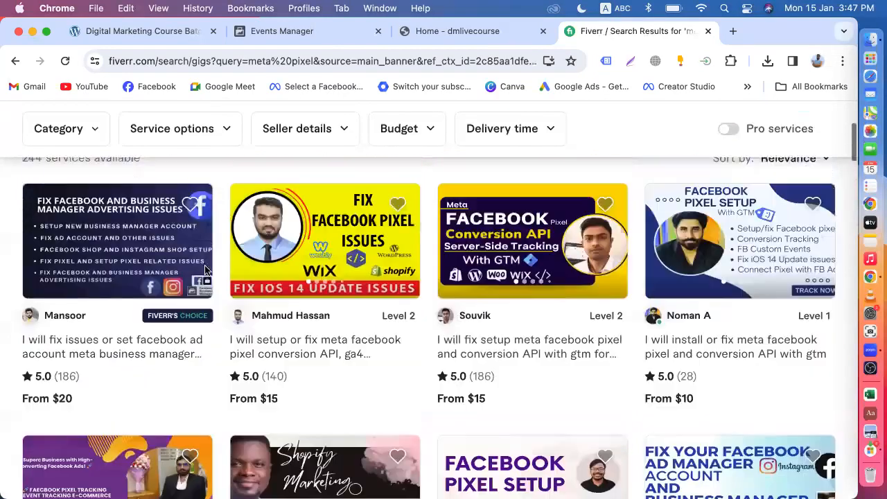
left_click_drag(21, 269, 35, 268)
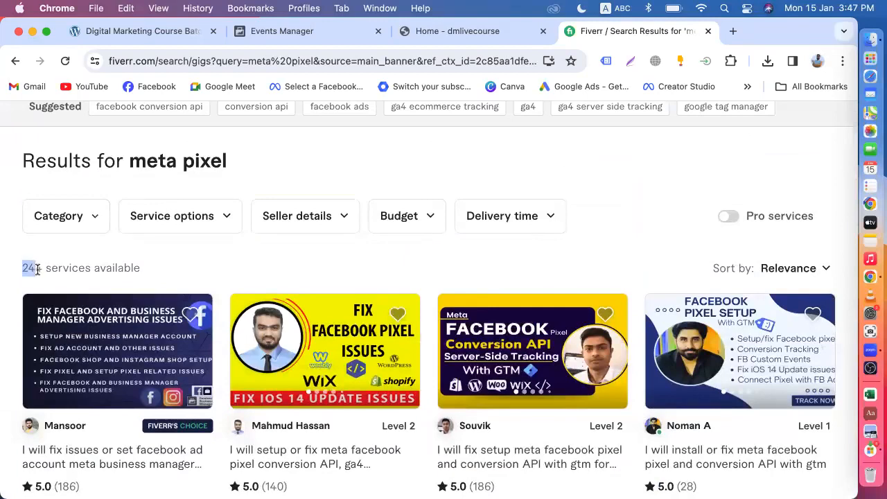
scroll(28, 270, "down", 3)
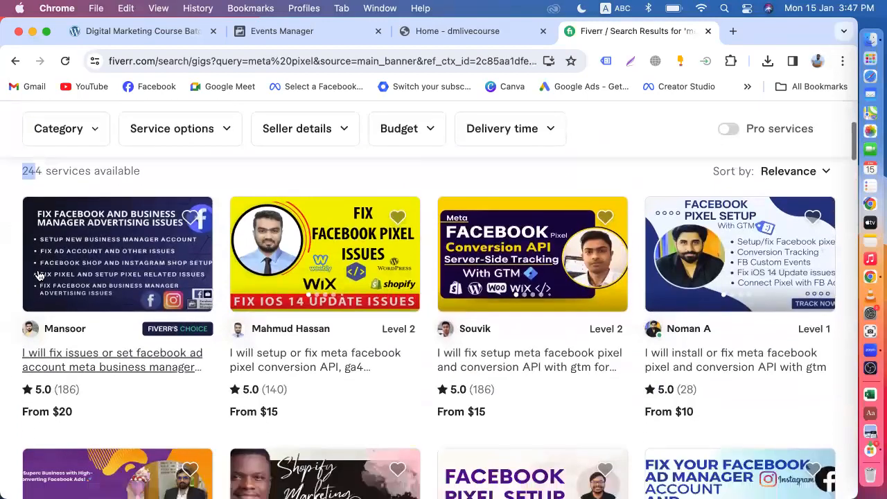
left_click(42, 187)
scroll(336, 395, "down", 15)
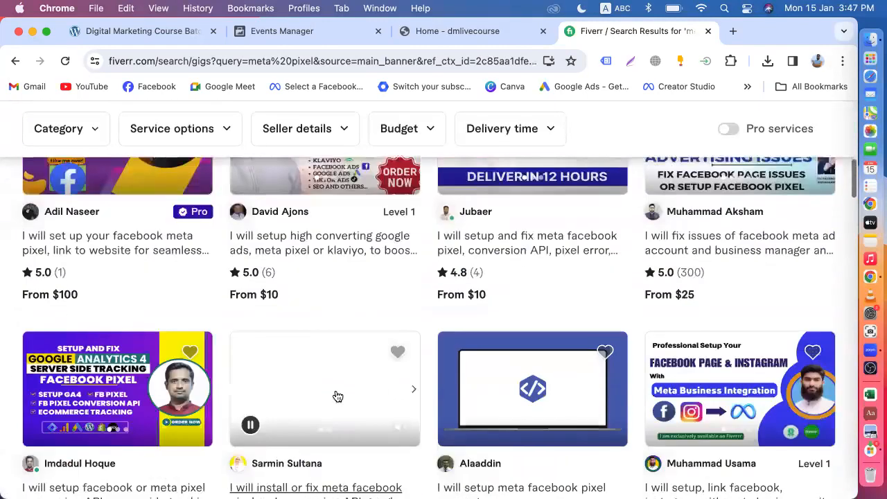
scroll(335, 395, "up", 15)
scroll(376, 340, "down", 10)
scroll(504, 339, "up", 10)
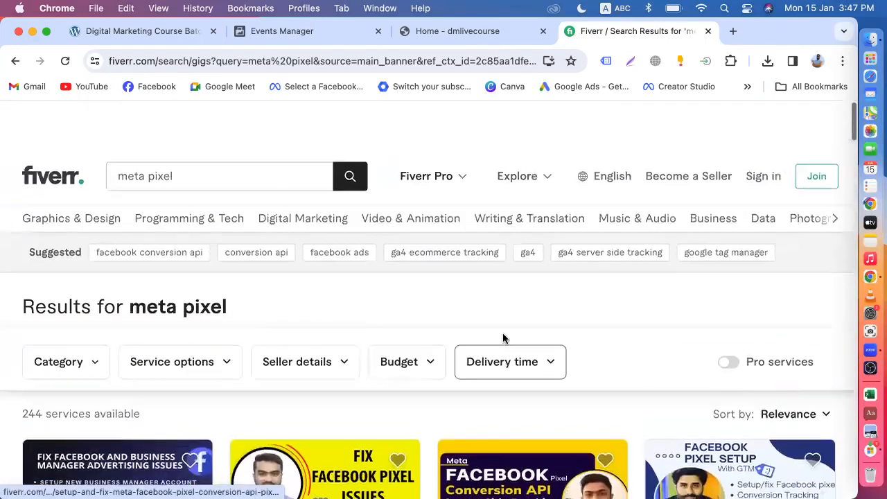
Change the Fiverr search to 'facebook pixel'.
left_click(183, 126)
key("super+a")
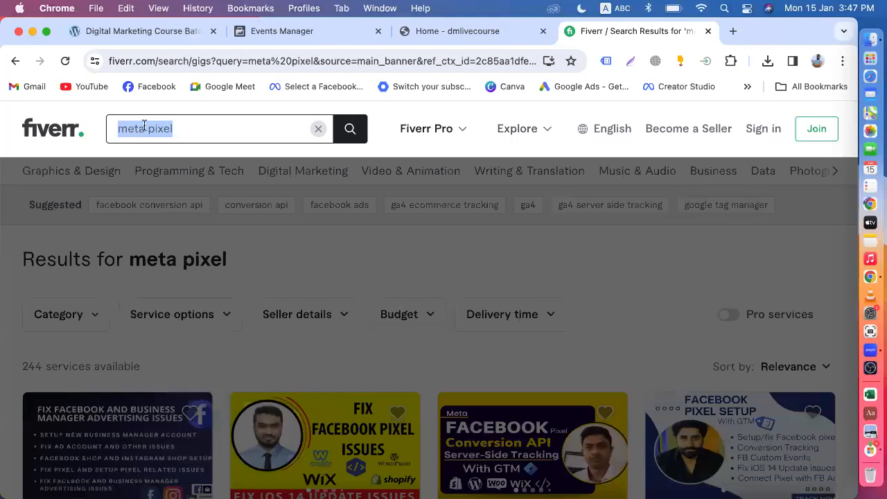
left_click(233, 254)
scroll(233, 253, "down", 3)
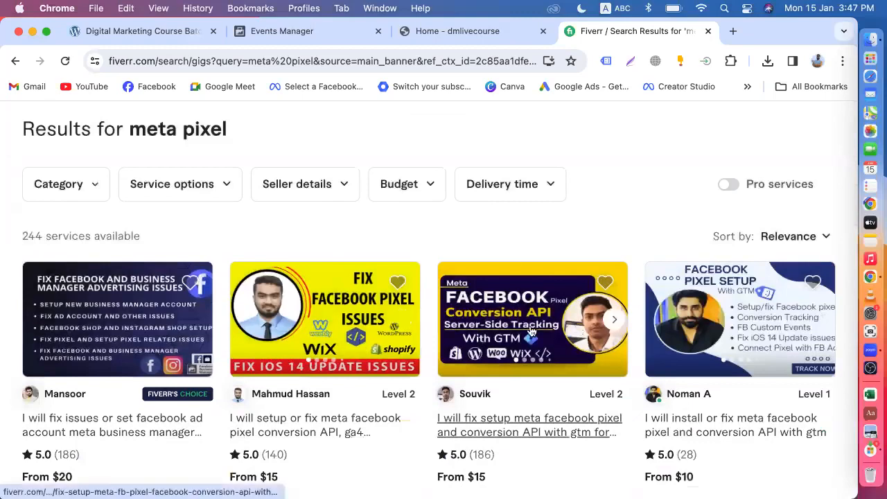
scroll(531, 331, "down", 3)
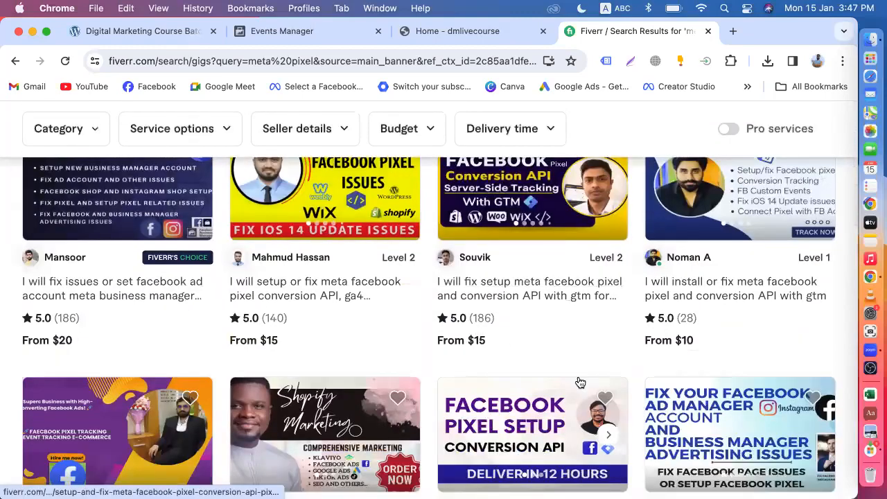
scroll(581, 383, "up", 5)
left_click_drag(145, 129, 76, 128)
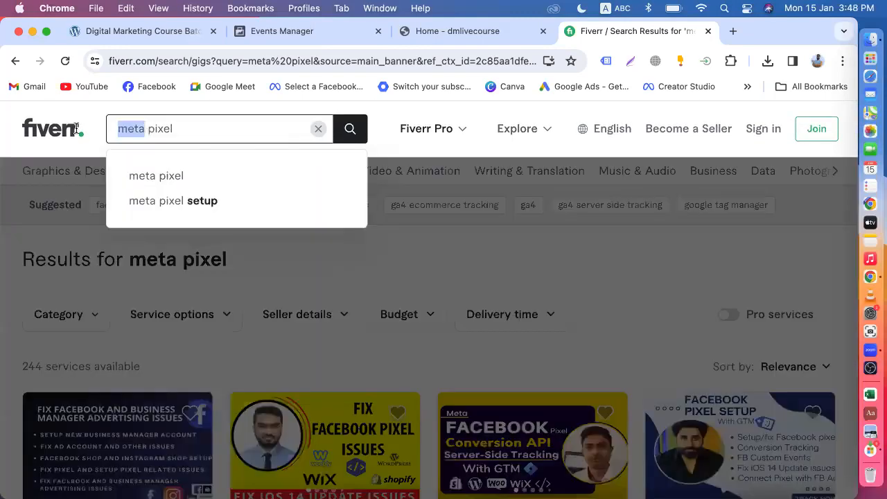
type("face")
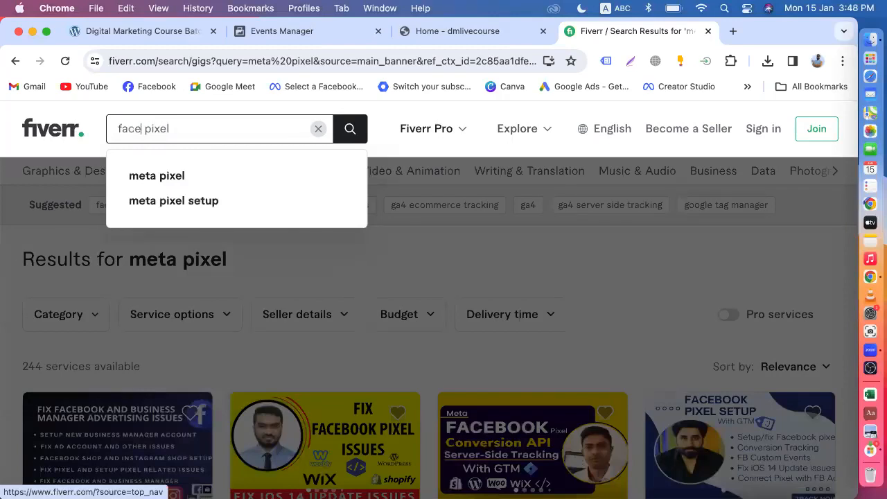
type("book")
key("Return")
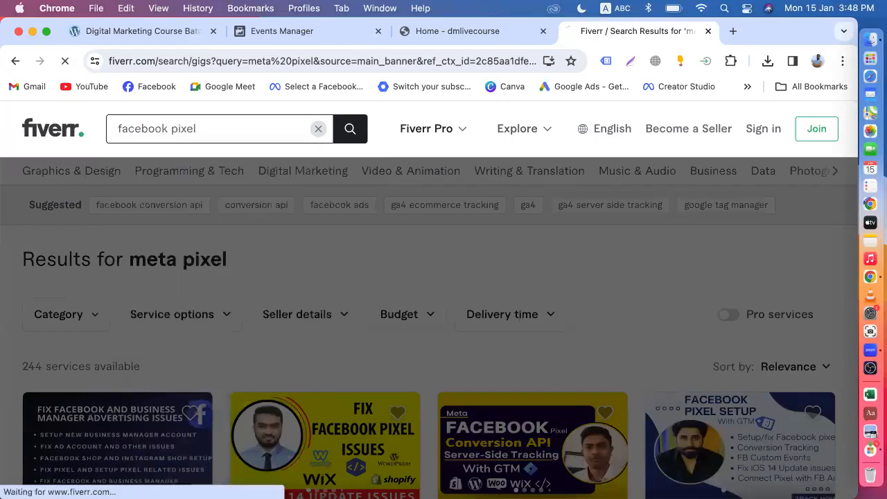
Browse the 3,100+ 'facebook pixel' gigs, then go back to the Events Manager tab.
scroll(41, 340, "down", 2)
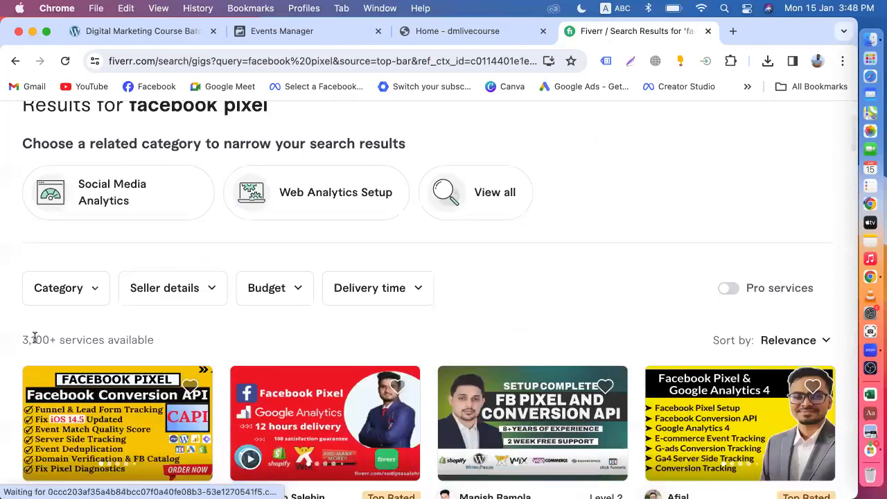
scroll(36, 339, "down", 10)
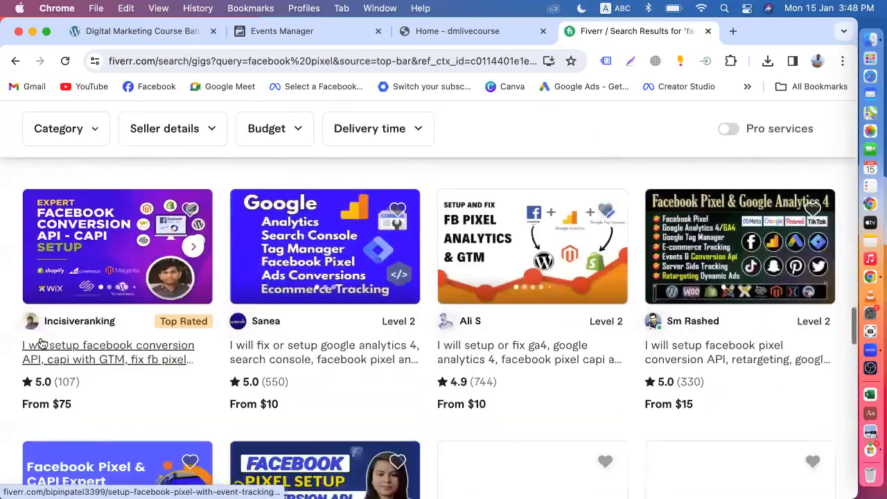
scroll(41, 341, "down", 10)
scroll(277, 301, "up", 5)
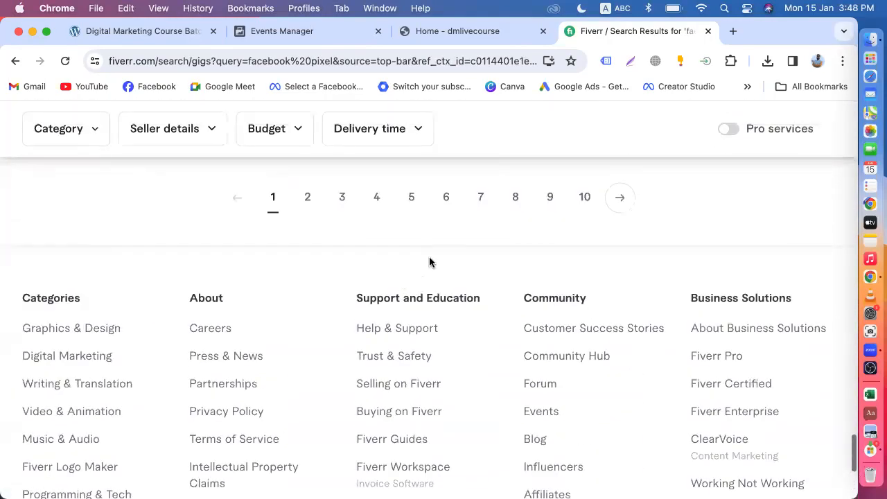
scroll(371, 267, "up", 10)
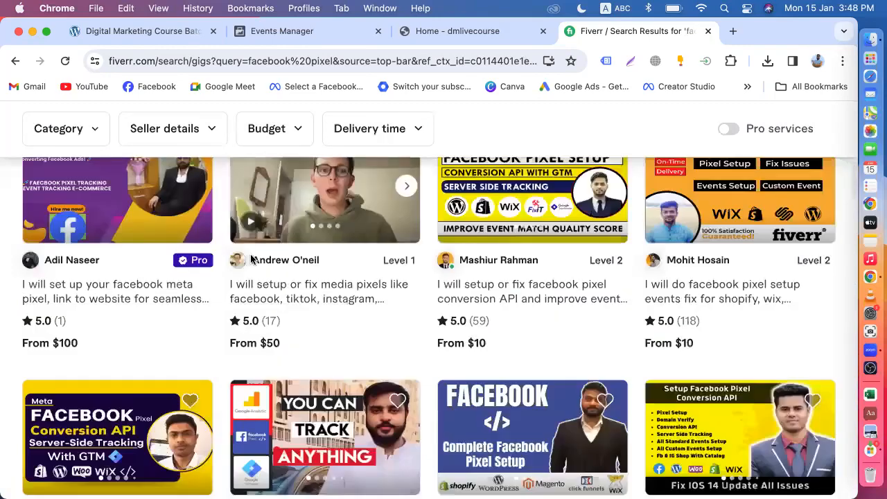
scroll(251, 259, "up", 10)
scroll(299, 325, "down", 5)
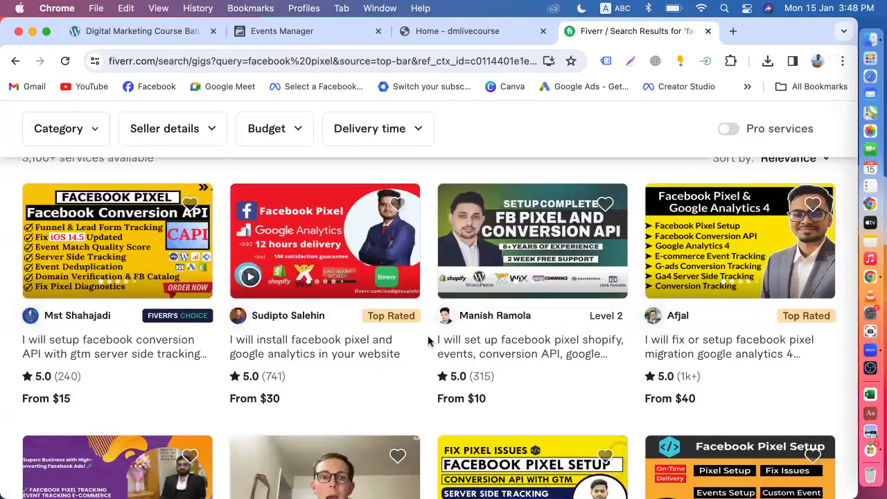
scroll(428, 340, "up", 5)
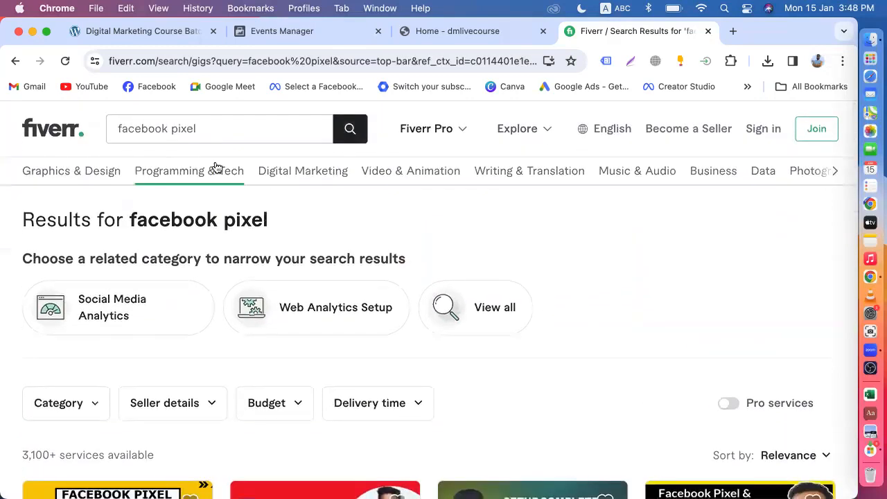
left_click(260, 36)
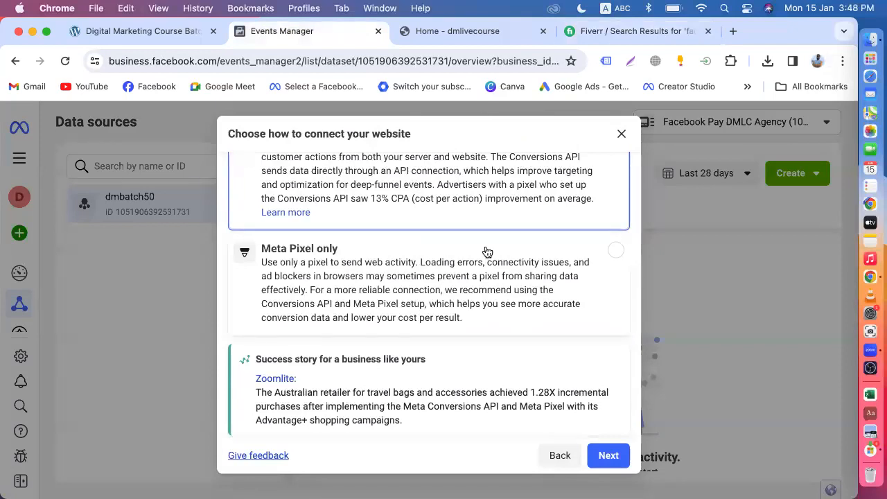
Select 'Meta Pixel only' as the website connection and continue to the pixel installation options.
scroll(487, 252, "up", 2)
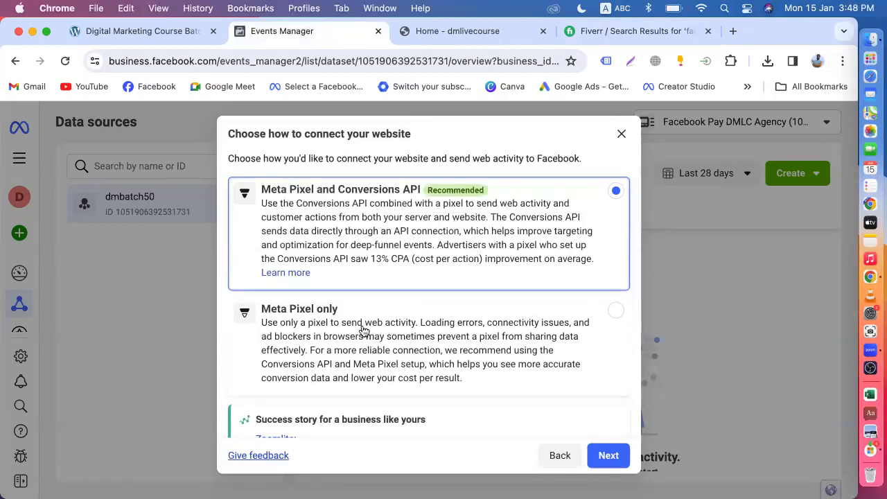
scroll(362, 329, "down", 3)
left_click(358, 277)
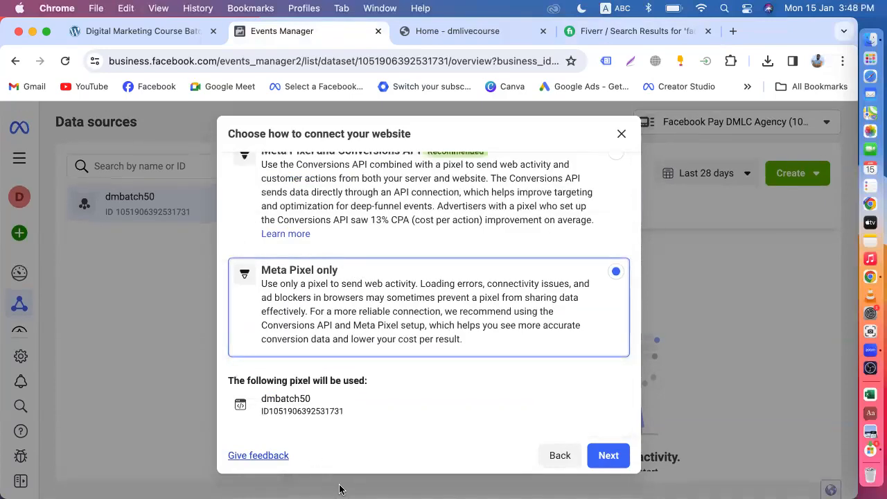
left_click(608, 457)
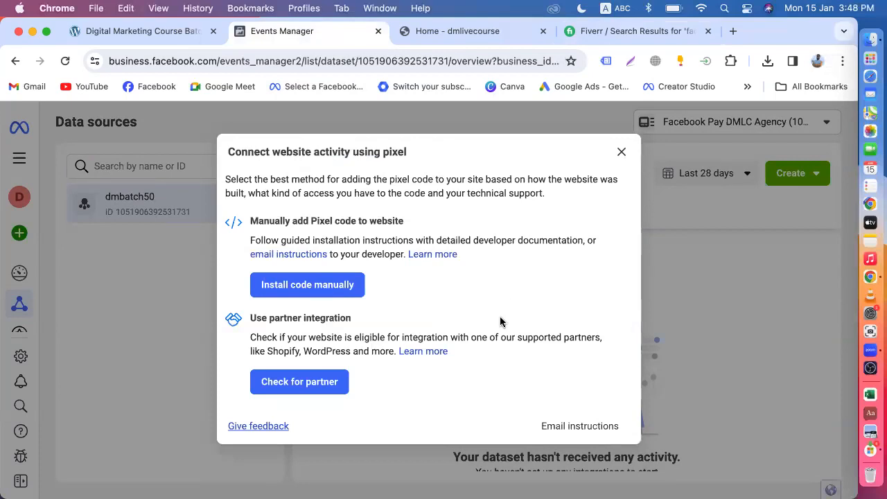
Choose manual pixel installation, copy the base code, and switch to the Organic Store site.
left_click(317, 289)
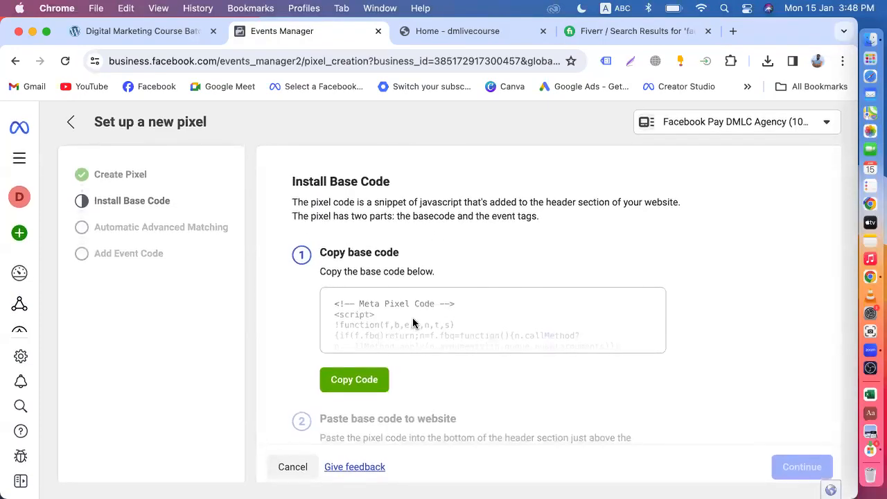
left_click(363, 380)
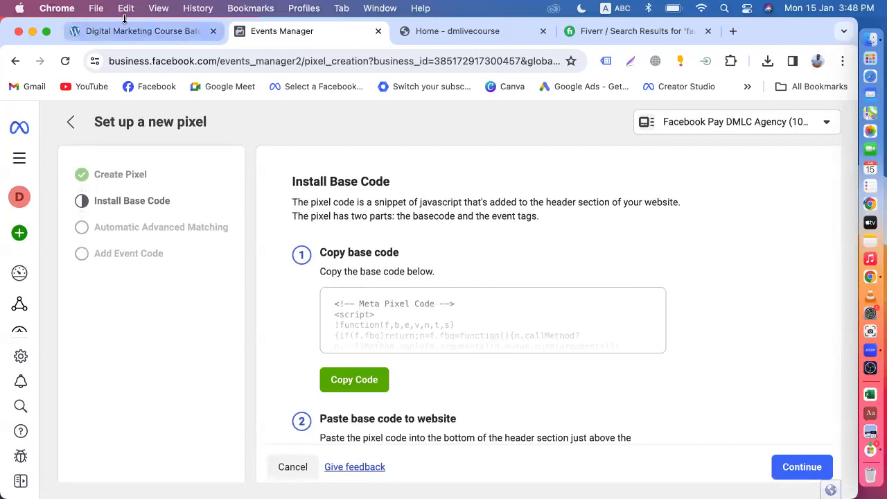
left_click(115, 31)
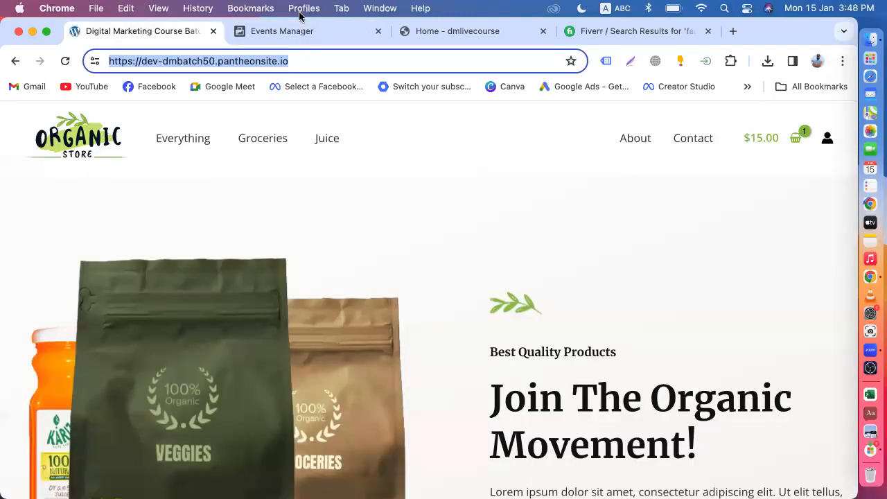
Move between the store and the pixel setup, reviewing the base code installation instructions.
left_click(291, 31)
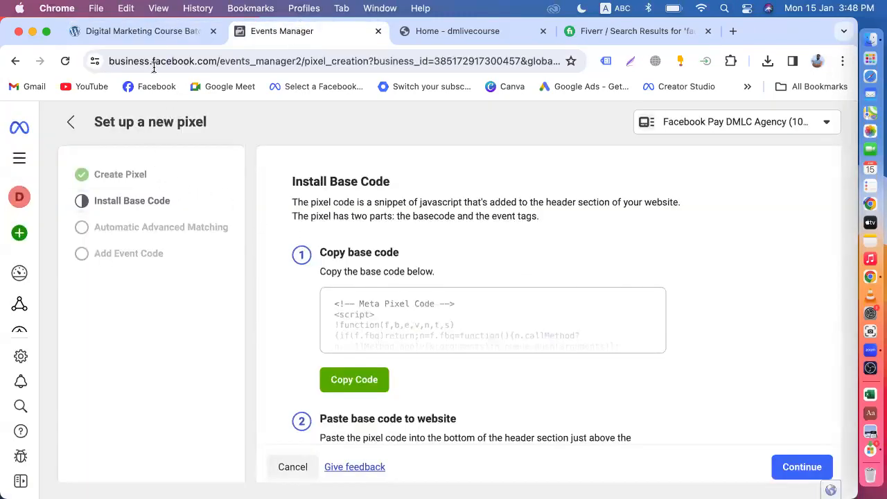
left_click(140, 35)
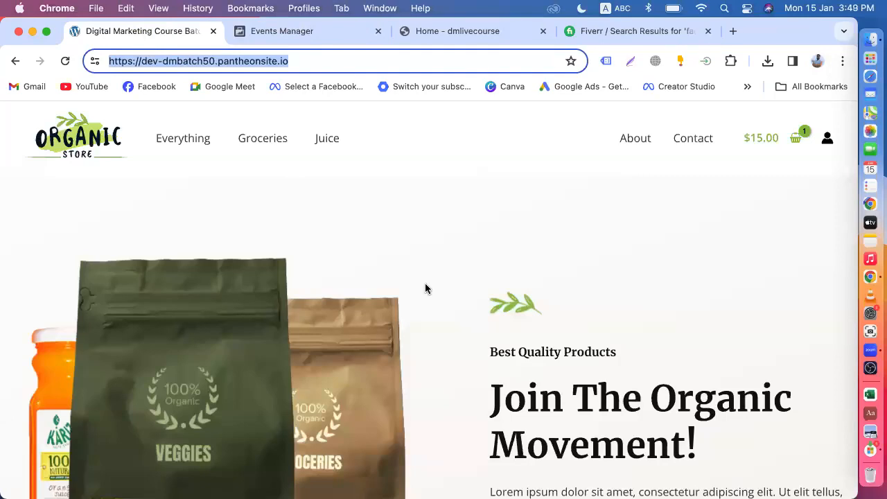
left_click(283, 29)
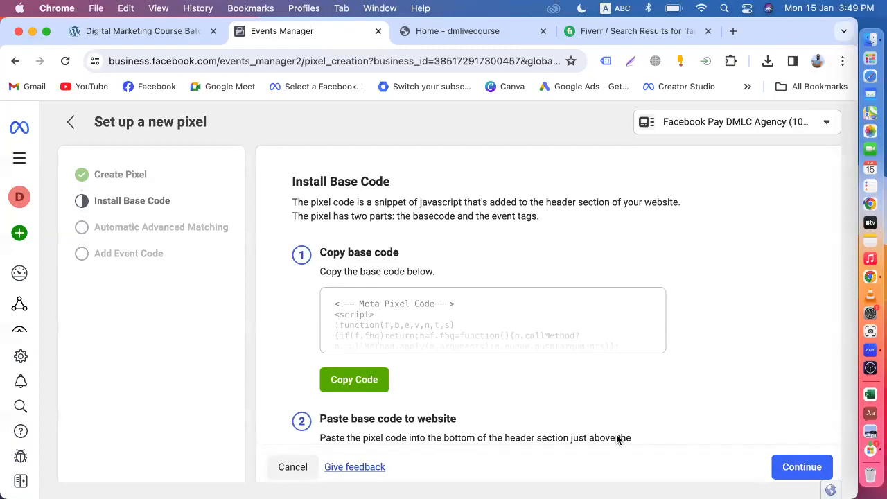
scroll(511, 387, "down", 1)
left_click(134, 33)
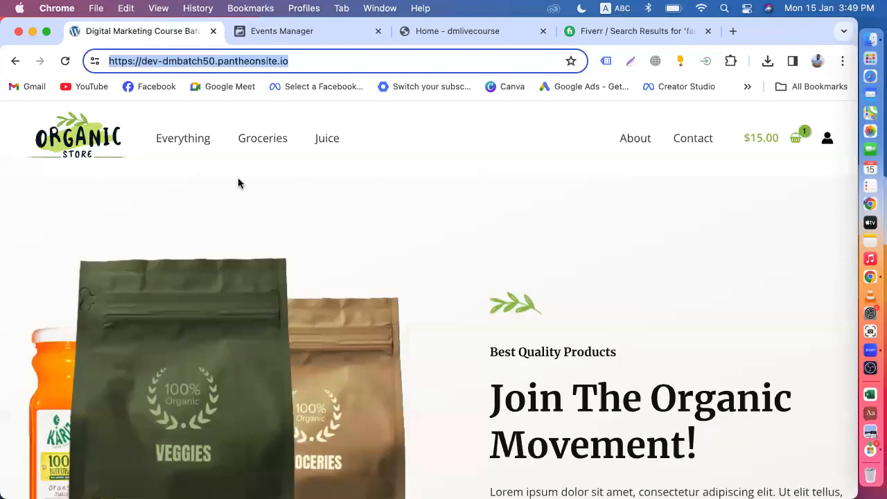
left_click(308, 60)
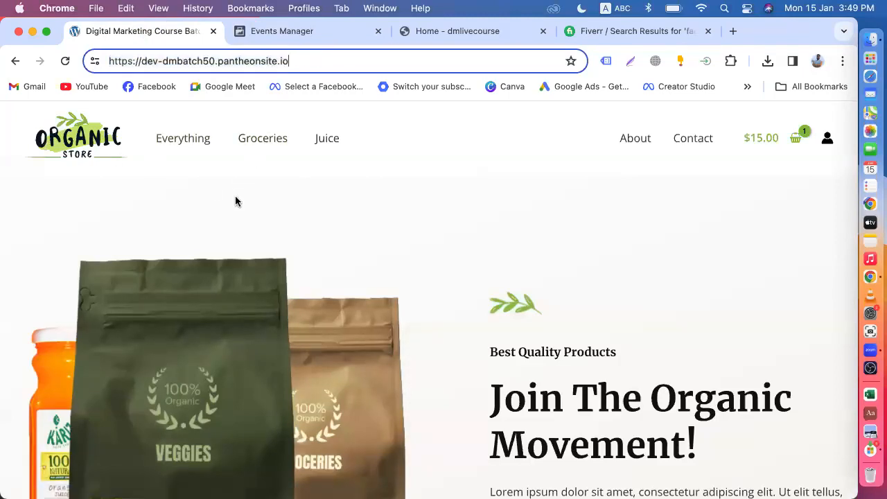
scroll(235, 201, "down", 10)
scroll(400, 284, "up", 10)
scroll(473, 259, "down", 8)
scroll(474, 259, "down", 15)
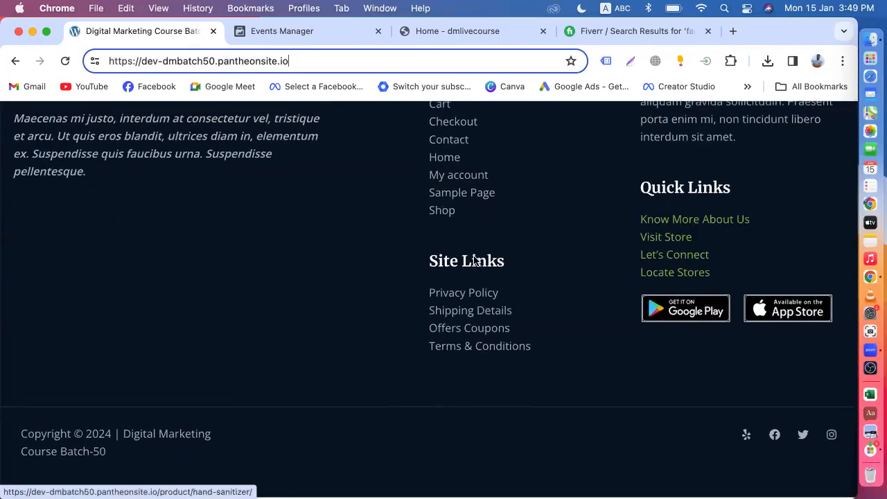
scroll(474, 256, "up", 12)
scroll(474, 257, "up", 10)
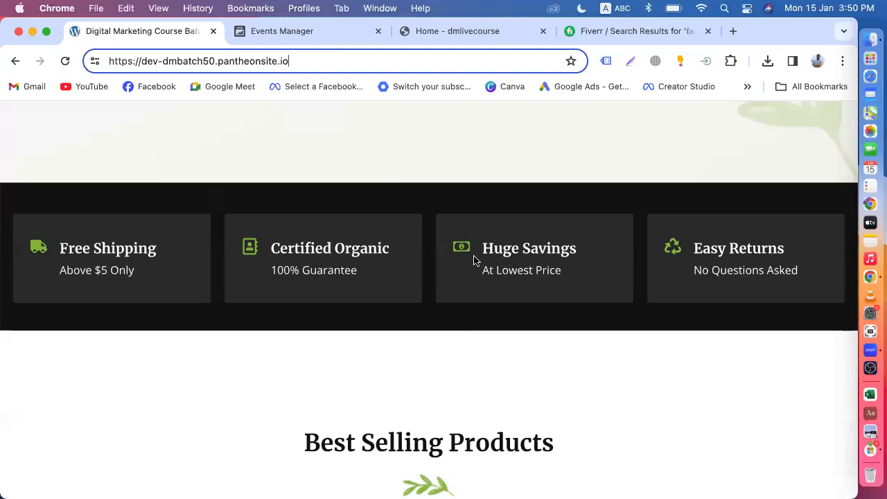
scroll(474, 260, "up", 10)
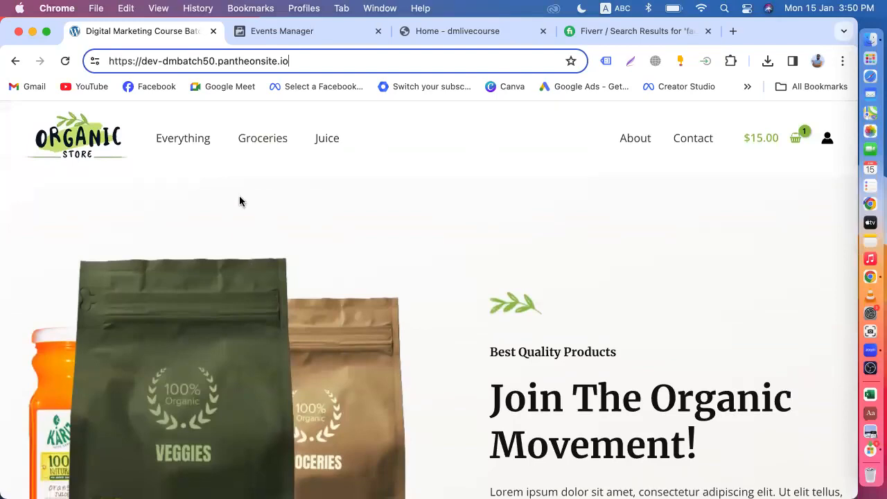
scroll(335, 232, "down", 3)
scroll(335, 226, "up", 3)
Reload the store homepage and load its /wp-admin address.
left_click(78, 149)
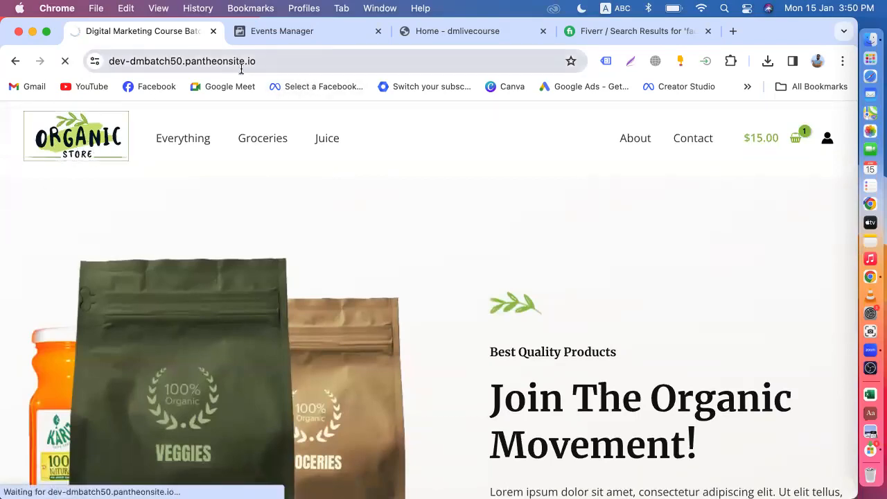
left_click(269, 61)
left_click(271, 61)
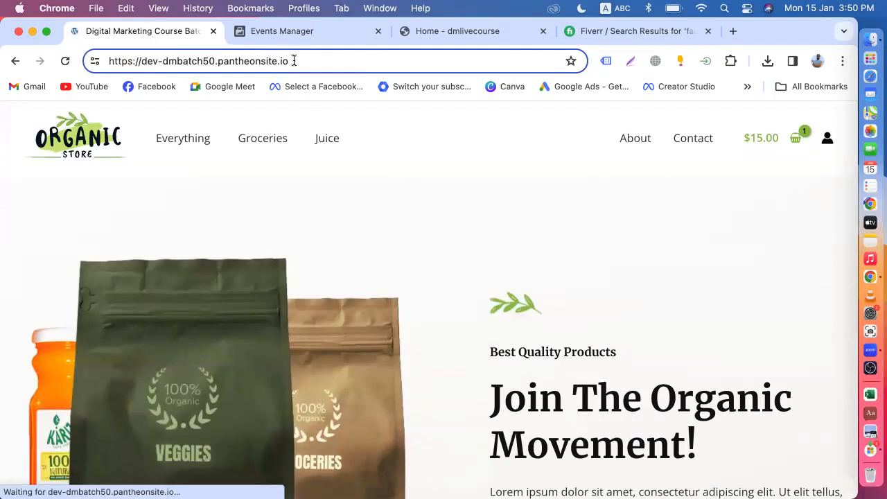
type("/")
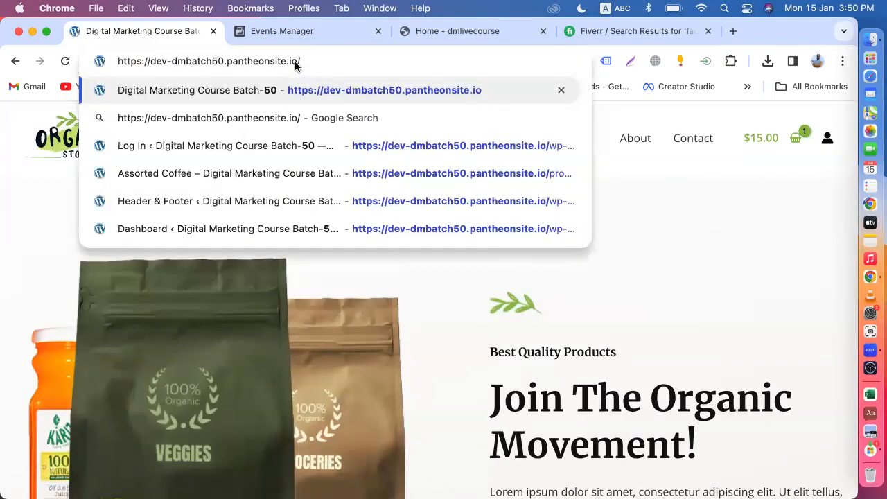
type("w")
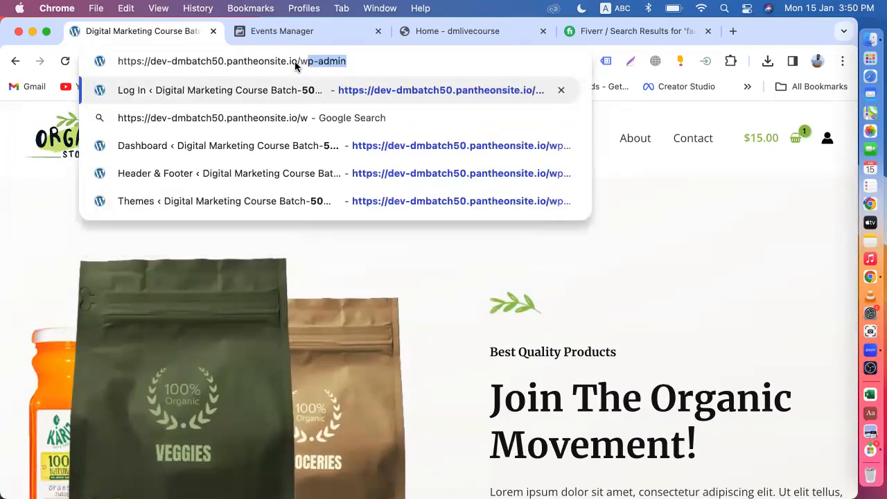
type("p-admin")
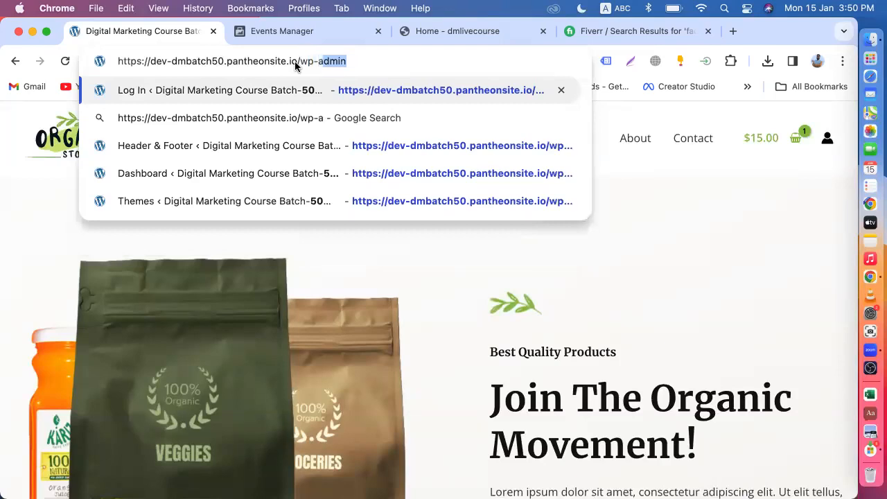
key("BackSpace")
key("BackSpace")
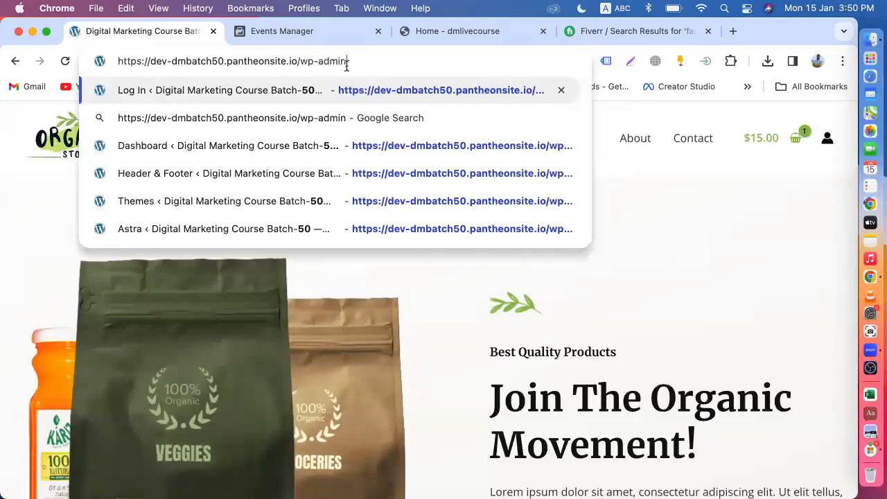
key("Return")
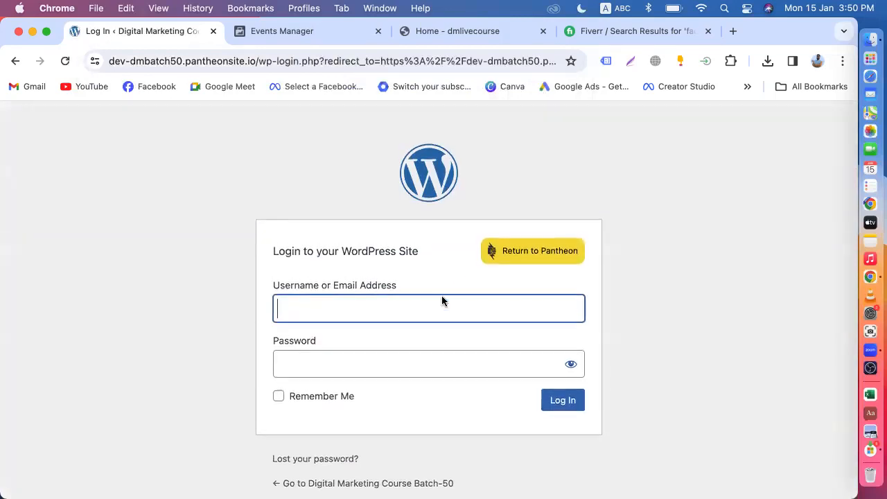
On the WordPress login form, focus the username field to show saved usernames.
left_click(306, 310)
left_click(300, 357)
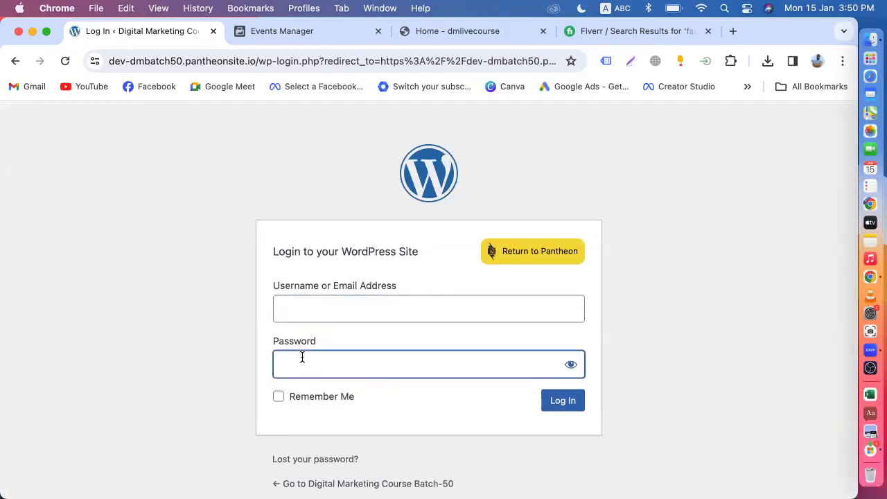
left_click(298, 308)
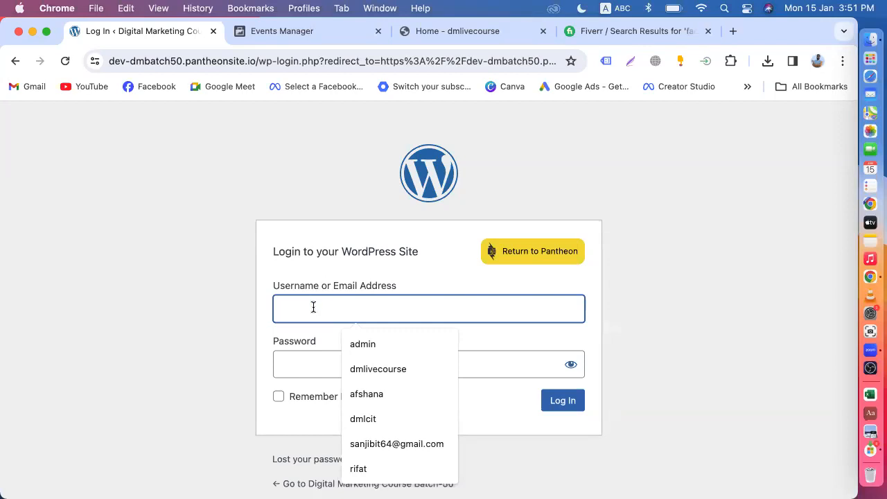
Enter the admin username and the account password on wp-login and submit.
type("admin")
left_click(294, 364)
type("a")
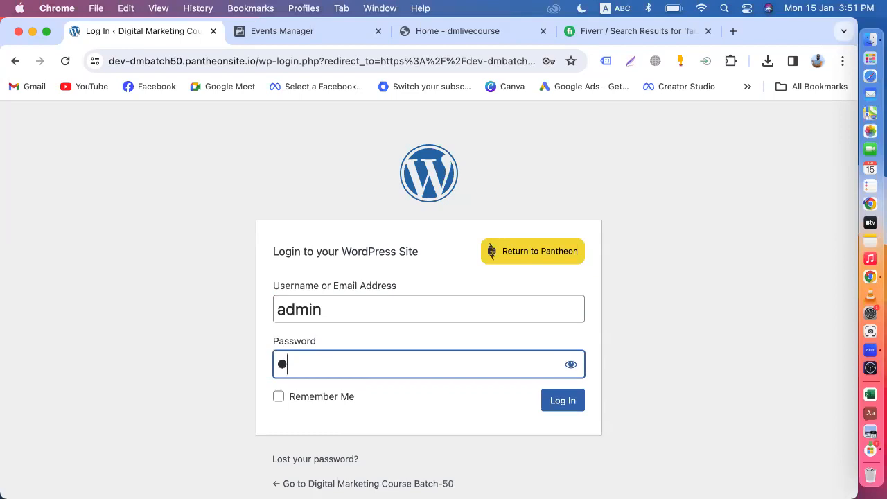
key("BackSpace")
type("admin")
key("BackSpace")
key("BackSpace")
key("BackSpace")
key("BackSpace")
key("BackSpace")
type("•••••••••••••")
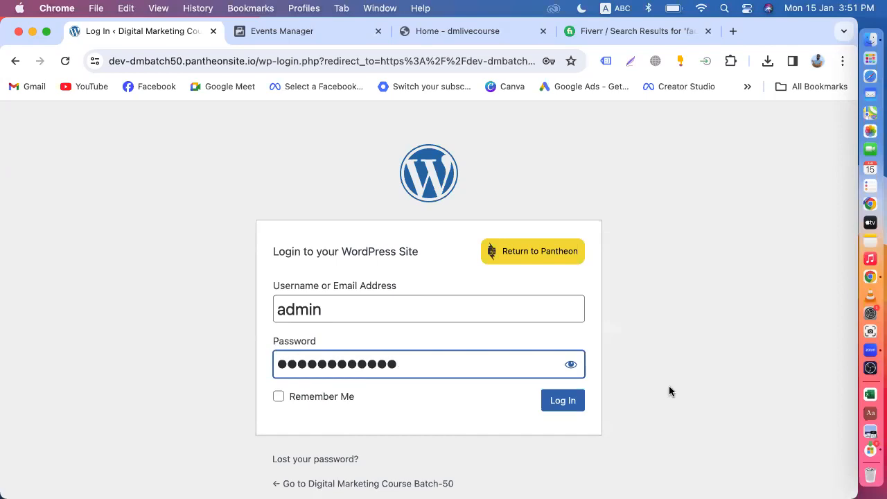
left_click(562, 402)
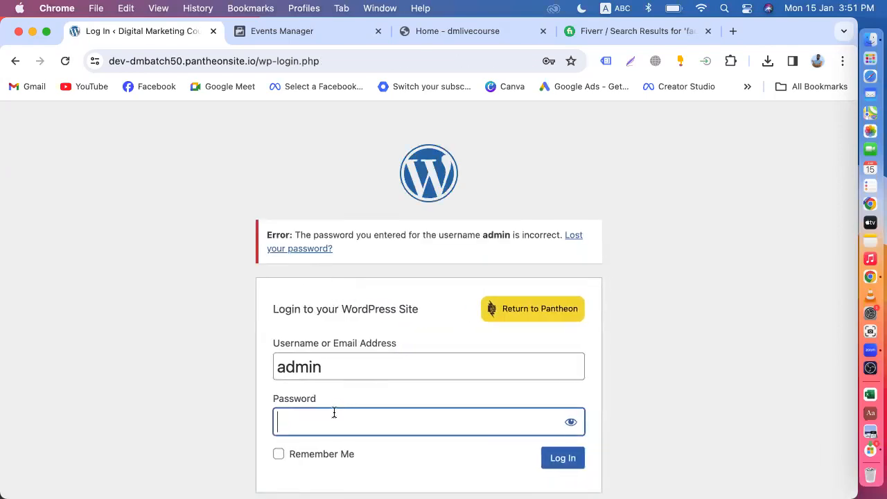
Re-enter the corrected password and log in to reach the Dashboard.
type("•••••")
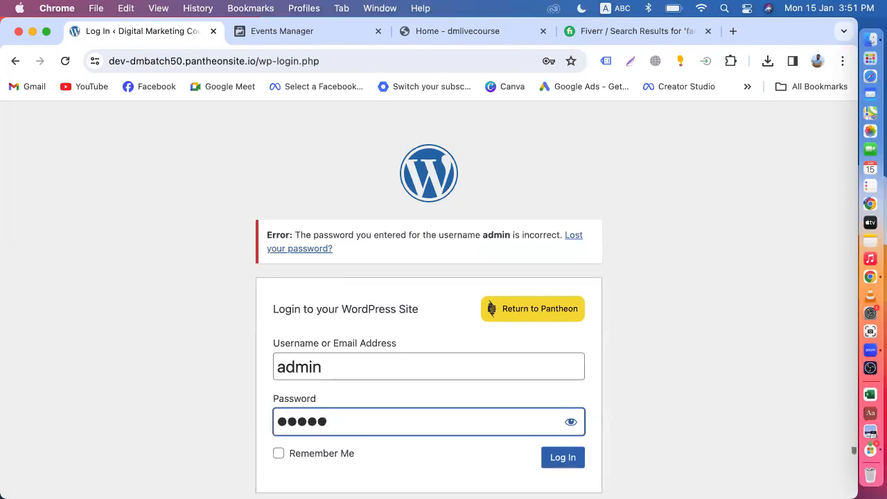
scroll(460, 396, "down", 2)
left_click(563, 409)
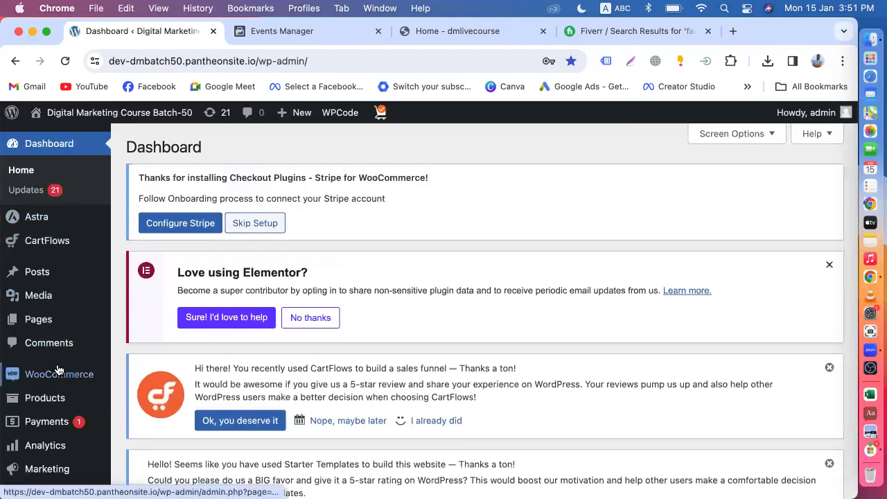
scroll(58, 371, "down", 5)
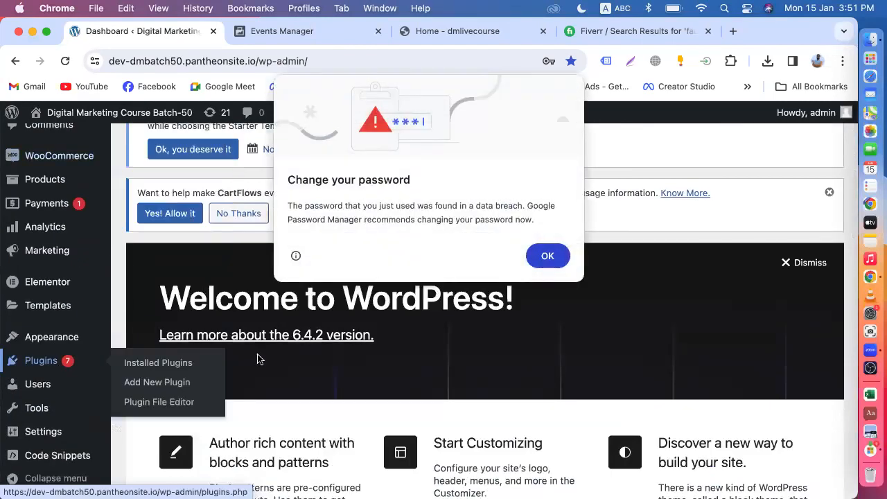
left_click(546, 257)
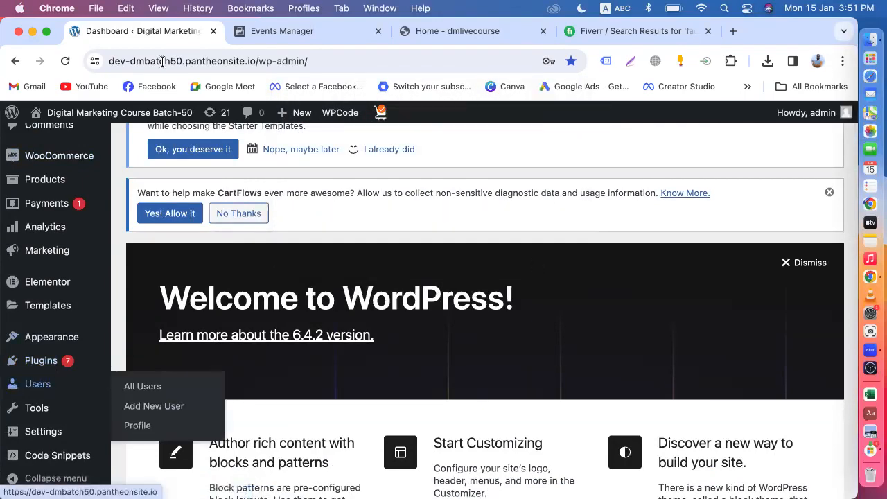
left_click(294, 33)
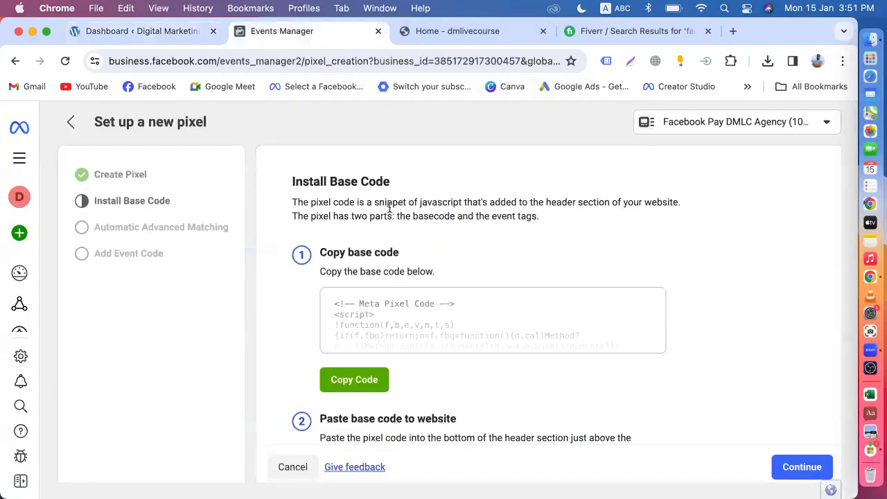
left_click(104, 31)
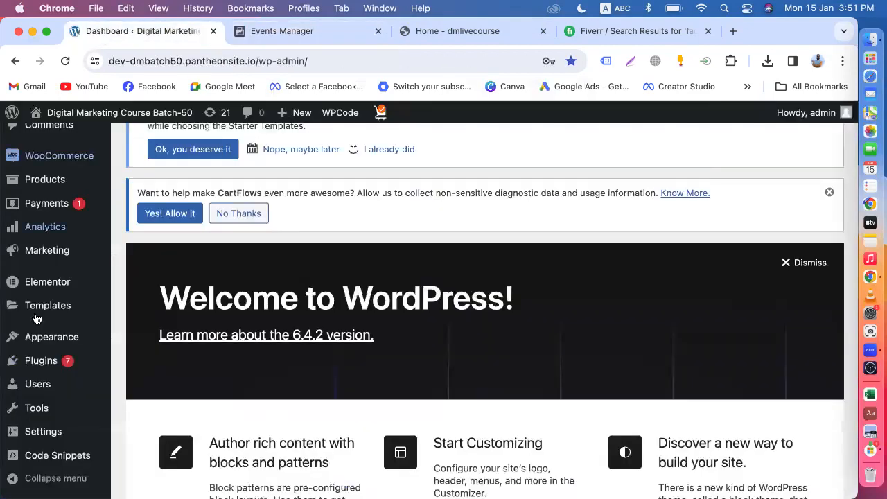
mouse_move(67, 358)
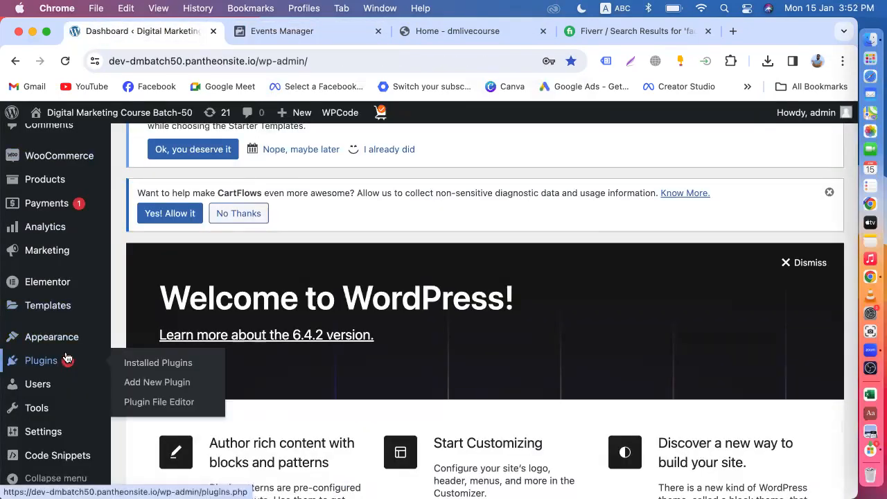
scroll(66, 358, "down", 1)
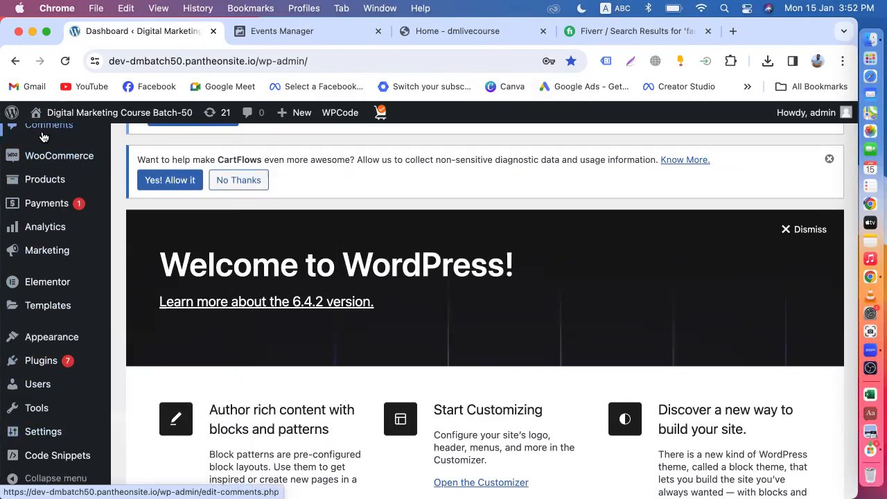
mouse_move(66, 340)
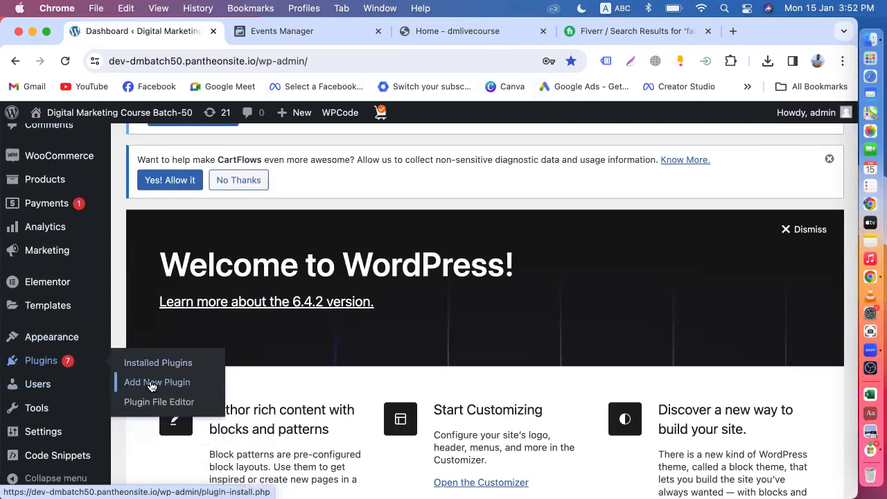
Go to Plugins > Add New Plugin and focus the plugin search box.
left_click(150, 385)
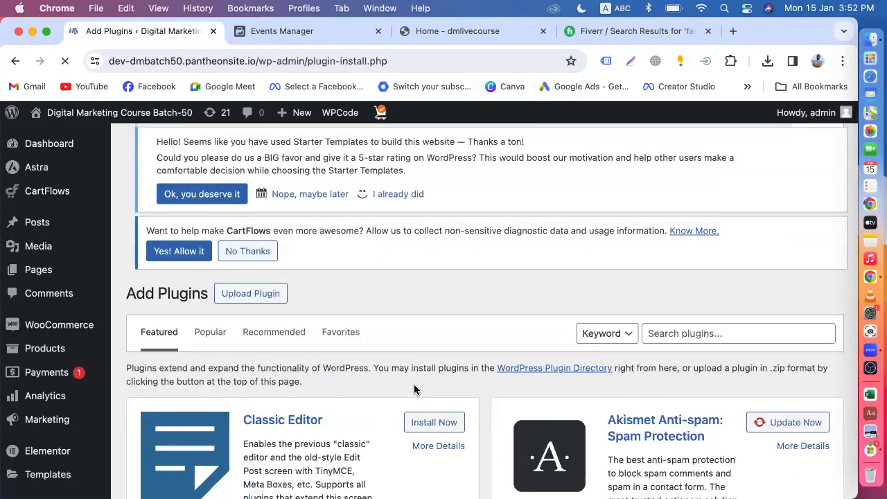
scroll(416, 390, "down", 3)
scroll(665, 270, "up", 2)
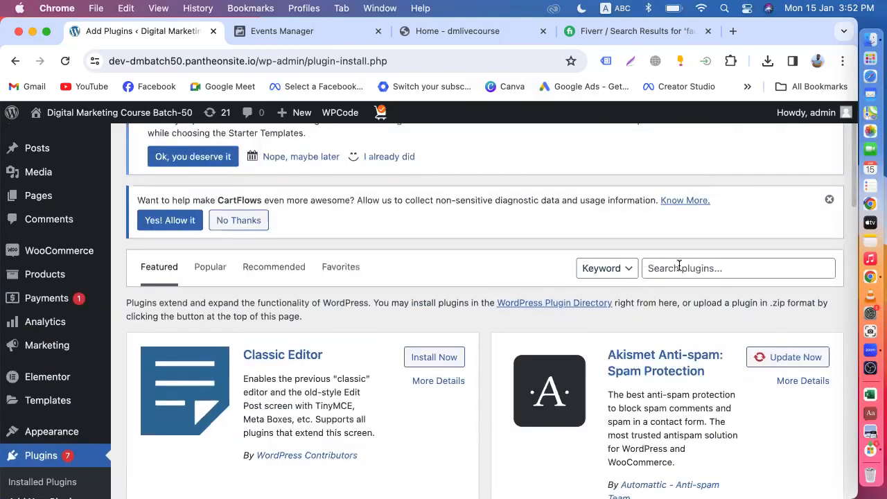
left_click(679, 267)
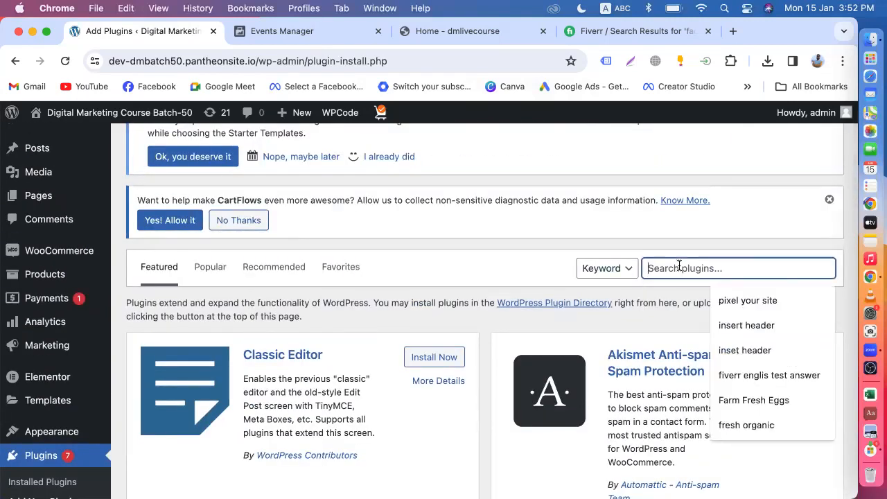
Copy 'header' from the pixel instructions and search plugins for it, showing 1,036 results.
left_click(291, 31)
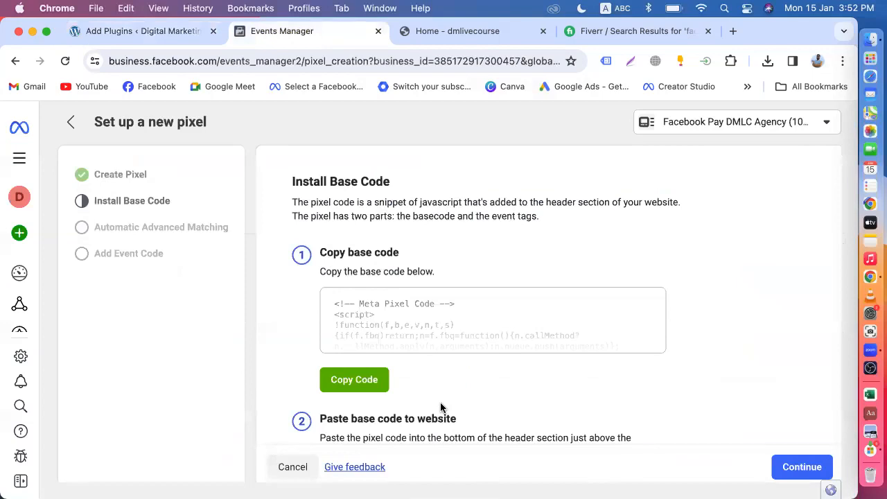
left_click_drag(503, 437, 567, 421)
key("super+c")
left_click(145, 32)
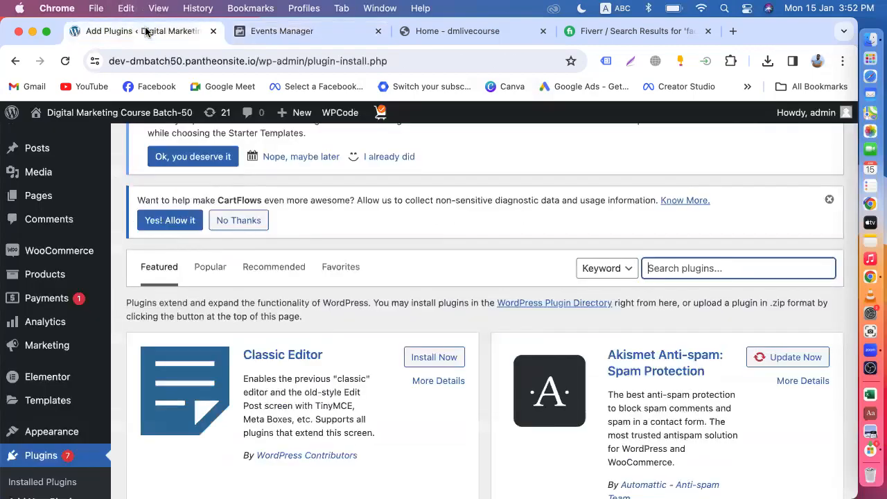
key("super+v")
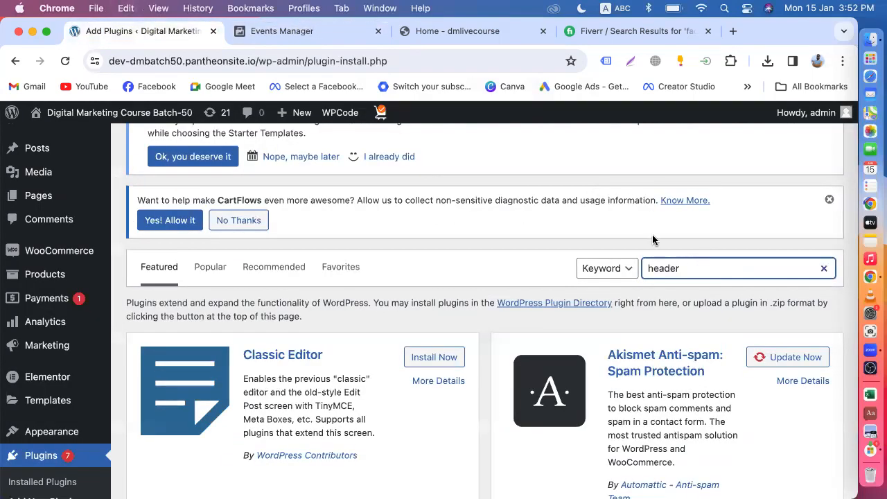
scroll(652, 240, "down", 5)
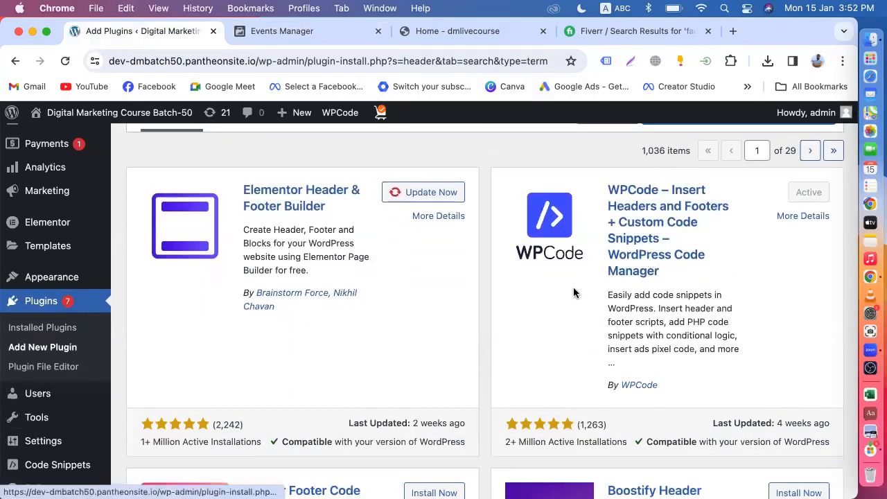
scroll(516, 308, "down", 5)
scroll(516, 331, "up", 10)
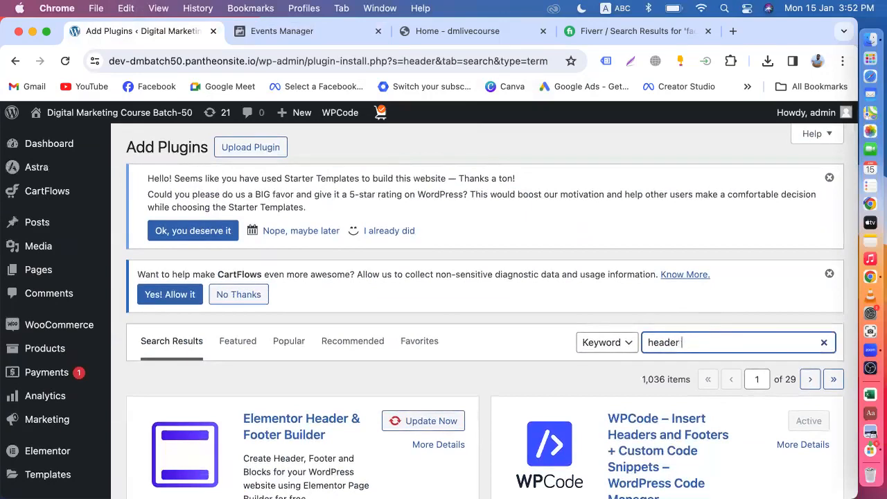
type("and")
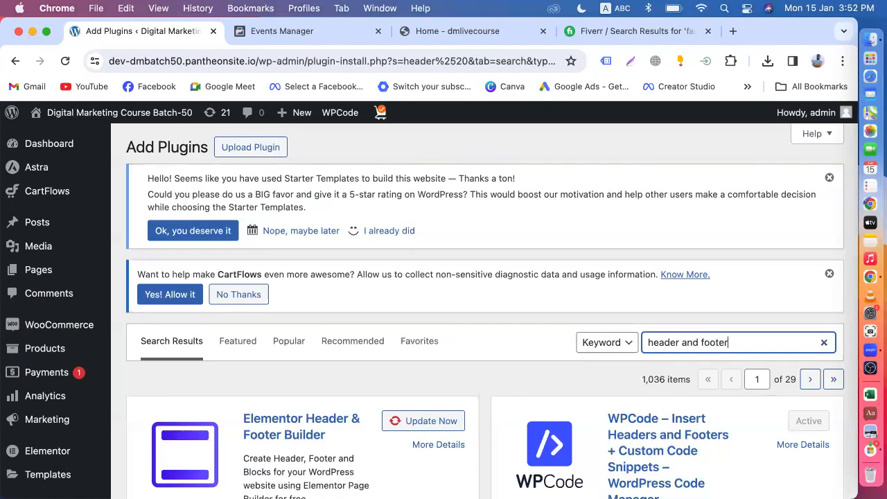
type(" footer")
scroll(550, 344, "down", 2)
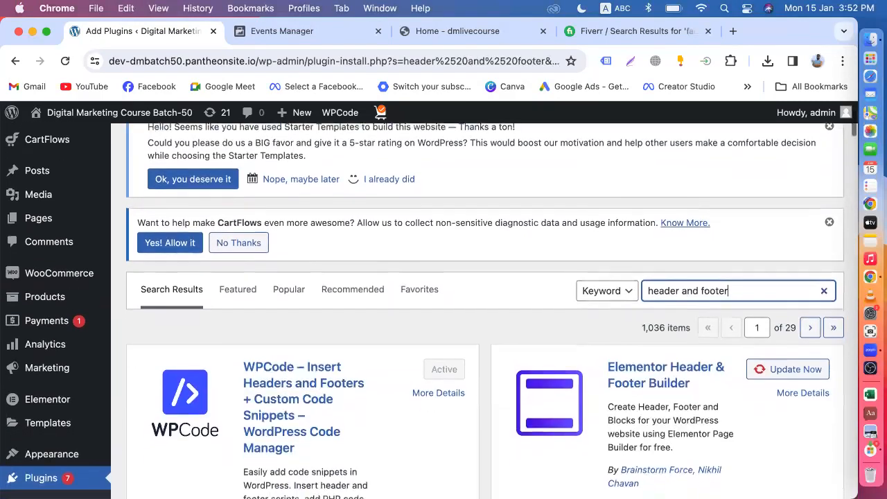
scroll(550, 345, "down", 8)
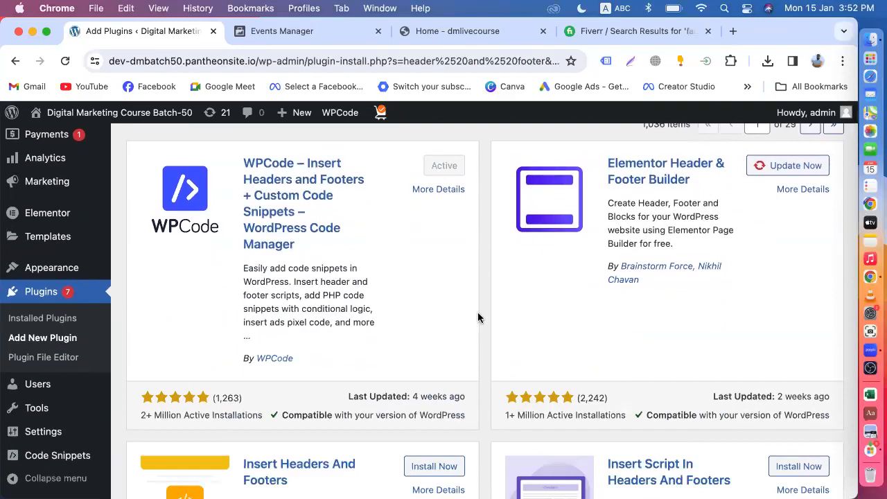
scroll(479, 317, "up", 6)
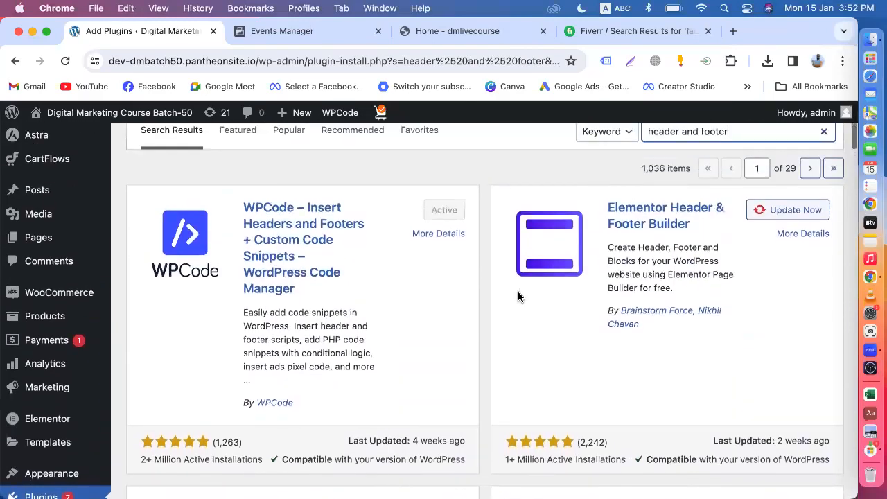
scroll(273, 281, "down", 7)
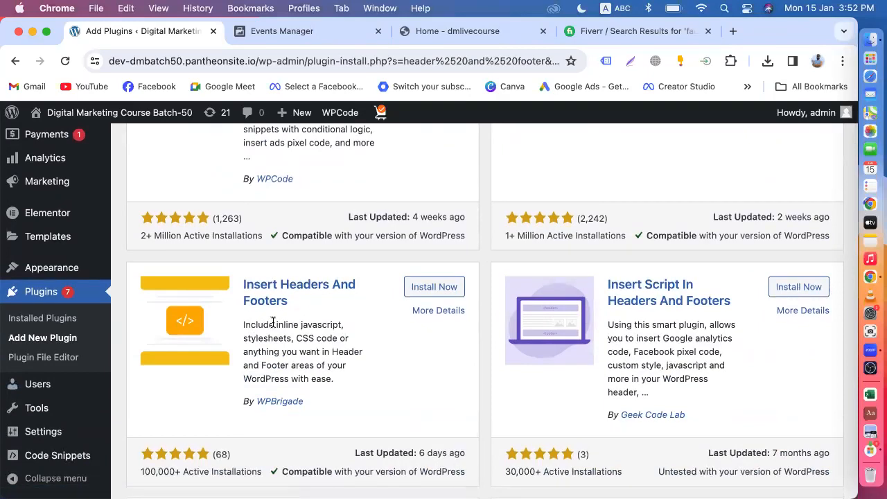
scroll(273, 322, "down", 9)
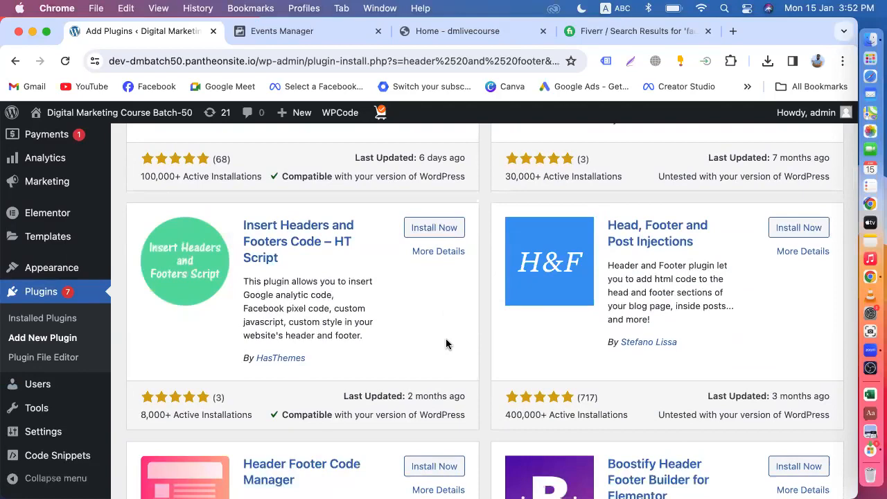
scroll(446, 345, "up", 15)
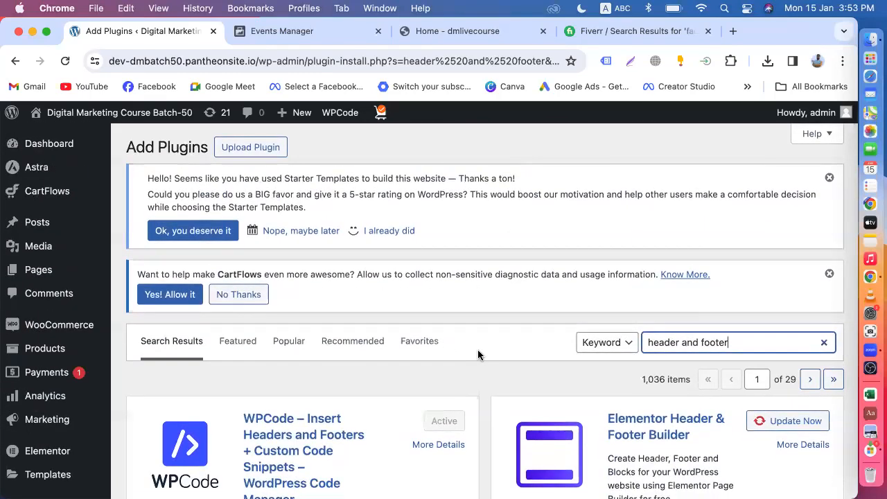
scroll(478, 349, "down", 5)
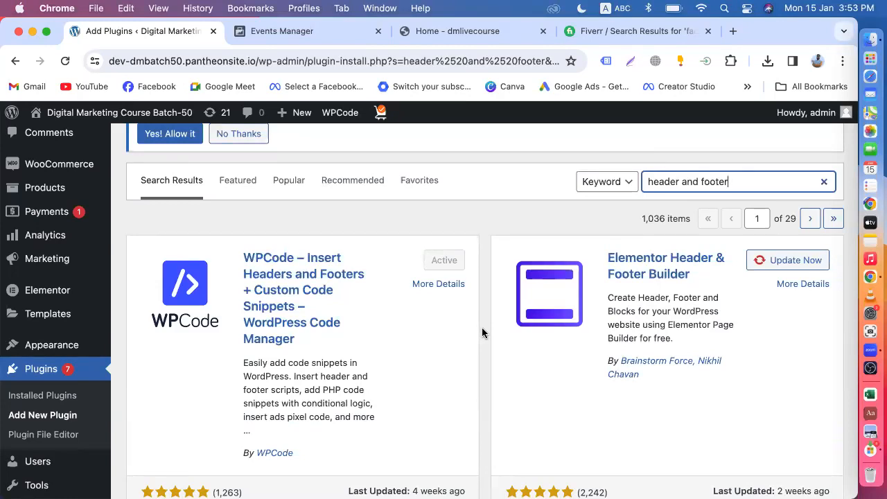
scroll(483, 333, "down", 5)
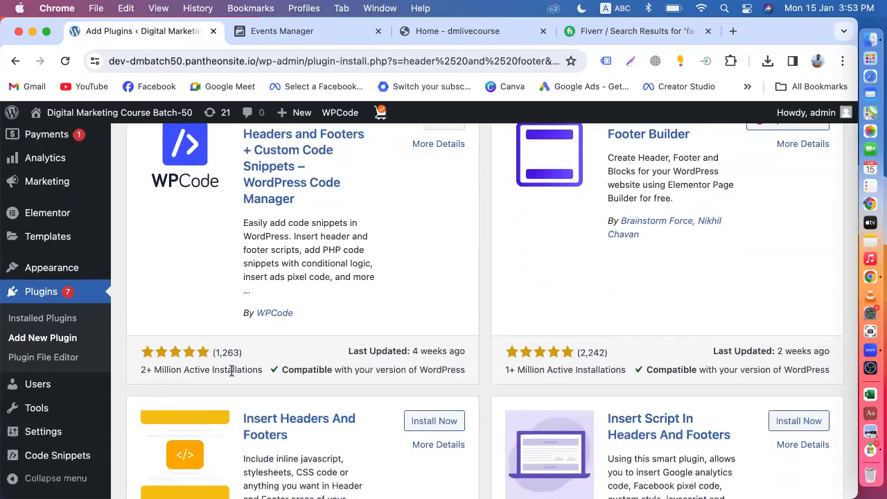
scroll(231, 370, "down", 1)
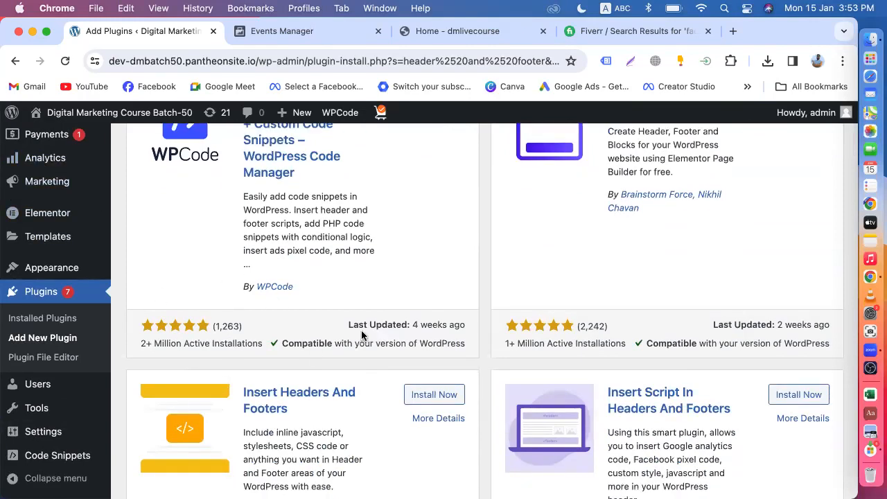
scroll(476, 362, "down", 5)
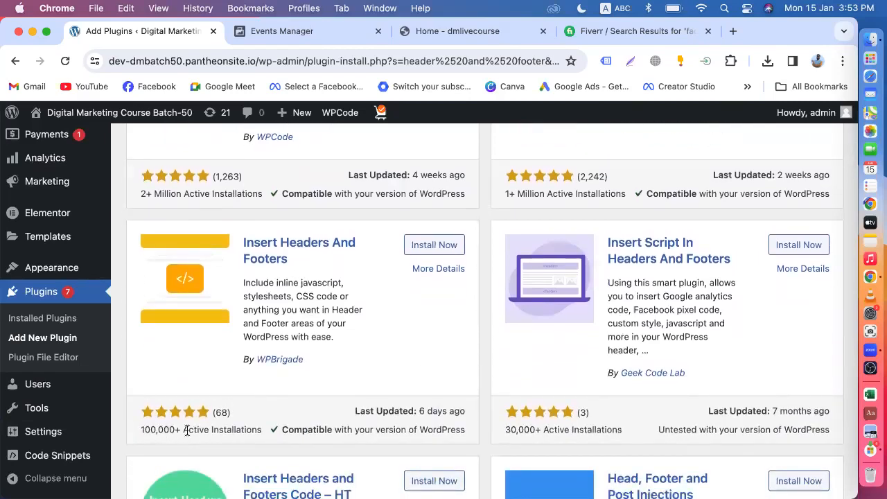
scroll(201, 433, "down", 3)
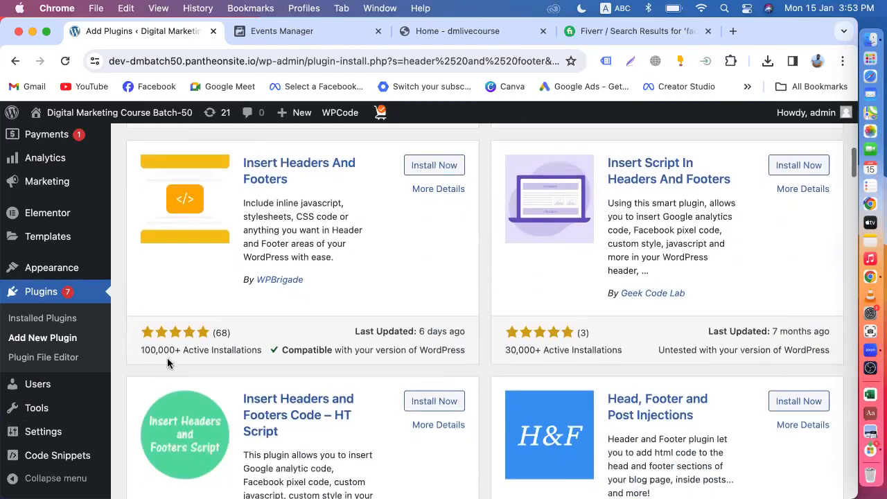
scroll(212, 361, "up", 2)
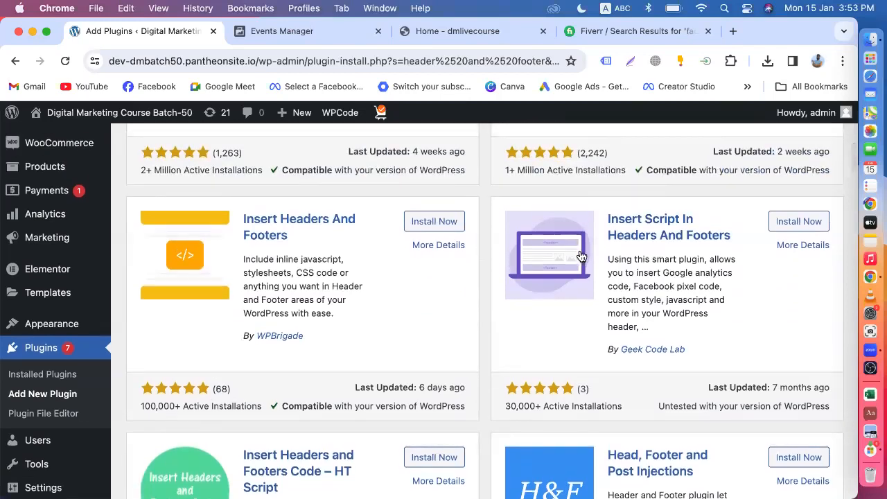
scroll(282, 269, "up", 4)
scroll(285, 208, "up", 1)
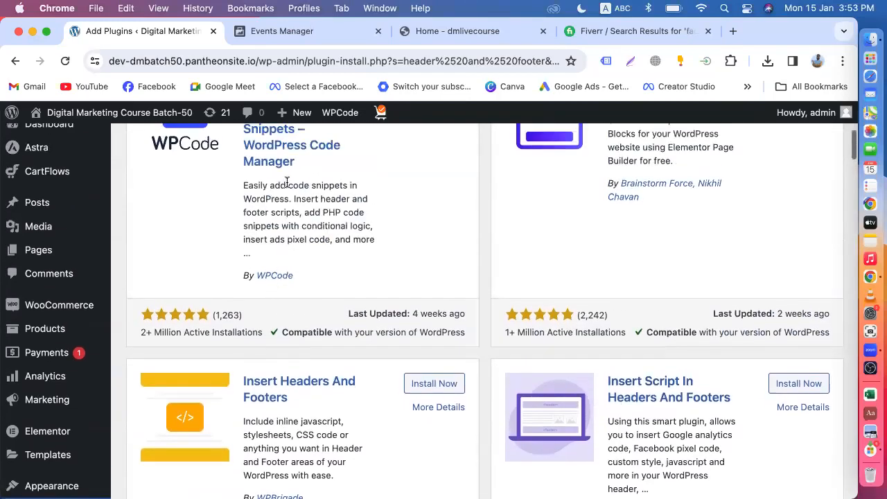
scroll(290, 185, "up", 3)
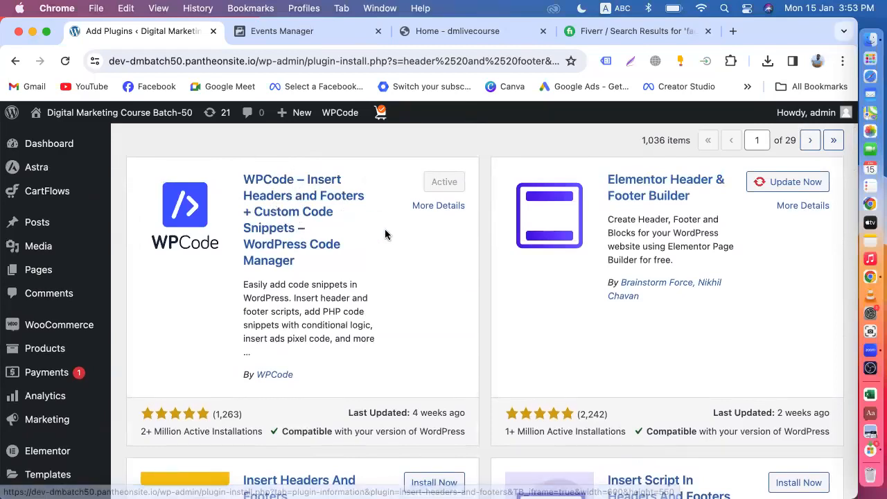
scroll(384, 233, "down", 3)
scroll(385, 233, "down", 2)
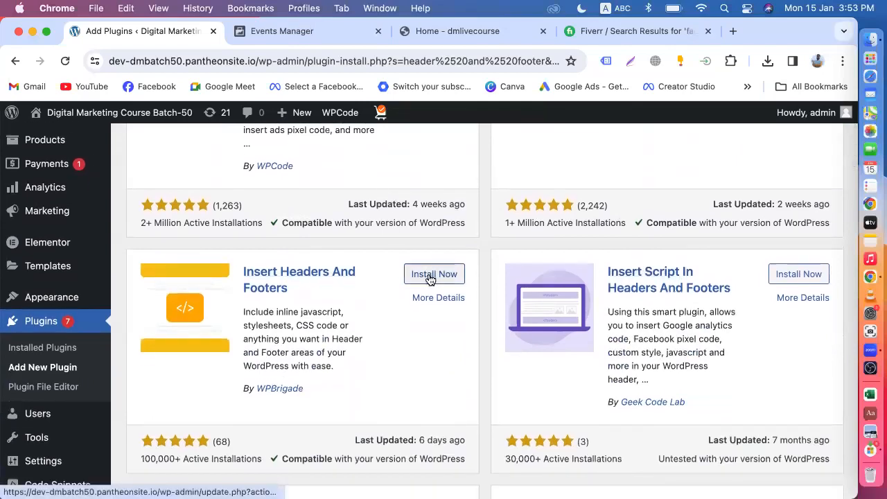
Install the Insert Headers And Footers plugin by WPBrigade, then activate it.
left_click(425, 276)
scroll(423, 274, "up", 5)
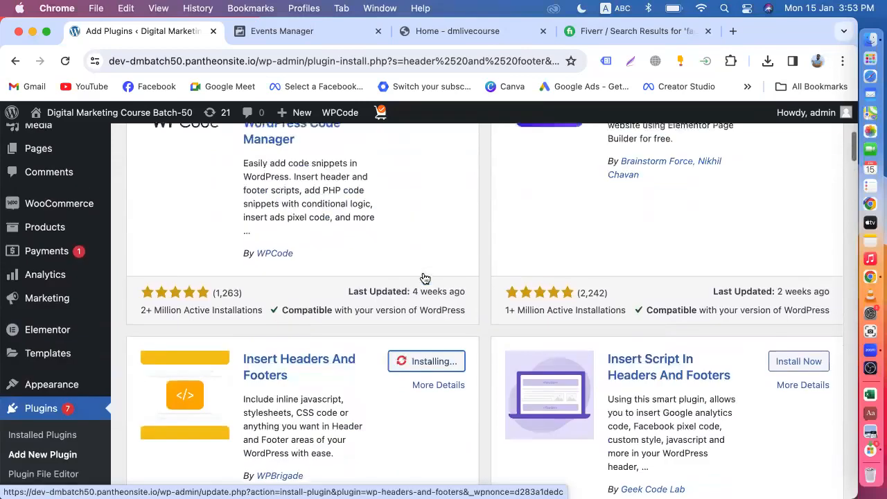
scroll(432, 264, "down", 2)
scroll(434, 277, "down", 3)
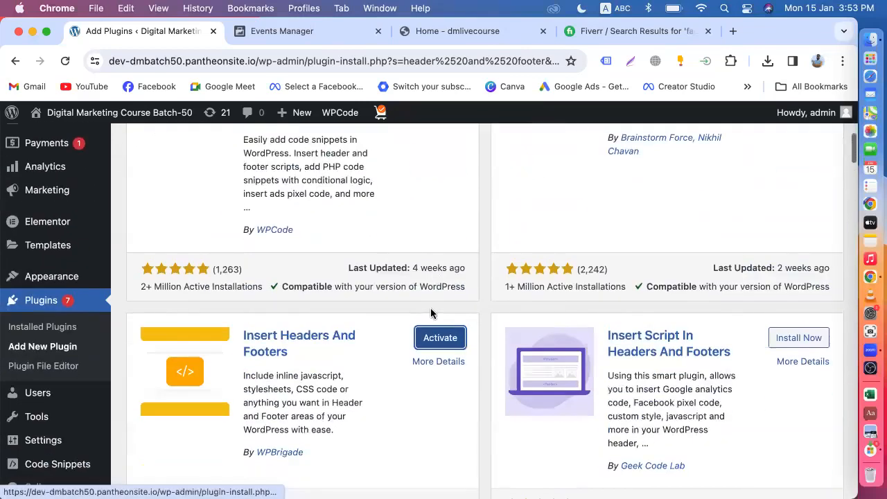
scroll(432, 346, "up", 4)
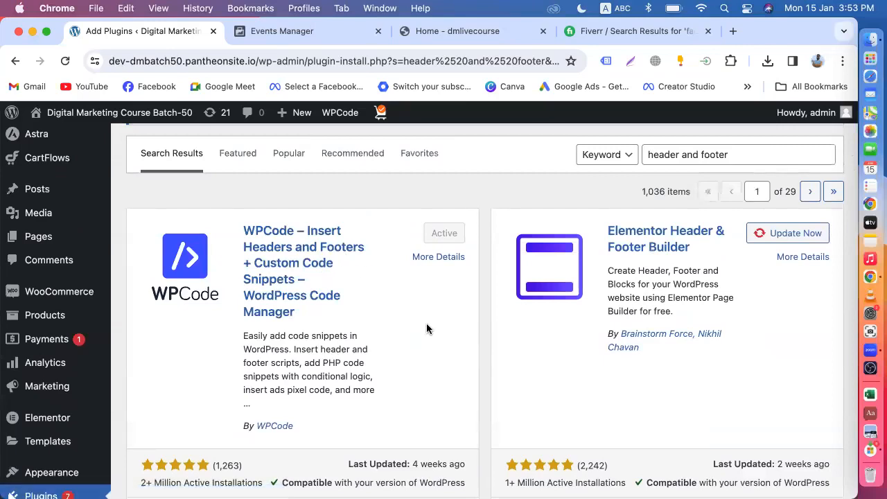
scroll(427, 323, "down", 3)
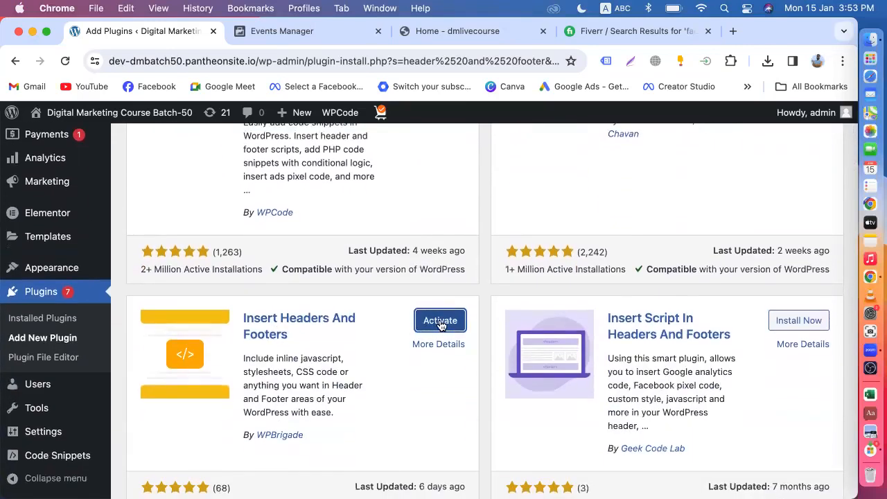
left_click(440, 323)
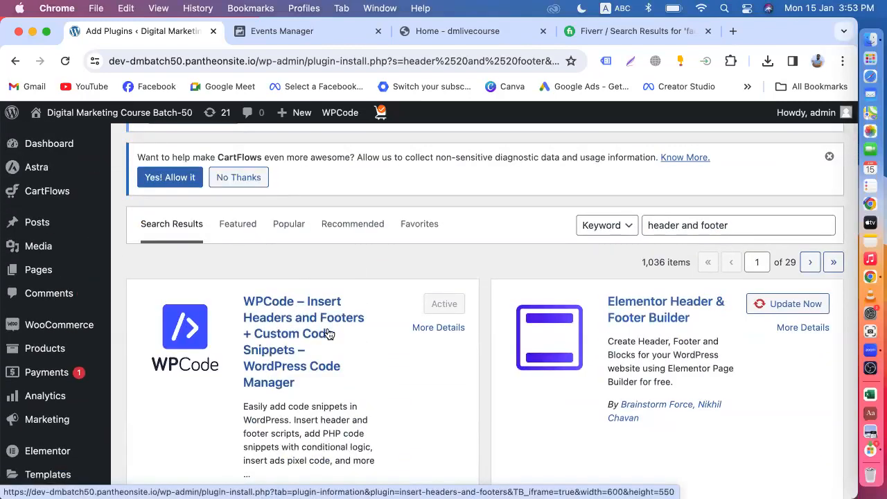
scroll(330, 335, "down", 3)
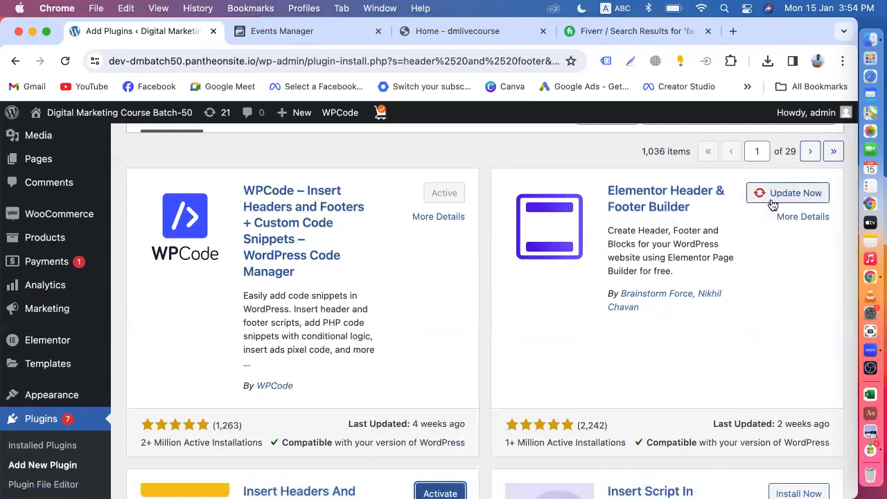
scroll(416, 260, "up", 2)
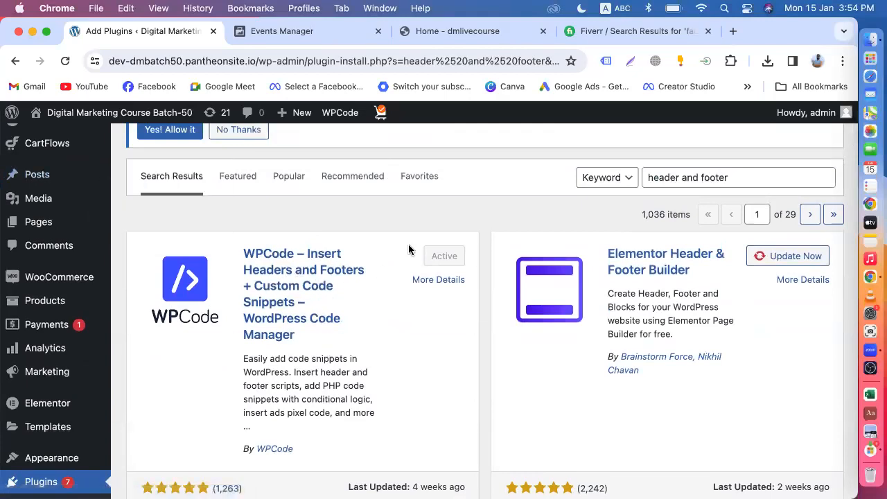
left_click(64, 63)
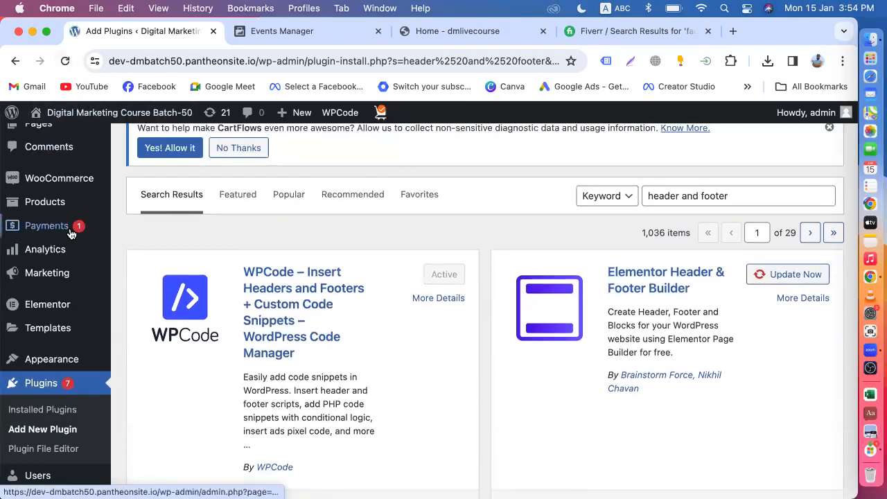
mouse_move(50, 326)
scroll(52, 325, "down", 5)
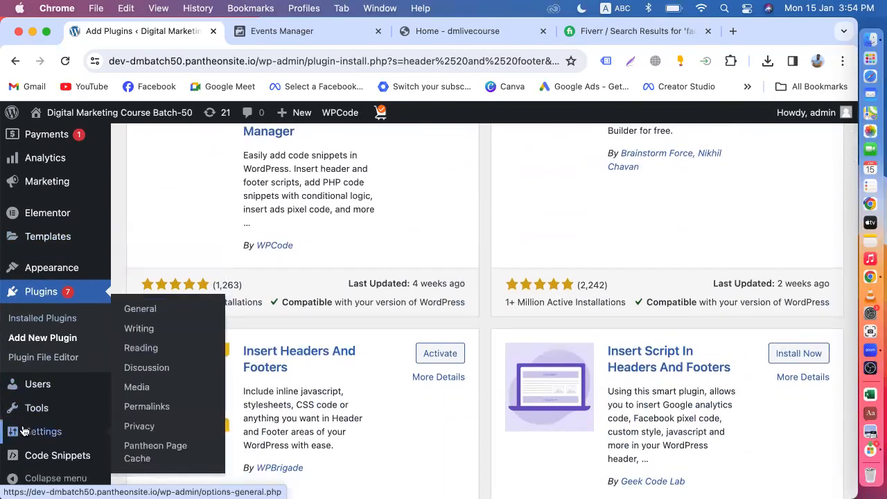
mouse_move(40, 461)
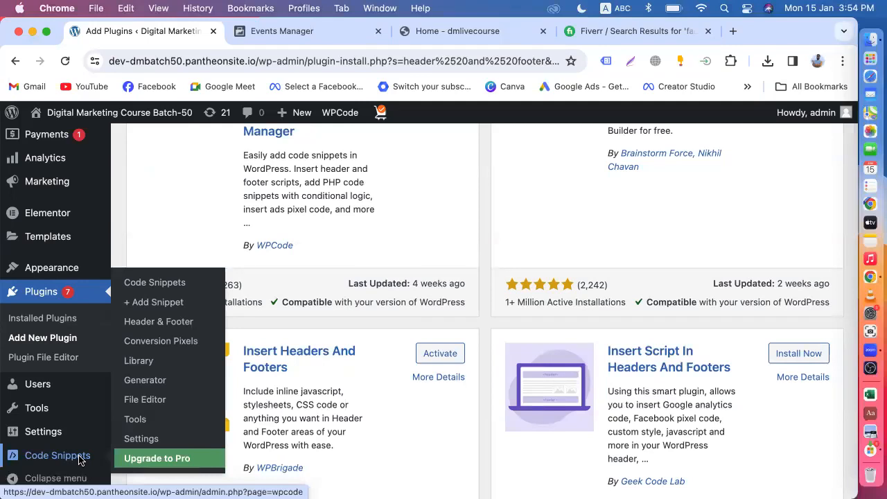
mouse_move(47, 436)
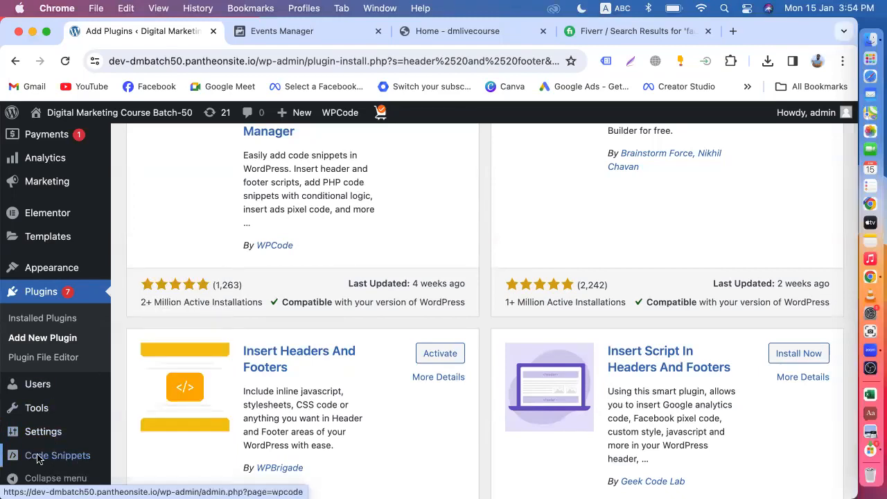
scroll(35, 459, "down", 3)
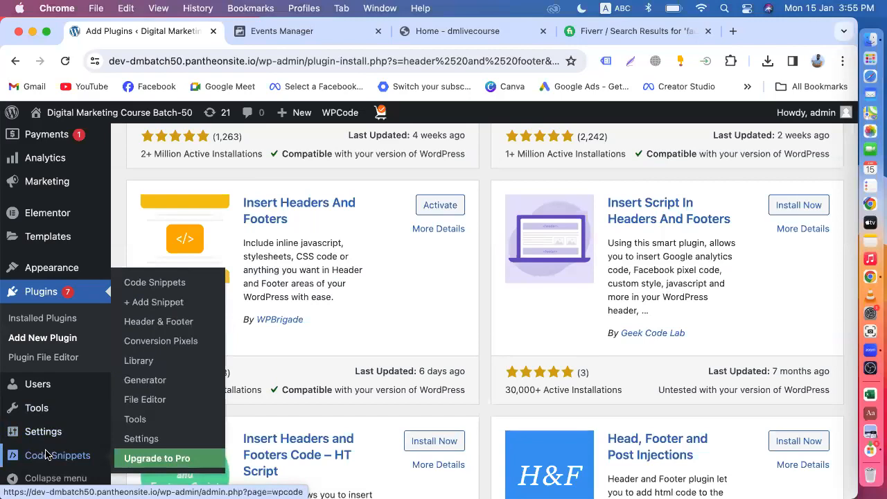
scroll(47, 455, "down", 2)
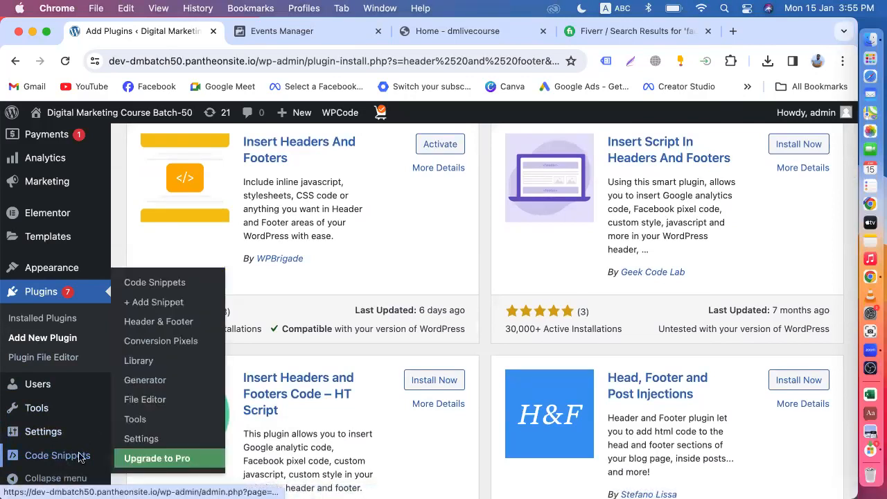
left_click(162, 325)
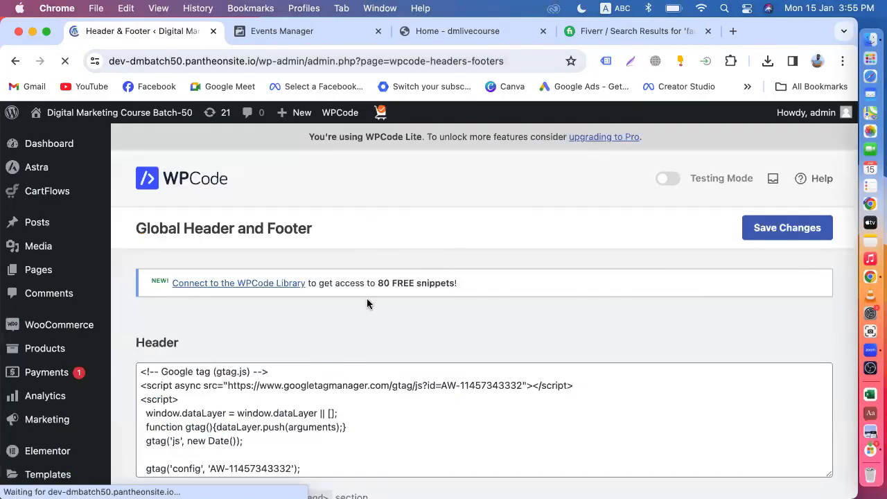
scroll(368, 303, "down", 3)
scroll(239, 277, "up", 2)
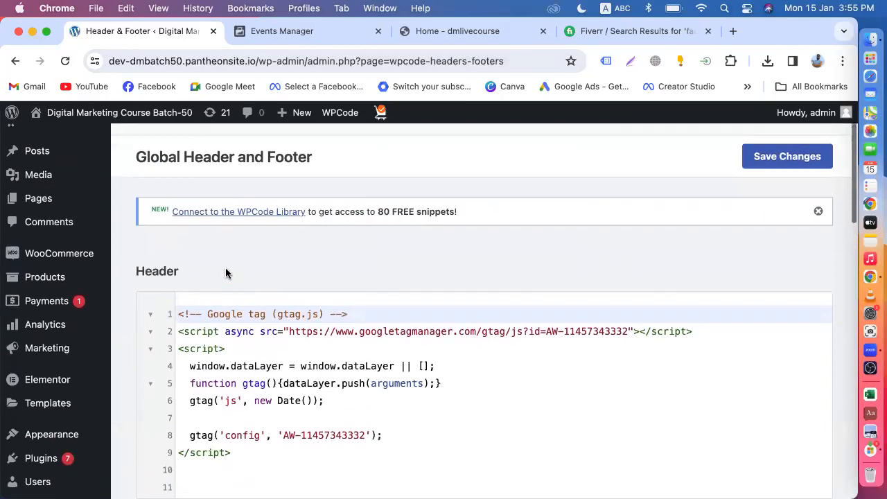
scroll(353, 363, "down", 6)
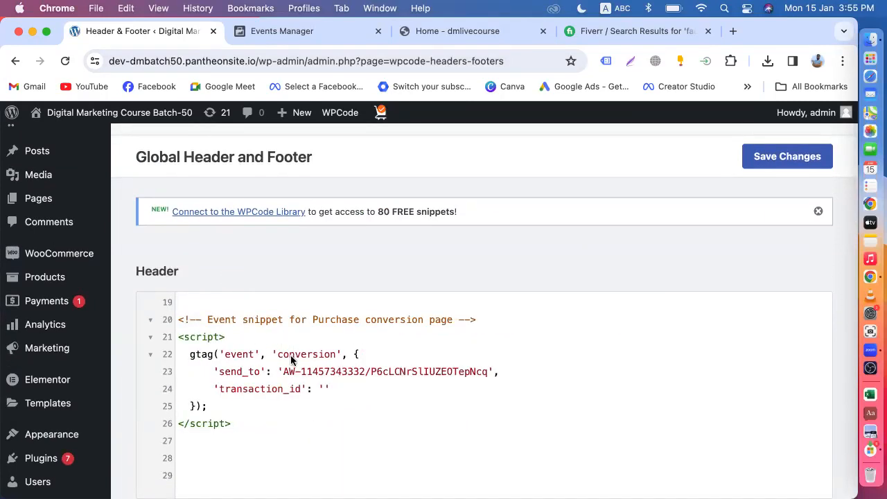
scroll(290, 355, "down", 5)
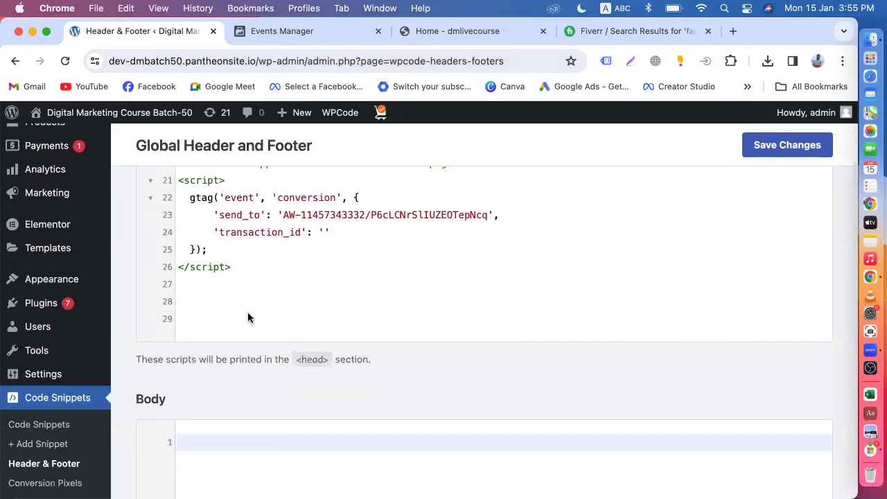
scroll(248, 318, "up", 10)
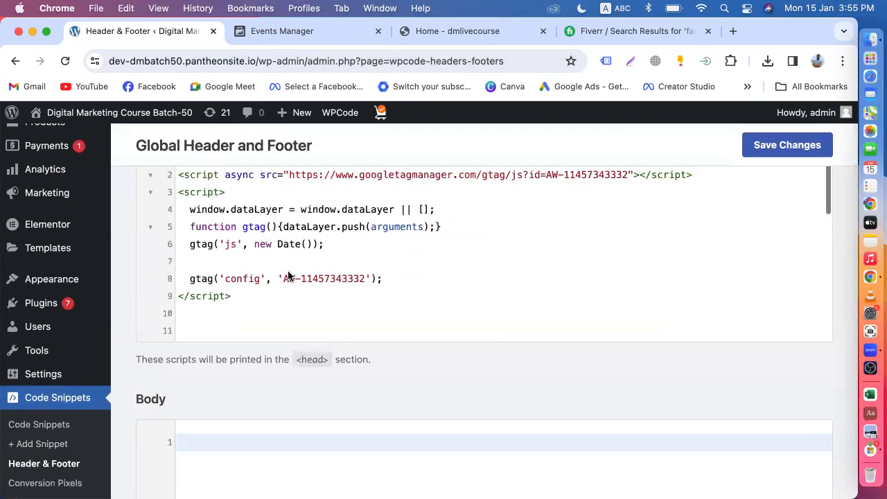
scroll(288, 276, "up", 4)
scroll(298, 270, "down", 3)
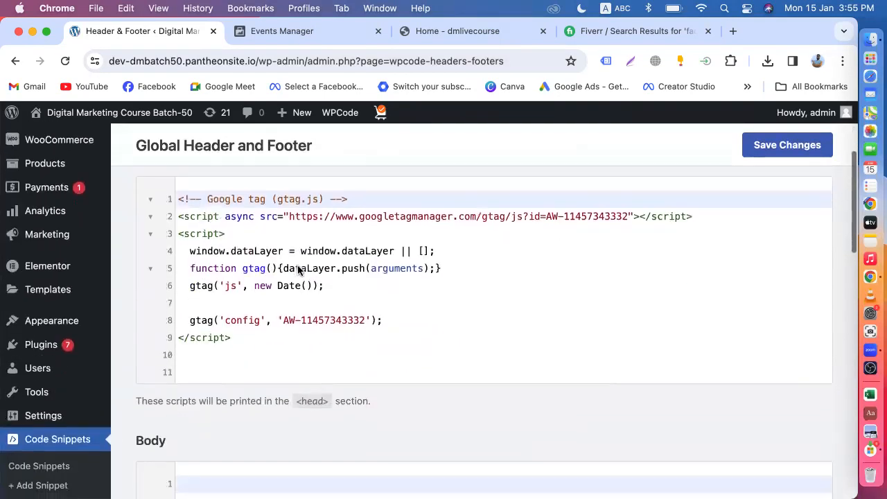
scroll(270, 270, "down", 10)
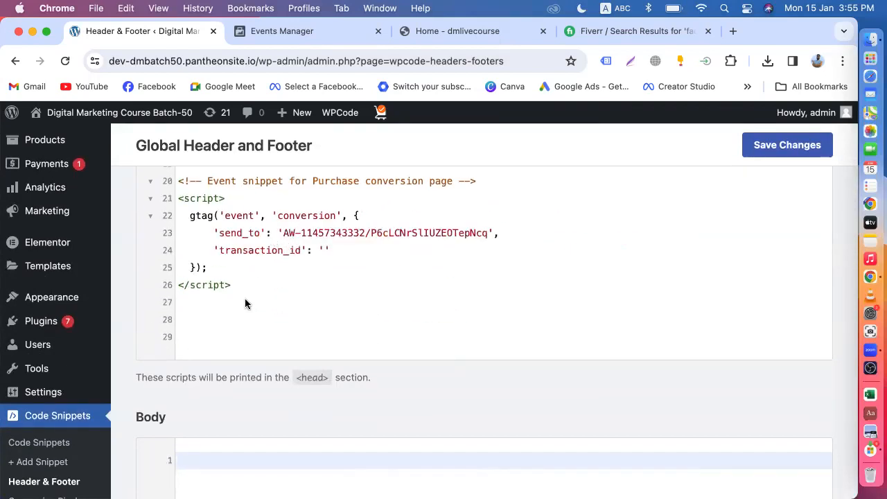
scroll(239, 309, "up", 5)
scroll(128, 260, "up", 1)
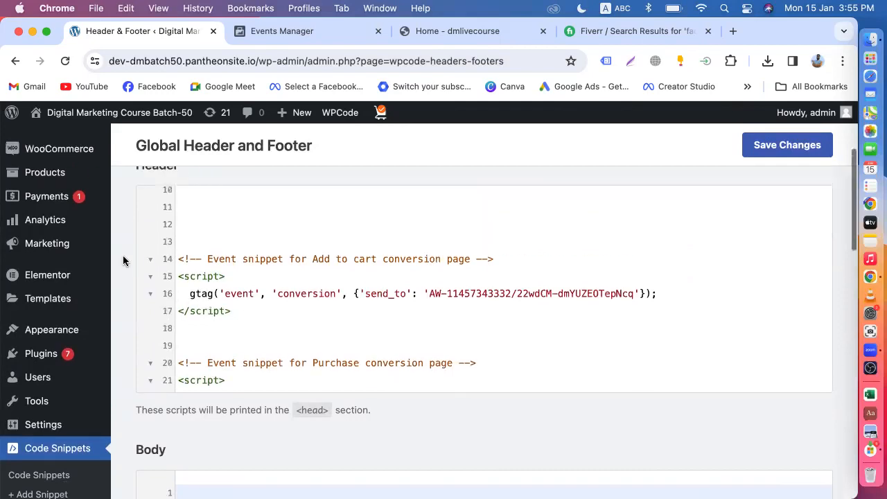
scroll(123, 260, "up", 3)
scroll(174, 287, "down", 5)
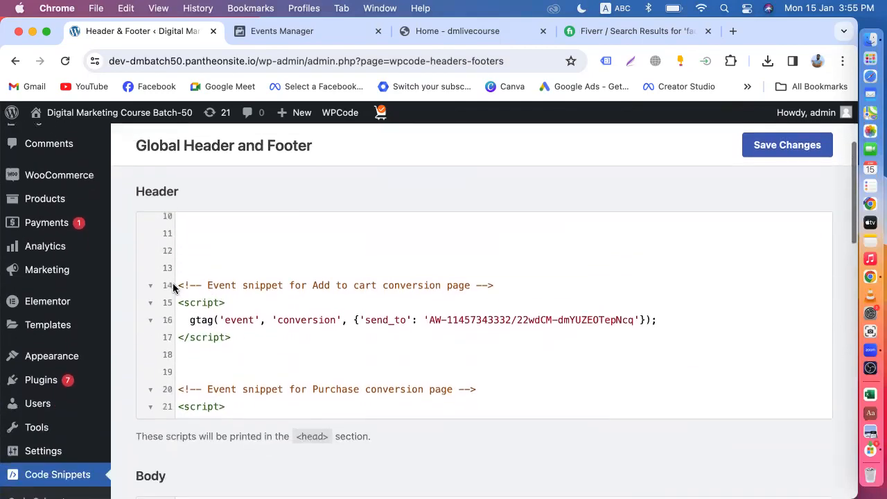
scroll(282, 252, "down", 3)
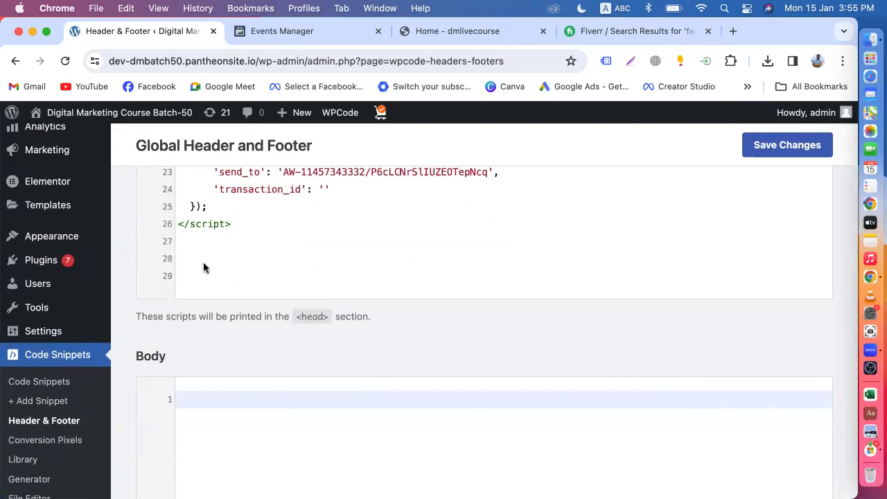
scroll(203, 267, "down", 10)
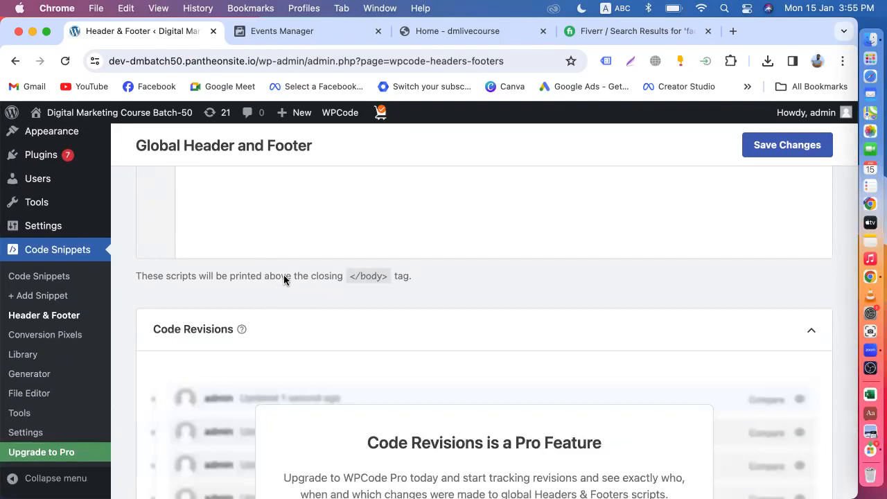
scroll(283, 280, "up", 15)
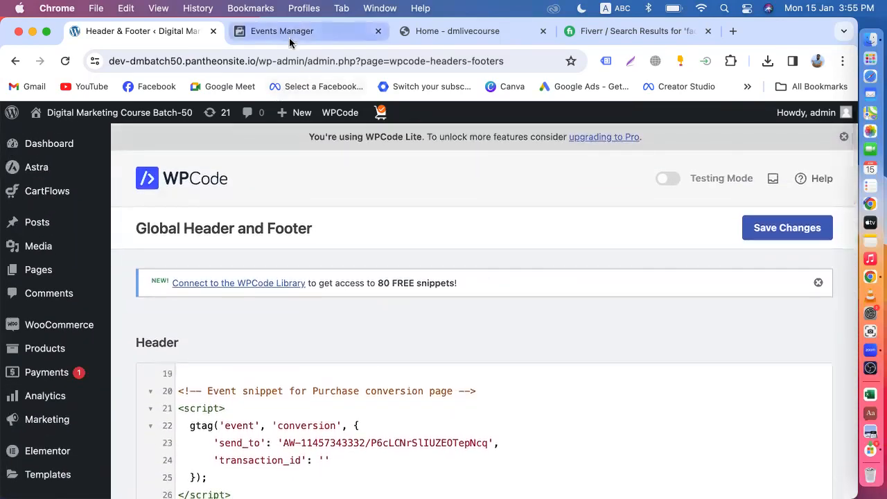
Copy the Meta Pixel base code and add blank lines after the existing header scripts.
left_click(291, 32)
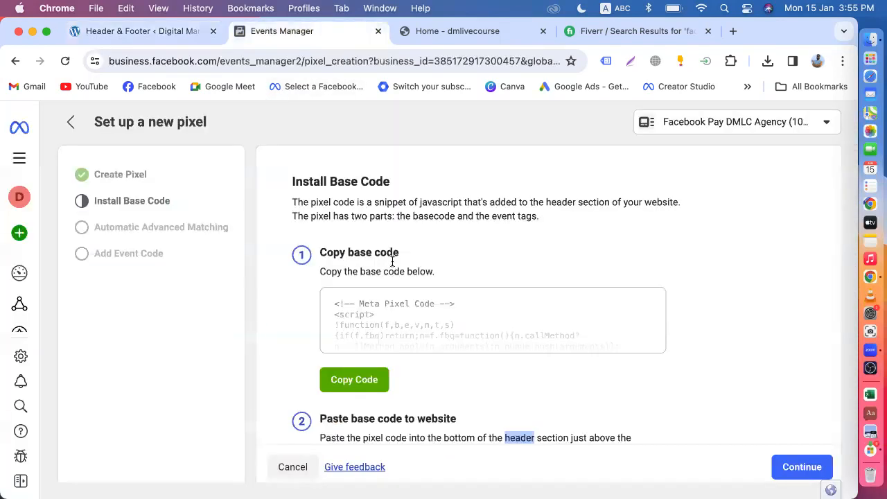
left_click(359, 383)
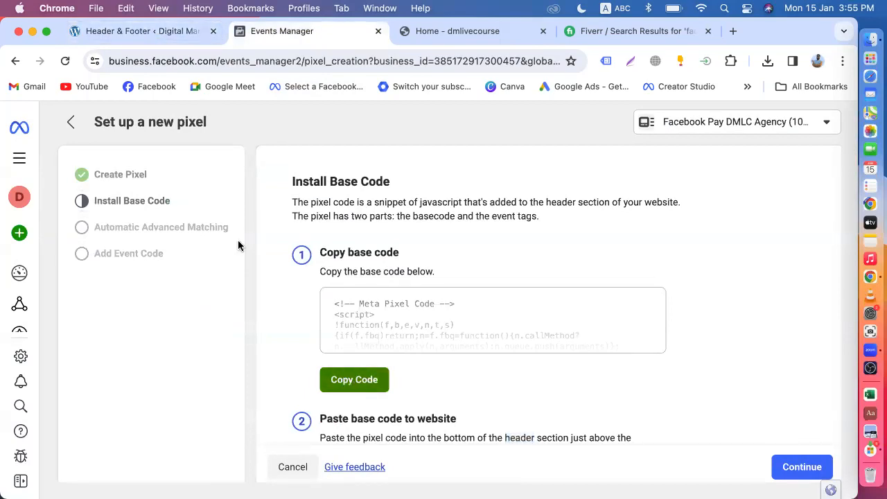
left_click(119, 31)
scroll(222, 295, "down", 5)
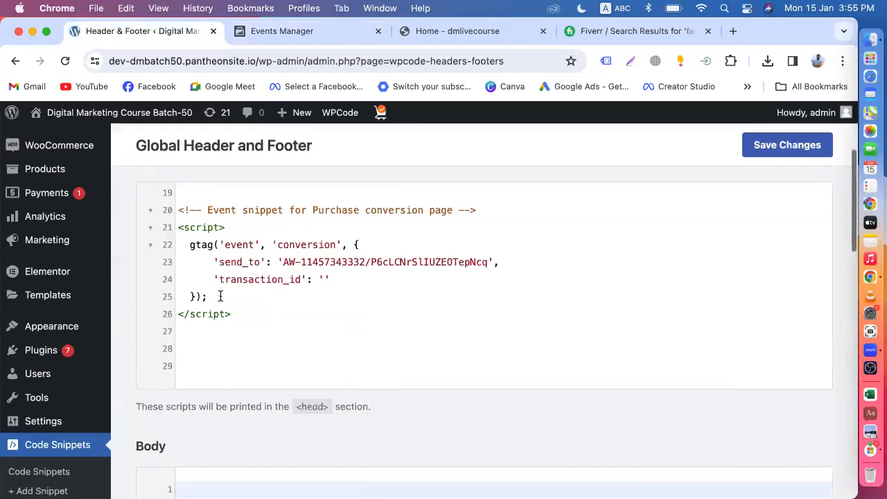
scroll(231, 331, "down", 2)
left_click(206, 276)
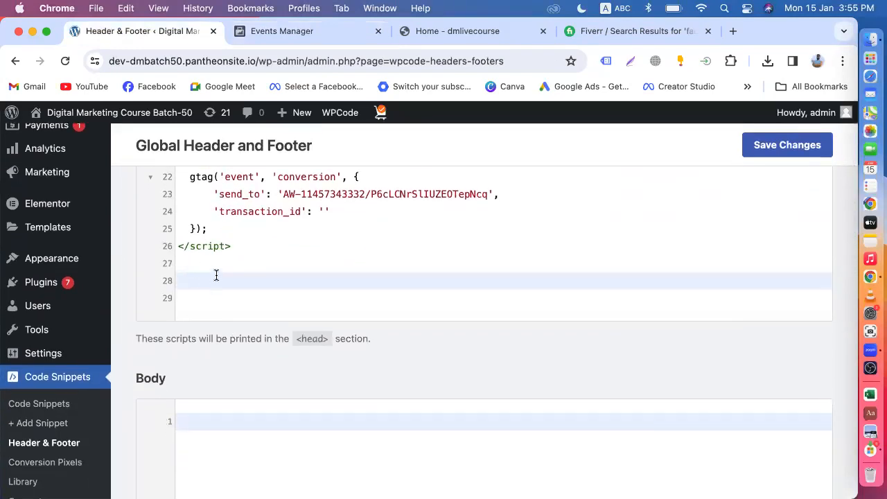
key("Return")
key("Return")
key("Return")
key("Return")
key("Return")
key("Return")
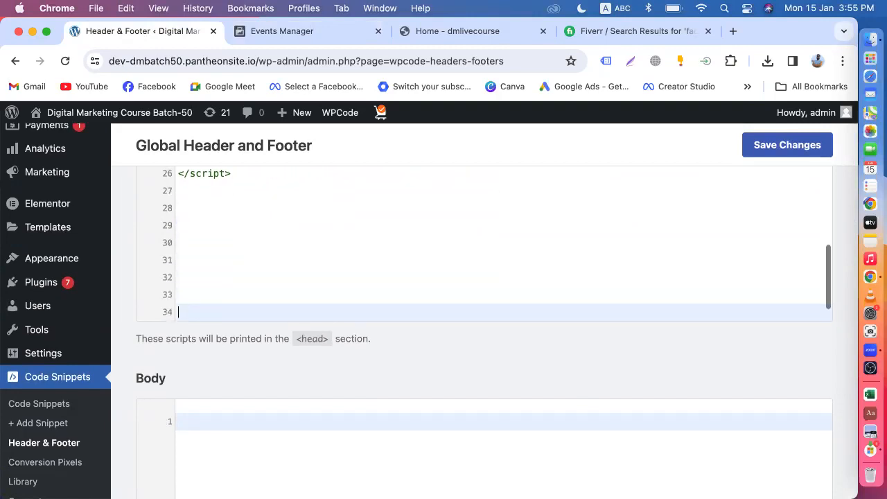
left_click(226, 259)
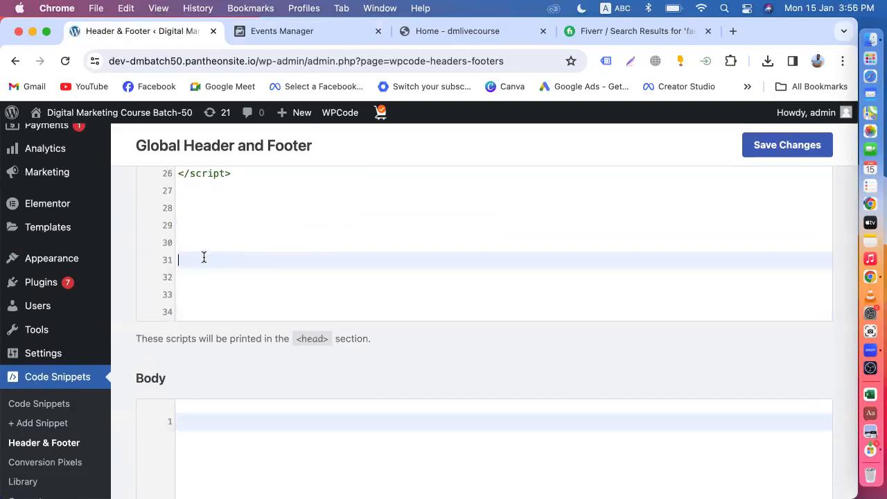
left_click(213, 226)
left_click(211, 283)
Paste the Meta Pixel base code into the Header editor at line 32.
scroll(217, 301, "up", 5)
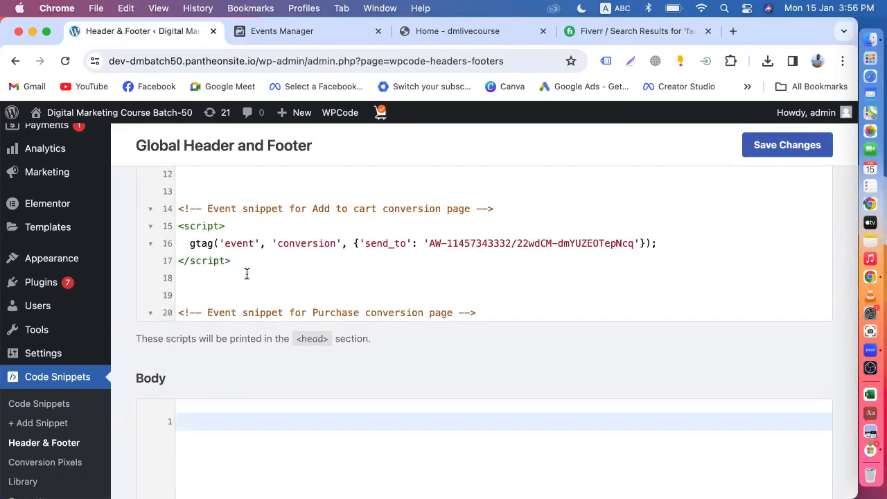
scroll(246, 274, "down", 5)
scroll(225, 248, "up", 5)
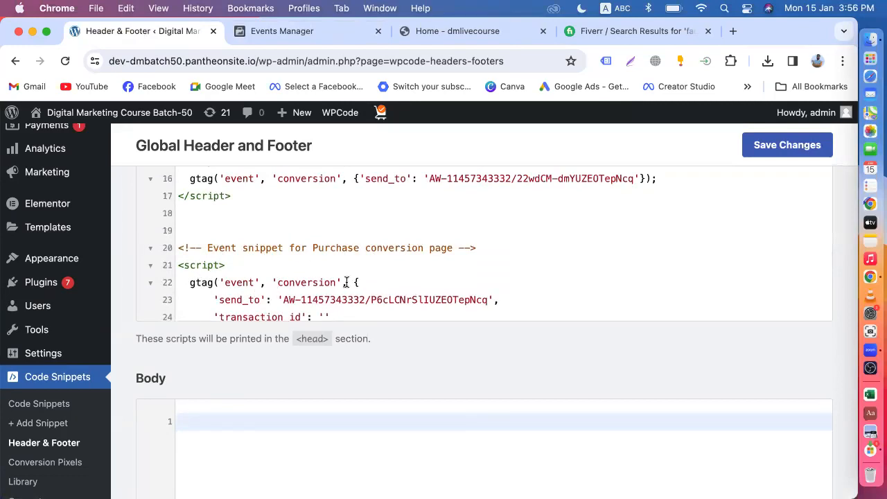
scroll(346, 283, "down", 4)
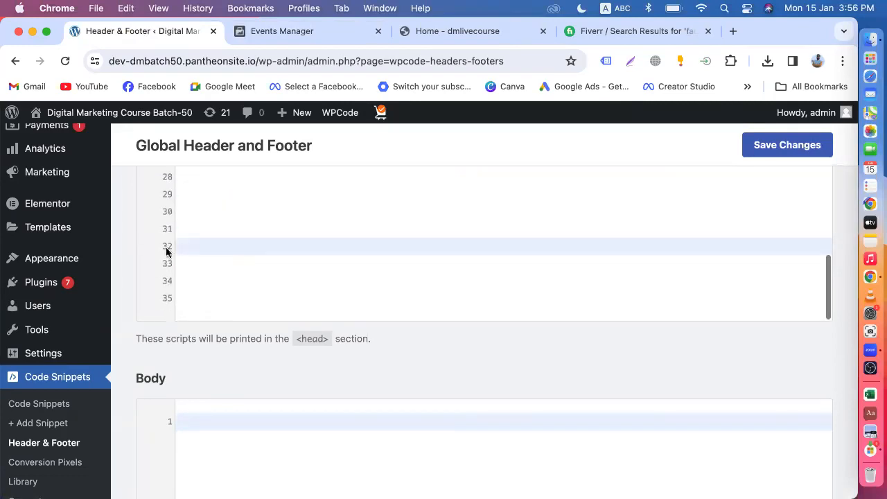
right_click(209, 249)
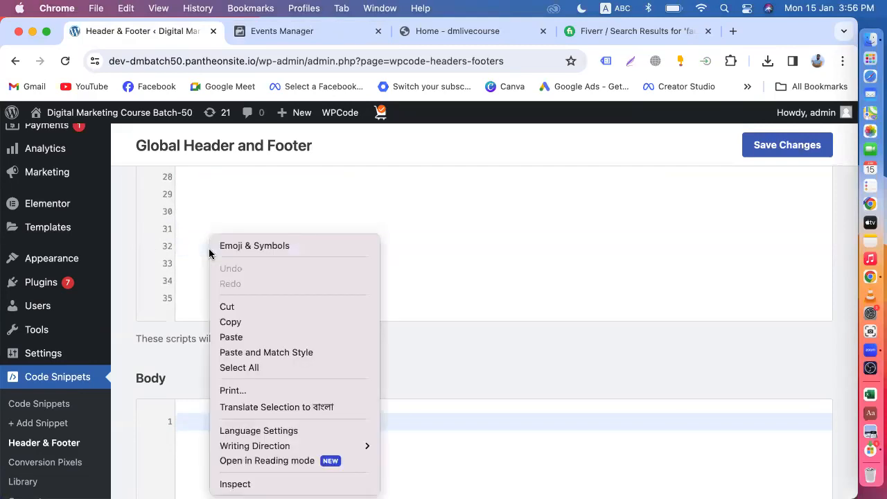
left_click(236, 336)
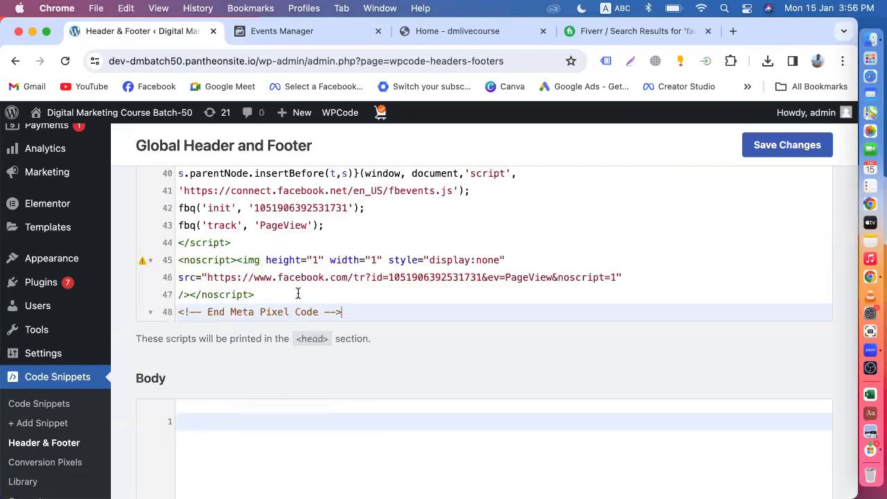
scroll(488, 348, "down", 3)
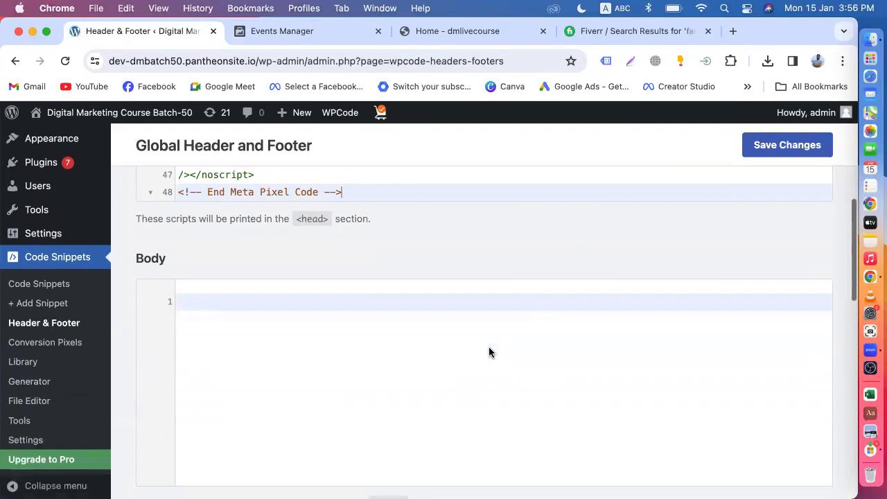
Save the Global Header and Footer settings with the new pixel code.
left_click(782, 148)
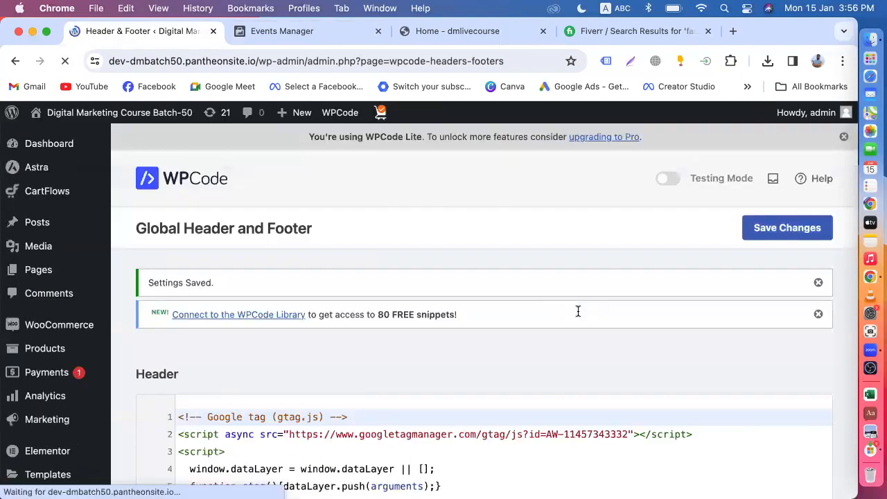
scroll(578, 311, "down", 15)
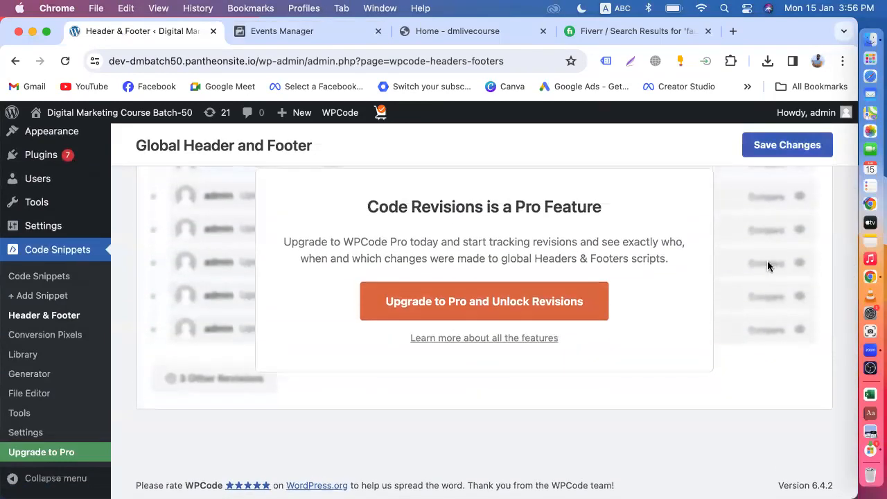
scroll(283, 176, "up", 10)
scroll(69, 313, "up", 6)
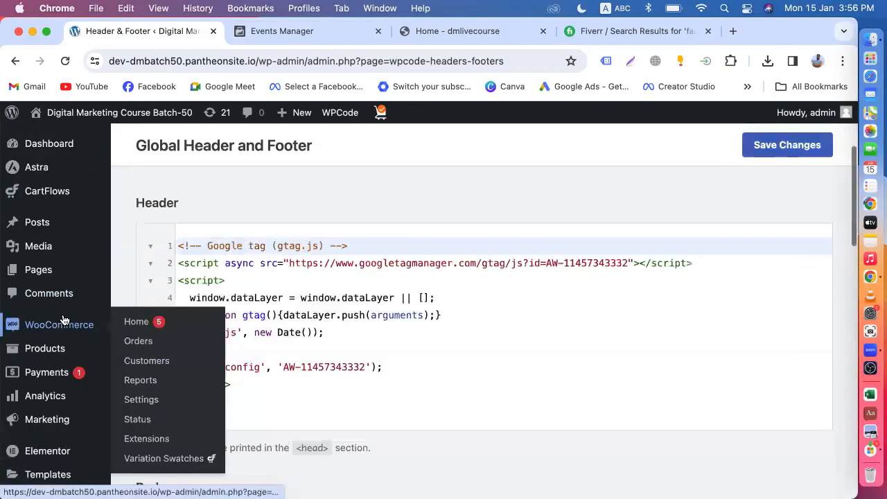
left_click(267, 32)
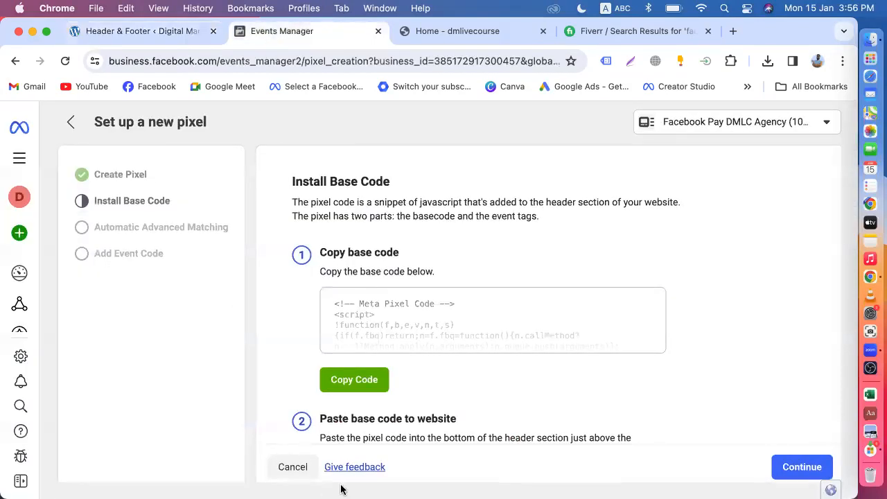
Turn on Automatic Advanced Matching with location, name, email, country, external ID, phone, gender and birth date.
left_click(787, 467)
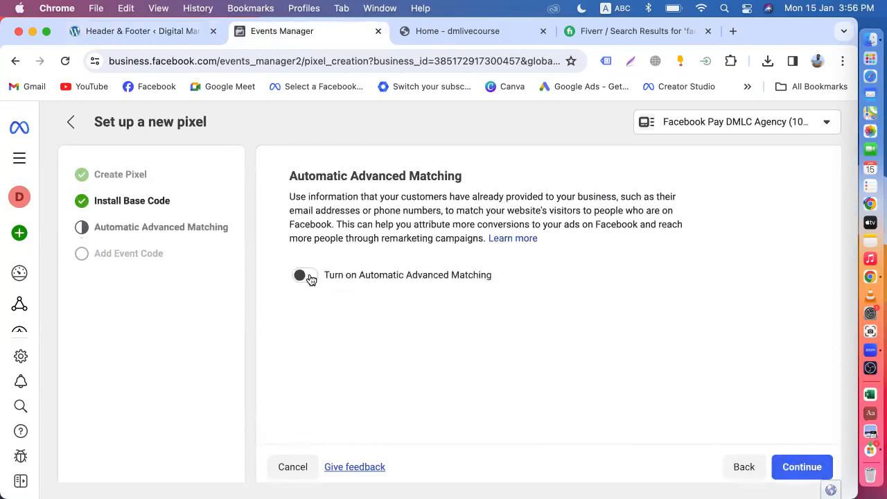
left_click(305, 276)
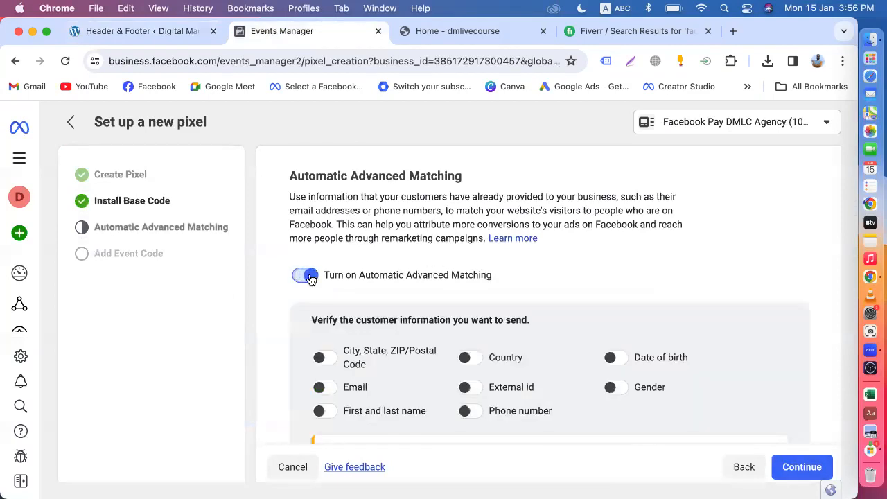
left_click(321, 360)
left_click(328, 413)
left_click(330, 390)
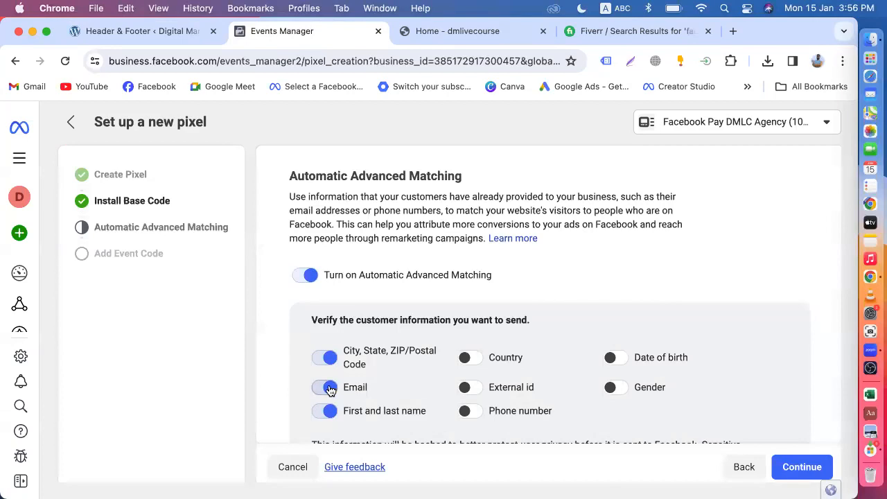
left_click(470, 358)
left_click(475, 390)
left_click(477, 415)
left_click(624, 390)
left_click(615, 359)
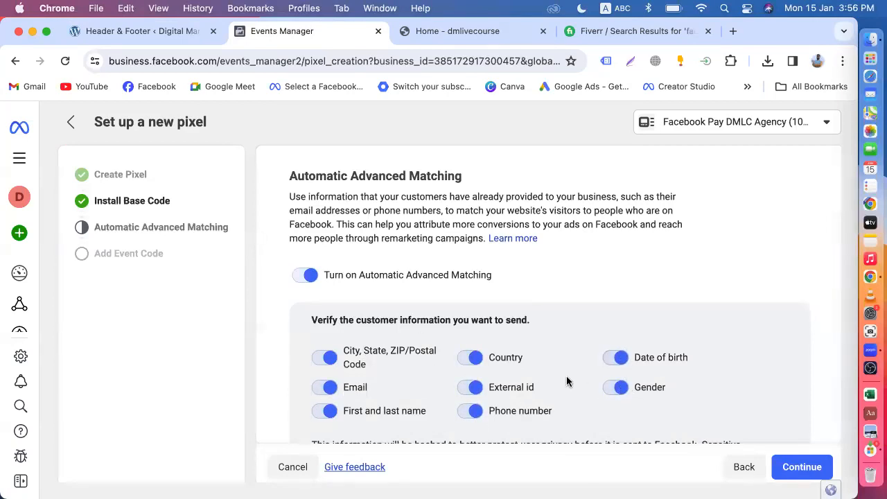
scroll(568, 378, "down", 2)
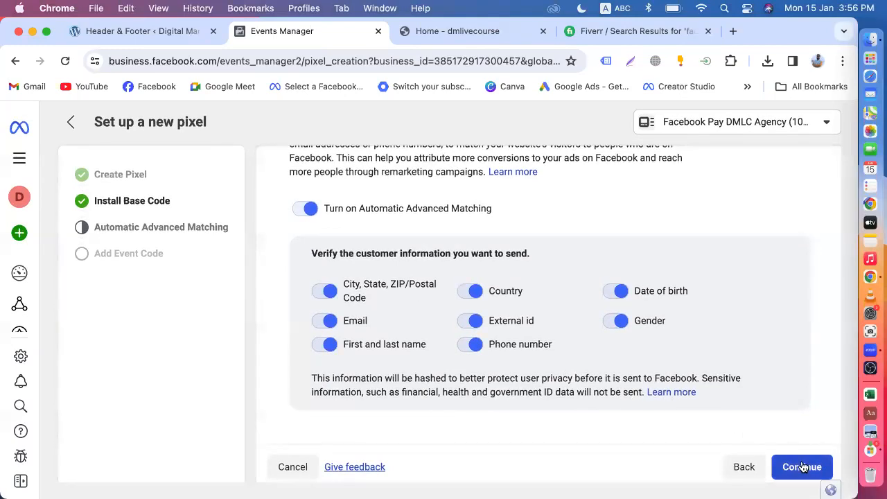
Advance the pixel setup to Add Event Code and return to the WordPress admin.
left_click(800, 467)
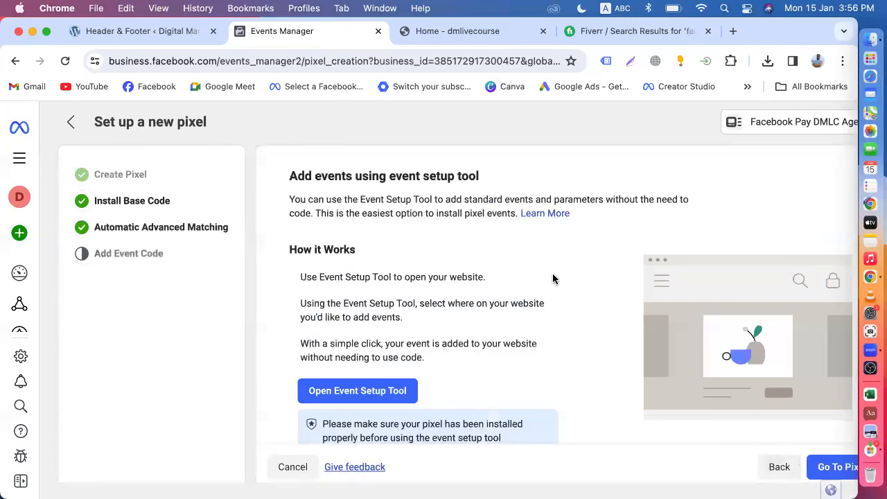
scroll(581, 369, "down", 2)
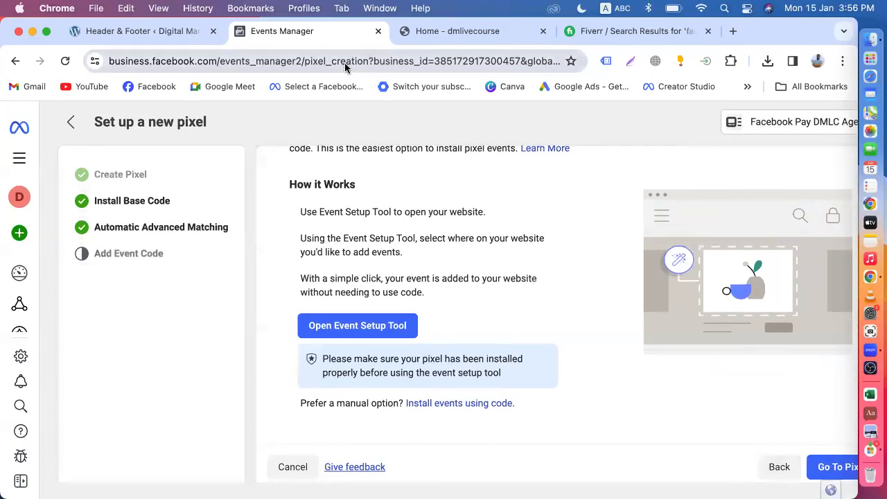
left_click(168, 35)
mouse_move(38, 114)
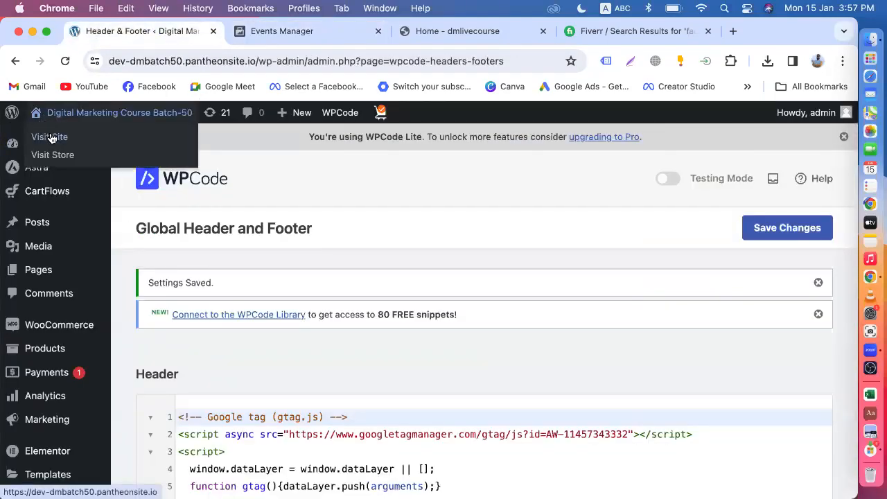
right_click(51, 139)
Open the storefront in a new tab and view the Hand Sanitizer product page.
left_click(63, 140)
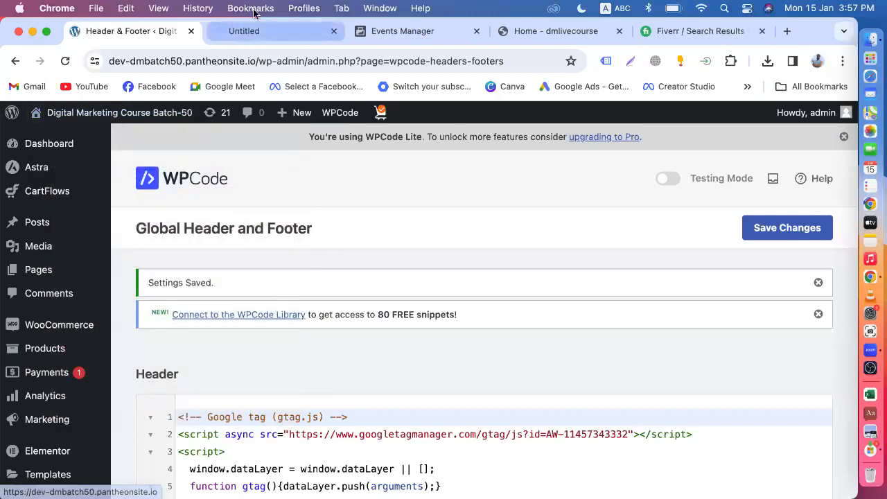
left_click(249, 30)
scroll(342, 308, "down", 10)
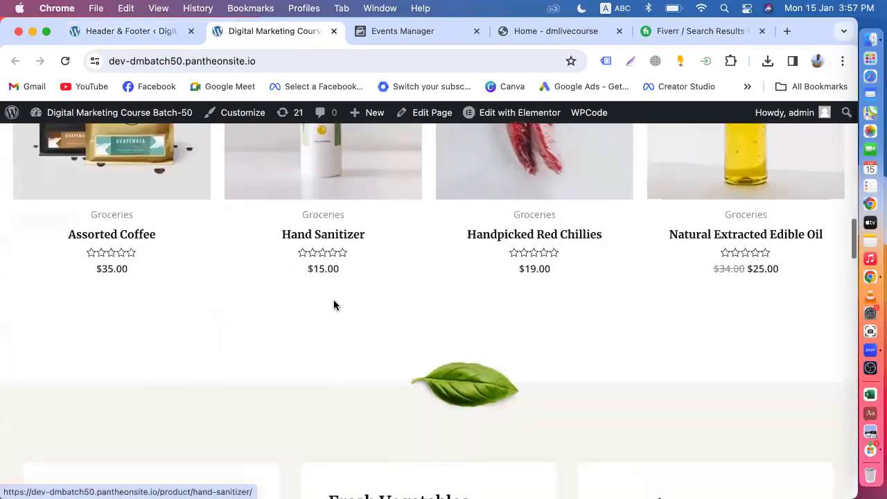
left_click(327, 179)
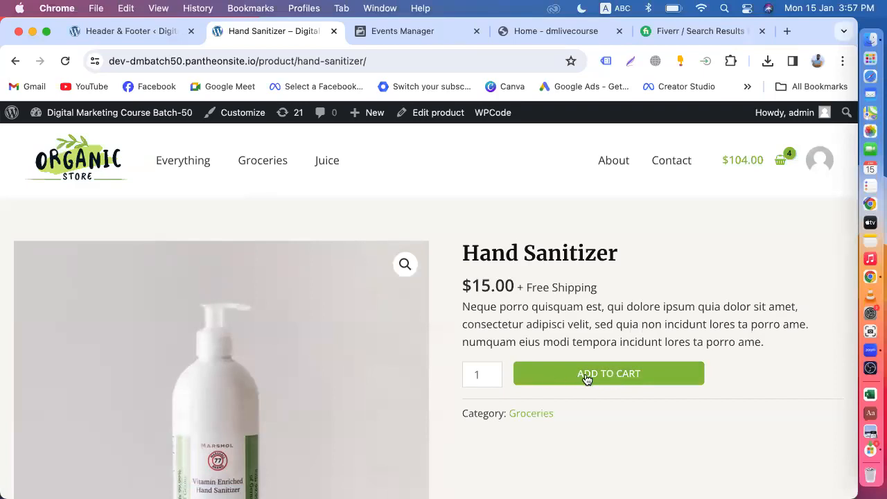
Check the cart (4 items, $104.00), then go back to the pixel setup page.
left_click(777, 169)
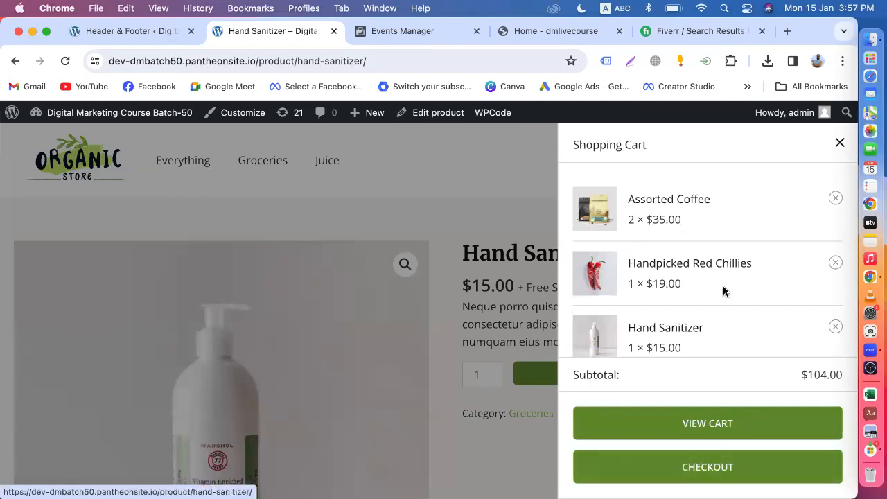
left_click(838, 143)
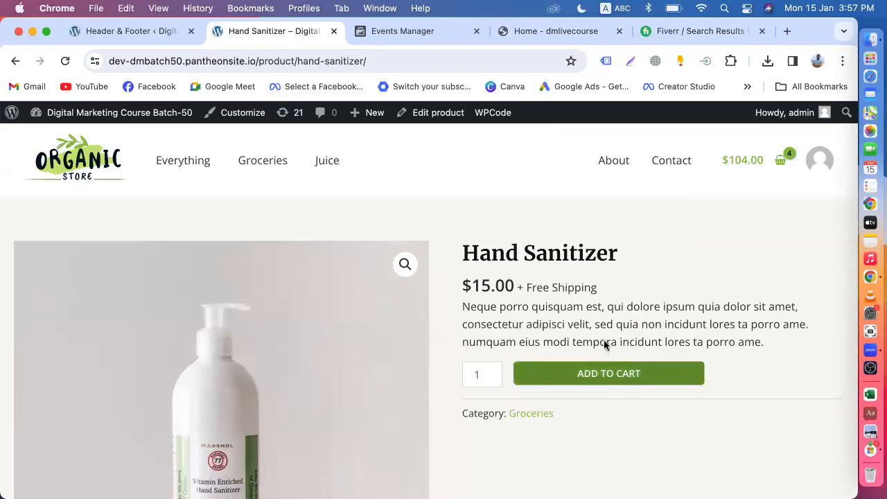
left_click(413, 31)
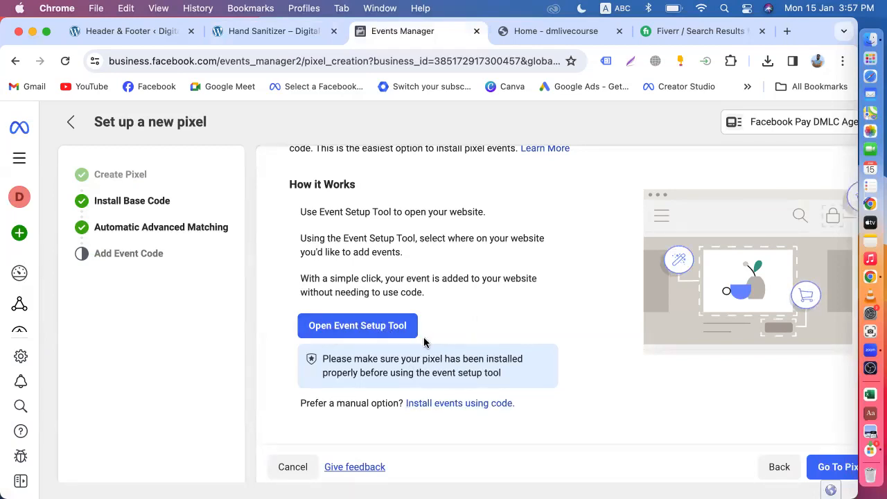
Review the WPCode and Hand Sanitizer tabs, then finish the wizard with Go To Pixel.
left_click(156, 31)
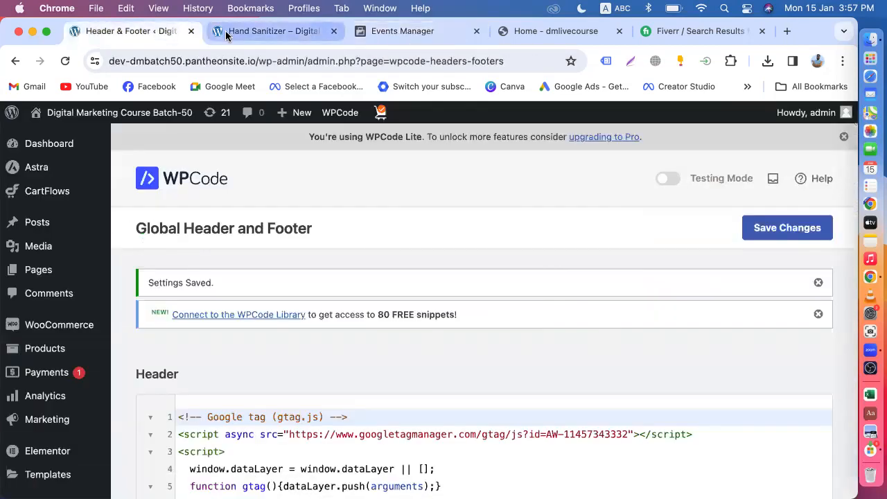
left_click(229, 31)
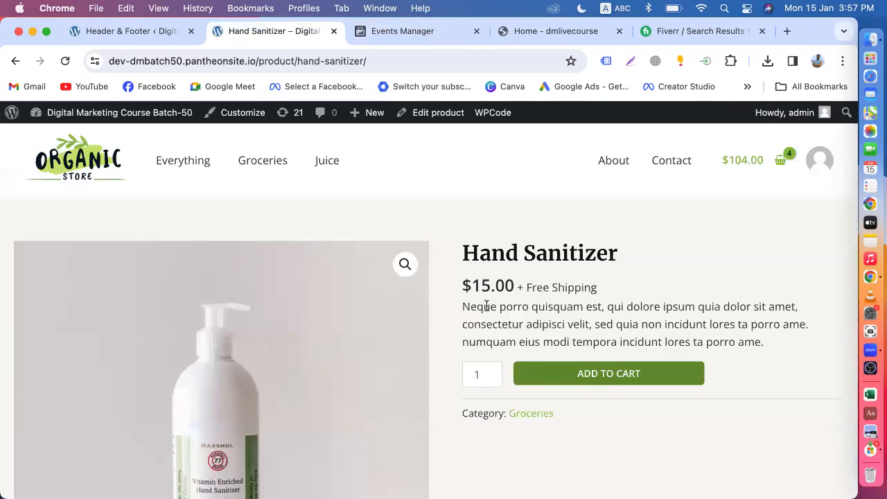
left_click(382, 31)
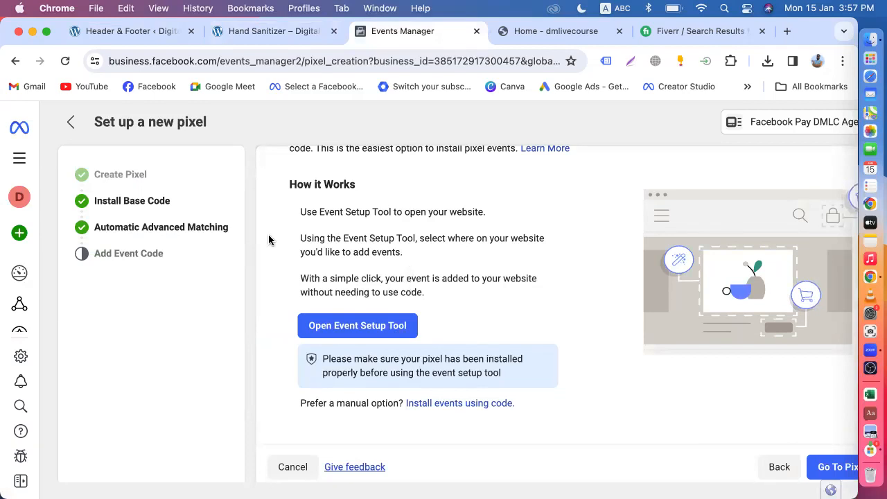
left_click(243, 31)
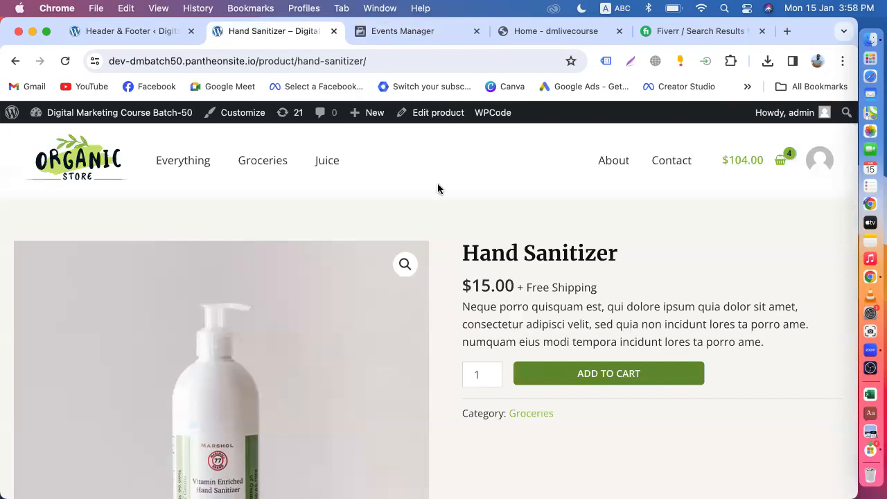
left_click(397, 32)
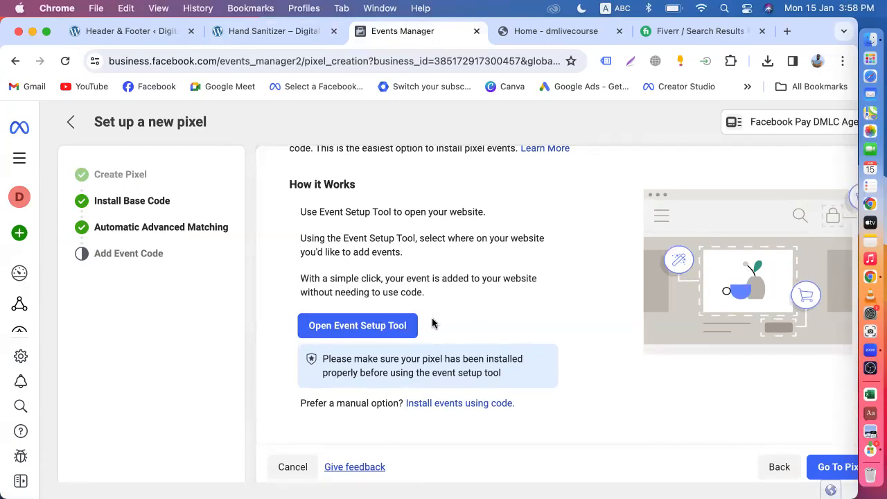
scroll(478, 325, "up", 2)
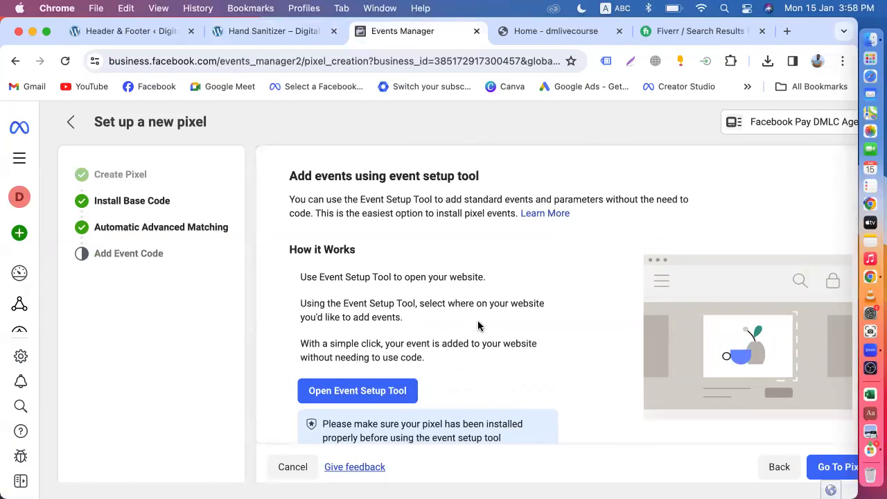
scroll(477, 326, "down", 2)
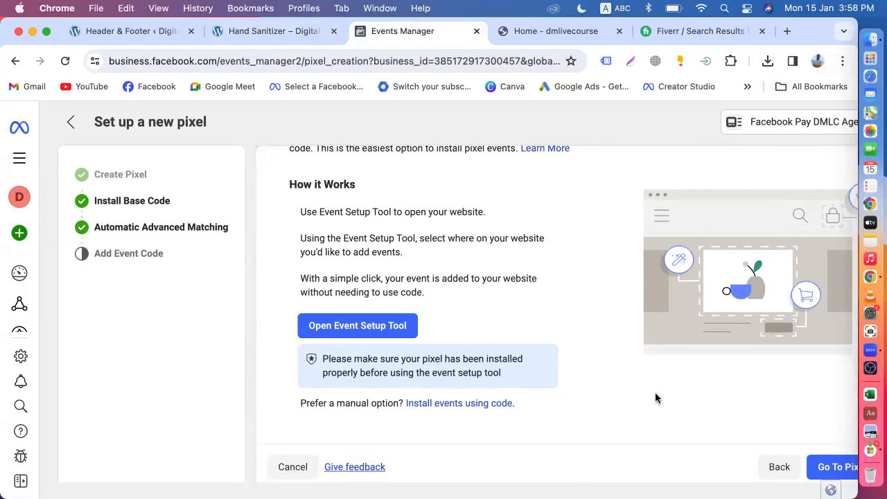
left_click(836, 468)
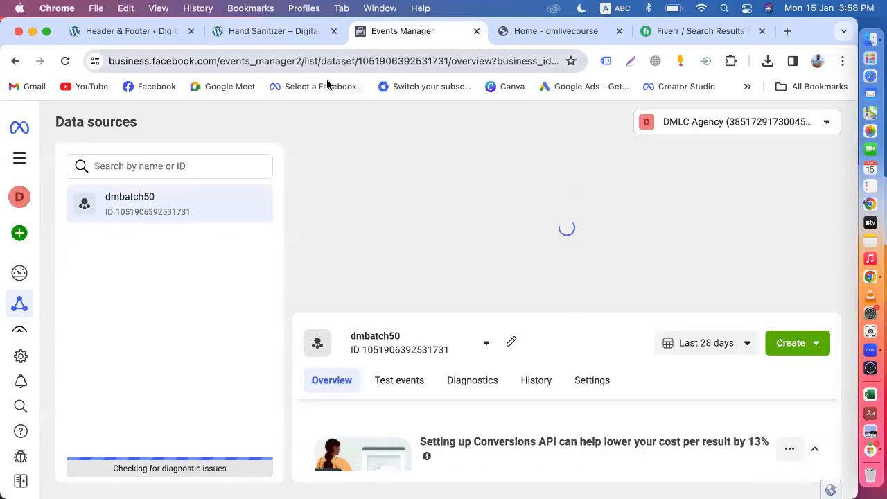
Review the dmbatch50 pixel overview and glance at the product and WPCode tabs.
scroll(475, 339, "down", 10)
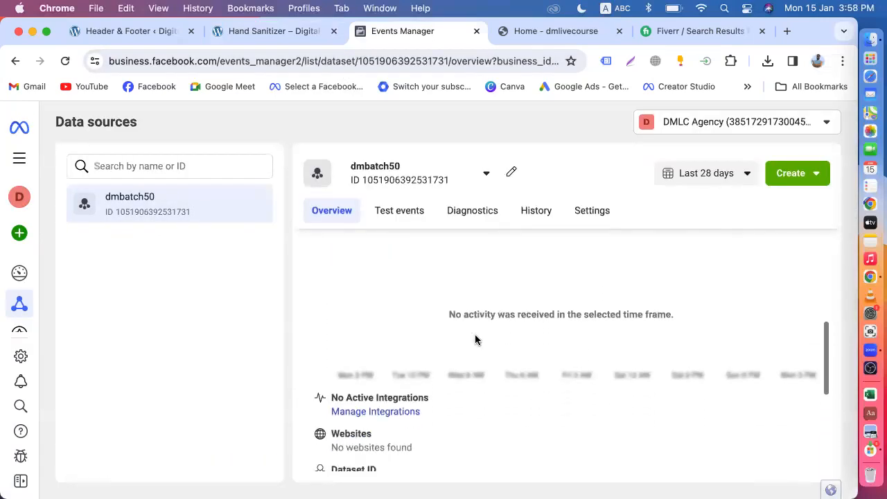
scroll(475, 340, "up", 10)
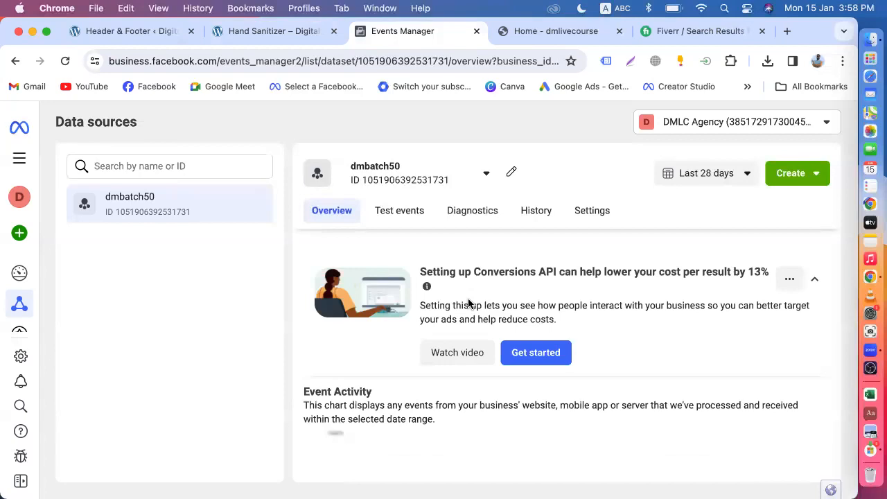
left_click(253, 30)
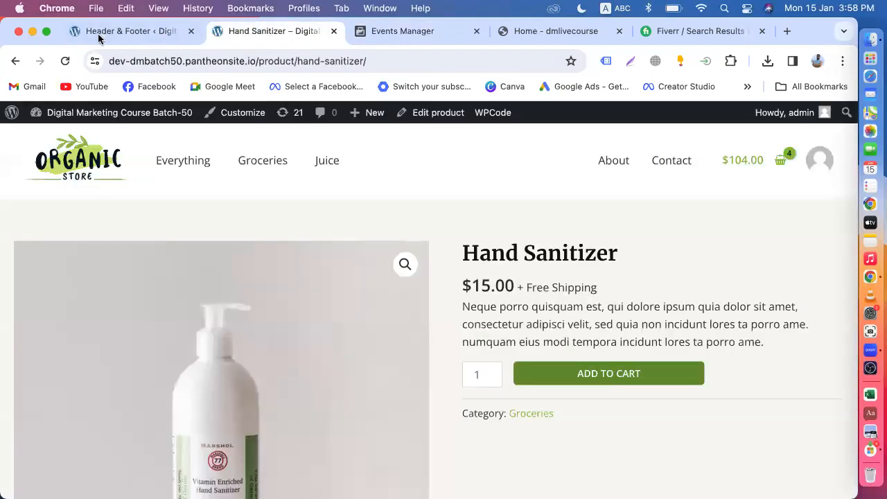
left_click(104, 32)
Load the Organic Store homepage via the site logo, then return to the pixel overview.
mouse_move(58, 115)
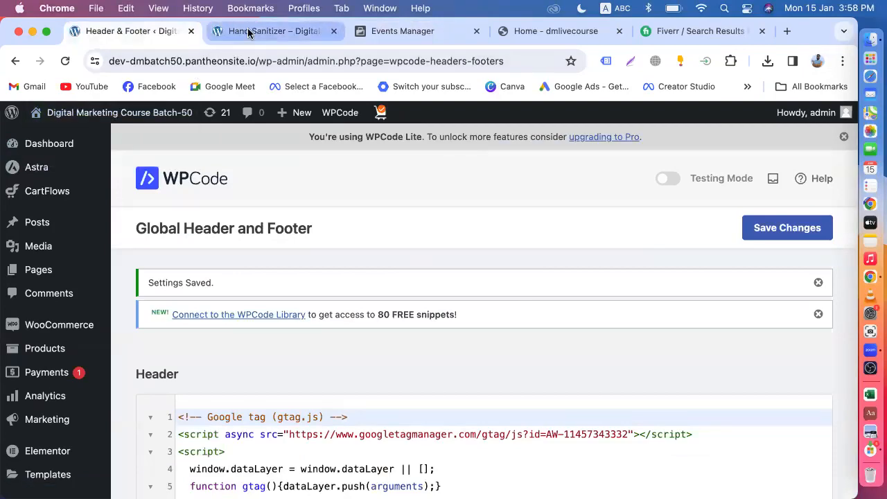
left_click(292, 31)
scroll(318, 270, "down", 10)
scroll(318, 274, "up", 15)
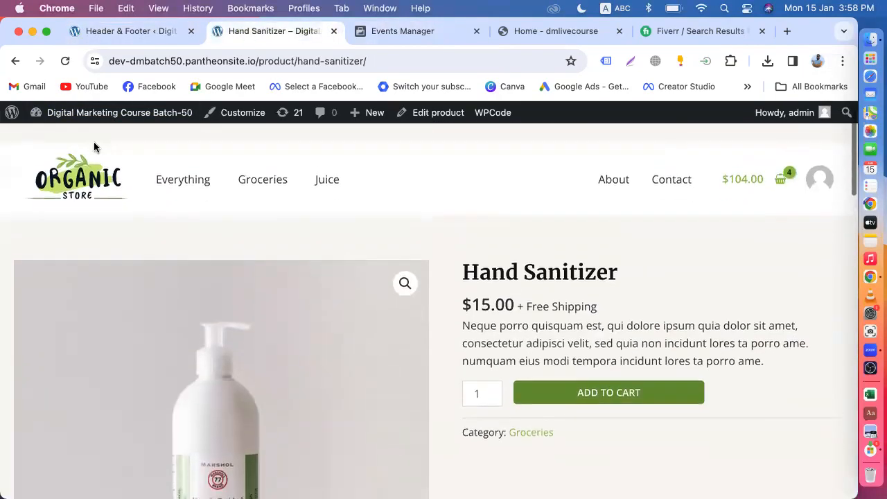
left_click(80, 166)
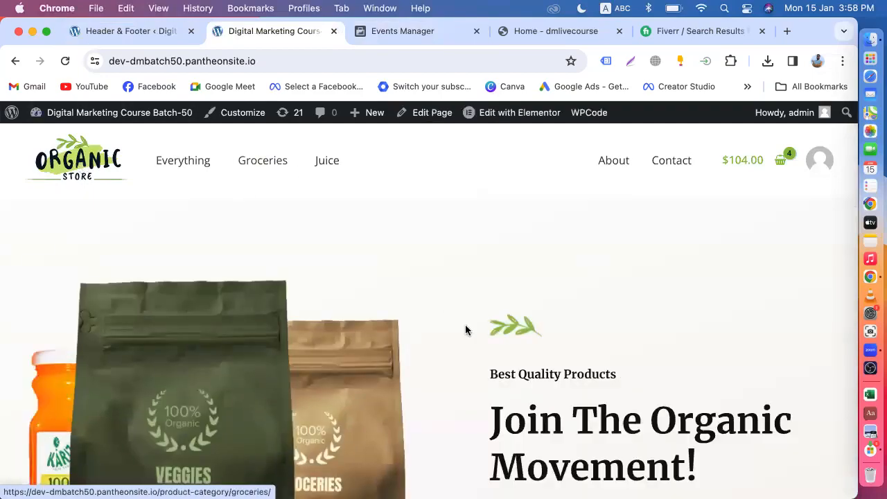
scroll(465, 324, "down", 20)
scroll(465, 330, "down", 5)
scroll(465, 330, "up", 15)
scroll(465, 330, "up", 10)
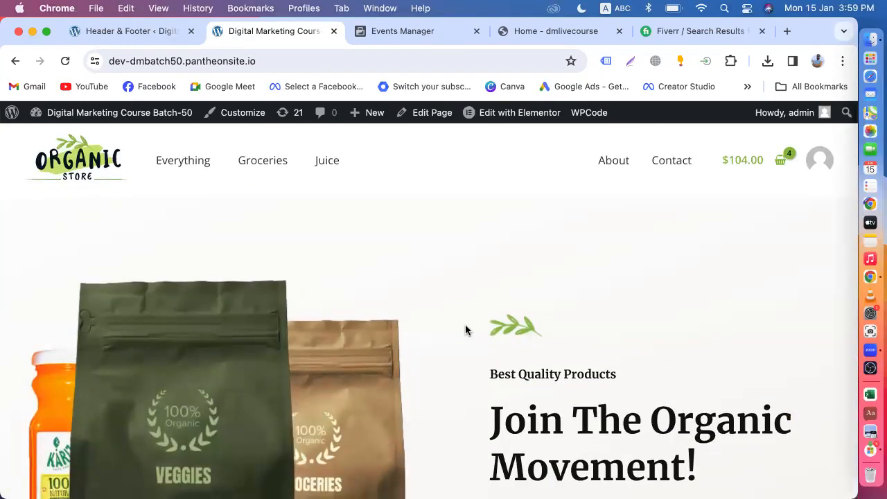
left_click(409, 31)
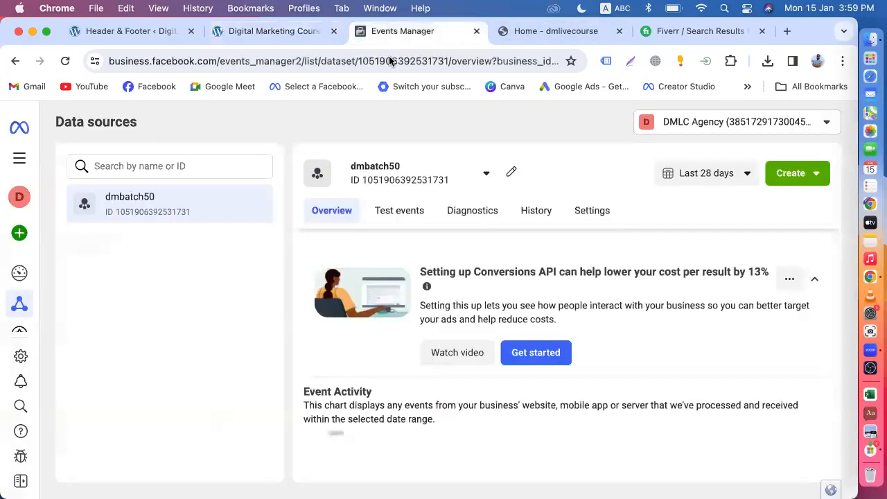
Open dmbatch50 Test events, dismiss the delay notice, and expand Confirm your website's events.
left_click(394, 213)
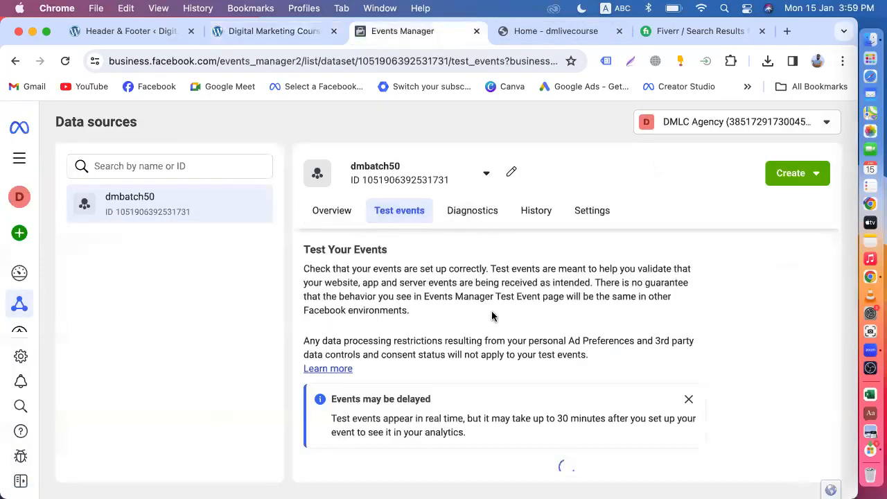
scroll(492, 316, "down", 3)
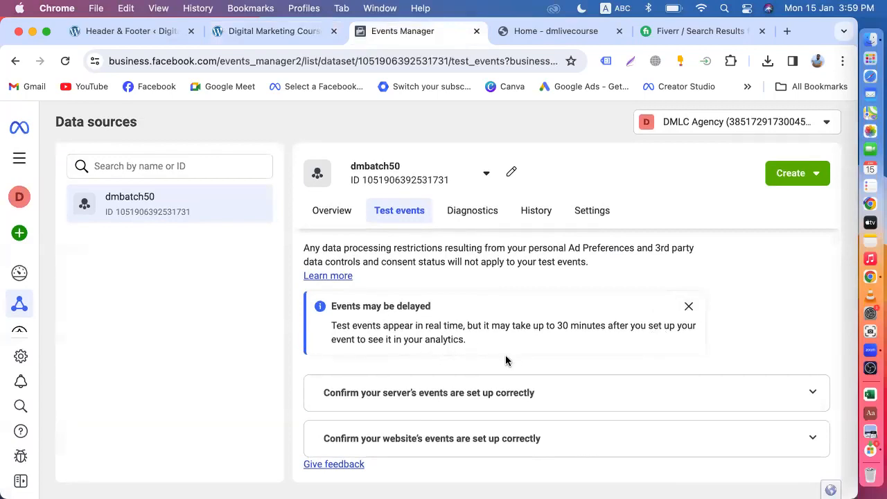
left_click(688, 308)
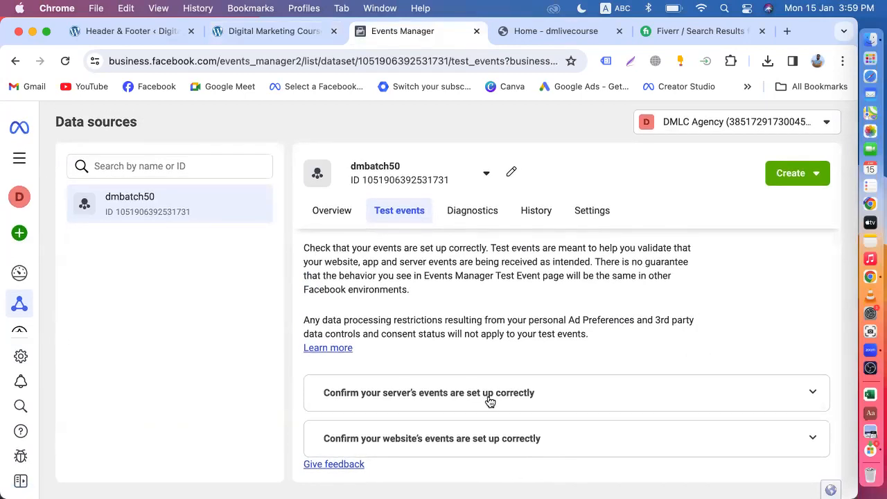
left_click(808, 439)
scroll(621, 363, "down", 2)
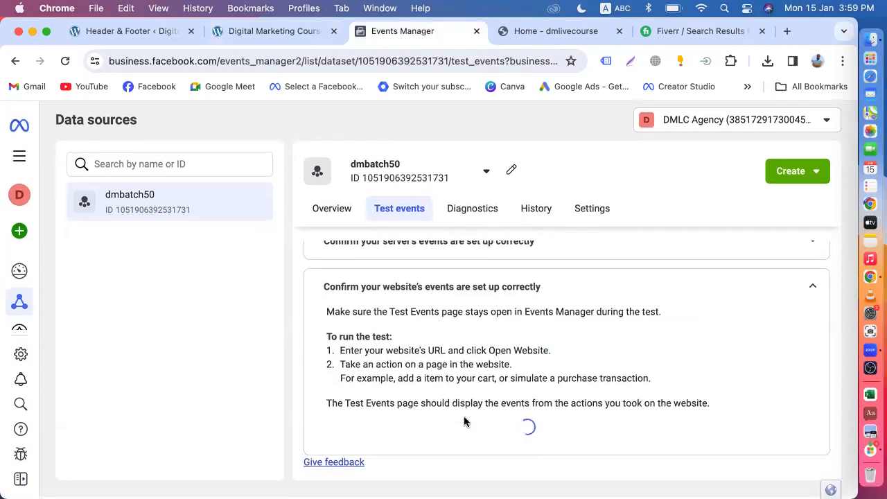
scroll(455, 401, "up", 2)
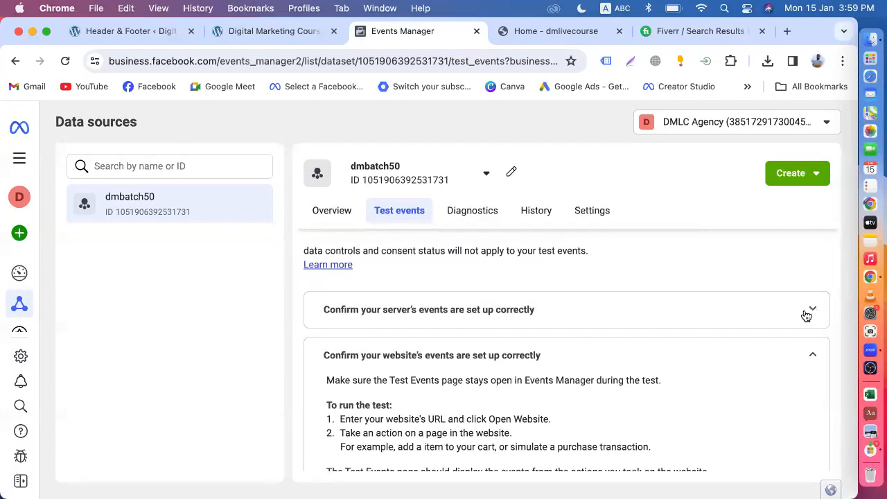
scroll(623, 334, "down", 3)
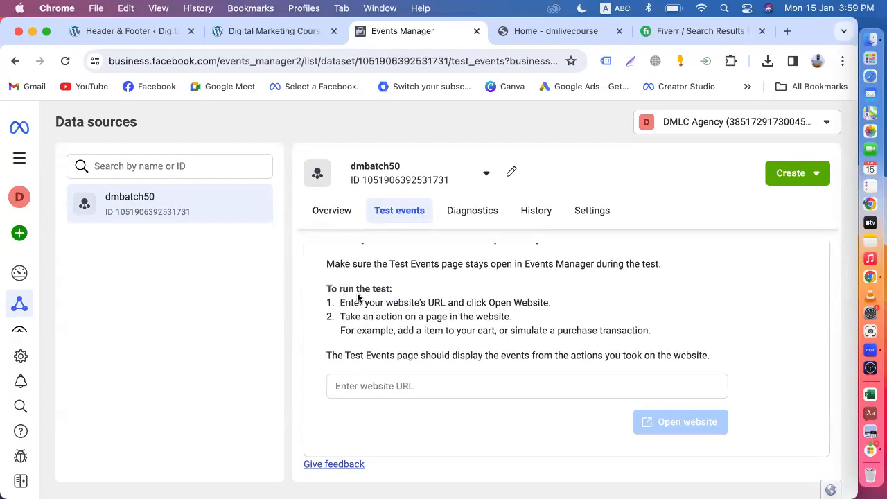
scroll(449, 339, "up", 3)
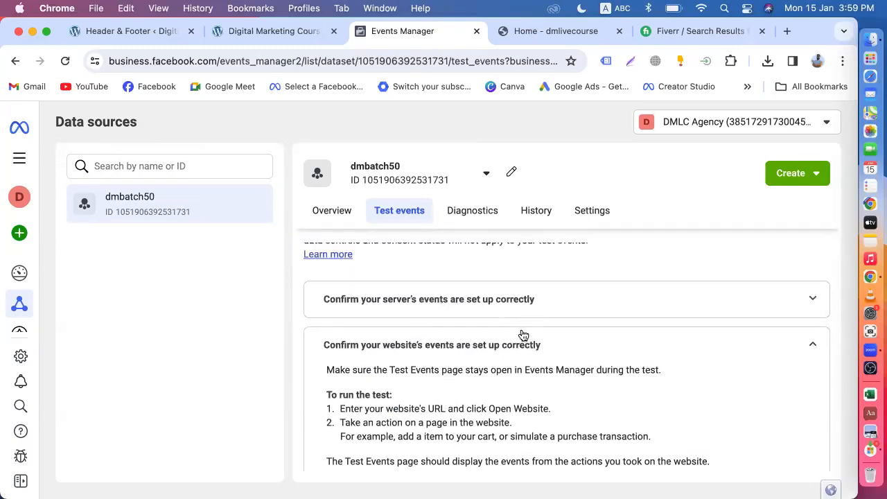
scroll(521, 335, "down", 3)
left_click(396, 387)
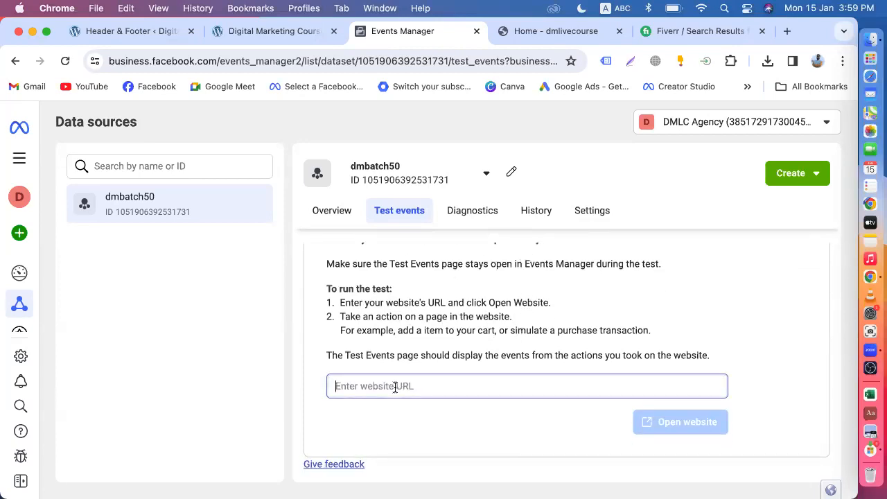
left_click(248, 31)
left_click(266, 59)
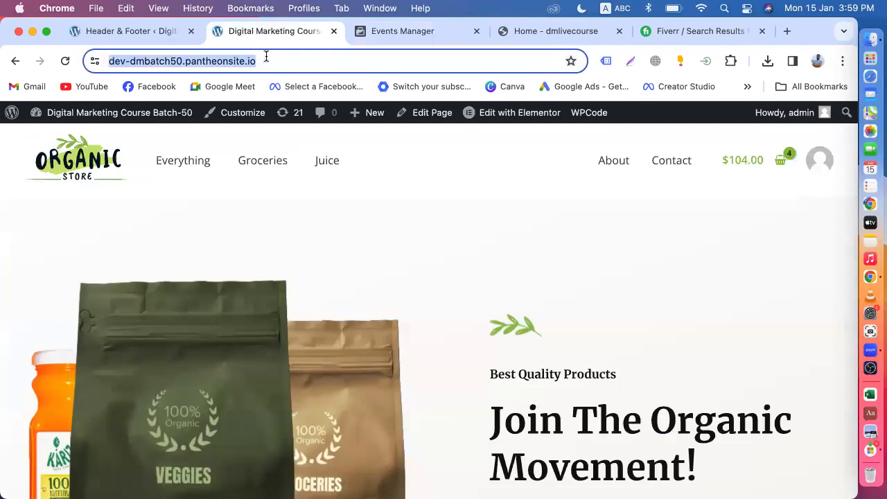
right_click(267, 59)
left_click(317, 171)
Paste the store address into the Test events website field and select it.
left_click(397, 33)
right_click(387, 380)
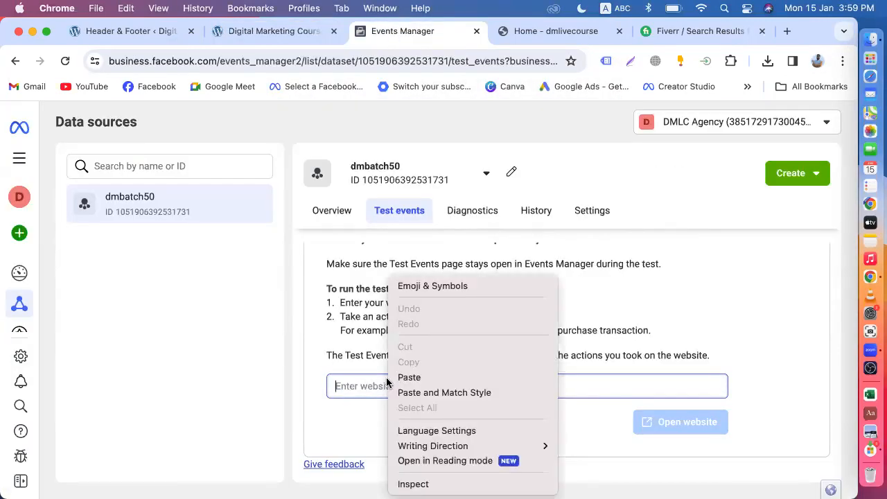
left_click(409, 378)
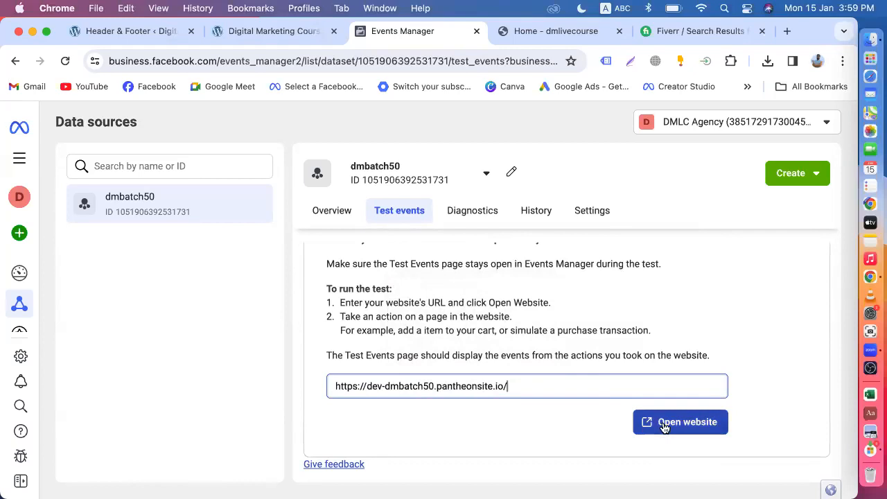
scroll(537, 312, "up", 4)
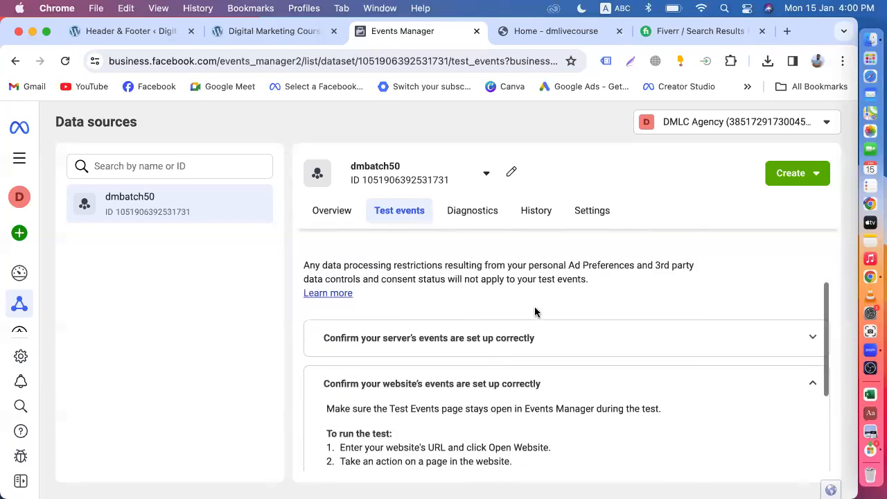
scroll(537, 312, "down", 4)
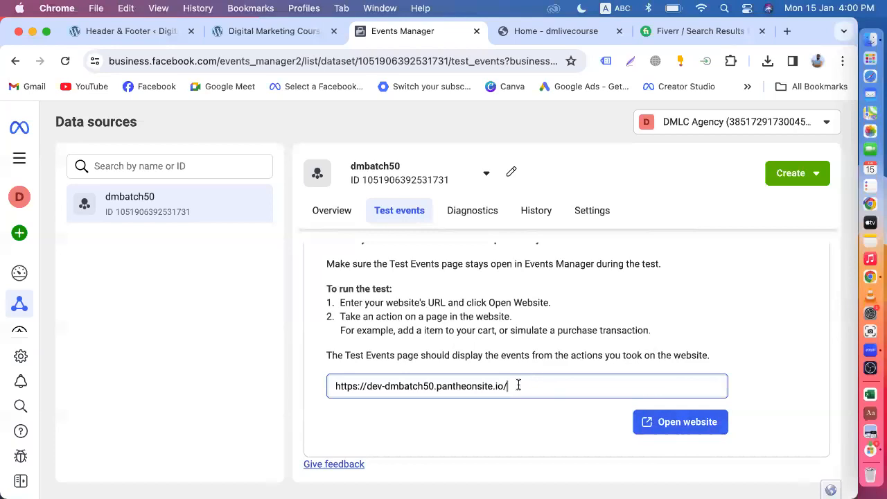
left_click_drag(508, 387, 309, 388)
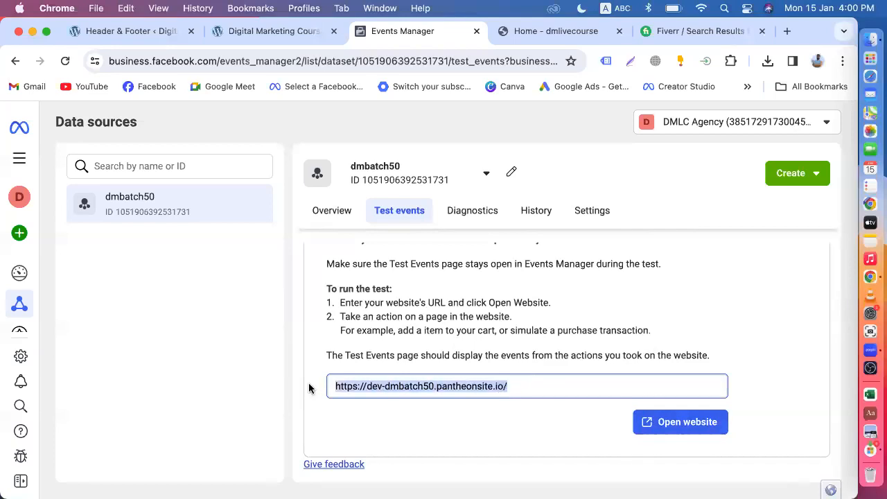
Open the Organic Store site and add Hand Sanitizer to the cart.
left_click(685, 424)
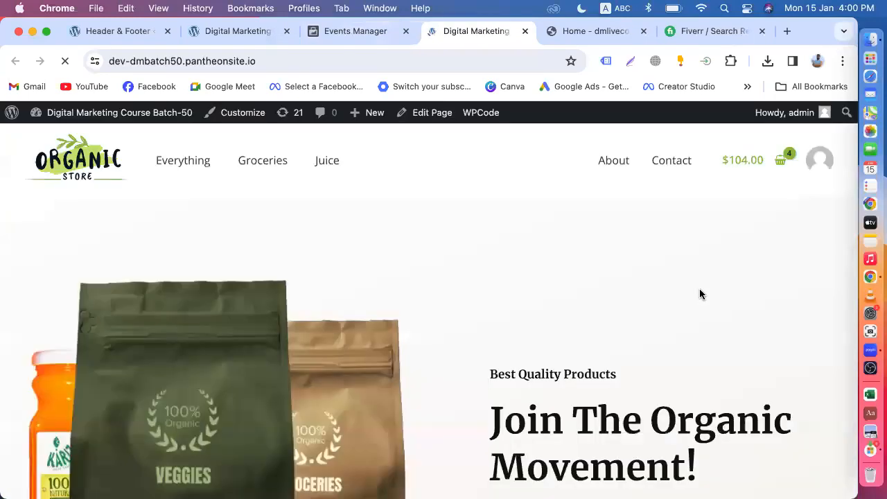
scroll(507, 301, "down", 10)
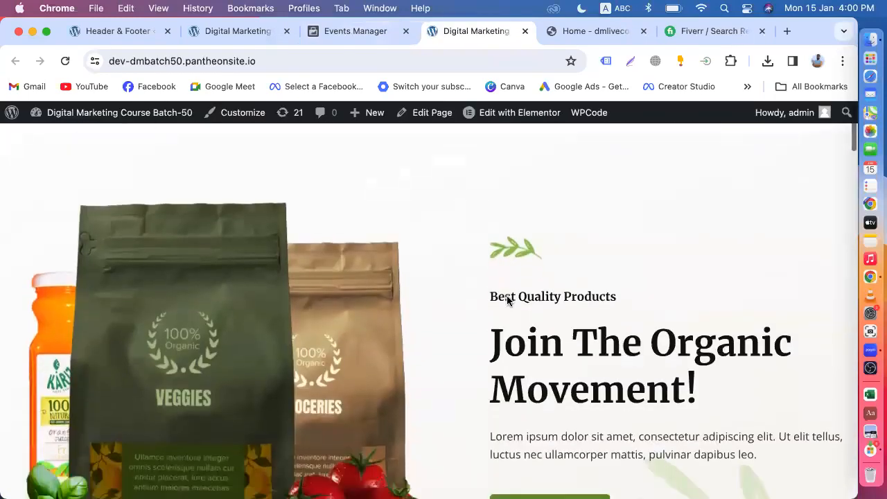
scroll(507, 300, "down", 1)
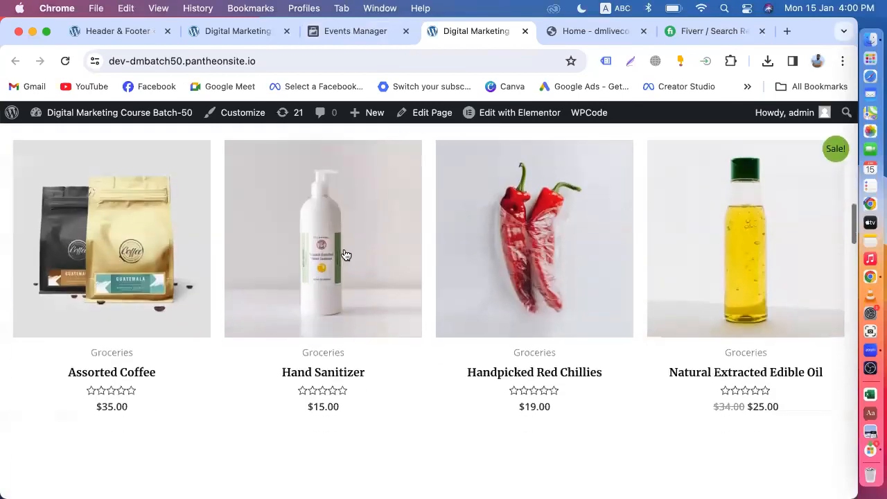
left_click(331, 264)
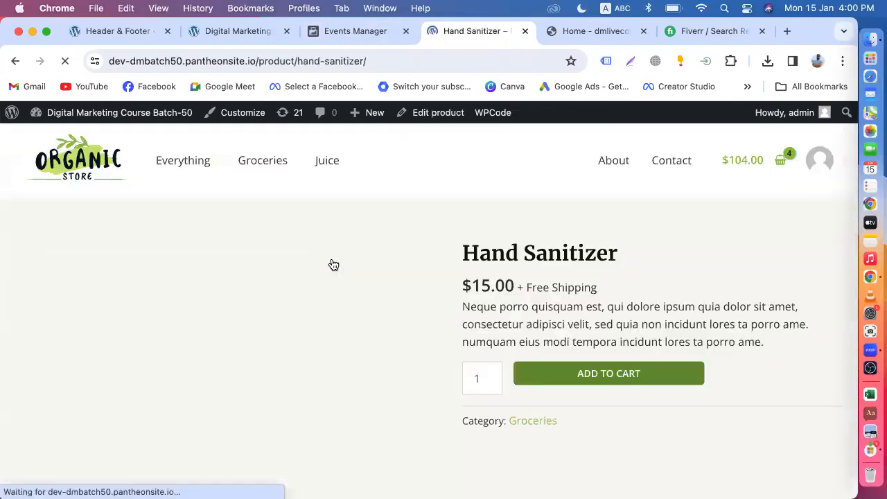
scroll(526, 244, "down", 2)
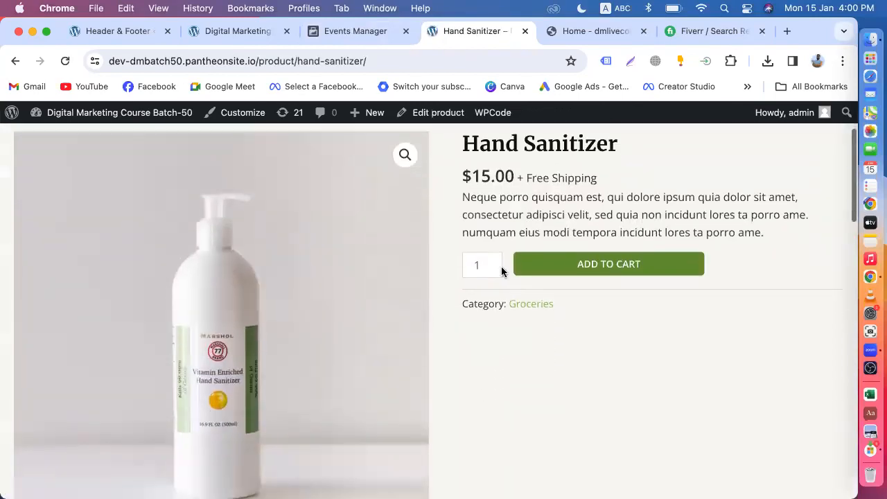
left_click(577, 267)
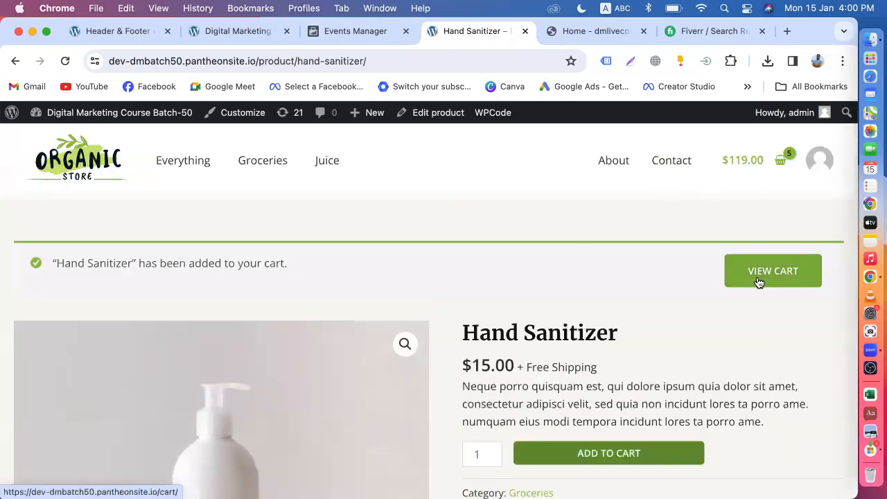
Proceed from the cart to checkout with a $119.00 total, then return to Events Manager.
left_click(780, 171)
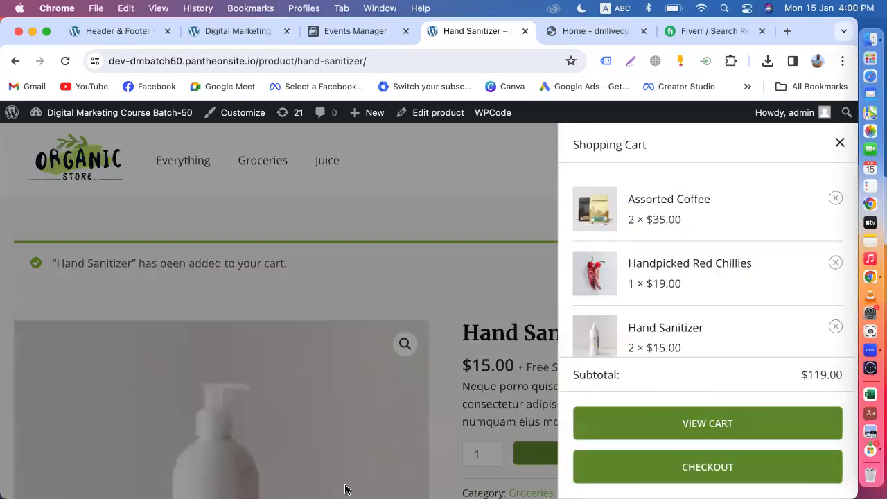
left_click(669, 469)
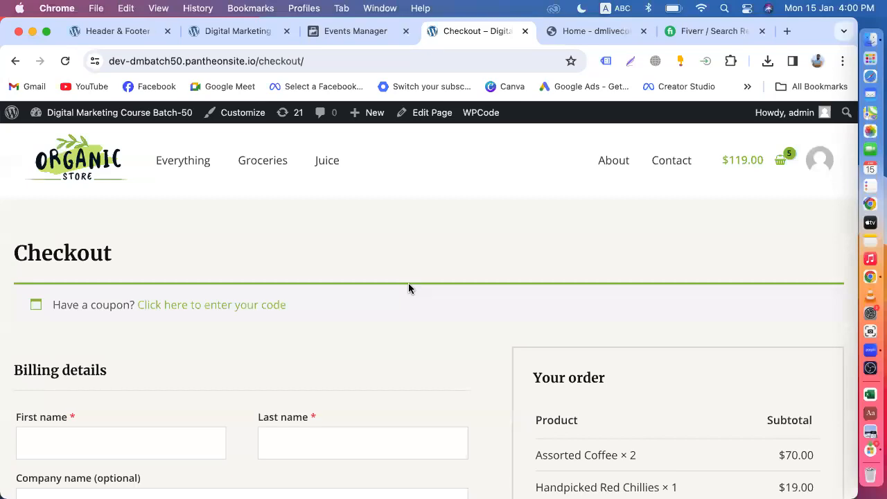
scroll(409, 289, "down", 10)
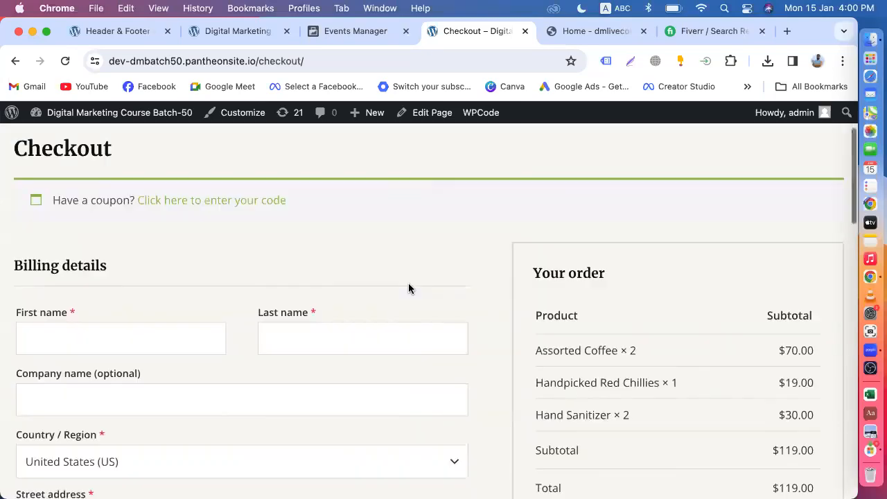
left_click(341, 38)
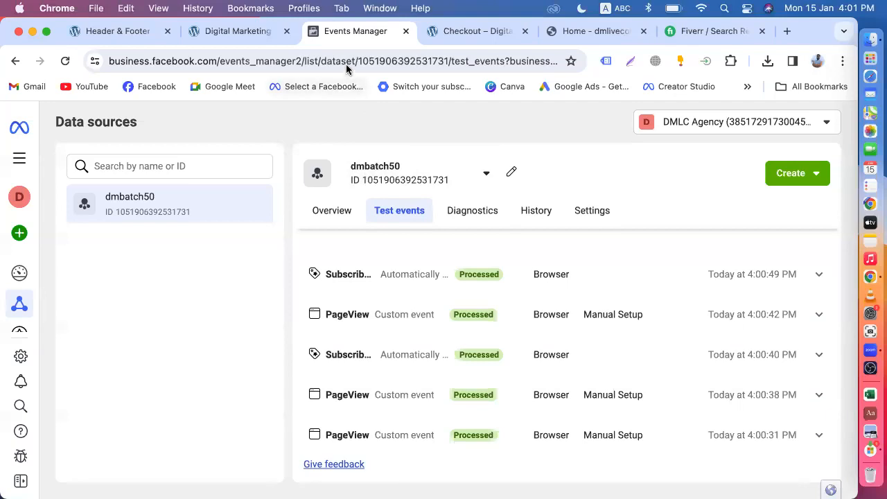
From the WordPress admin dashboard, open the live store via Visit Site in a new tab.
left_click(467, 30)
scroll(177, 183, "up", 5)
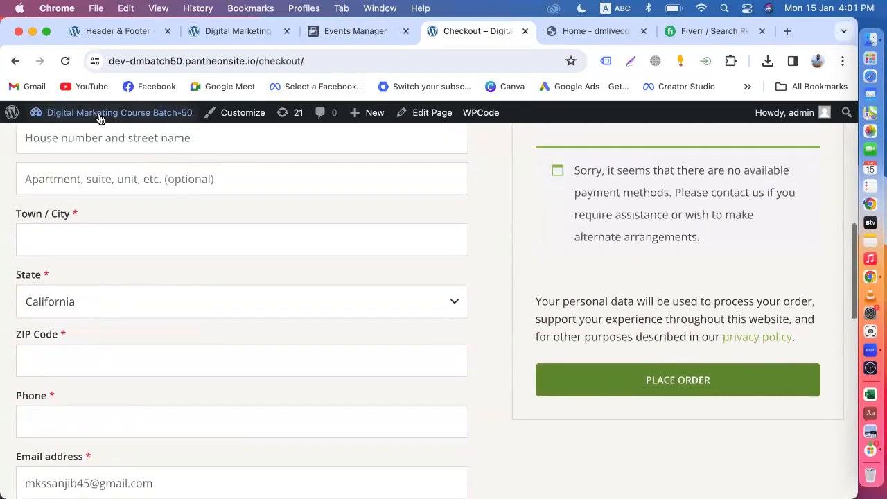
left_click(87, 119)
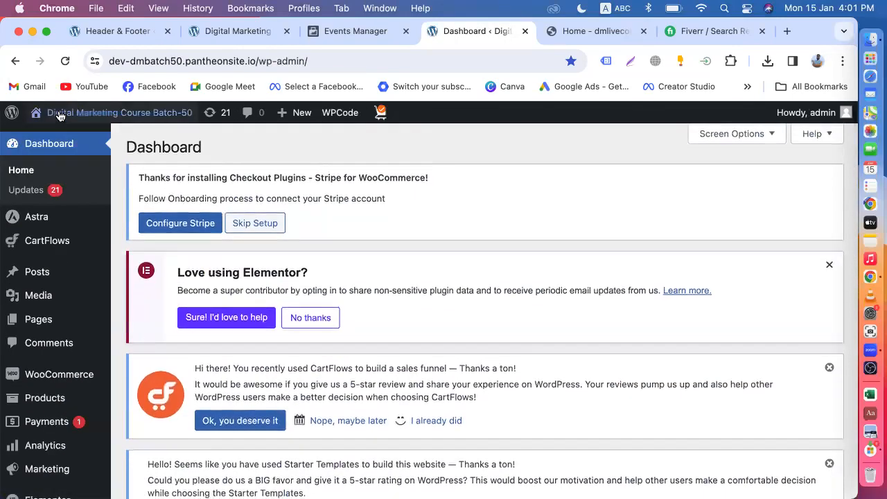
mouse_move(50, 128)
left_click(348, 31)
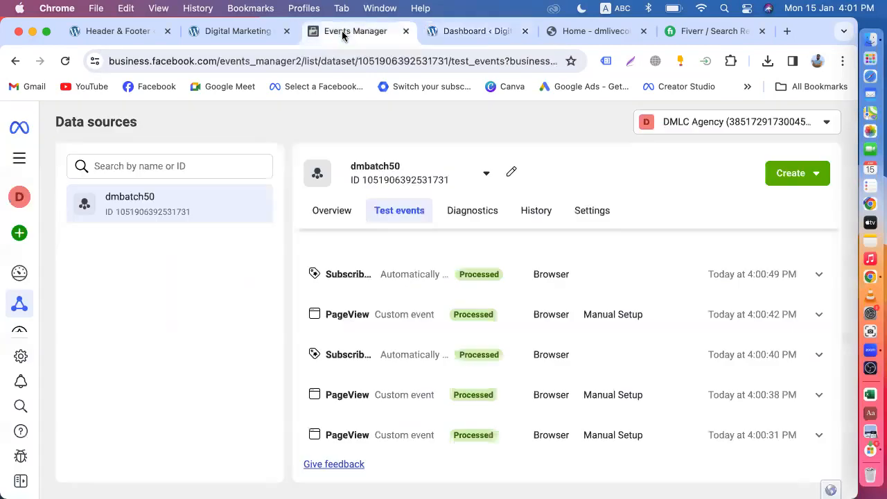
left_click(465, 35)
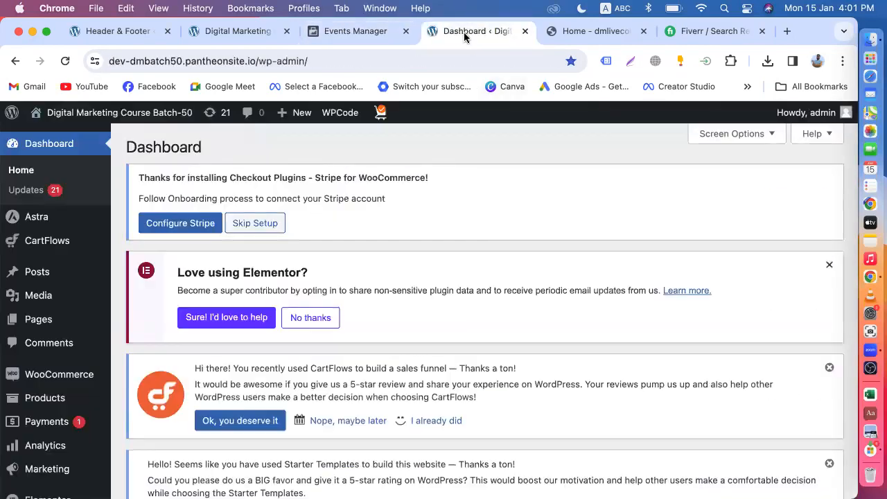
mouse_move(55, 113)
right_click(54, 134)
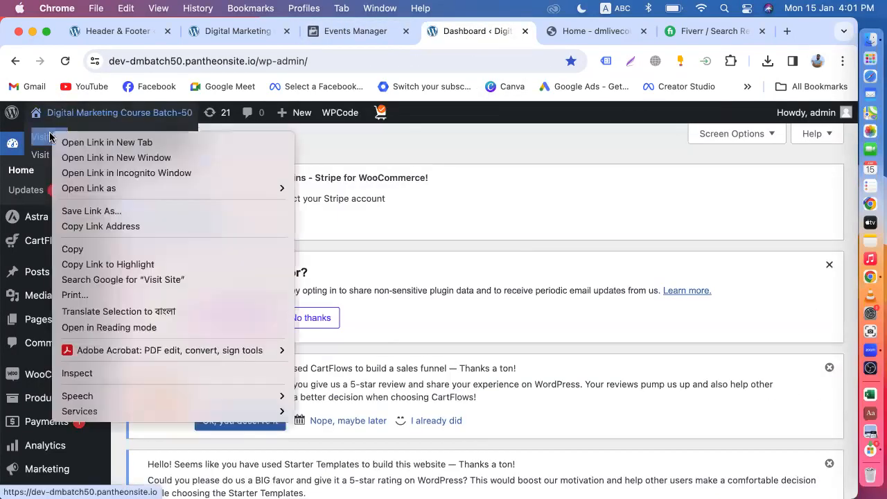
left_click(82, 144)
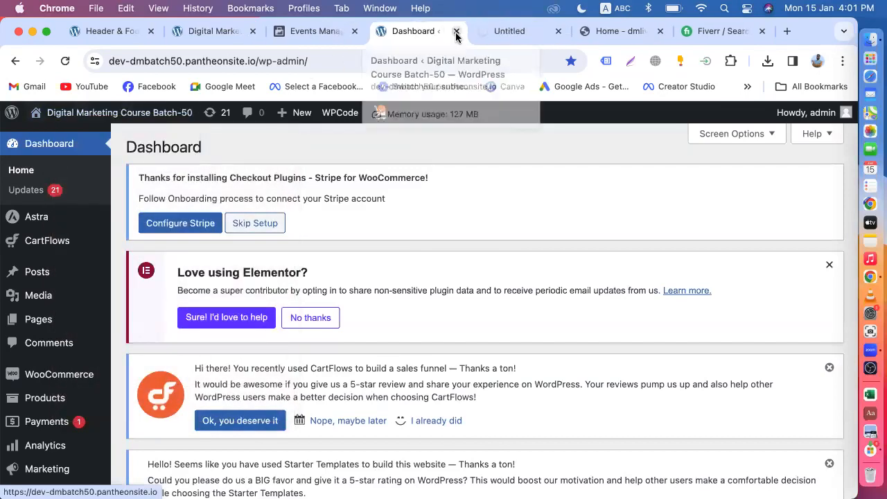
Close the dashboard tab, open Hand Sanitizer and add it to the cart again.
left_click(458, 32)
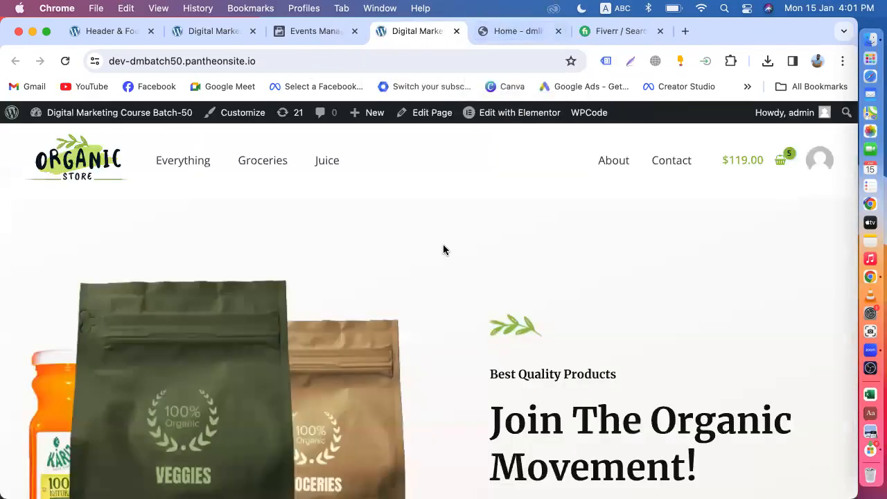
scroll(443, 249, "down", 5)
scroll(444, 250, "down", 10)
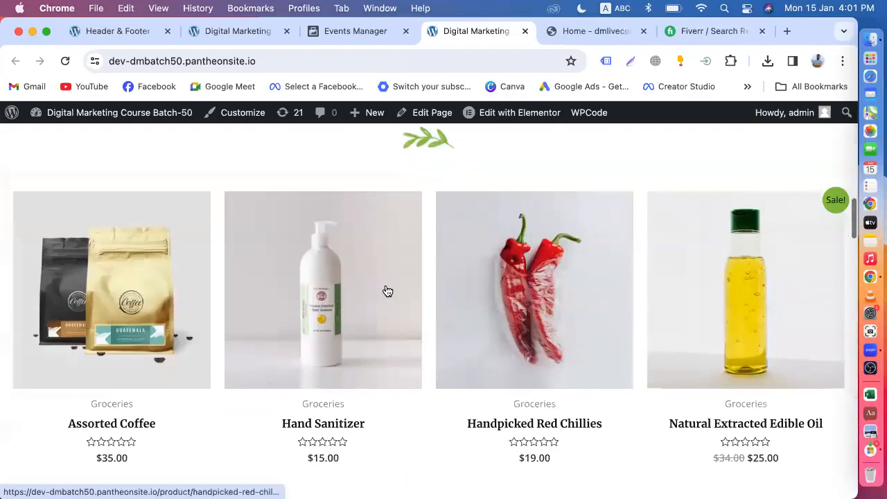
left_click(372, 289)
left_click(356, 31)
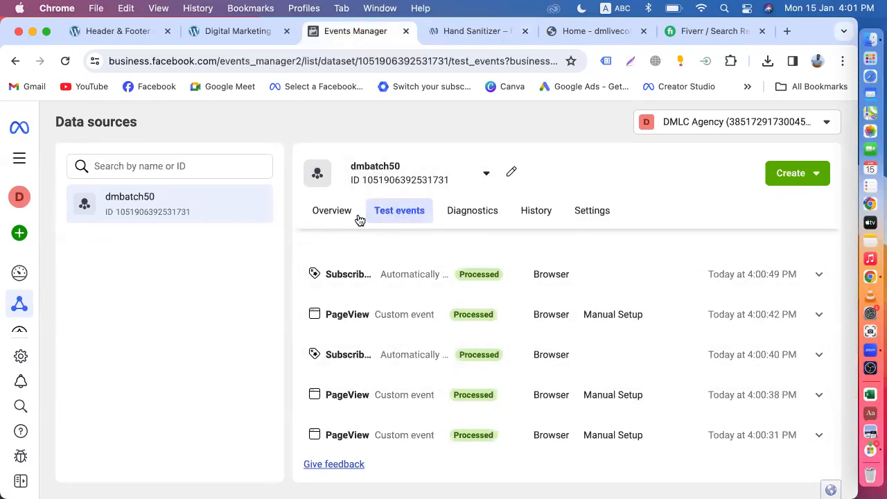
left_click(449, 35)
left_click(571, 313)
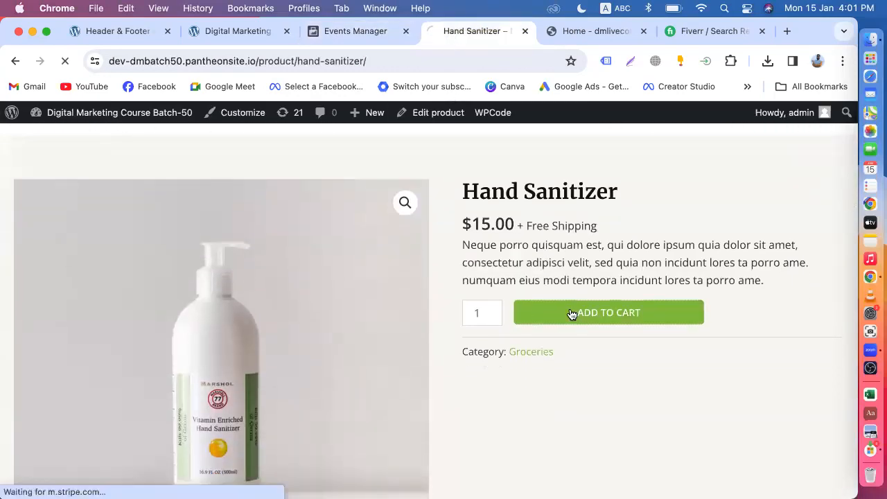
Reload Events Manager to refresh received events, then close the store tab.
left_click(374, 31)
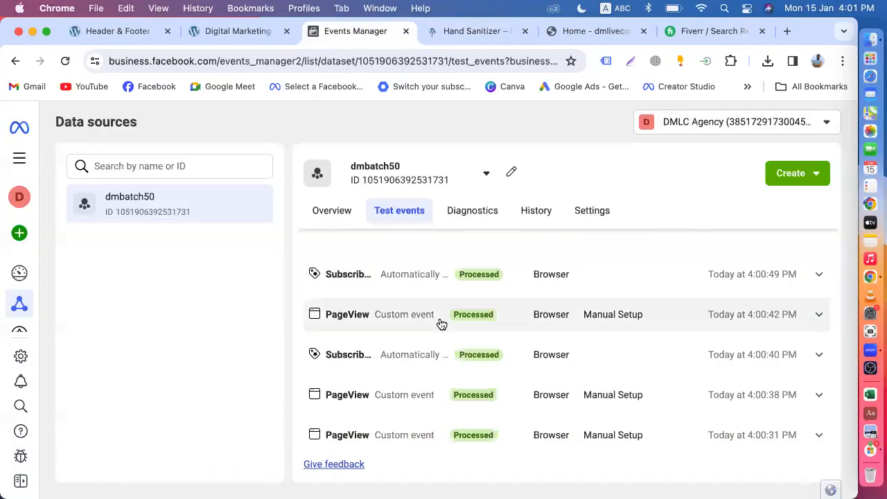
left_click(65, 61)
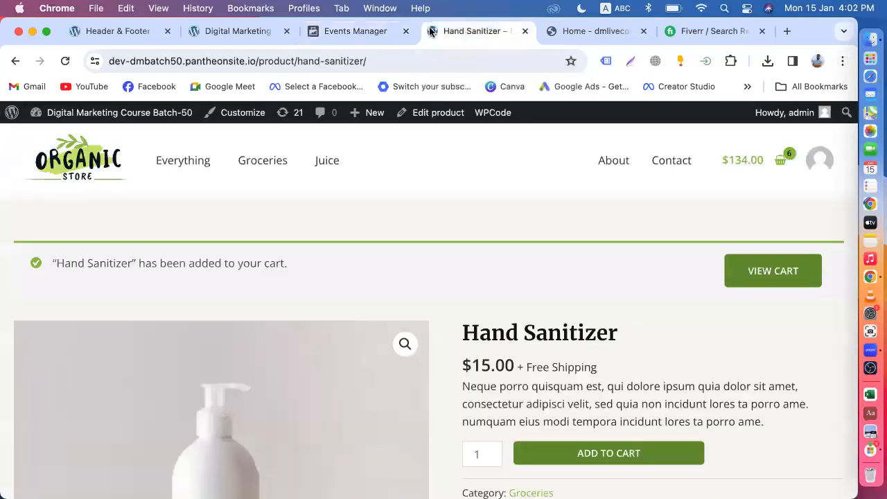
left_click(468, 32)
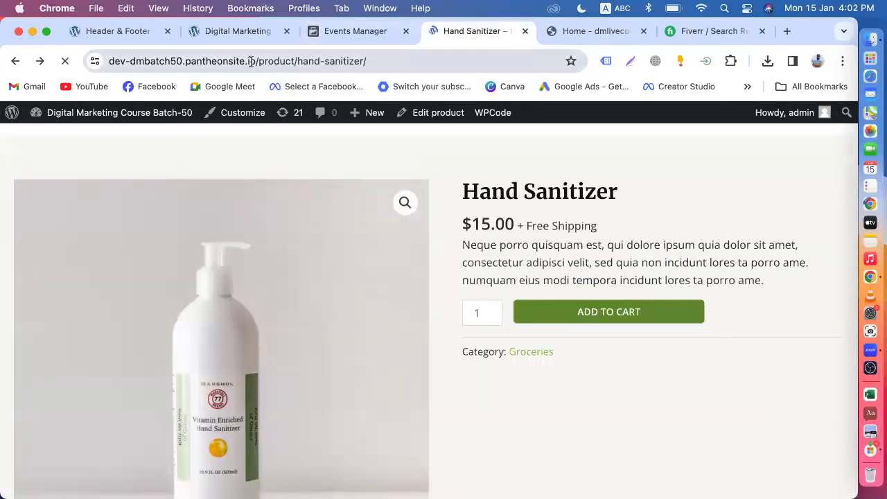
mouse_move(73, 112)
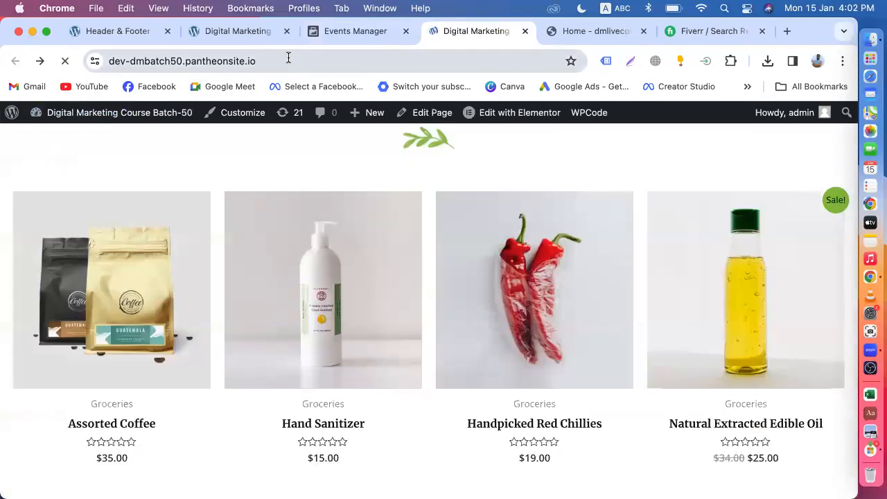
left_click(288, 60)
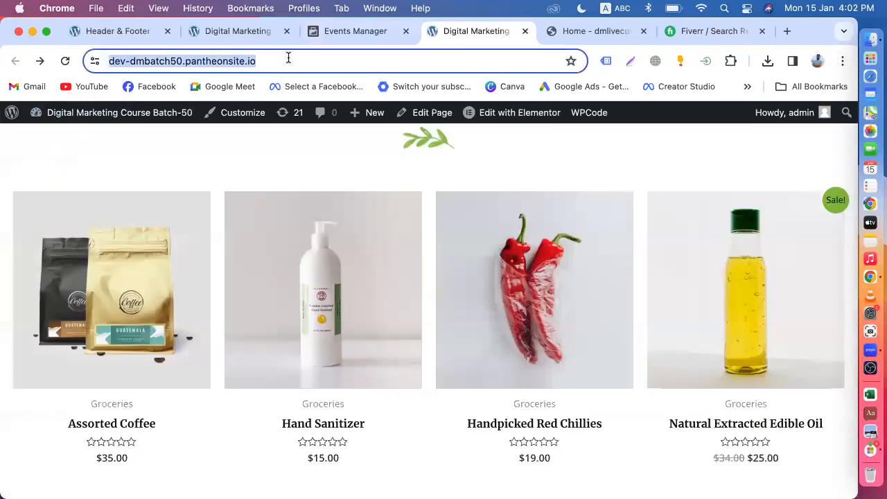
left_click(525, 31)
scroll(460, 358, "down", 5)
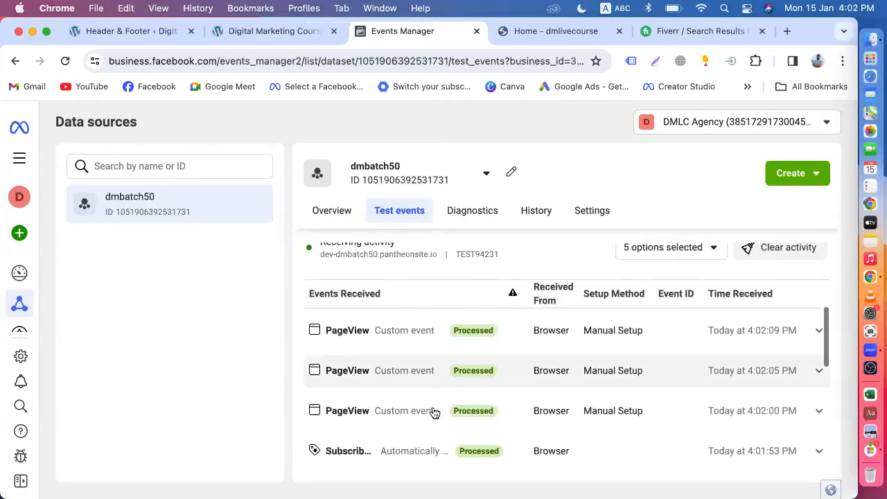
scroll(471, 372, "up", 2)
scroll(472, 368, "down", 5)
scroll(464, 344, "down", 10)
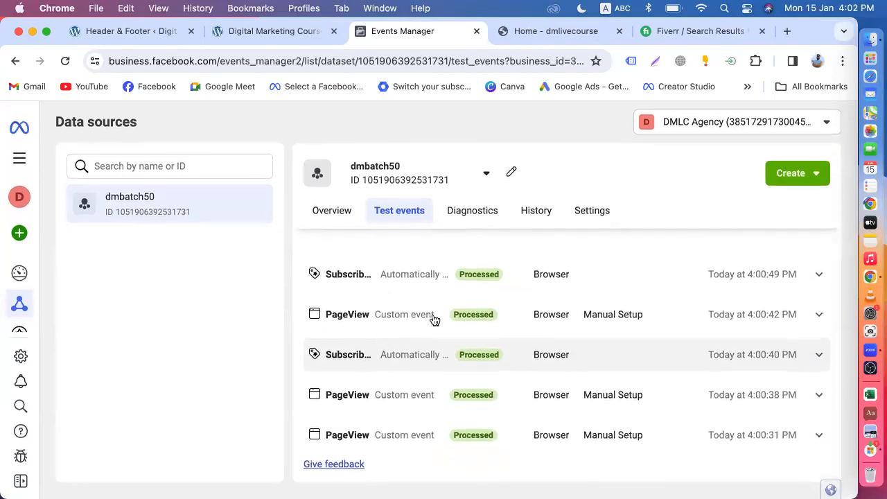
scroll(434, 372, "up", 5)
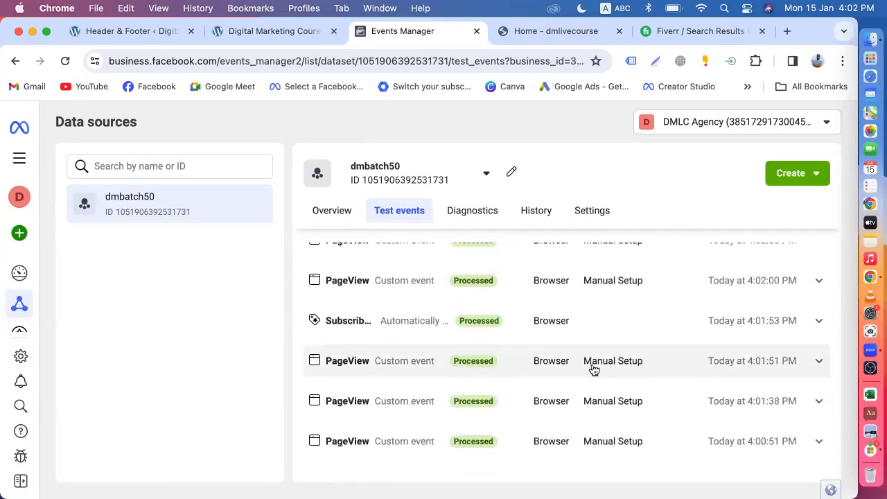
scroll(417, 325, "up", 5)
scroll(417, 325, "up", 2)
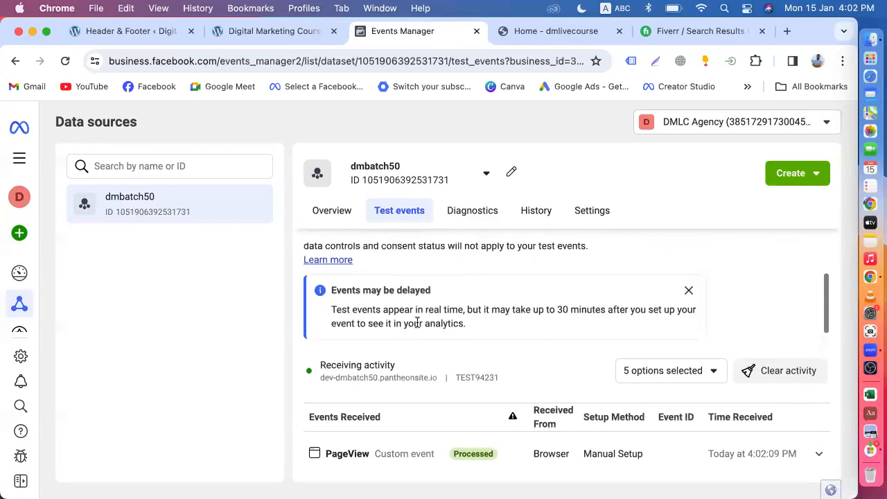
scroll(347, 322, "down", 2)
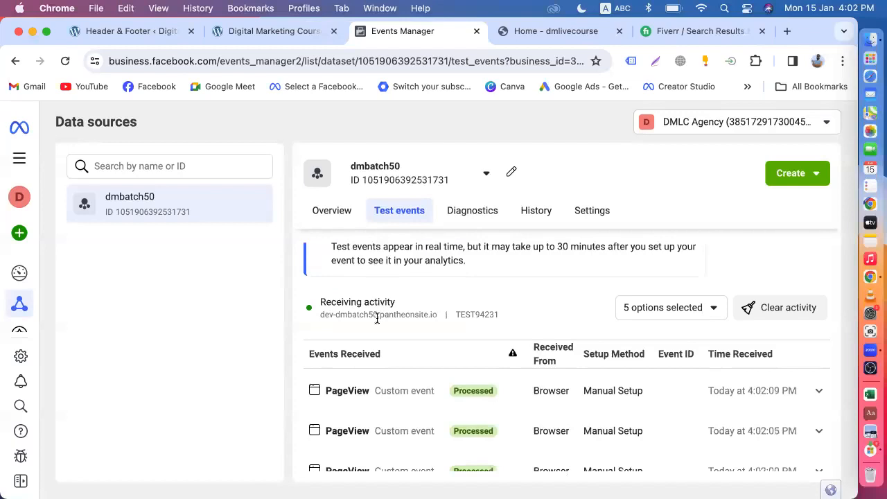
left_click_drag(439, 313, 320, 316)
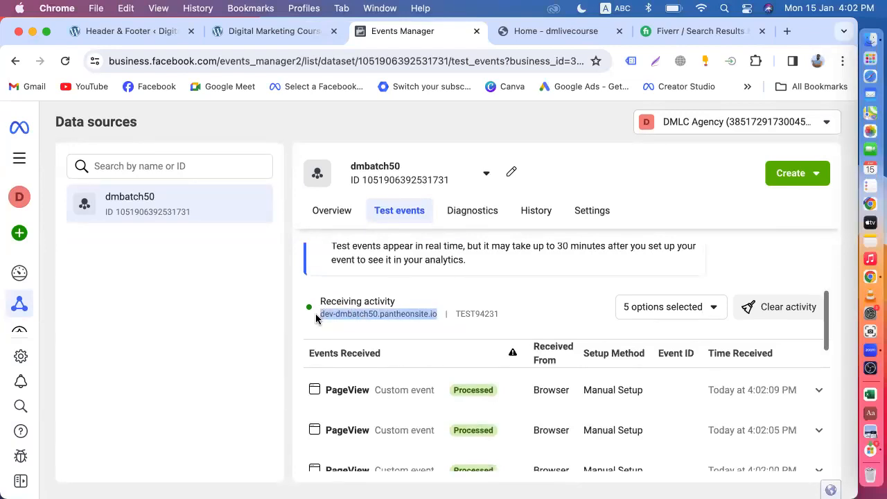
scroll(316, 315, "up", 3)
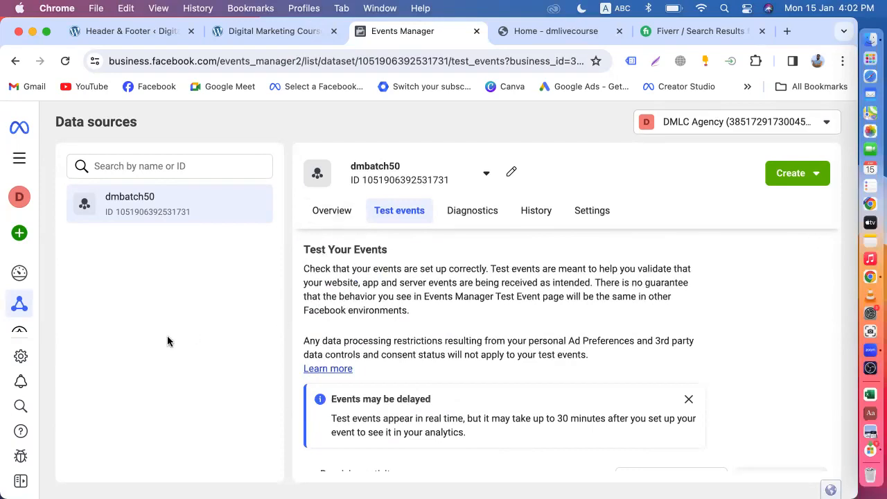
In Business Settings, expand Data Sources and go from Pixels to the Datasets list showing dmbatch50.
left_click(22, 357)
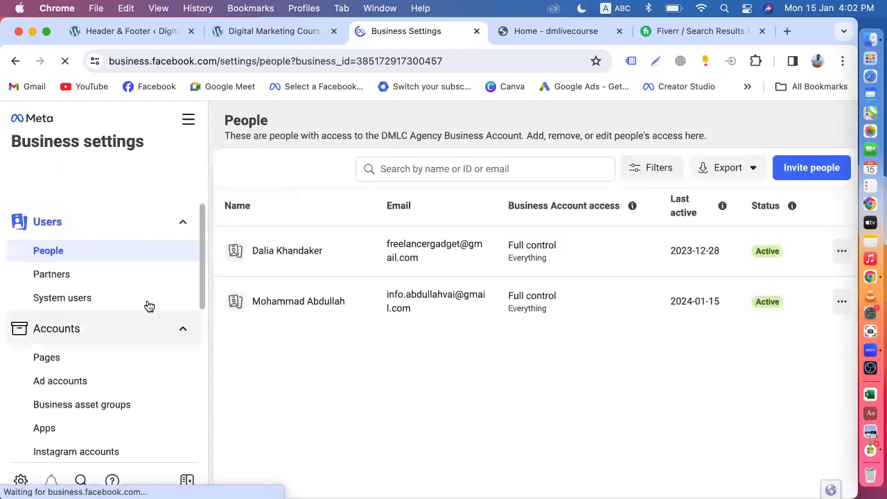
scroll(151, 318, "down", 5)
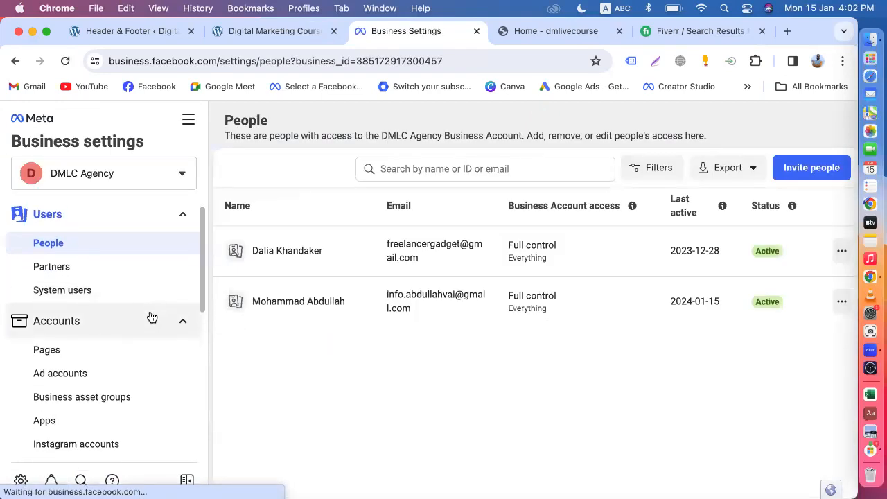
scroll(152, 318, "down", 1)
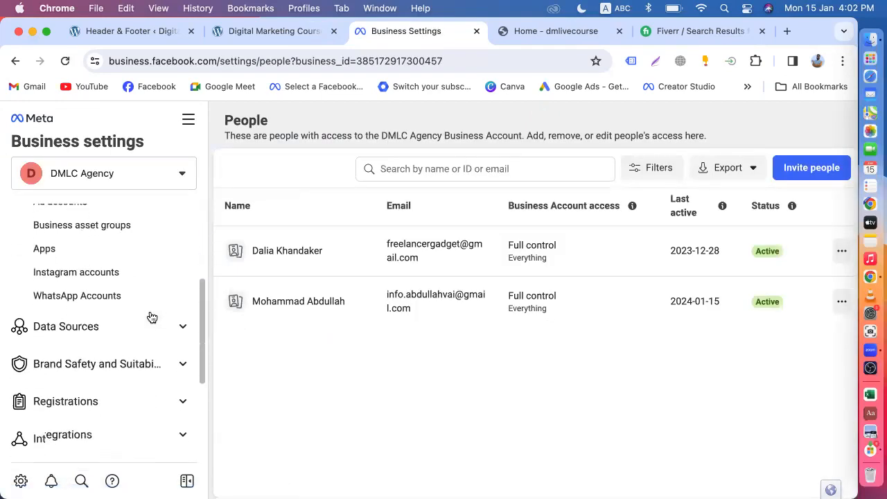
left_click(83, 326)
scroll(83, 331, "down", 2)
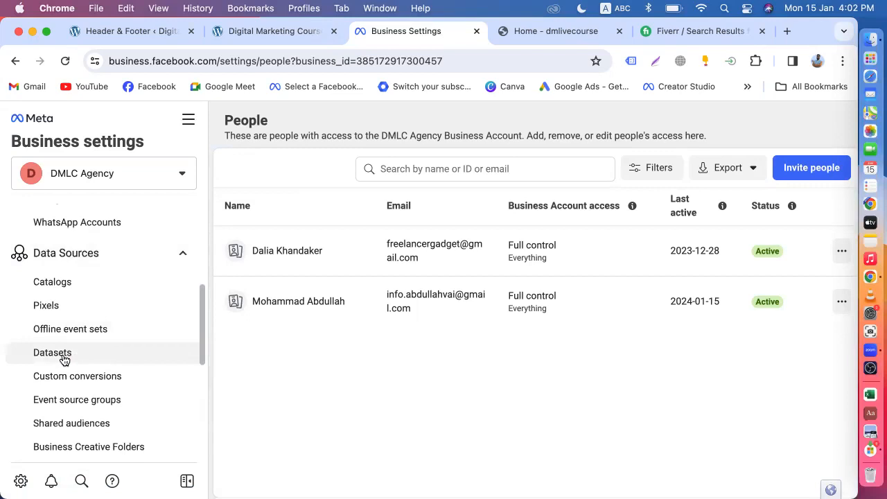
left_click(61, 314)
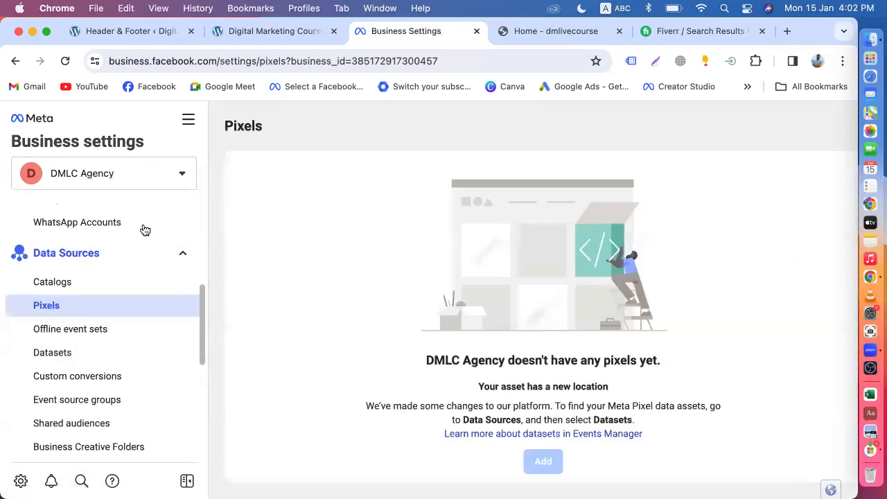
scroll(487, 316, "down", 1)
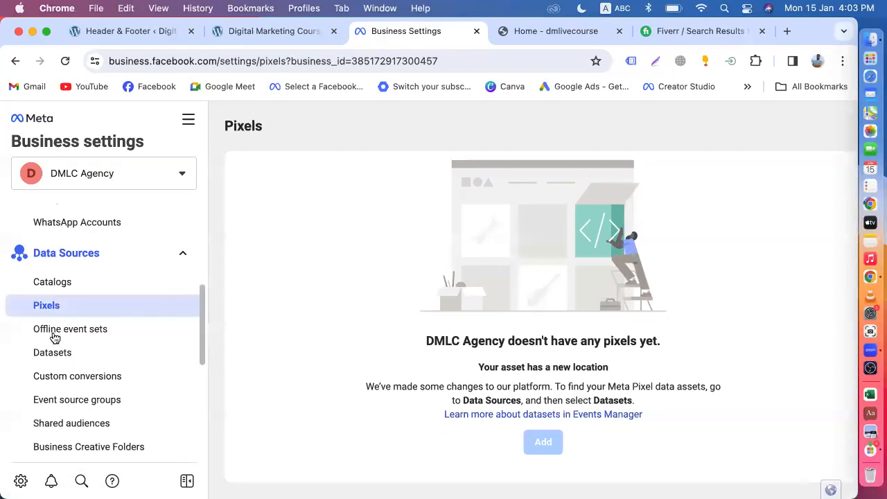
left_click(70, 355)
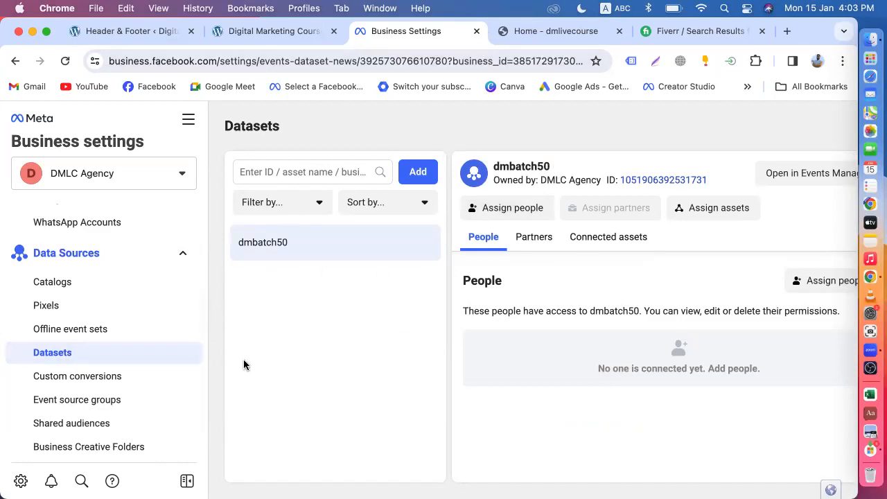
Go to Events Manager from the All tools menu and open the dmbatch50 dataset.
left_click(188, 117)
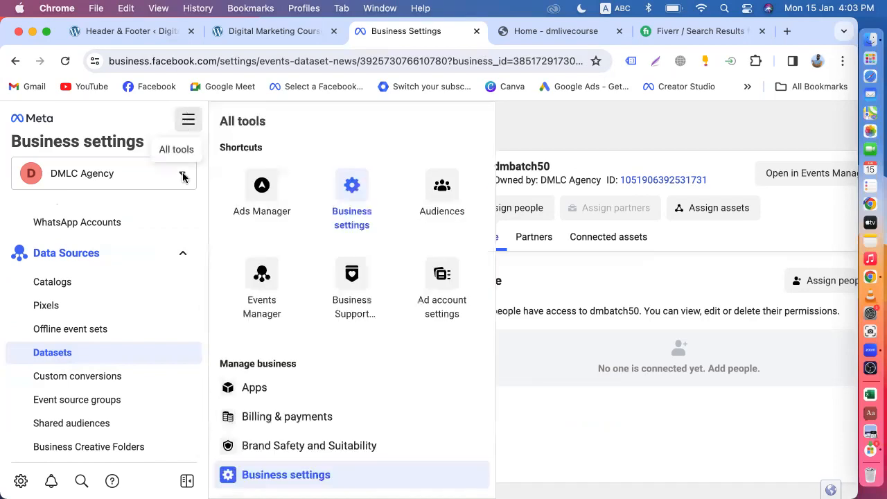
left_click(267, 284)
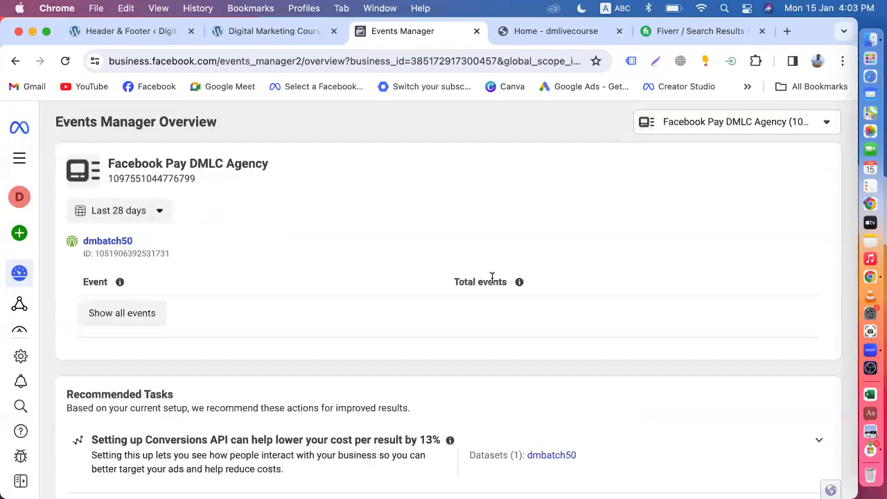
left_click(109, 242)
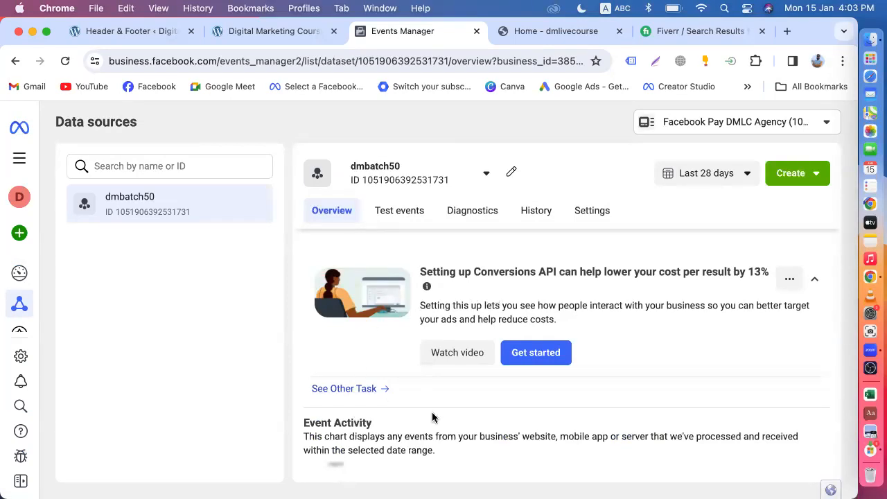
scroll(432, 416, "down", 10)
scroll(432, 418, "down", 2)
scroll(433, 417, "up", 2)
scroll(499, 454, "up", 3)
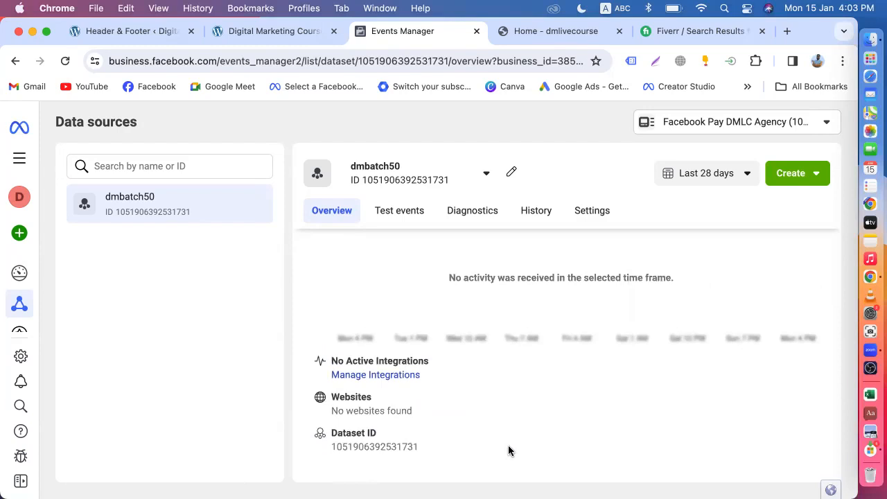
scroll(509, 451, "down", 3)
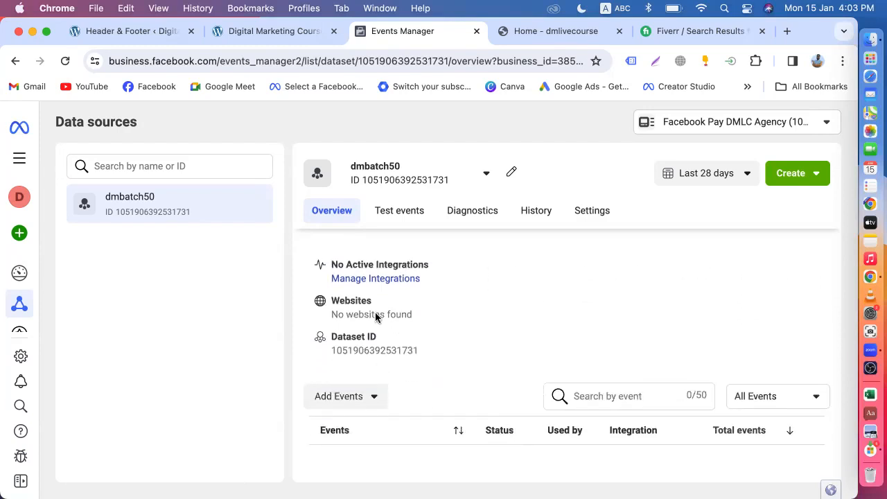
scroll(404, 318, "up", 5)
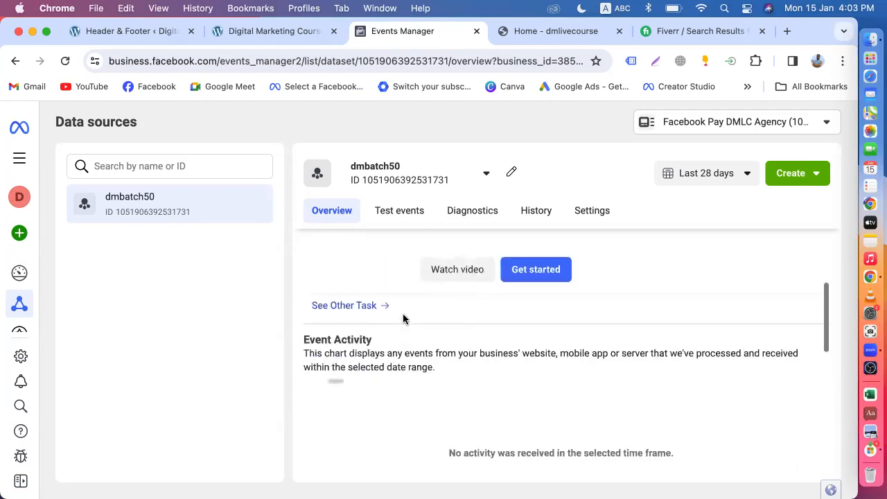
Review Test events for processed PageView events from dev-dmbatch50.pantheonsite.io, highlighting the domain.
left_click(404, 214)
scroll(504, 343, "down", 1)
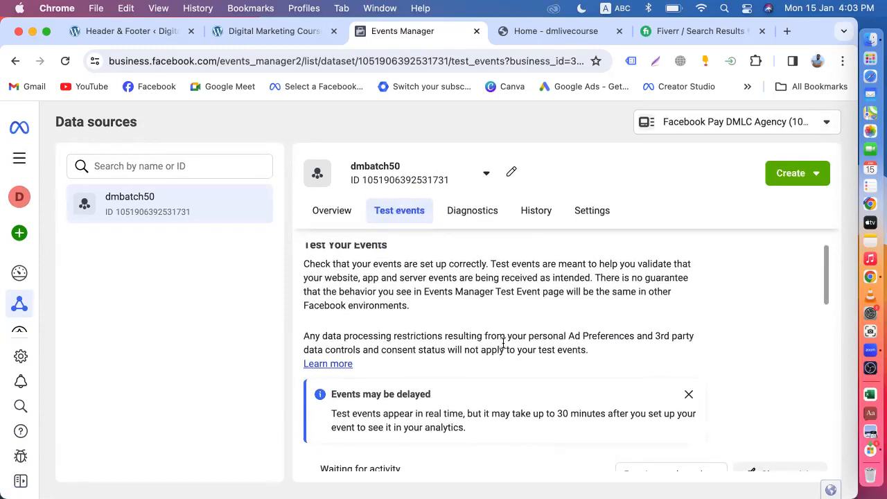
scroll(482, 395, "down", 4)
scroll(434, 404, "down", 5)
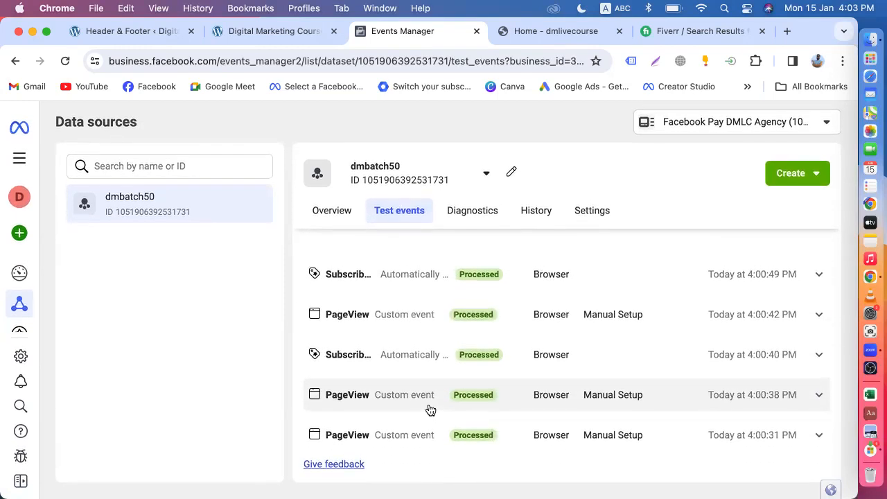
scroll(430, 410, "up", 10)
scroll(426, 410, "down", 5)
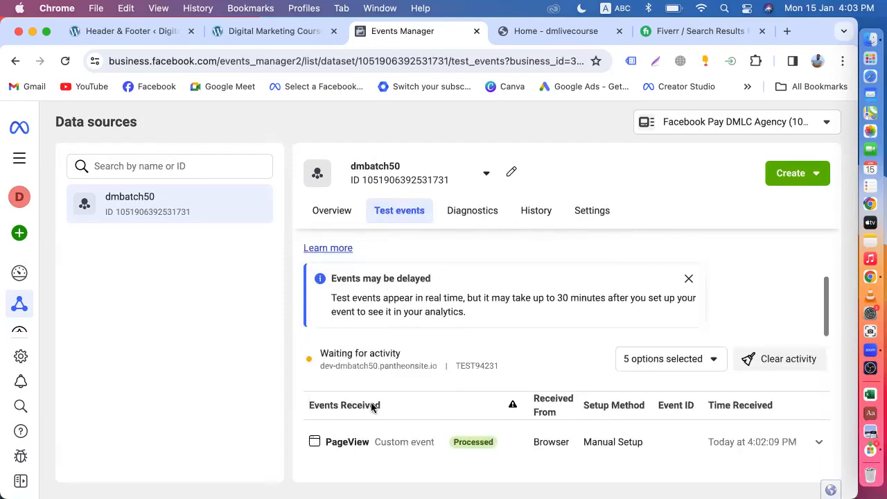
scroll(410, 401, "down", 2)
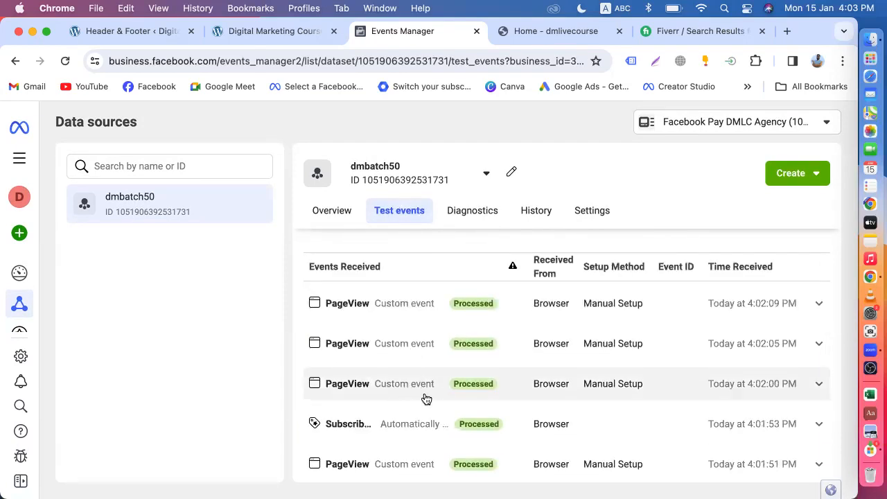
scroll(426, 400, "up", 3)
left_click_drag(321, 330, 442, 335)
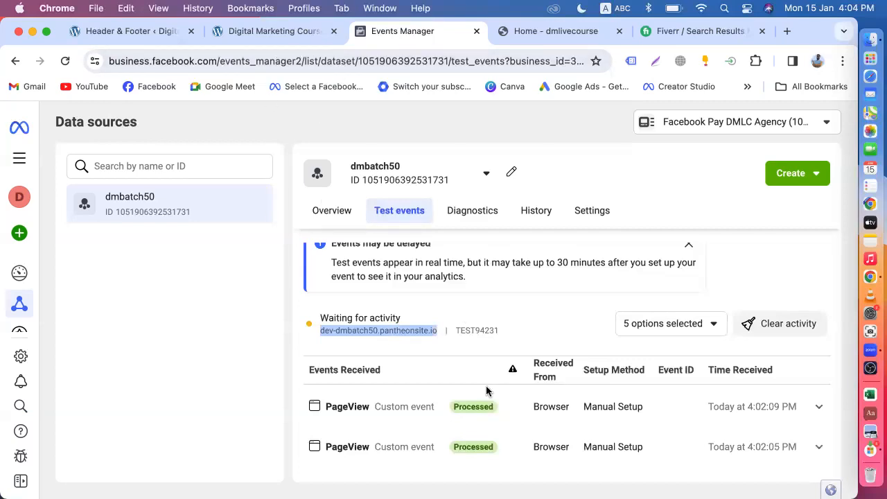
Browse the Fiverr facebook pixel gig listings, then go back to the Organic Store test site.
left_click(676, 32)
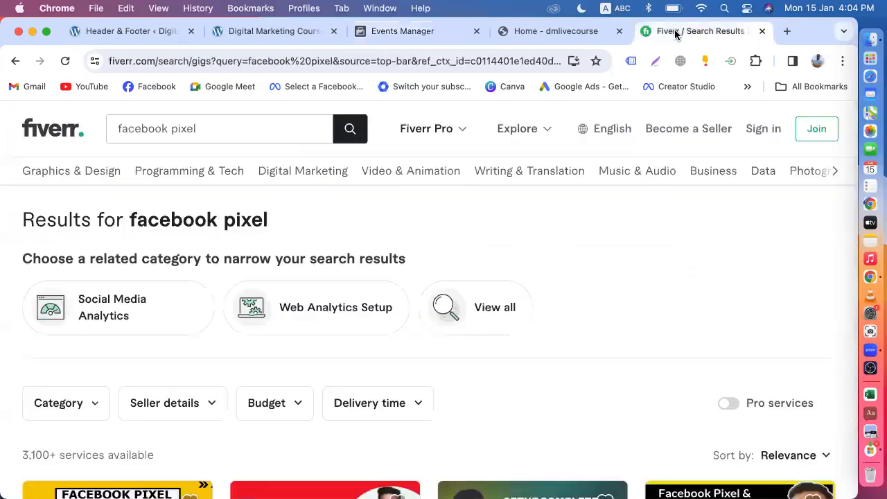
scroll(344, 266, "down", 5)
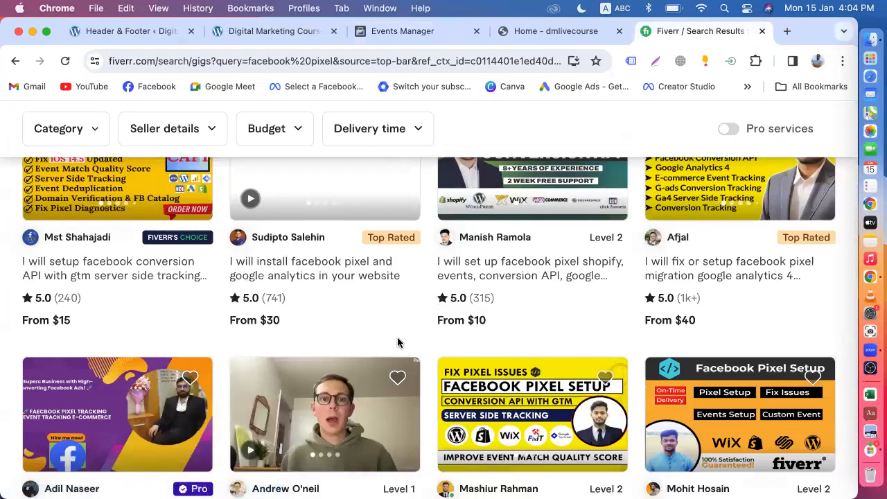
scroll(397, 342, "up", 1)
scroll(397, 343, "up", 2)
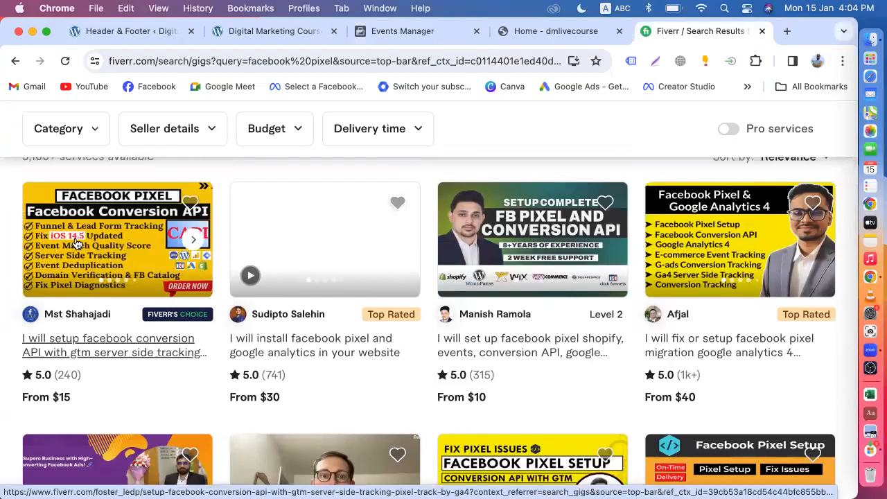
left_click(550, 38)
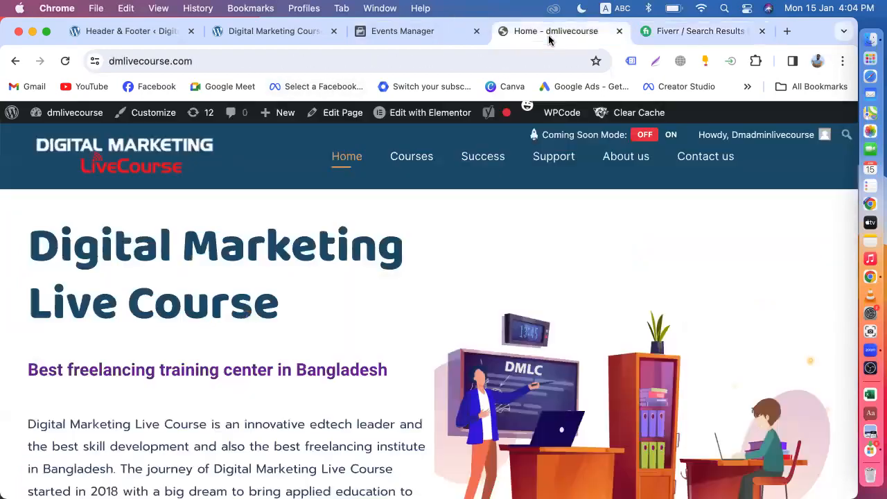
left_click(660, 37)
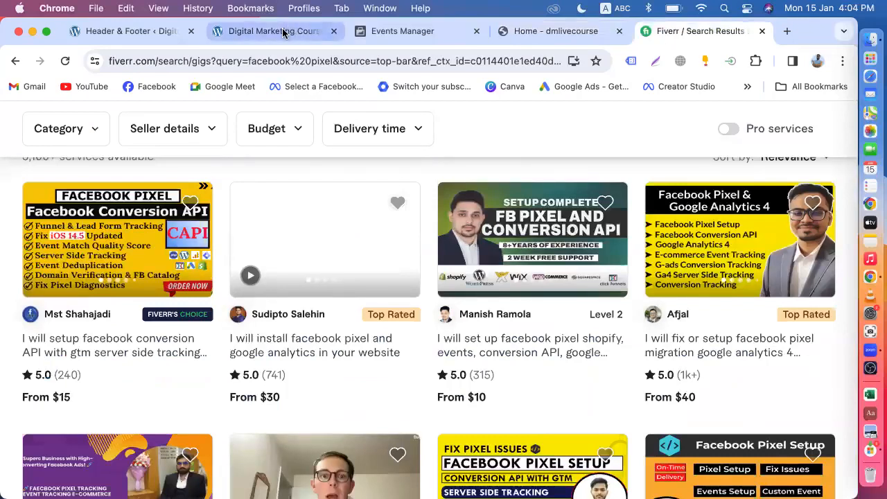
left_click(284, 32)
scroll(369, 273, "down", 10)
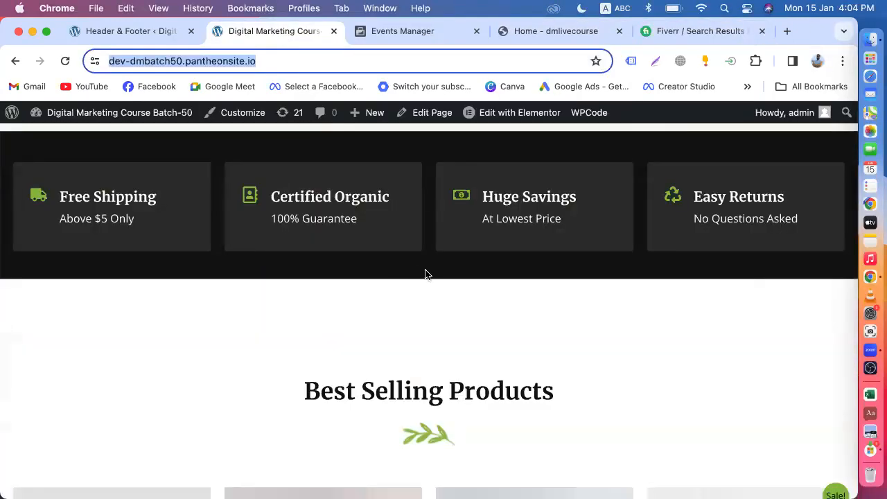
Scroll the Organic Store homepage, glance at the Fiverr pixel gigs, then return to the store.
scroll(436, 332, "down", 10)
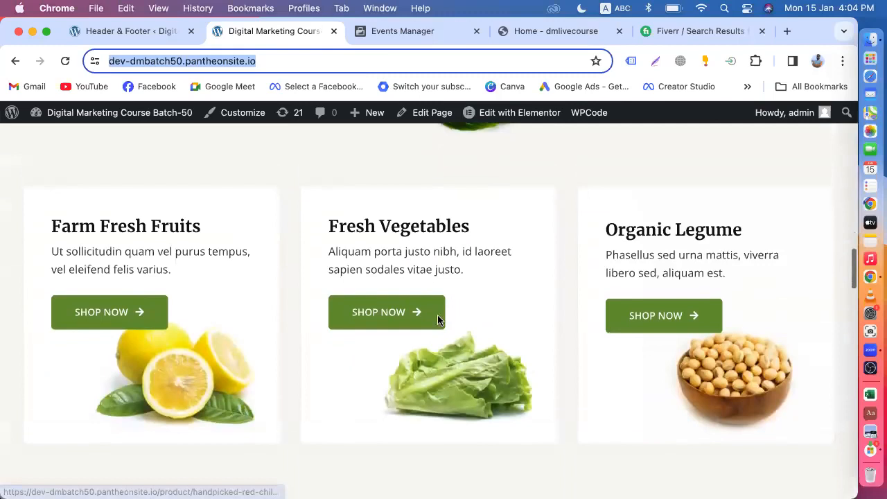
scroll(438, 315, "up", 20)
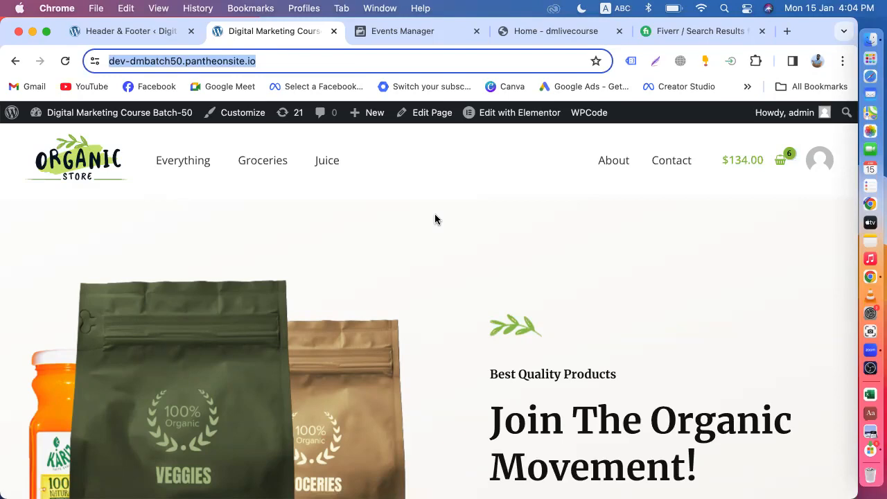
scroll(435, 217, "down", 6)
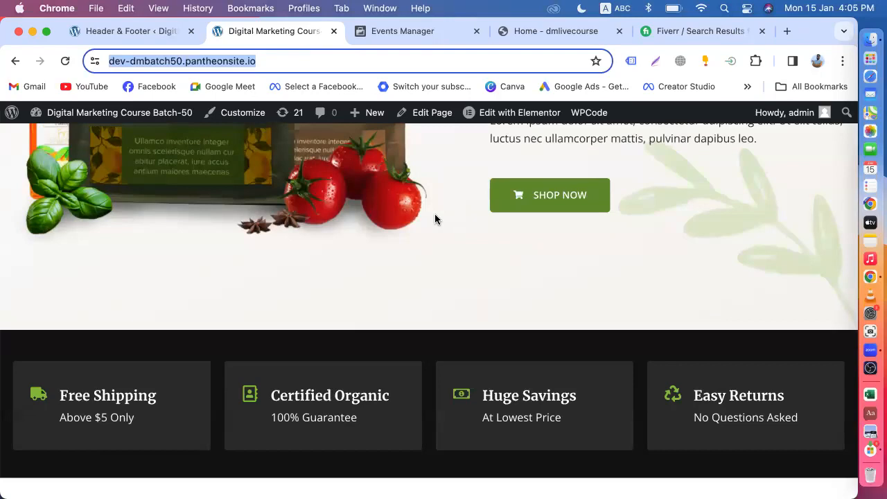
scroll(435, 213, "up", 6)
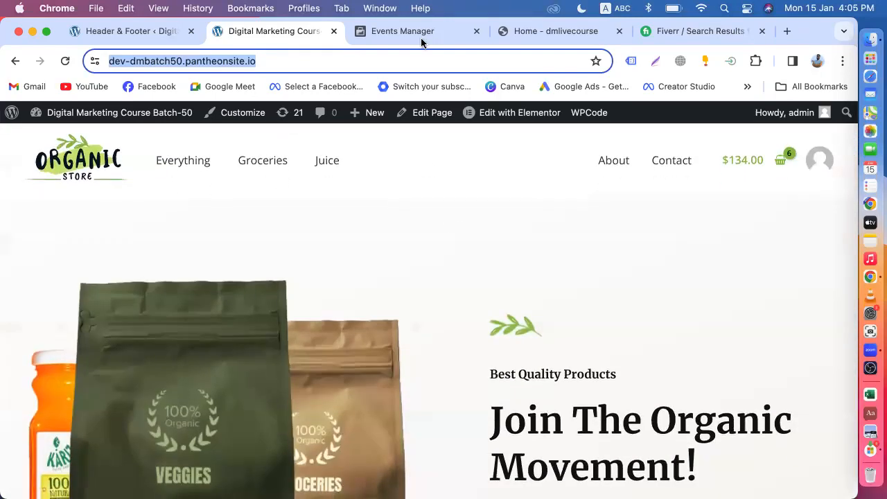
left_click(663, 34)
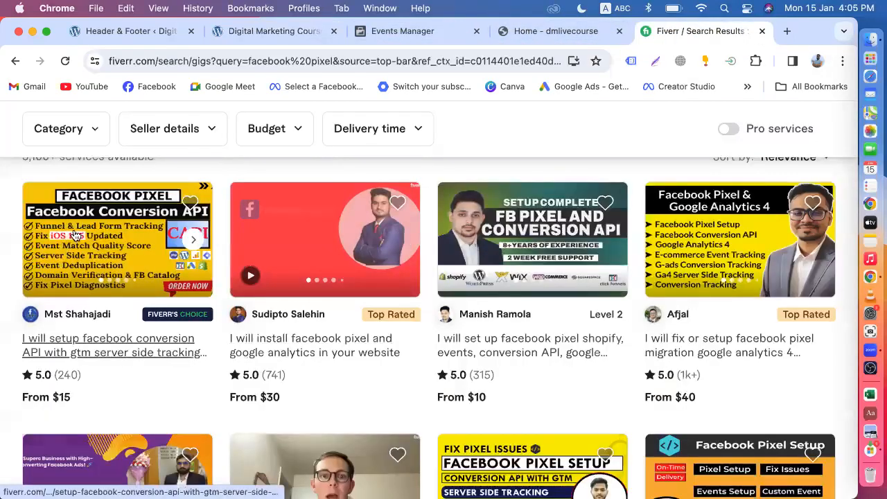
left_click(268, 43)
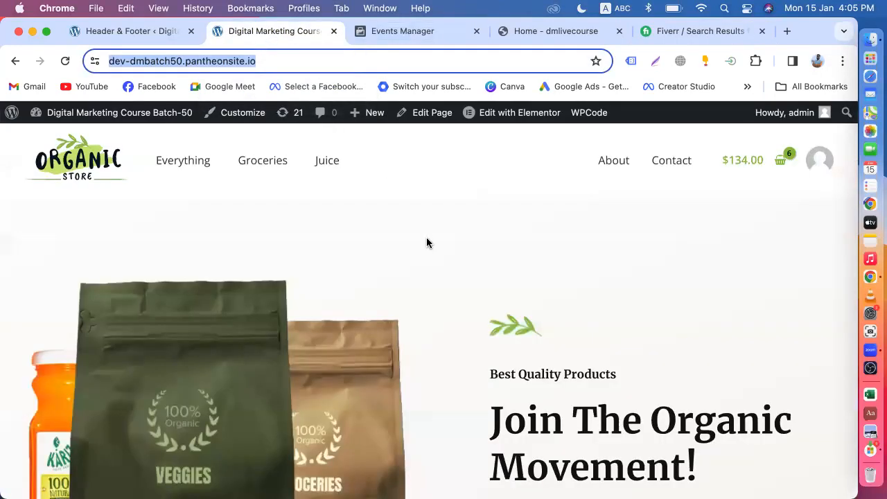
left_click(400, 32)
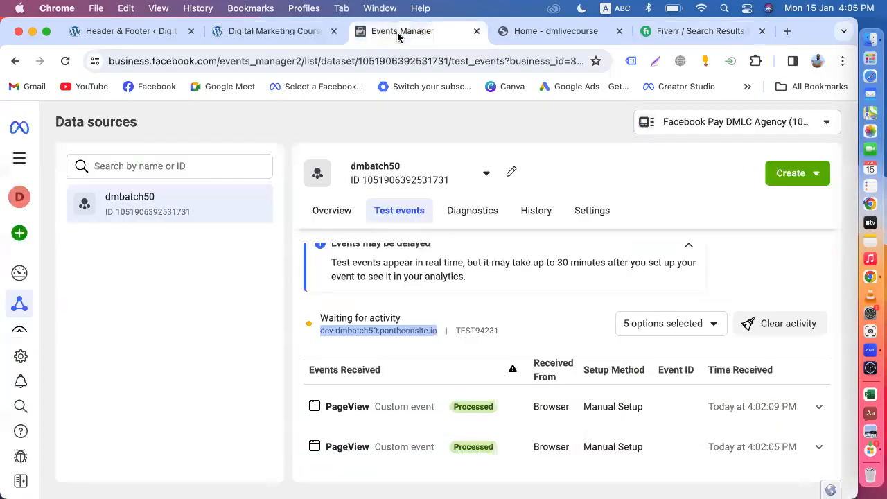
left_click(119, 32)
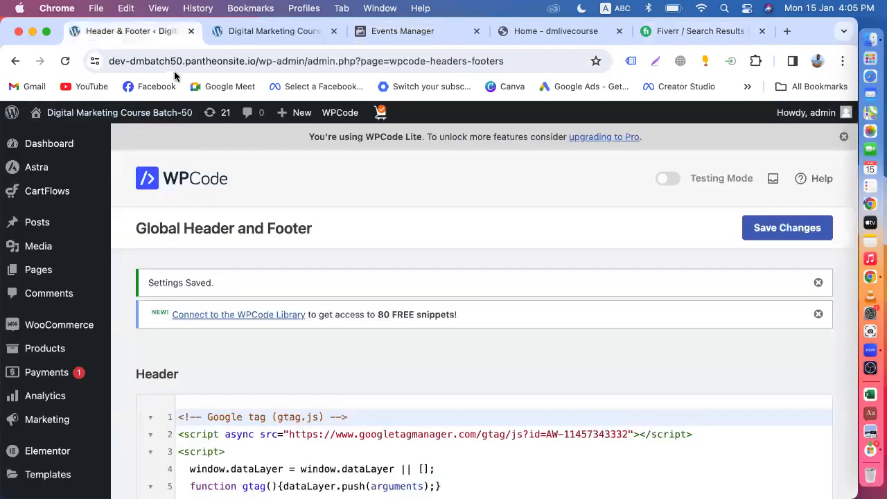
left_click(238, 33)
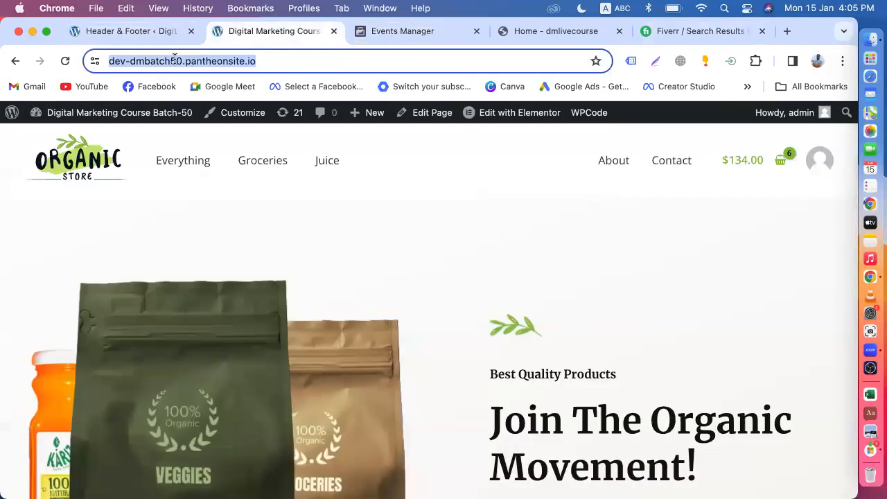
left_click(263, 63)
left_click_drag(302, 61, 90, 61)
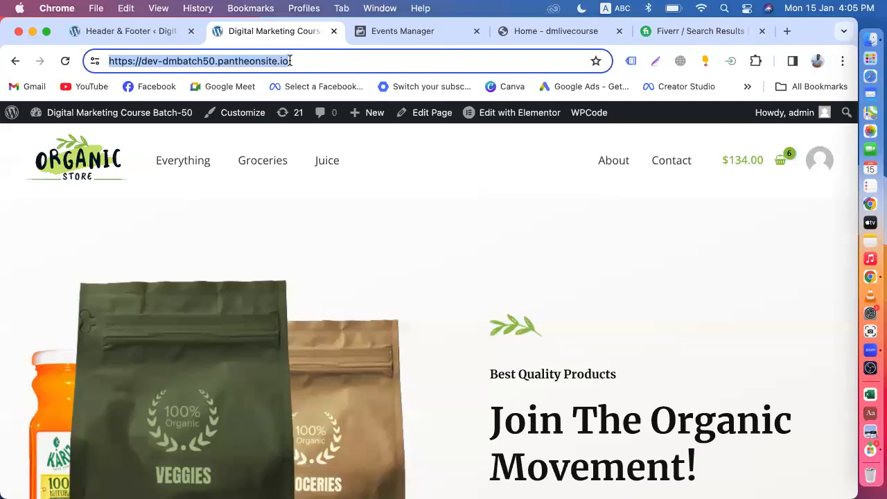
left_click(657, 33)
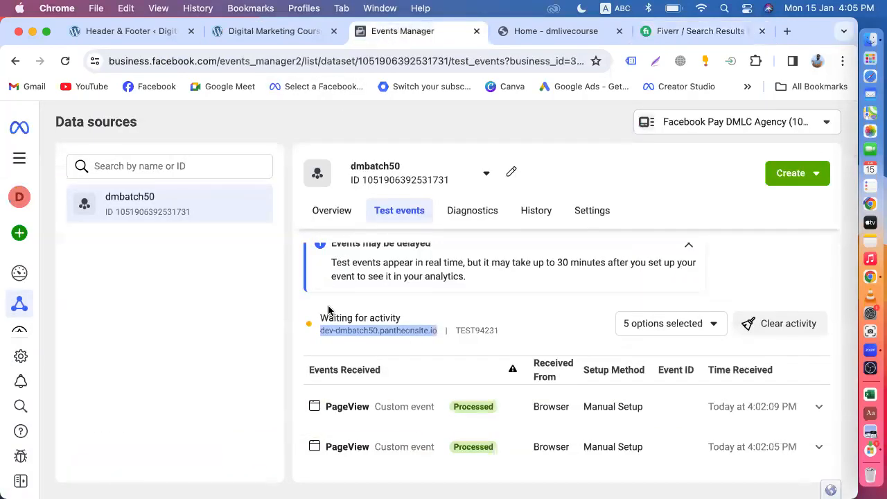
left_click(254, 28)
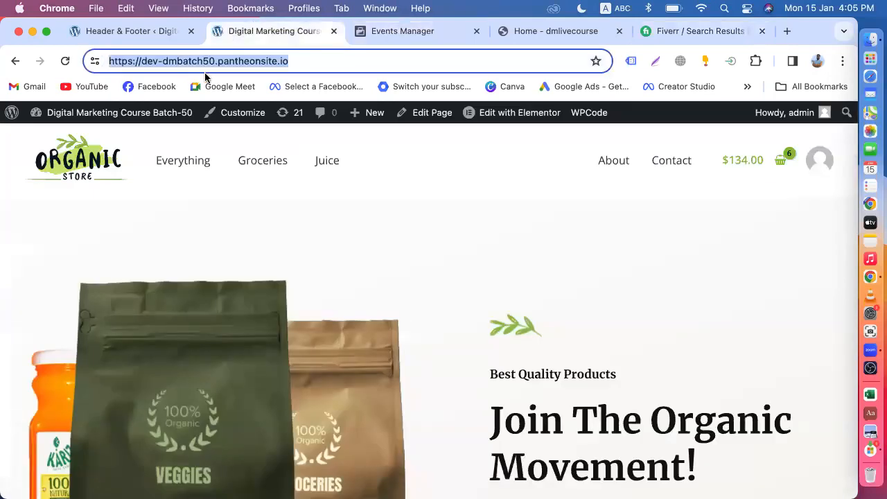
left_click(403, 31)
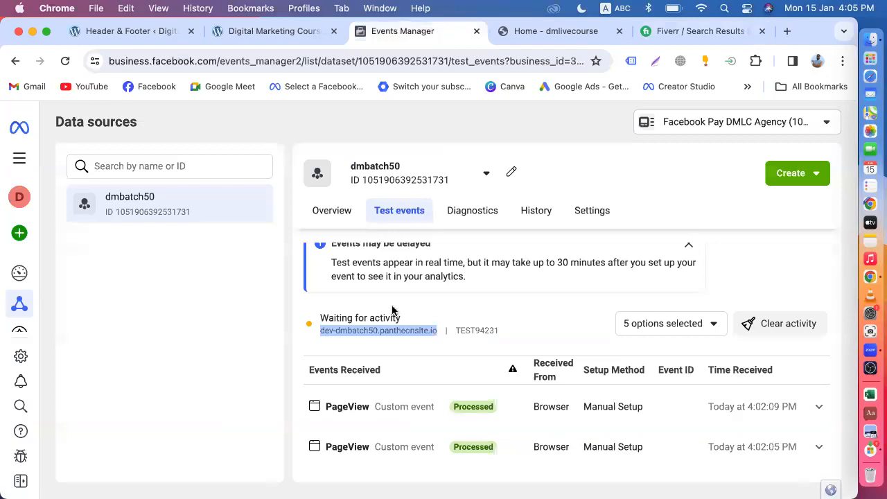
Scroll to older PageView and Subscribe test events, reselect the store address, and return to Events Manager.
scroll(393, 310, "down", 10)
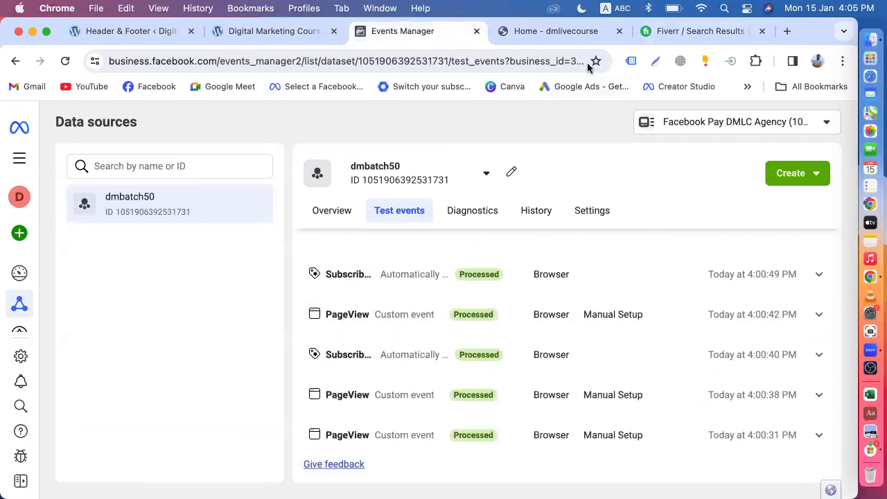
left_click(653, 31)
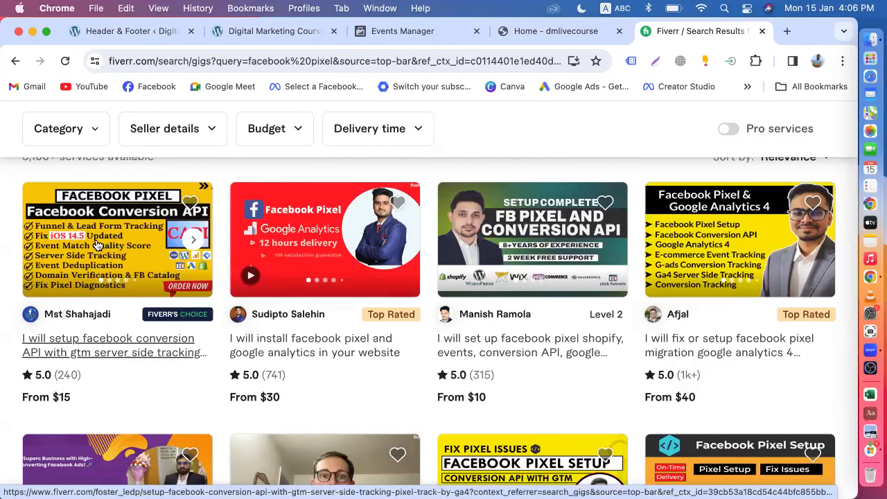
left_click(381, 31)
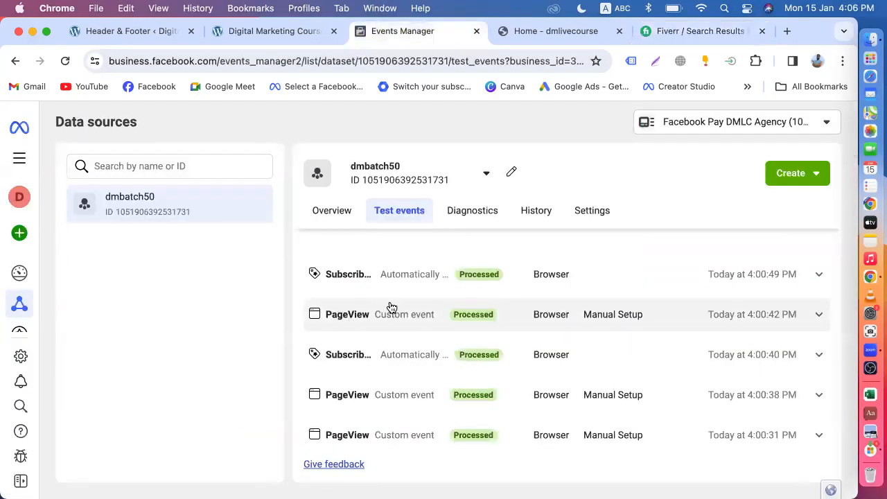
left_click(256, 33)
left_click(298, 55)
left_click_drag(310, 60, 89, 63)
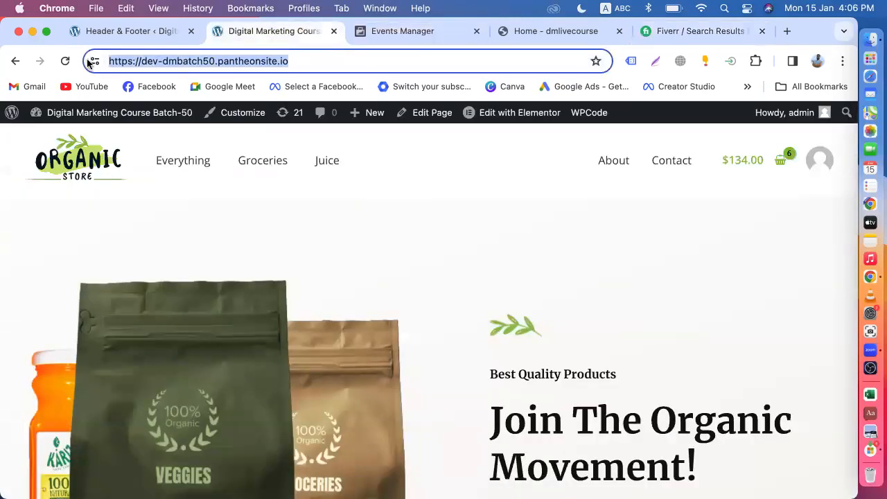
left_click(413, 43)
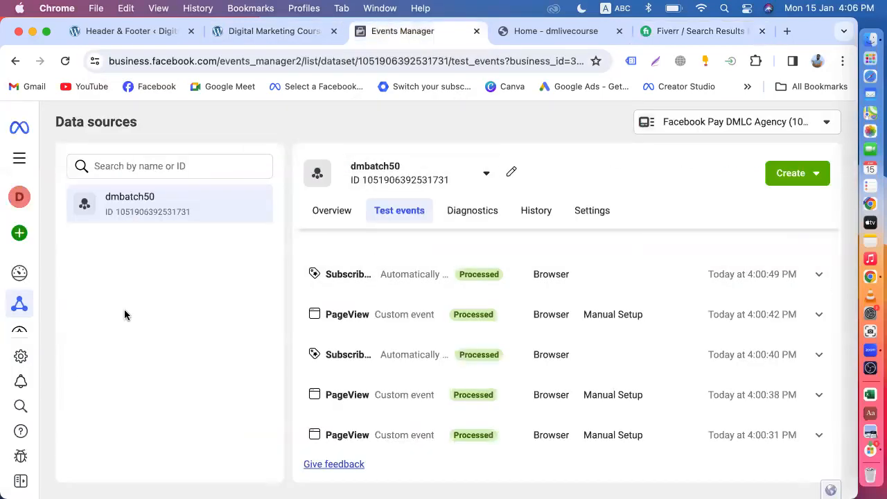
Open Business Settings, expand Brand Safety and Suitability, and go to the Domains page.
left_click(20, 356)
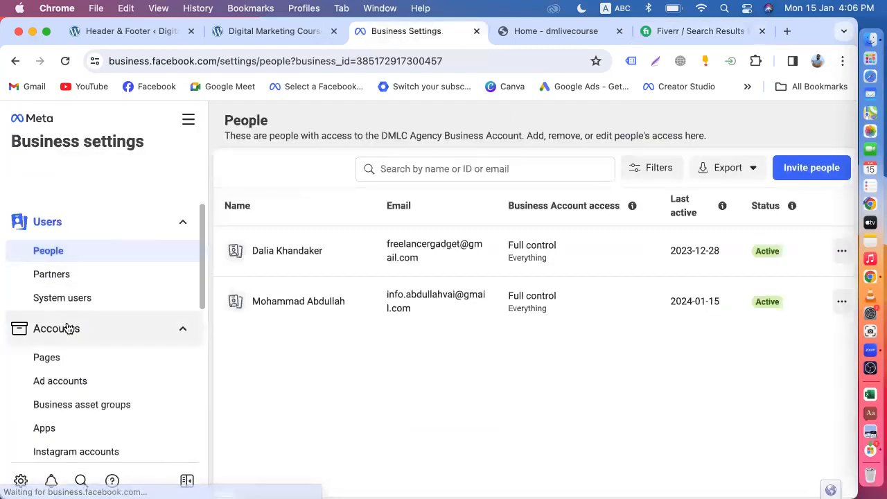
scroll(67, 329, "down", 5)
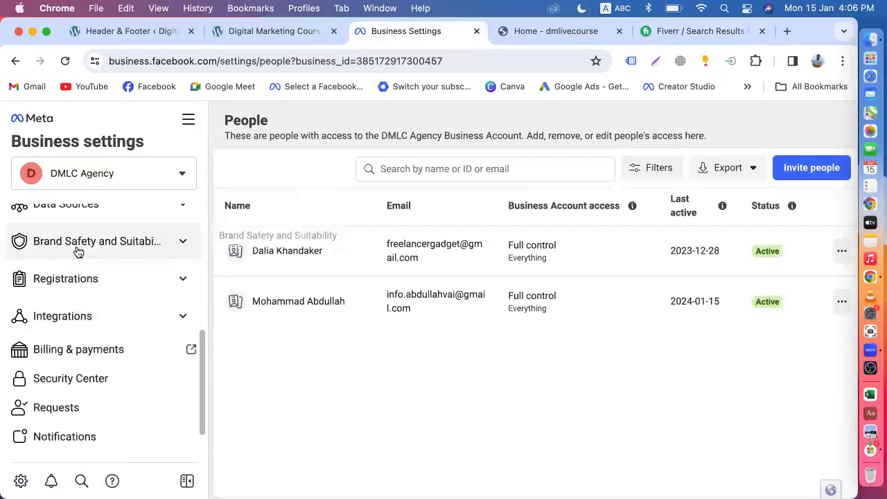
left_click(119, 242)
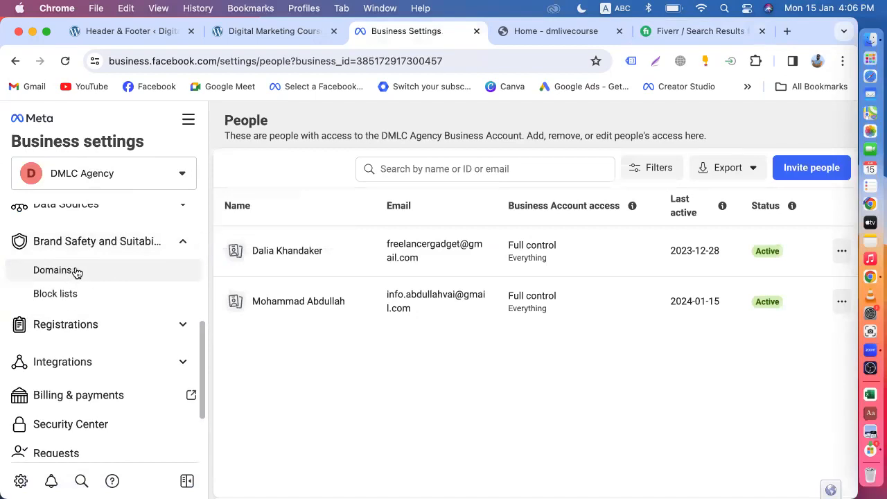
left_click(77, 271)
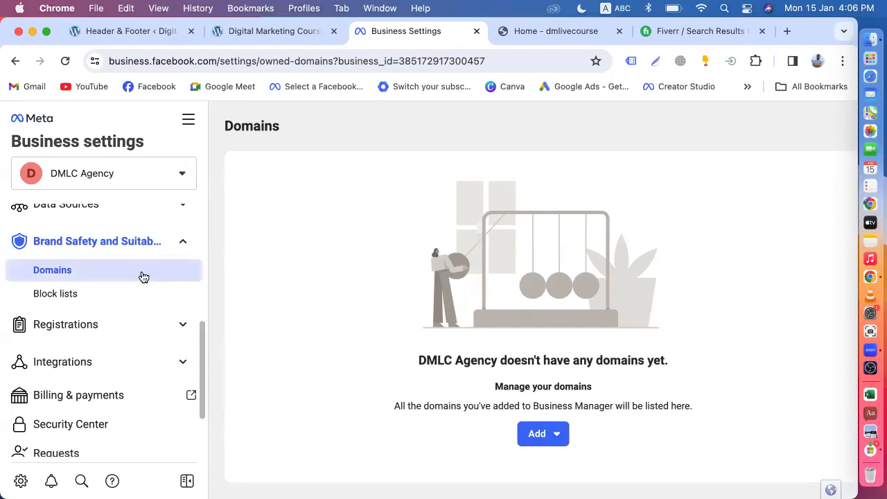
Look over the empty Domains page and start creating a new domain.
scroll(150, 311, "up", 3)
scroll(152, 312, "up", 3)
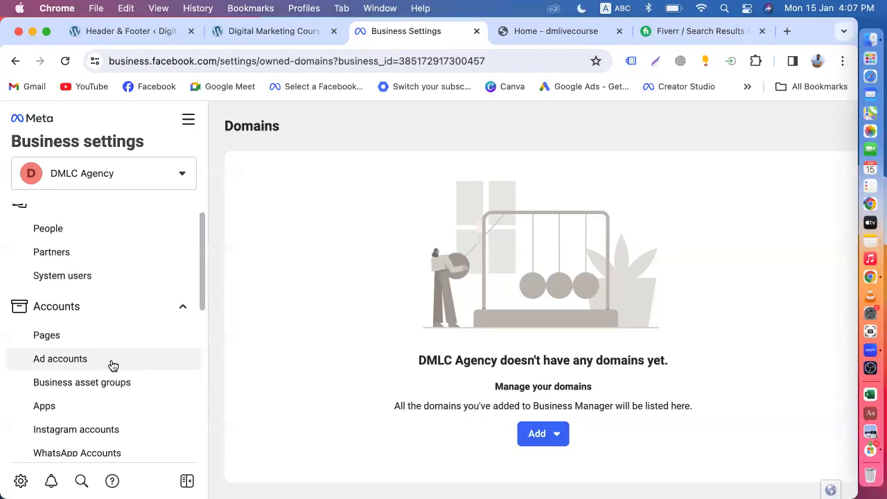
scroll(113, 366, "down", 2)
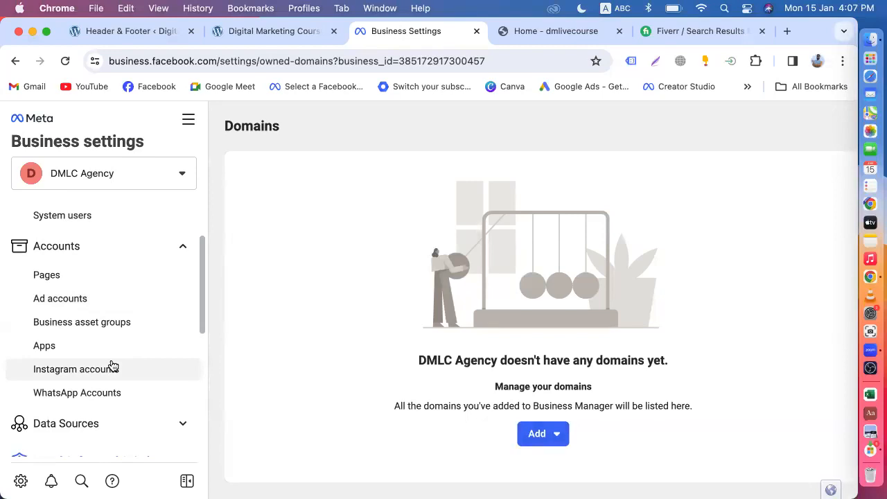
scroll(113, 366, "down", 3)
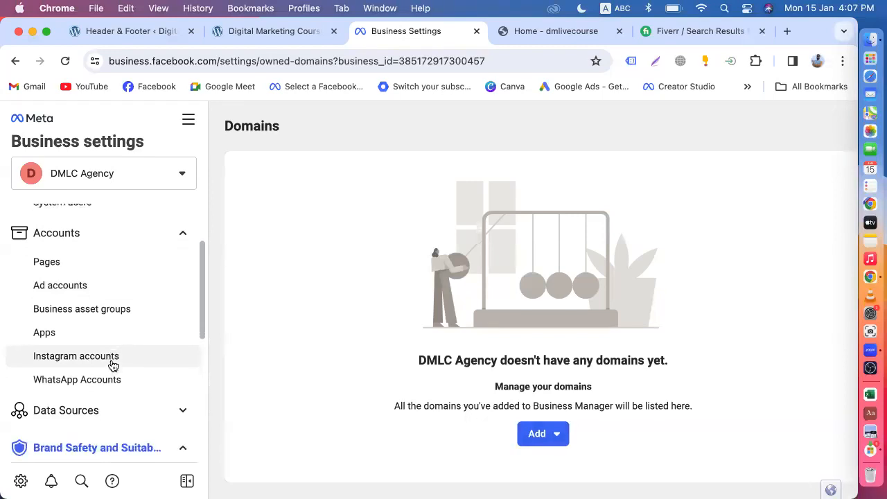
scroll(113, 365, "down", 1)
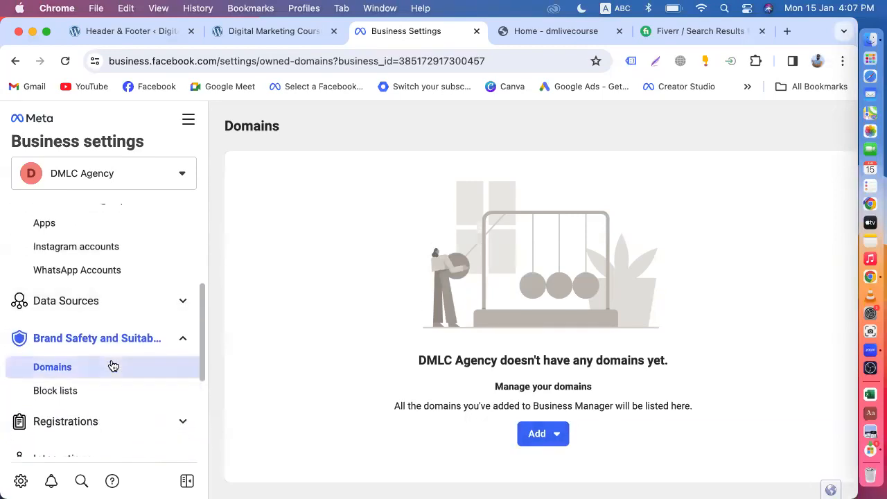
scroll(113, 365, "up", 5)
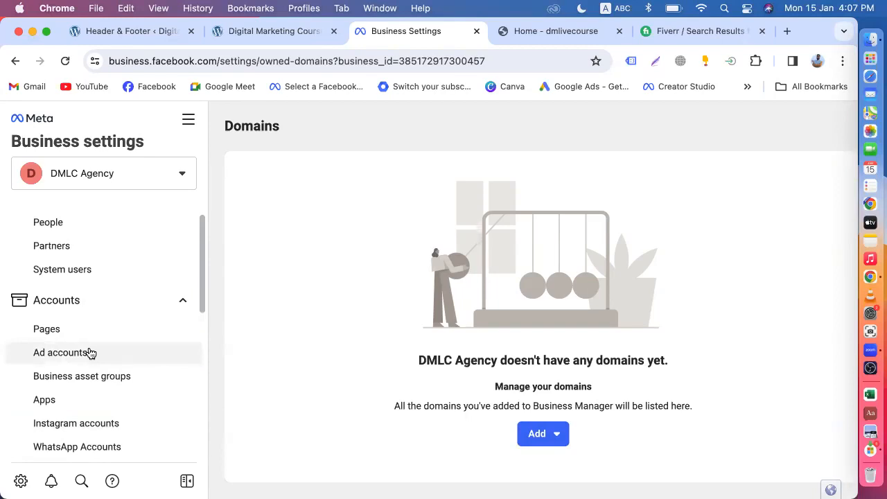
scroll(91, 353, "down", 2)
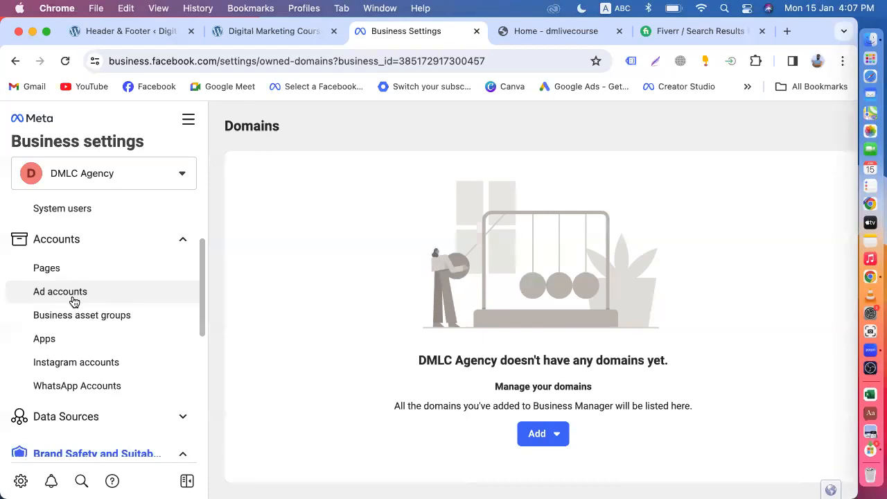
scroll(74, 302, "down", 3)
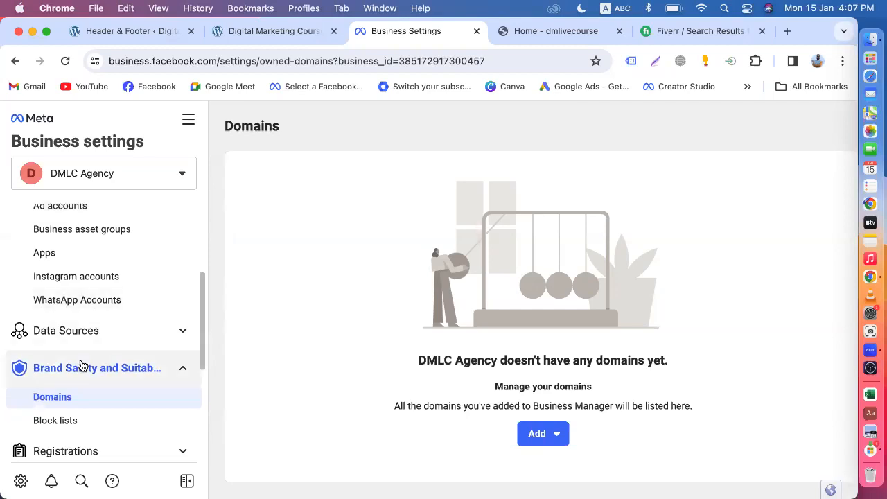
scroll(80, 367, "up", 2)
scroll(81, 365, "up", 1)
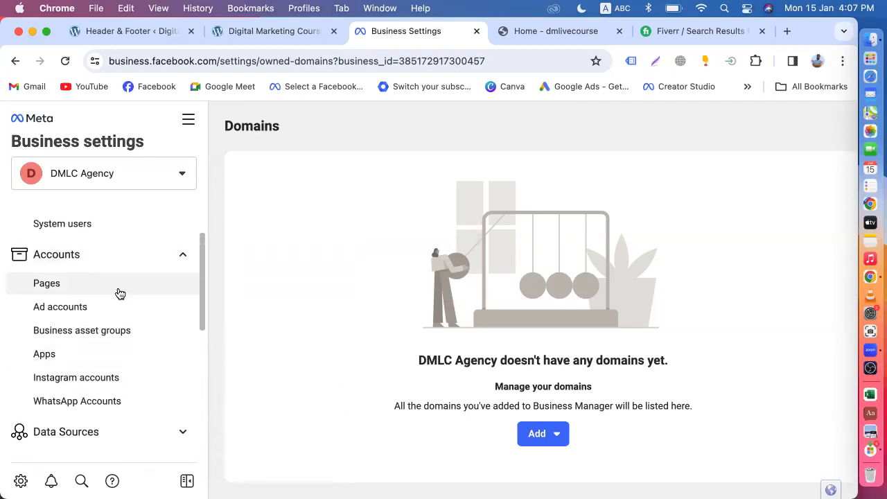
scroll(111, 293, "up", 2)
scroll(82, 347, "down", 5)
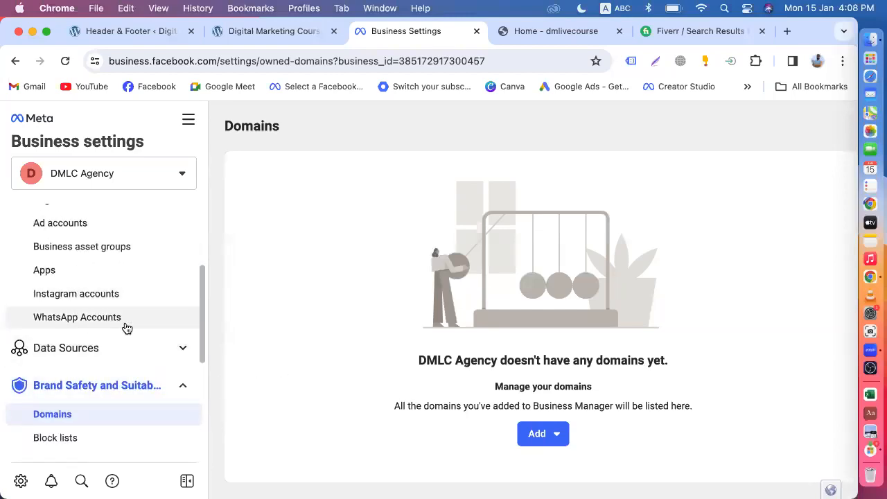
scroll(125, 328, "down", 4)
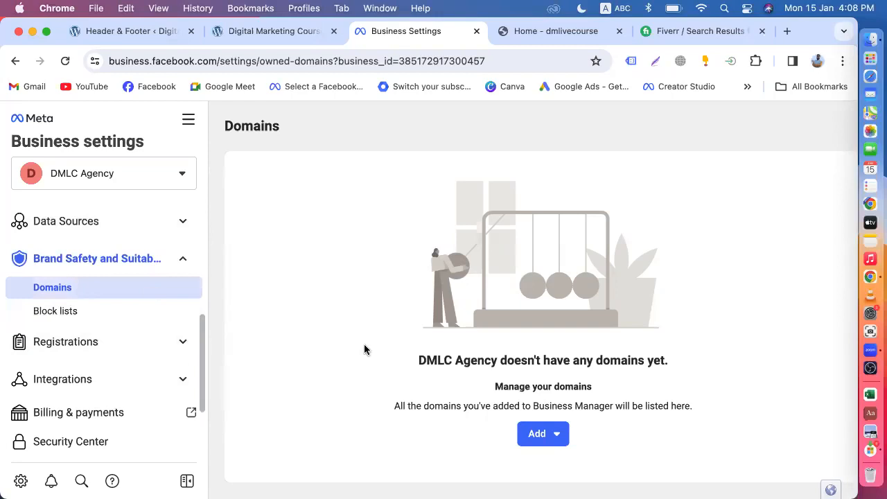
scroll(401, 310, "down", 1)
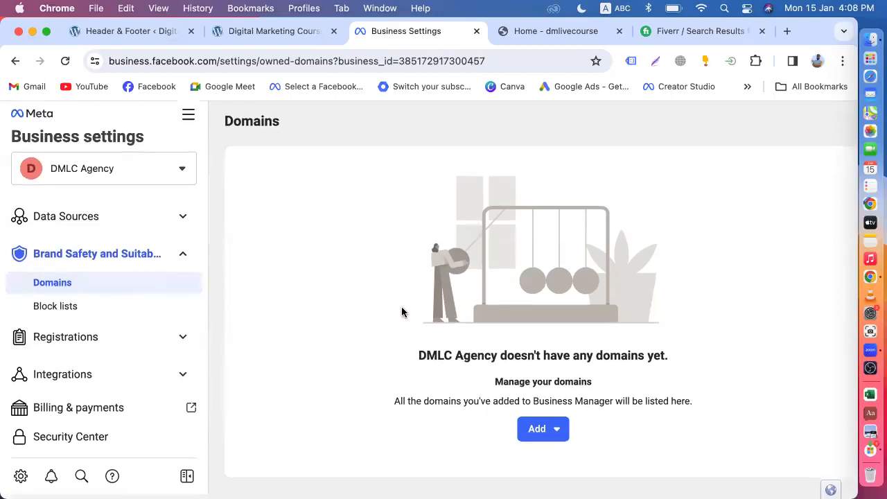
left_click(537, 432)
left_click(585, 404)
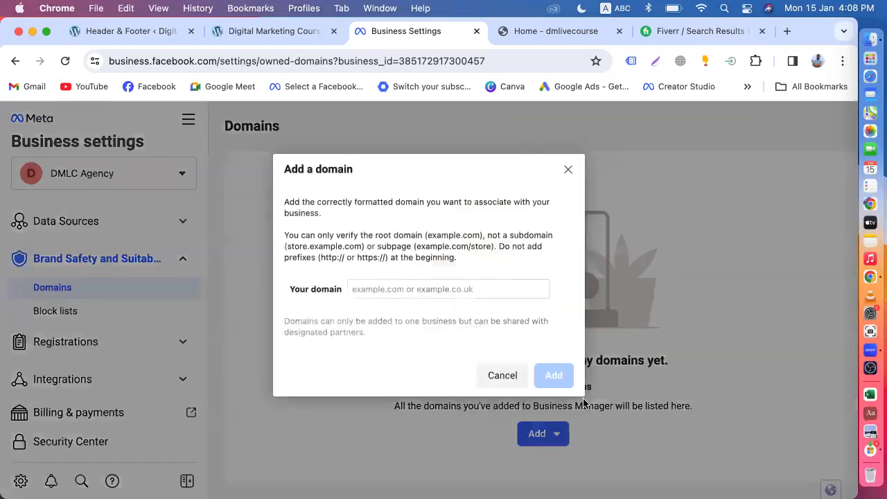
Copy the store's full web address and paste it into the domain field.
left_click(389, 291)
left_click(252, 32)
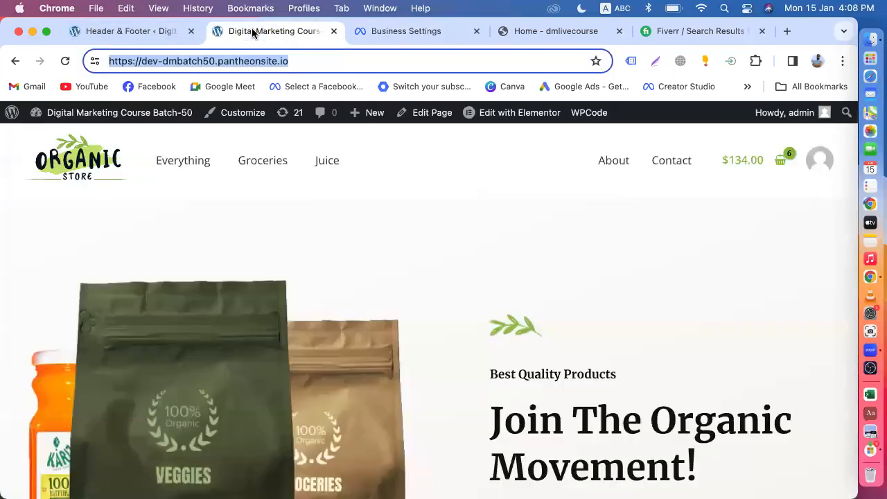
left_click_drag(303, 61, 104, 62)
right_click(249, 57)
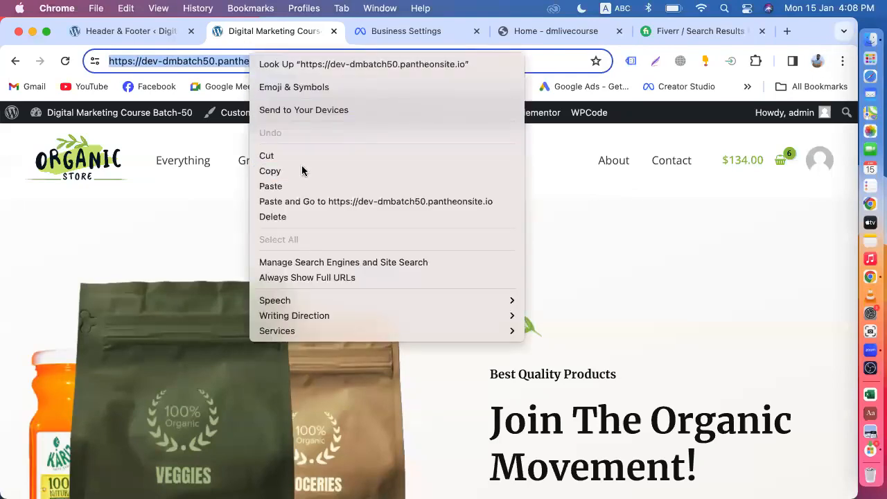
left_click(303, 171)
left_click(425, 33)
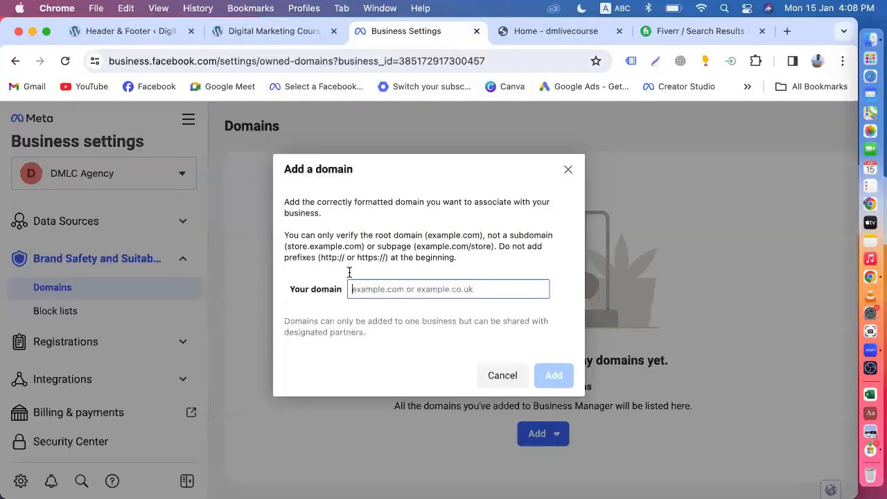
key("super+v")
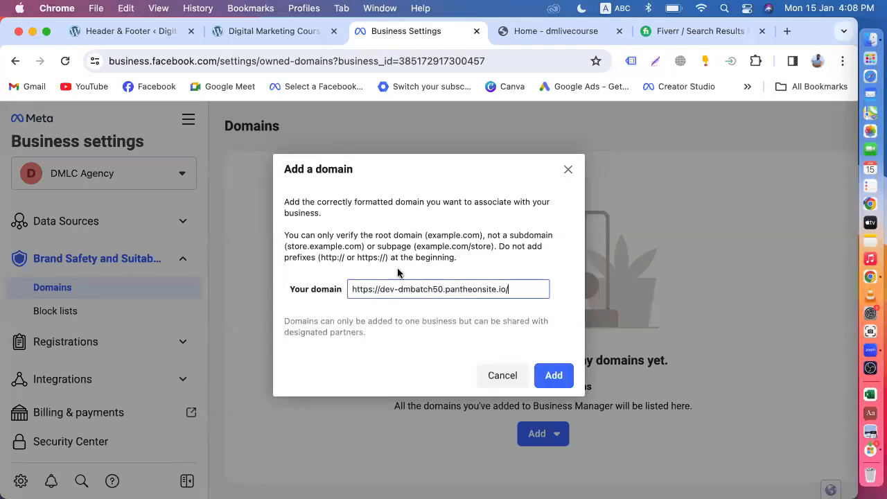
left_click_drag(388, 257, 317, 255)
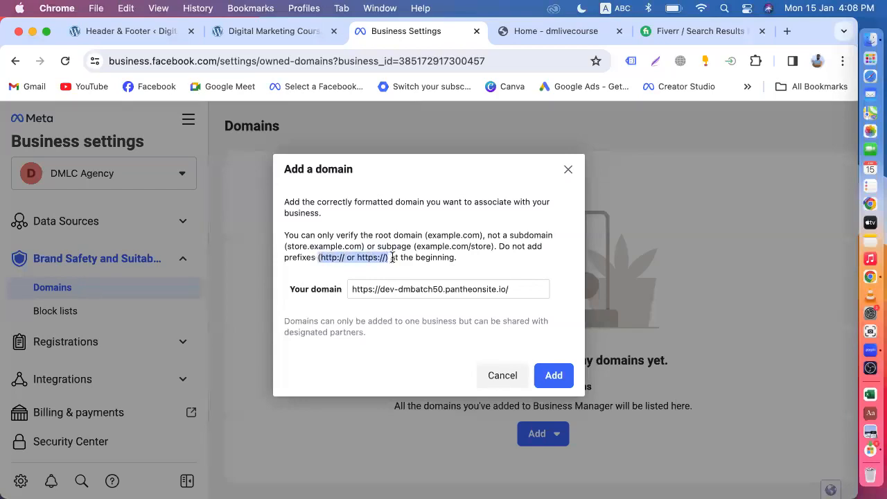
left_click(380, 288)
left_click_drag(380, 288, 346, 291)
key("BackSpace")
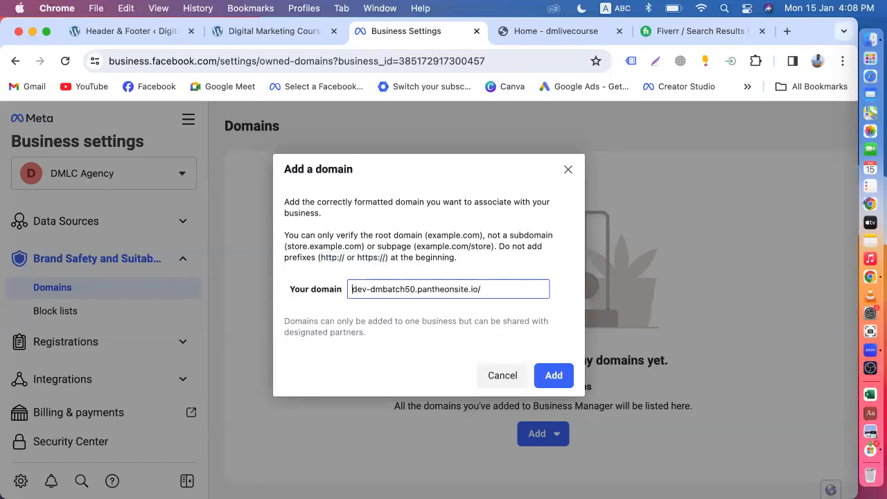
left_click_drag(357, 258, 385, 257)
left_click_drag(318, 257, 389, 258)
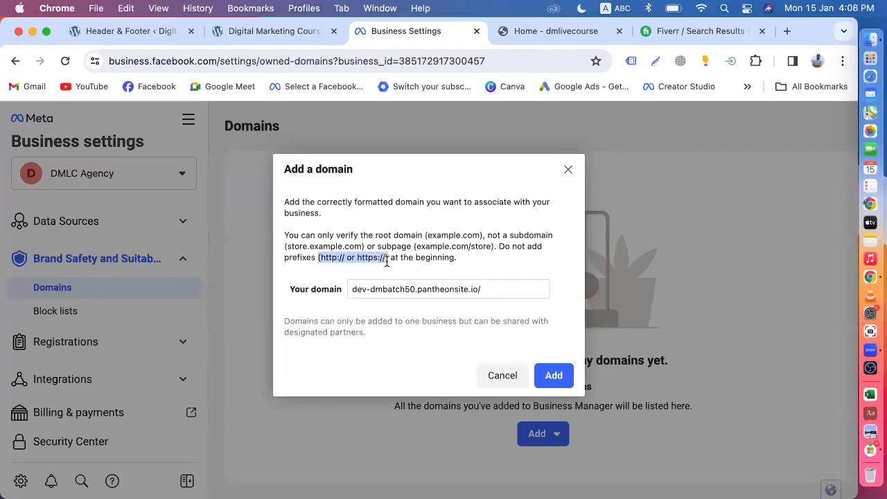
left_click(560, 377)
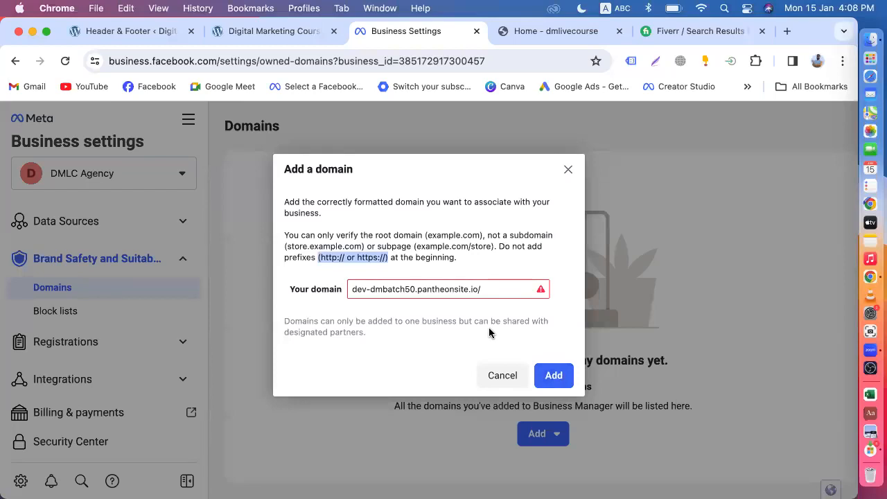
mouse_move(493, 288)
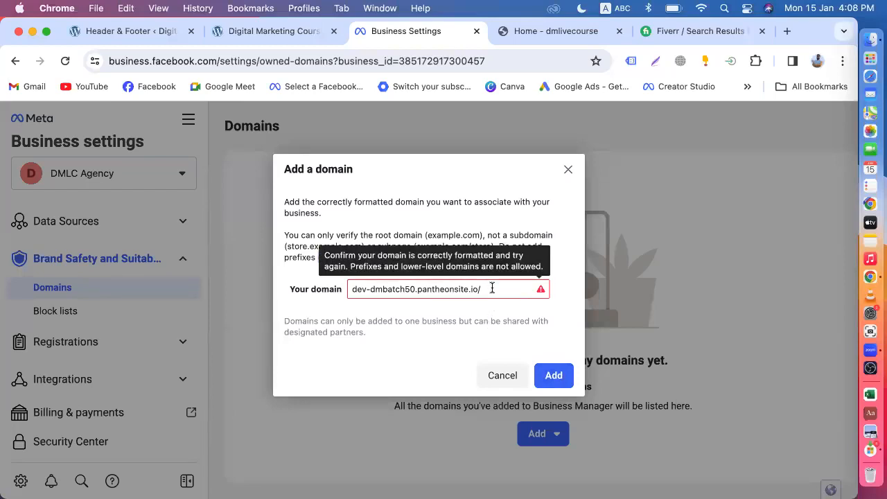
left_click(492, 288)
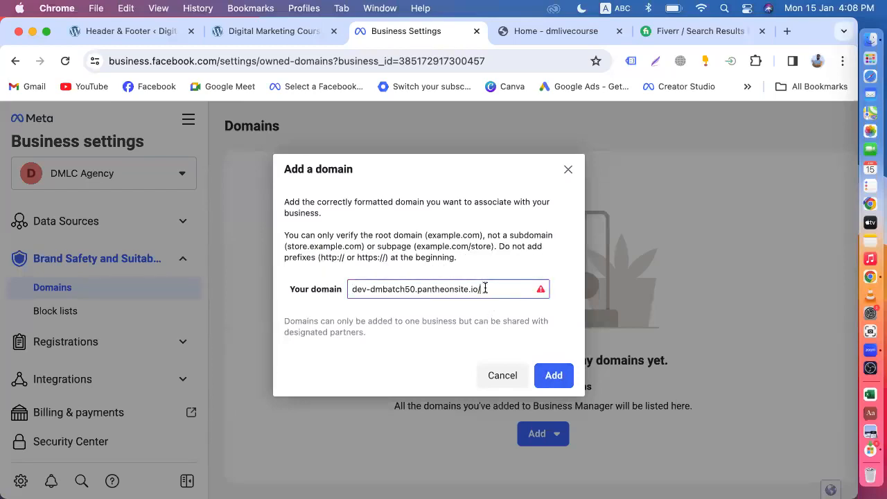
key("BackSpace")
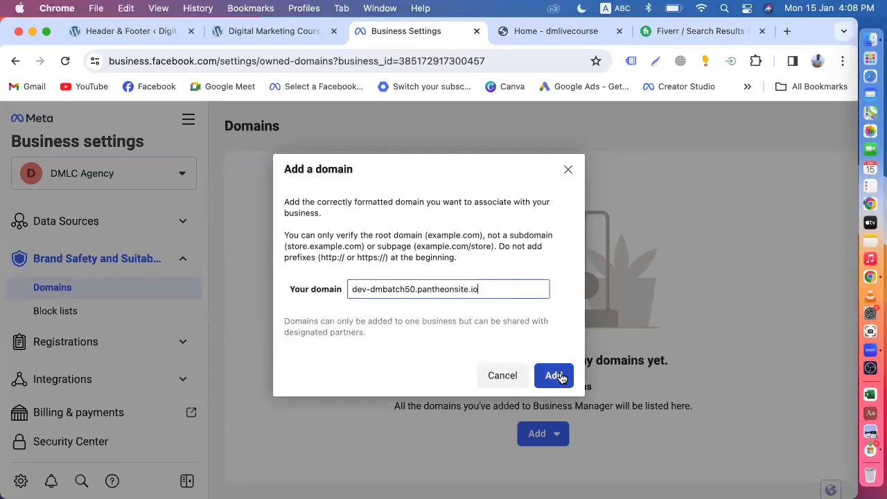
left_click(560, 375)
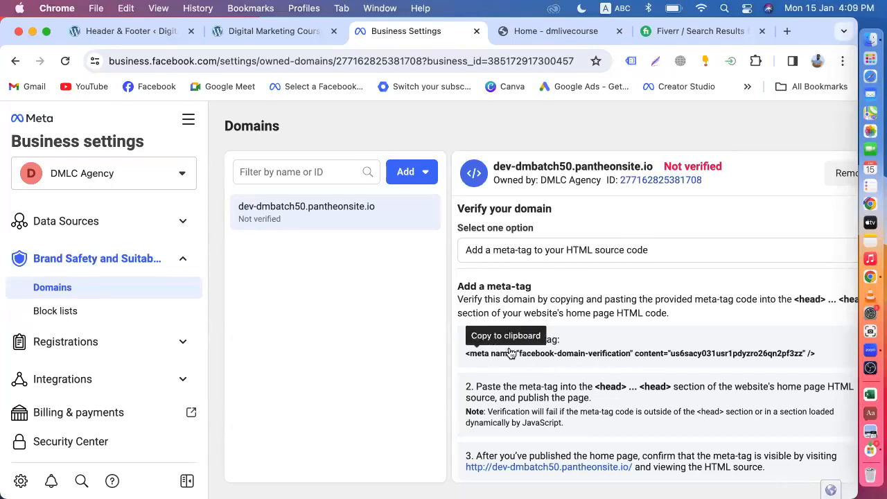
Copy the facebook-domain-verification meta tag and move to WPCode's Global Header and Footer page.
left_click(542, 353)
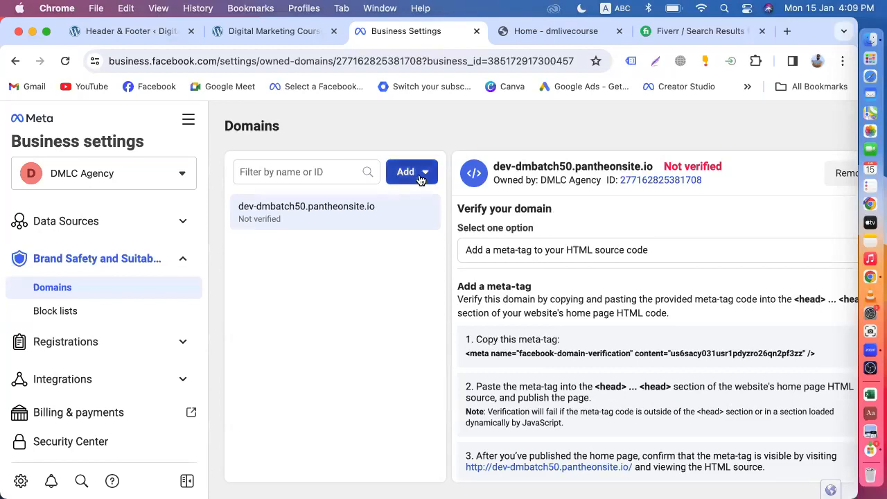
left_click(107, 37)
Reopen the WPCode Header & Footer settings and scroll to the end of the header code.
mouse_move(84, 357)
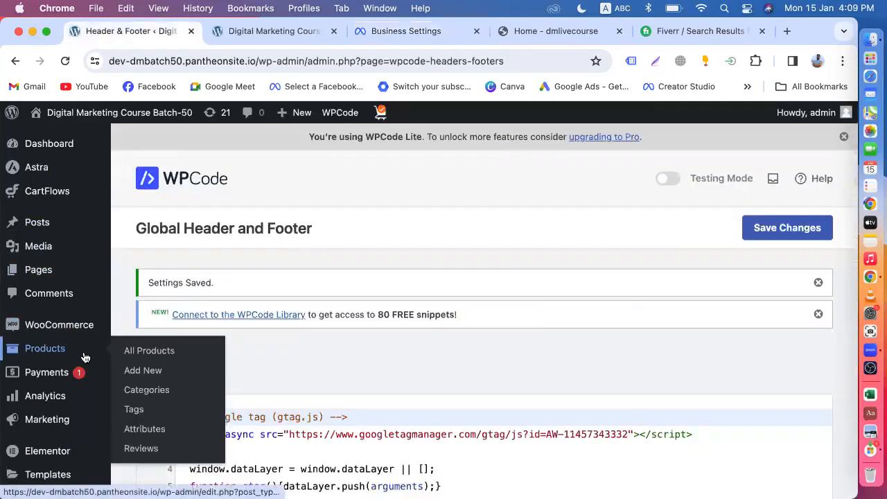
scroll(85, 357, "down", 5)
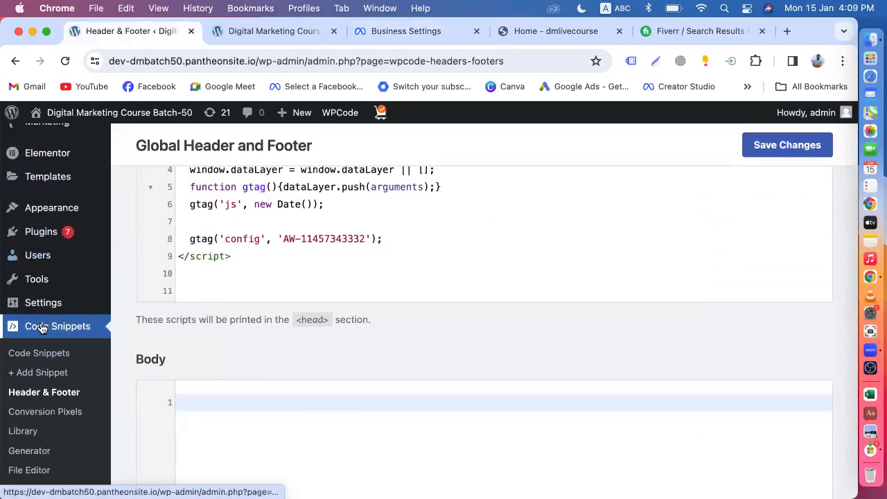
left_click(46, 395)
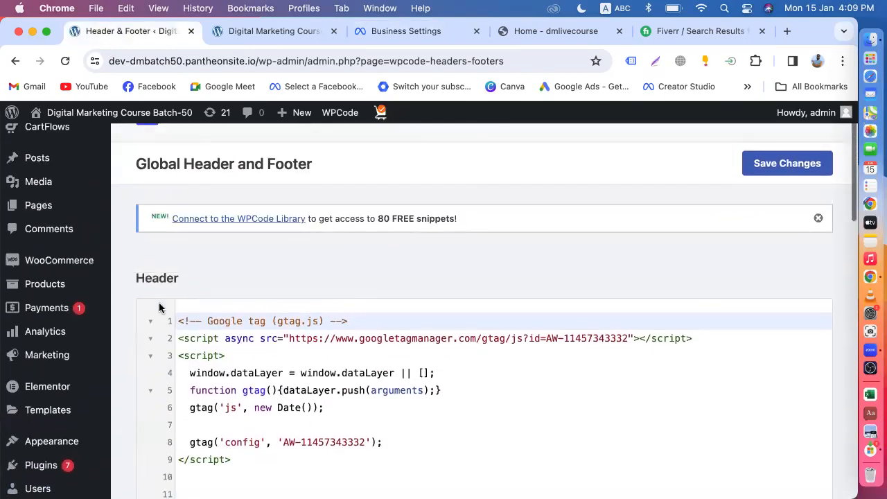
scroll(220, 319, "down", 5)
scroll(243, 233, "down", 10)
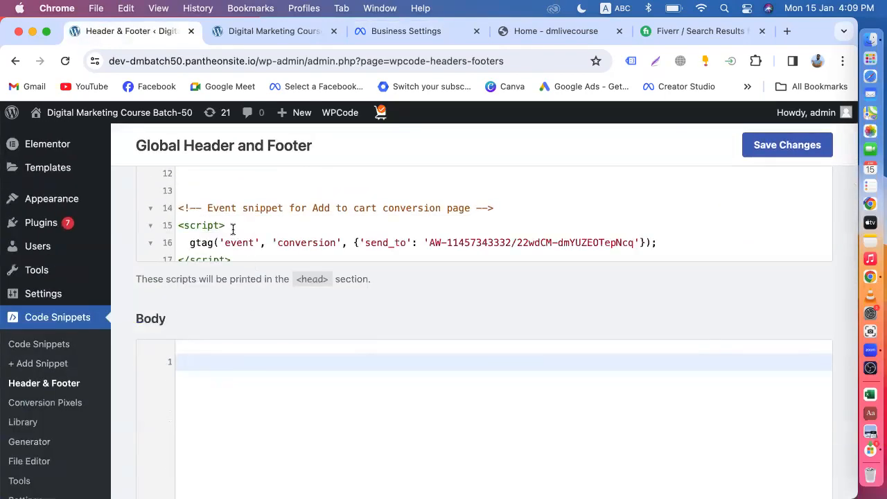
scroll(284, 213, "down", 4)
scroll(228, 192, "up", 3)
Paste the facebook-domain-verification meta tag on line 52, save the changes, and reload to confirm.
left_click(212, 244)
key("Return")
key("Return")
right_click(212, 244)
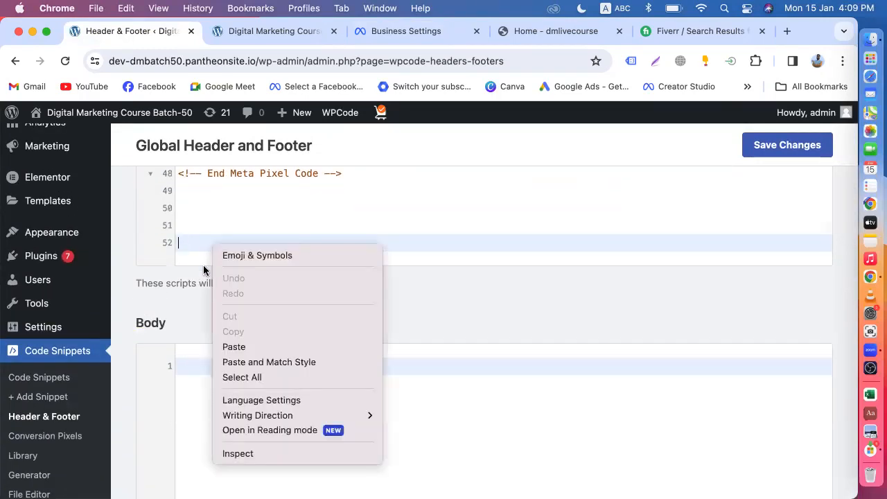
left_click(235, 347)
left_click(771, 151)
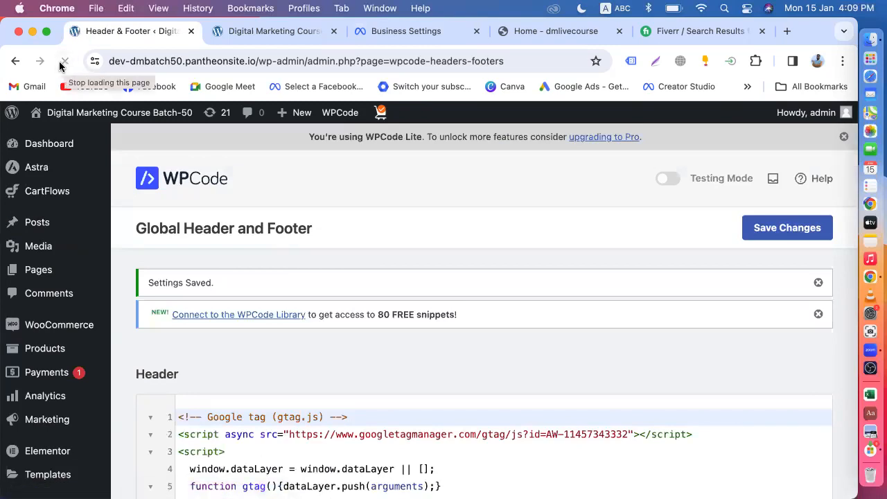
left_click(65, 61)
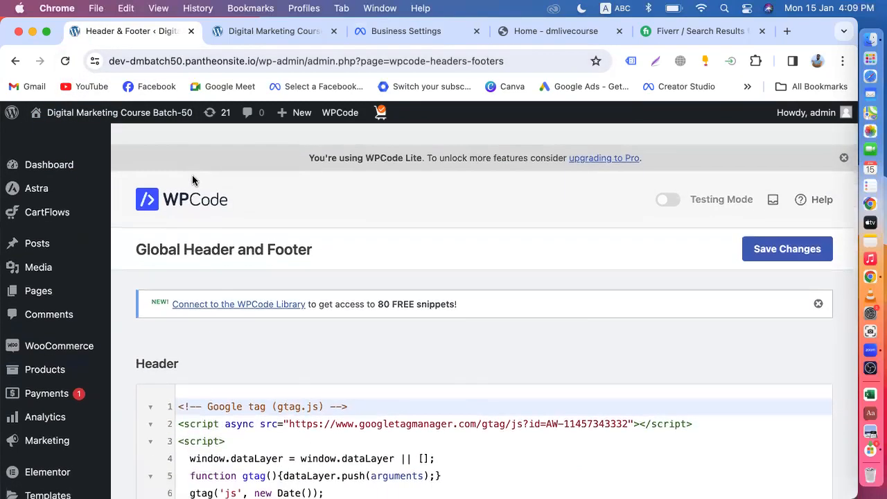
Browse the store homepage and Hand Sanitizer product page, then return to Meta domain verification.
left_click(239, 31)
scroll(290, 279, "down", 3)
scroll(290, 280, "down", 10)
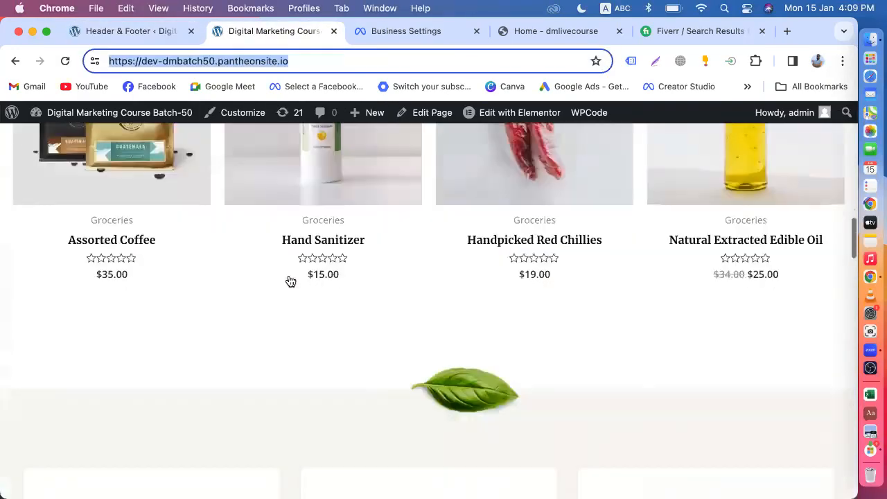
scroll(289, 281, "up", 5)
scroll(289, 282, "down", 8)
scroll(289, 282, "up", 2)
scroll(339, 260, "up", 3)
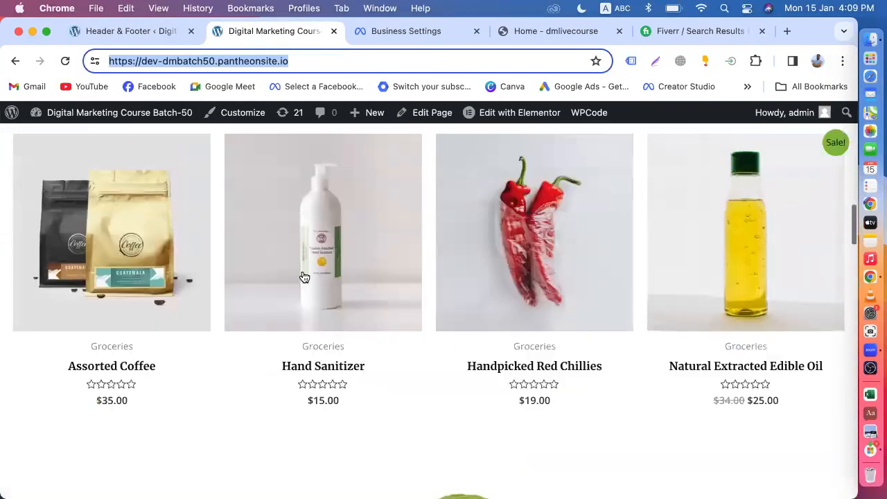
left_click(319, 277)
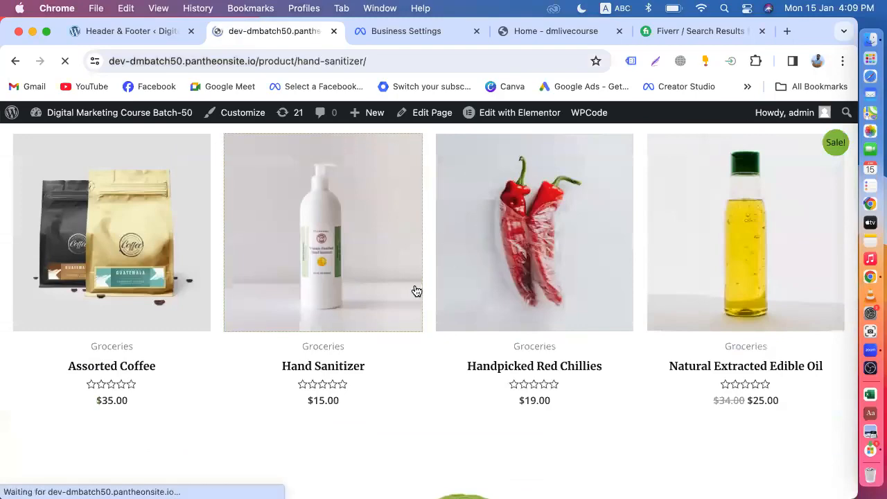
scroll(414, 291, "down", 15)
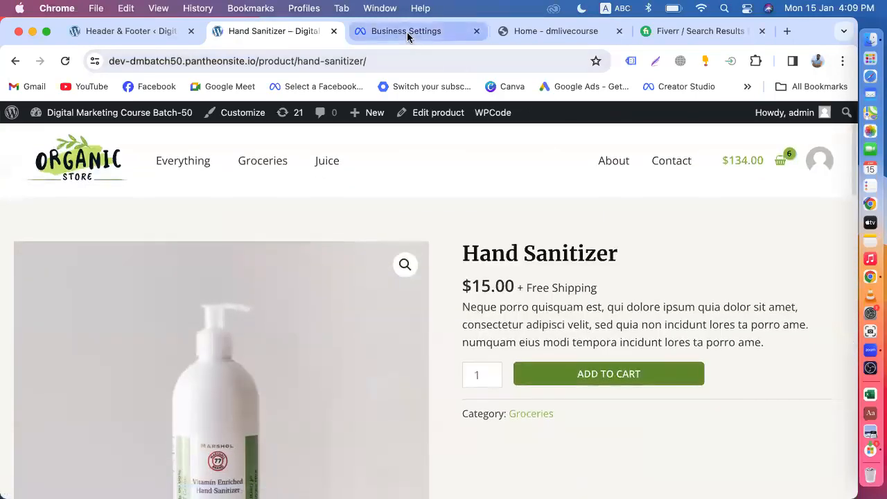
left_click(408, 31)
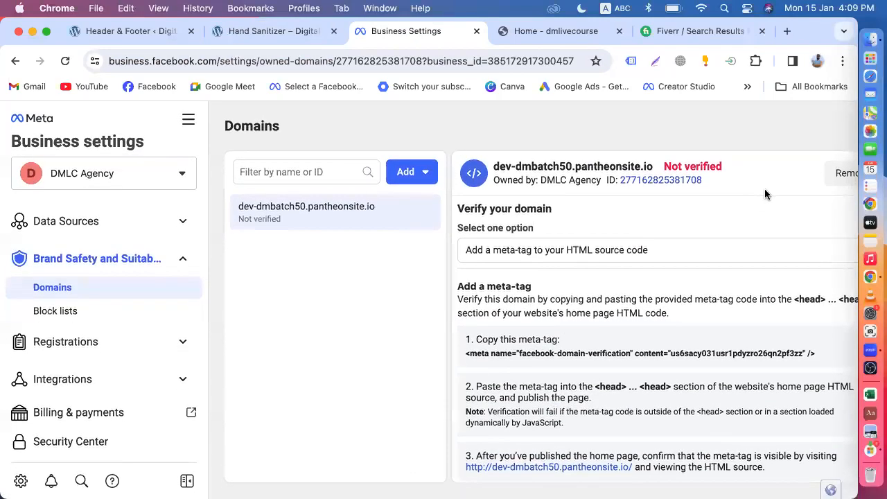
Zoom the page out to 75%, verify the domain, and dismiss the verified confirmation.
left_click(842, 61)
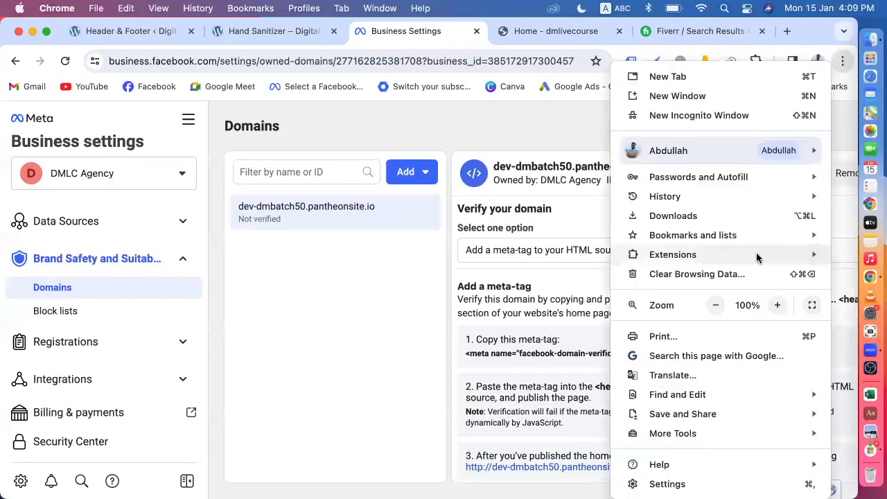
left_click(715, 305)
left_click(715, 305)
left_click(715, 305)
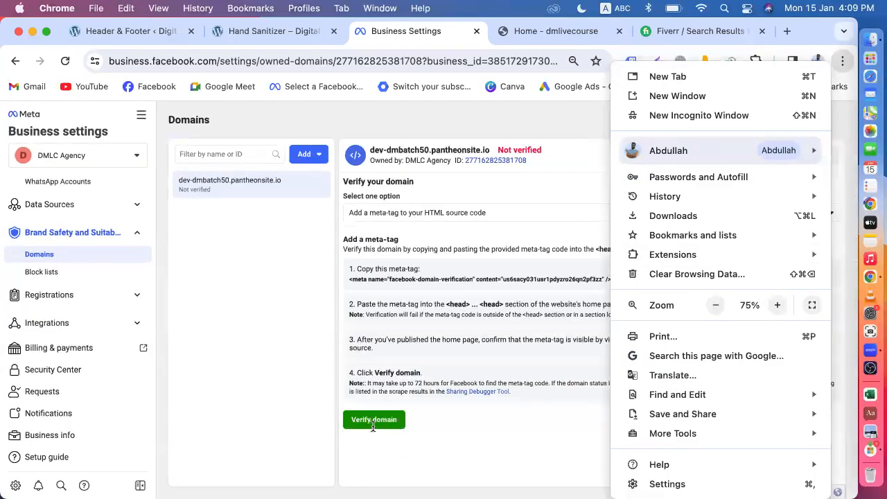
left_click(450, 438)
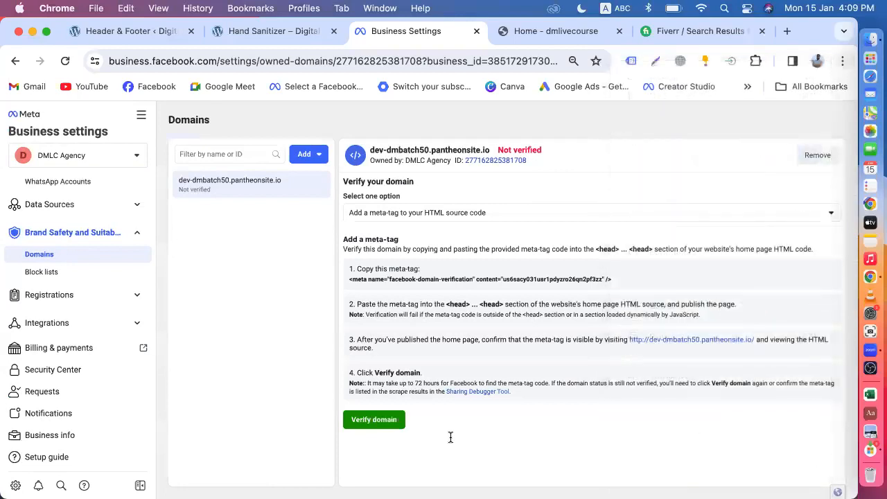
left_click(364, 424)
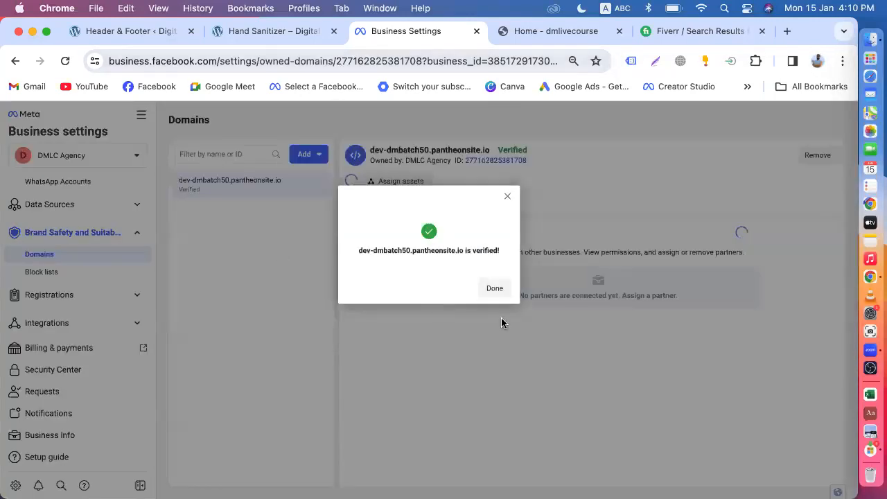
left_click(494, 290)
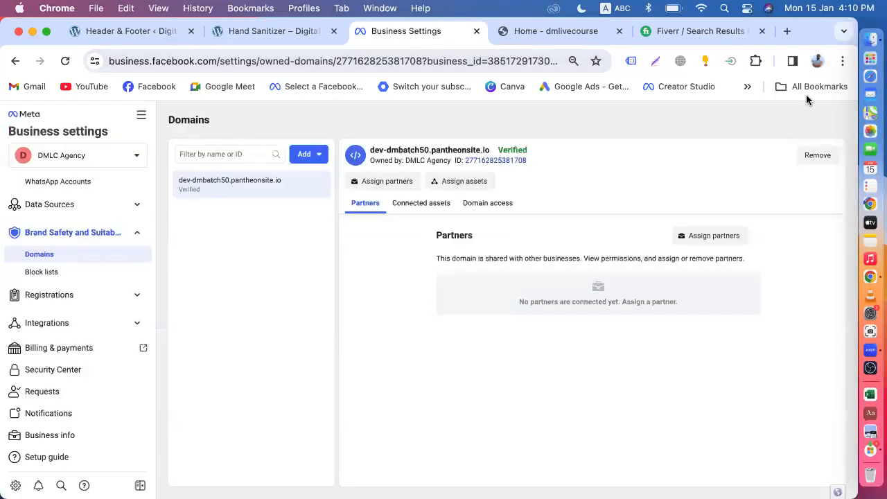
Raise the browser zoom from 75% to 90%.
left_click(843, 61)
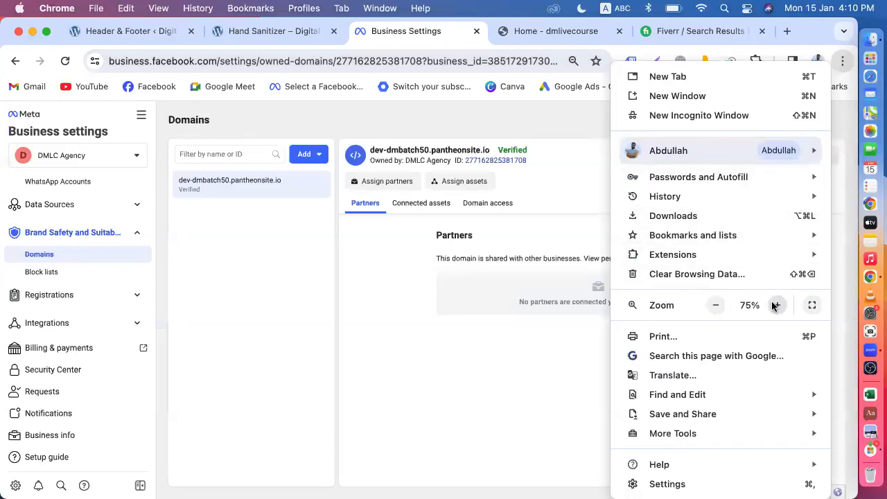
left_click(777, 305)
left_click(777, 305)
left_click(358, 294)
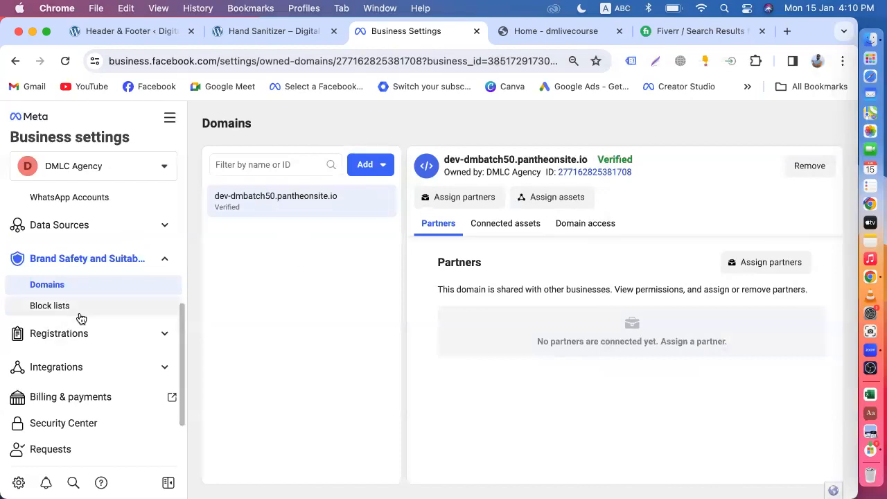
scroll(79, 317, "up", 5)
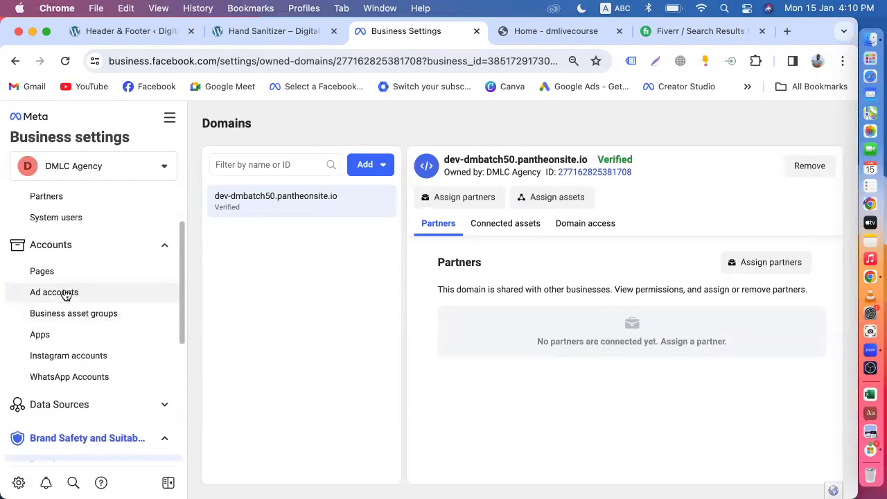
scroll(66, 294, "down", 5)
left_click(114, 31)
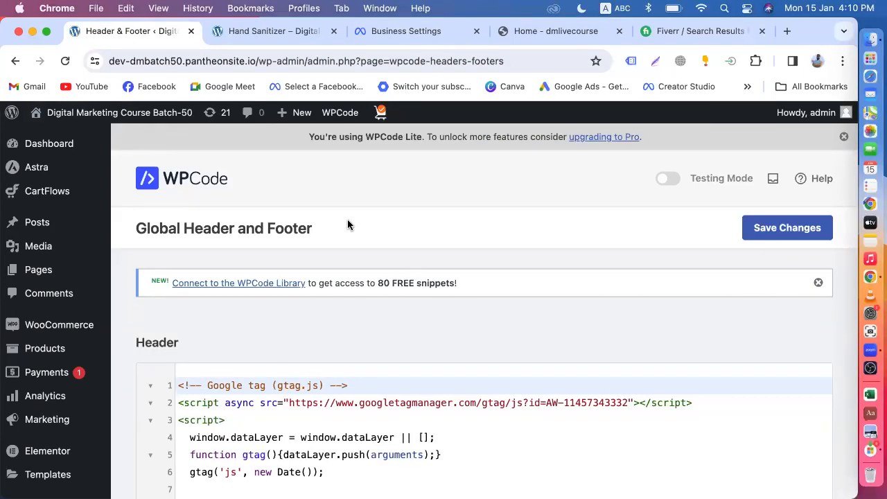
scroll(347, 222, "down", 10)
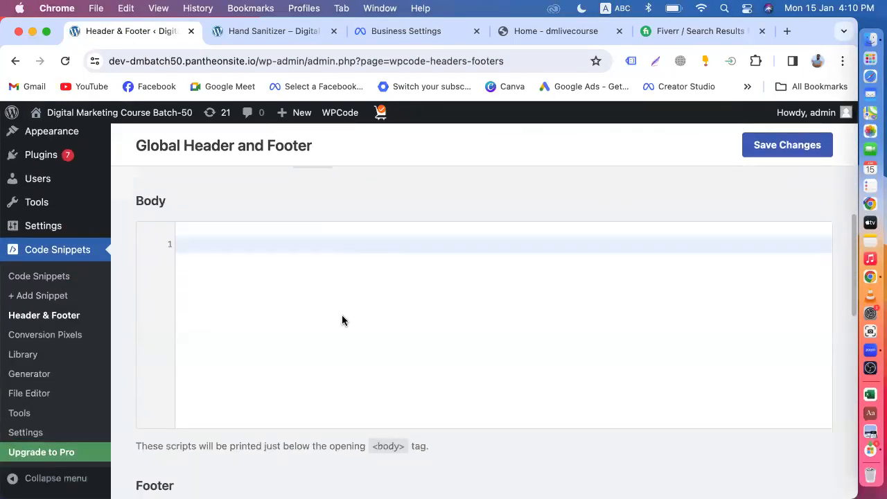
scroll(342, 314, "down", 10)
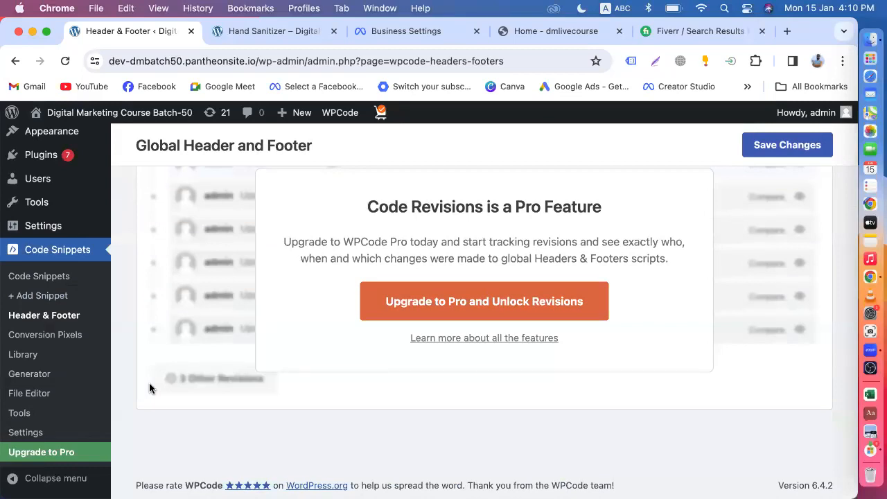
left_click(256, 32)
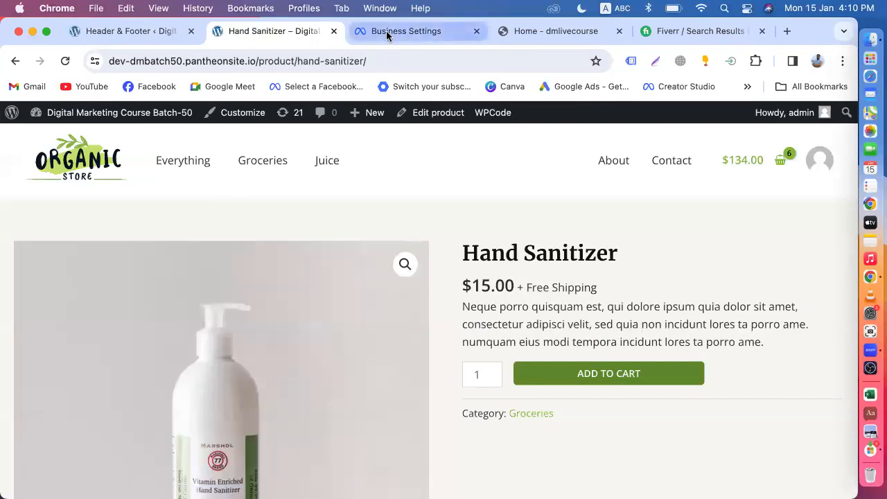
left_click(387, 32)
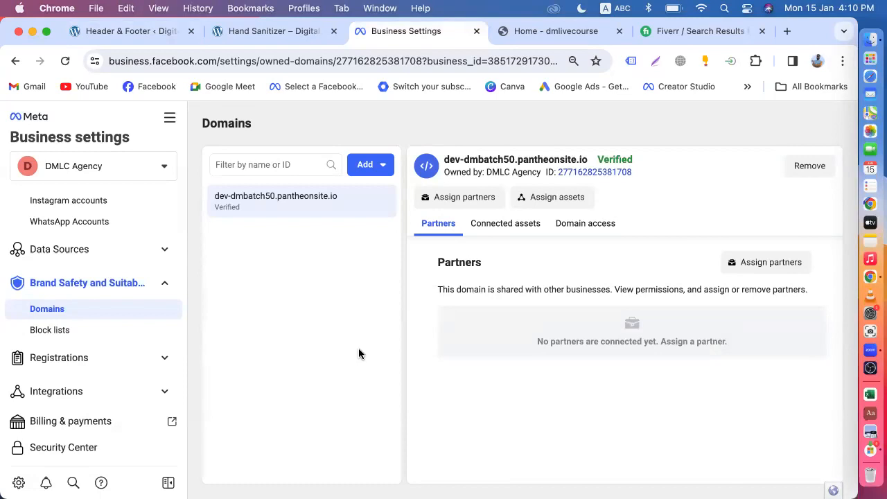
scroll(71, 349, "up", 3)
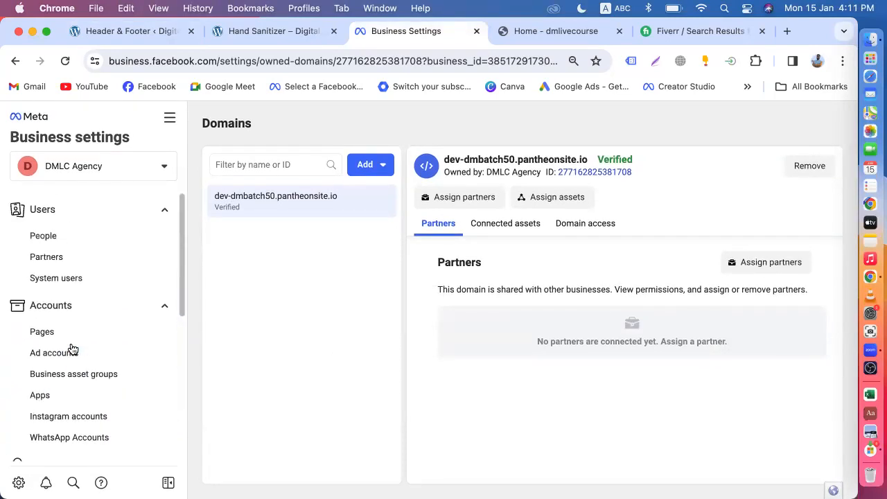
Look through the Ad accounts and Pages settings and recheck the WordPress header code.
scroll(72, 348, "down", 3)
left_click(51, 271)
left_click(54, 253)
left_click(55, 273)
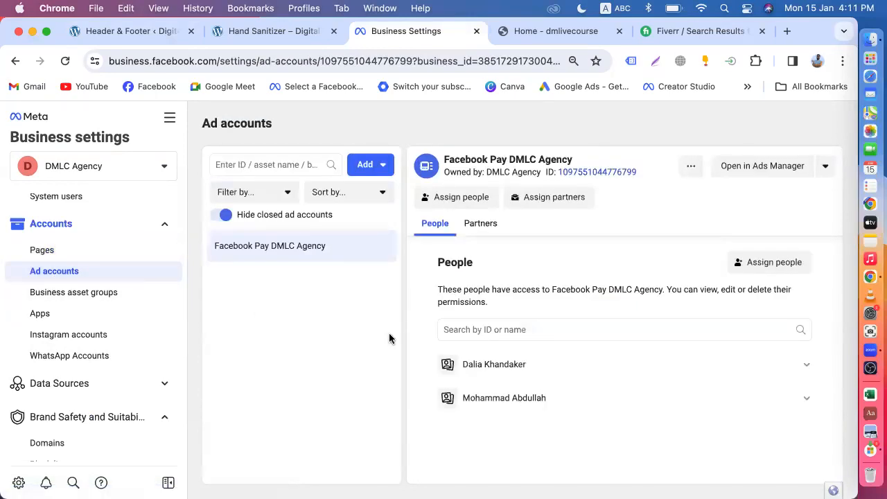
left_click(104, 31)
scroll(274, 272, "up", 15)
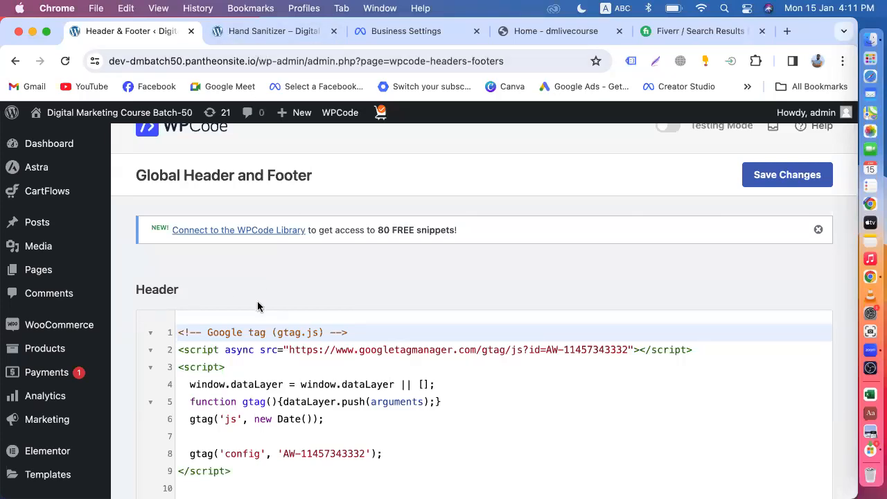
left_click(383, 36)
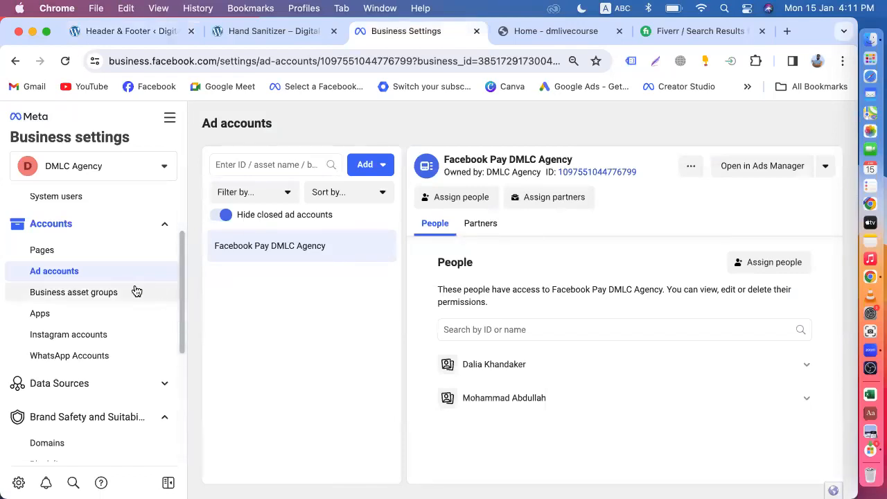
Open the Domains settings and expand the Data Sources section in the sidebar.
scroll(131, 293, "down", 3)
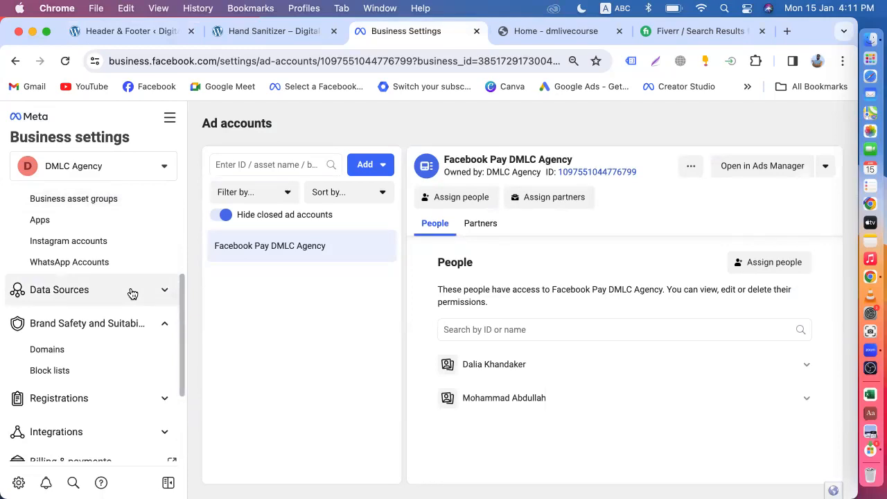
scroll(132, 293, "down", 2)
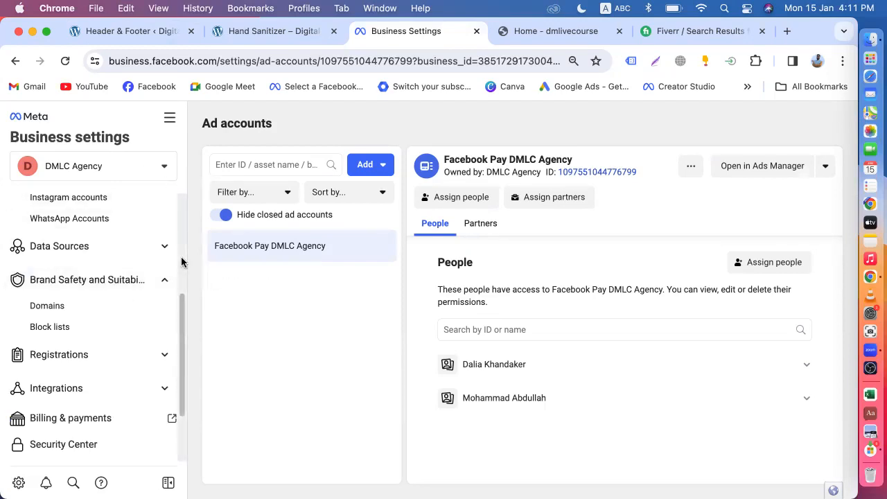
left_click(69, 309)
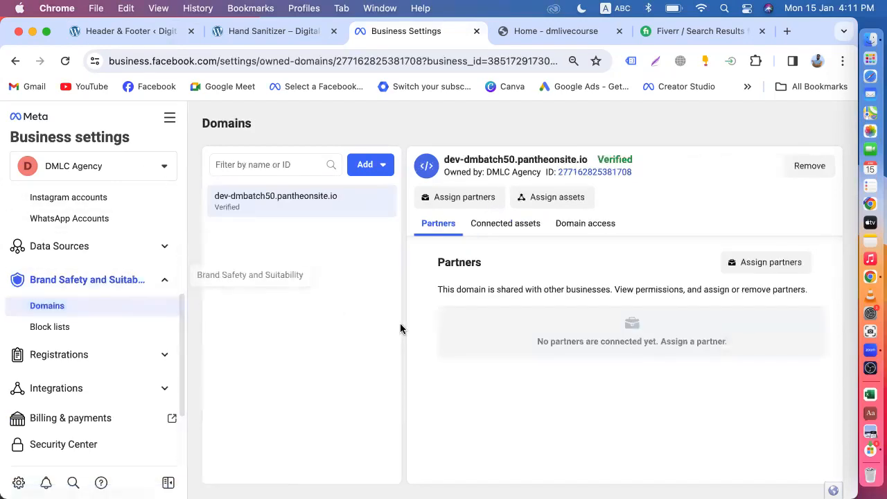
scroll(125, 244, "up", 3)
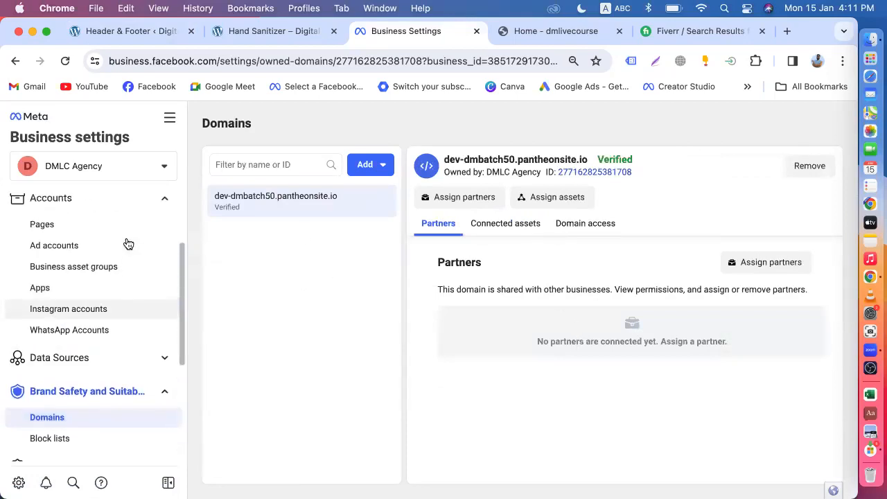
scroll(89, 312, "down", 3)
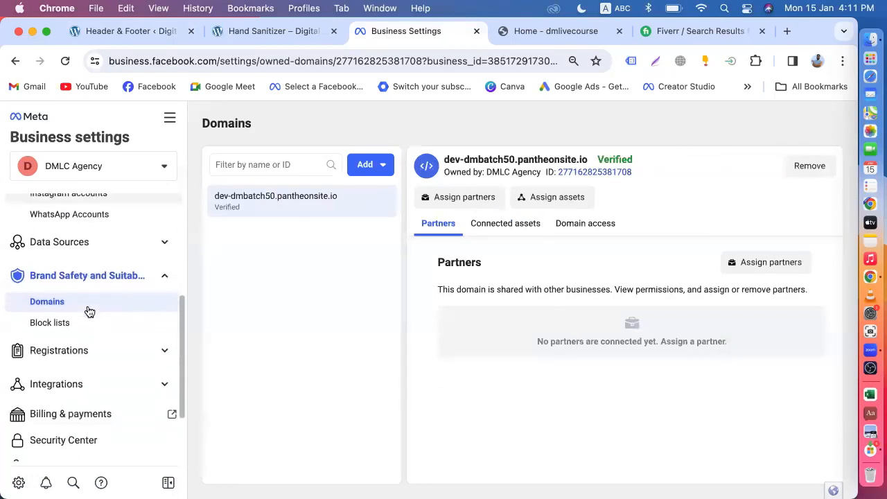
left_click(87, 241)
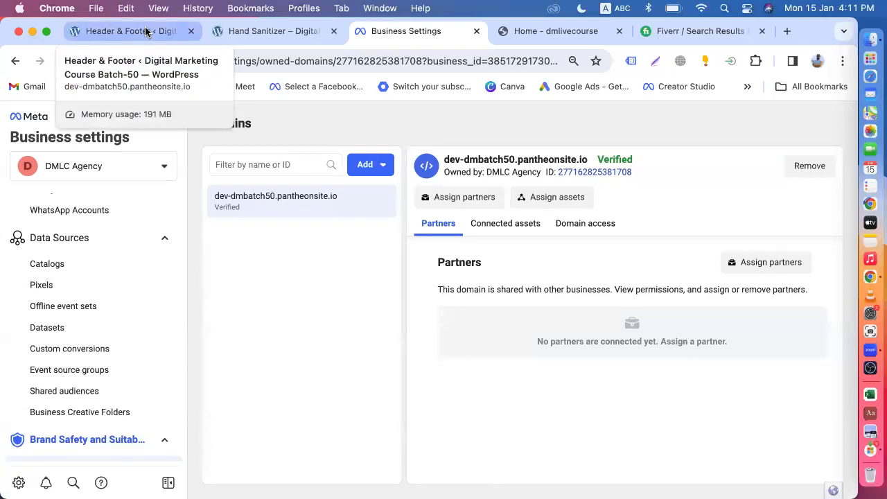
Open the dmbatch50 dataset from Datasets in Events Manager and view its Test events.
left_click(61, 289)
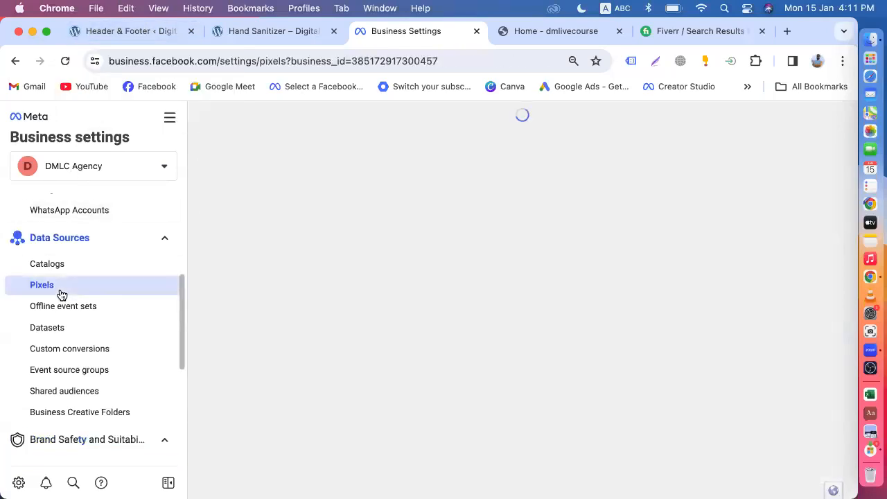
scroll(97, 339, "down", 1)
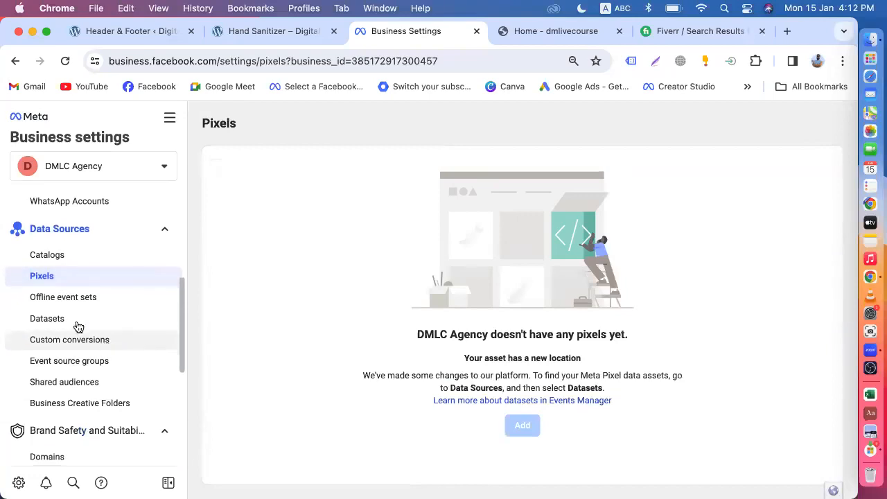
left_click(76, 319)
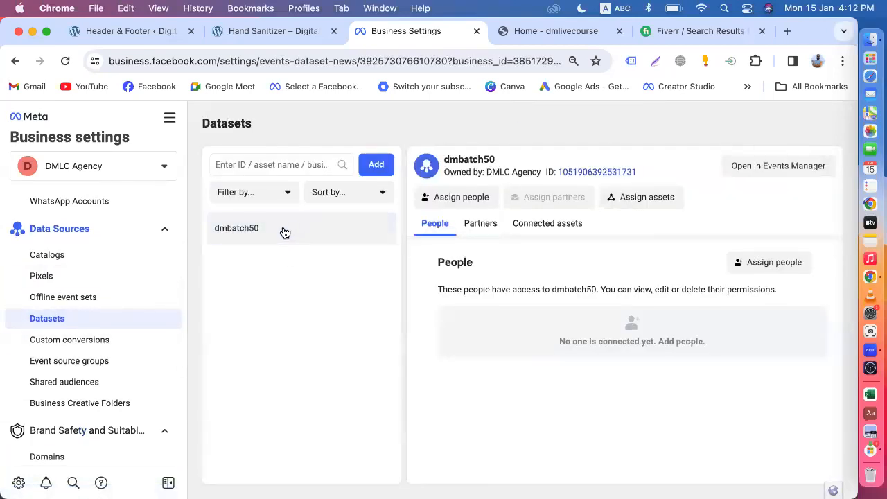
left_click(777, 169)
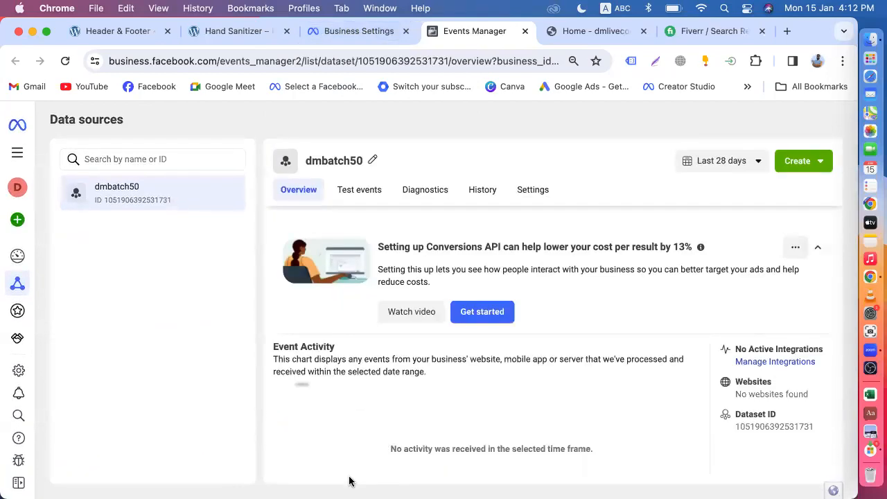
scroll(457, 385, "down", 3)
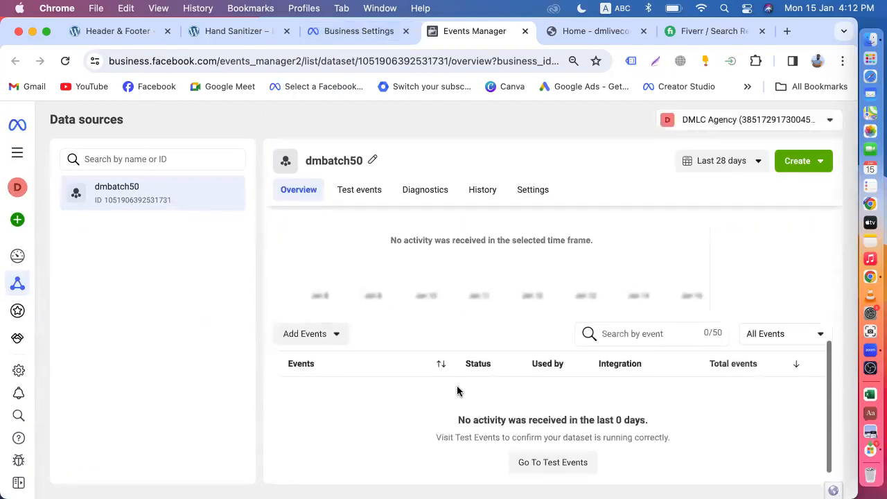
scroll(372, 390, "up", 6)
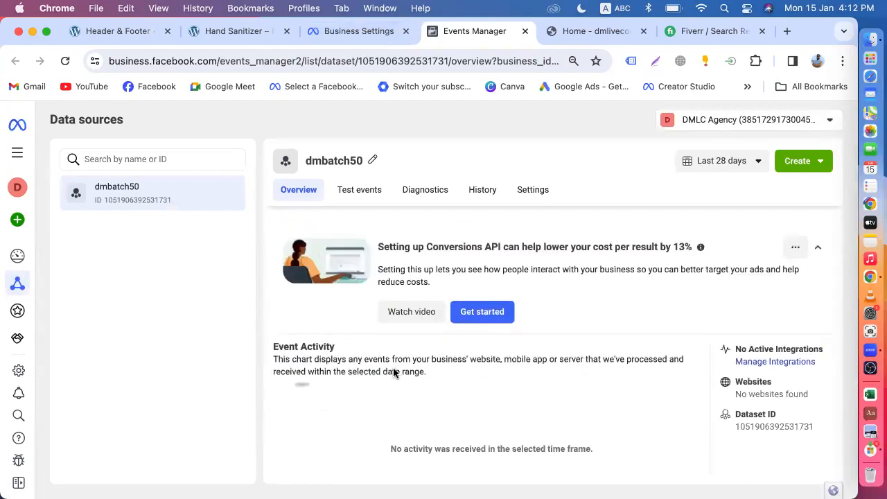
left_click(366, 194)
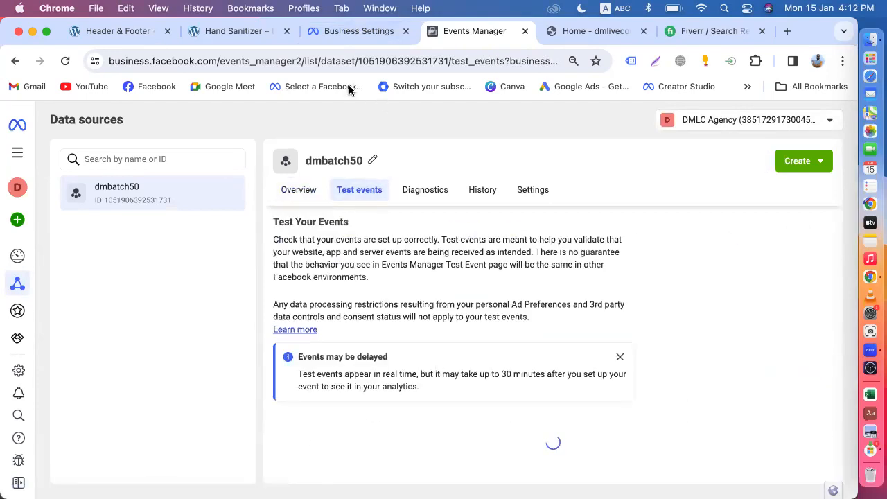
Clear all recorded test session activity and confirm the removal.
scroll(388, 333, "down", 10)
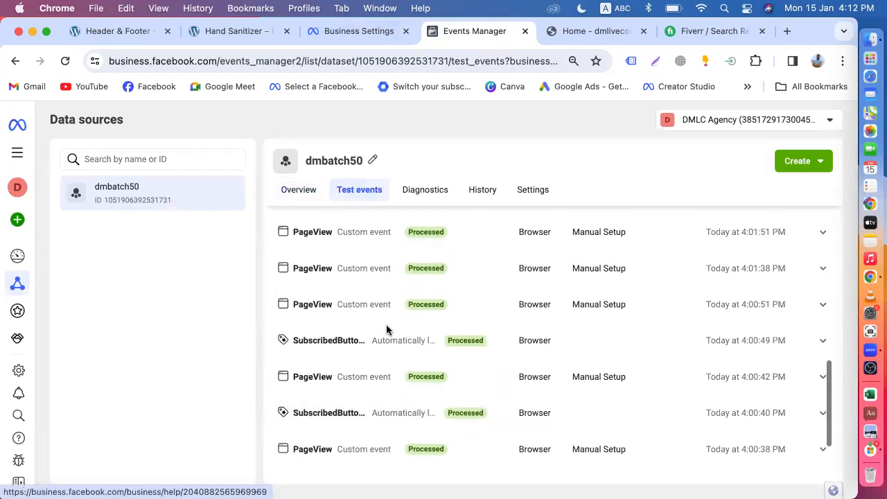
scroll(392, 348, "up", 10)
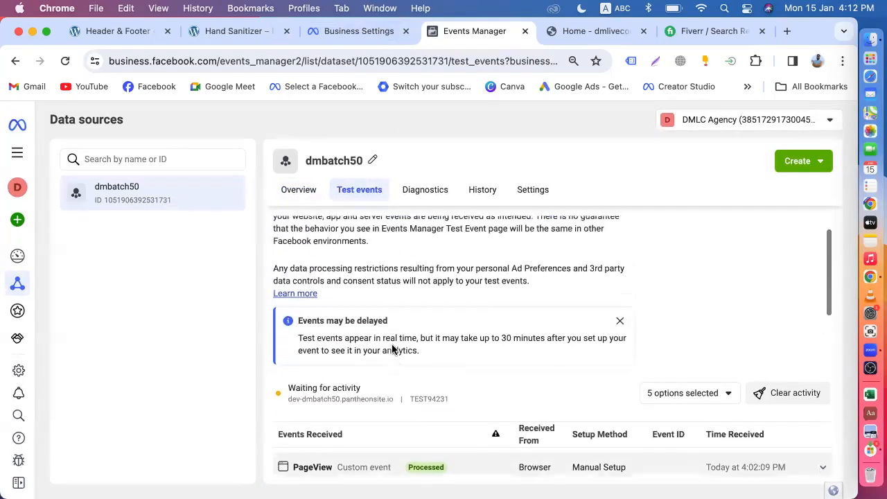
scroll(444, 346, "down", 10)
scroll(495, 346, "up", 5)
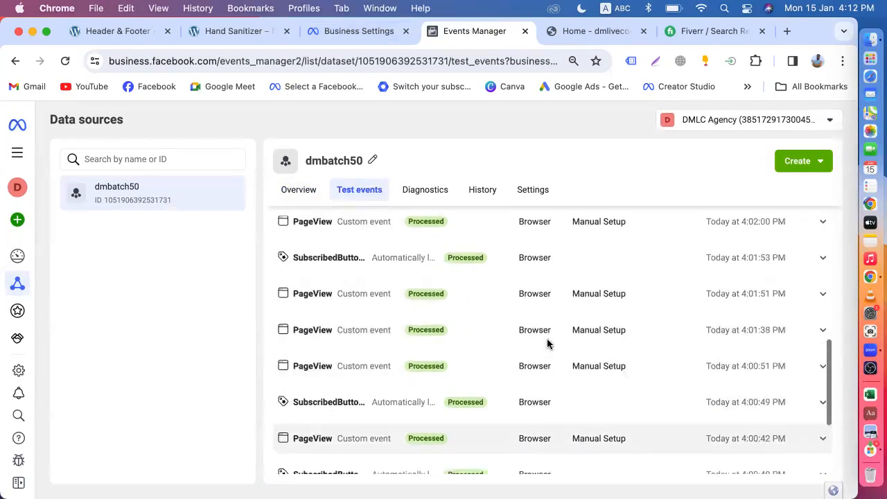
scroll(749, 313, "up", 3)
left_click(718, 267)
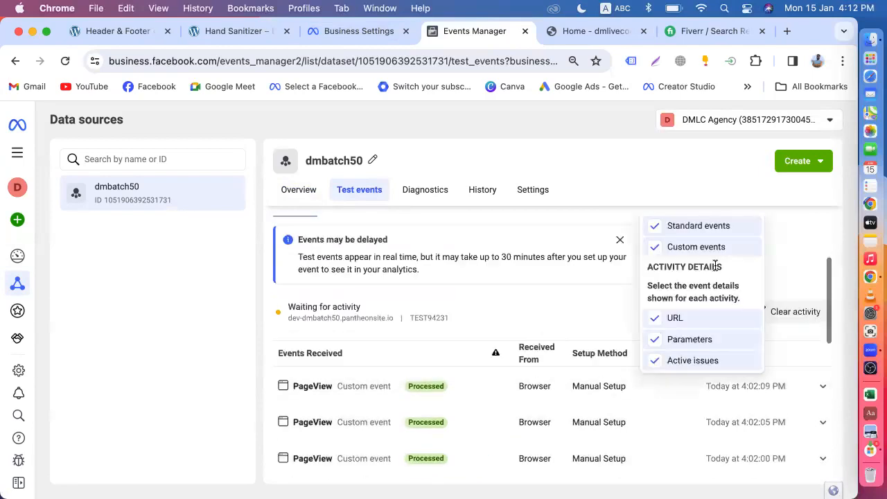
left_click(771, 259)
left_click(792, 312)
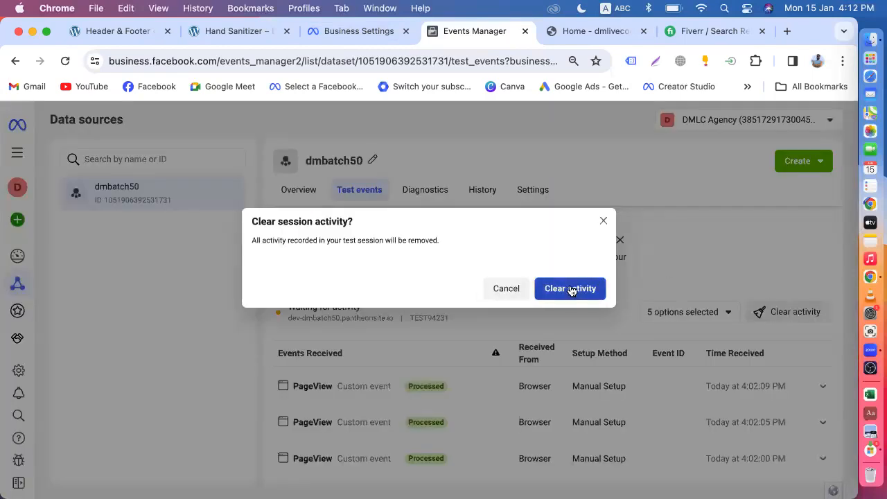
left_click(570, 290)
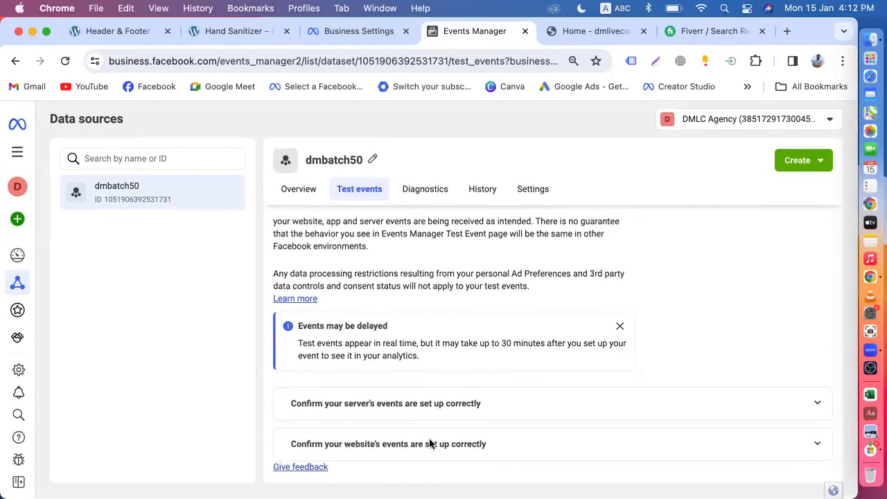
Expand the website events test instructions and focus the empty Enter website URL field.
left_click(505, 456)
scroll(486, 388, "down", 3)
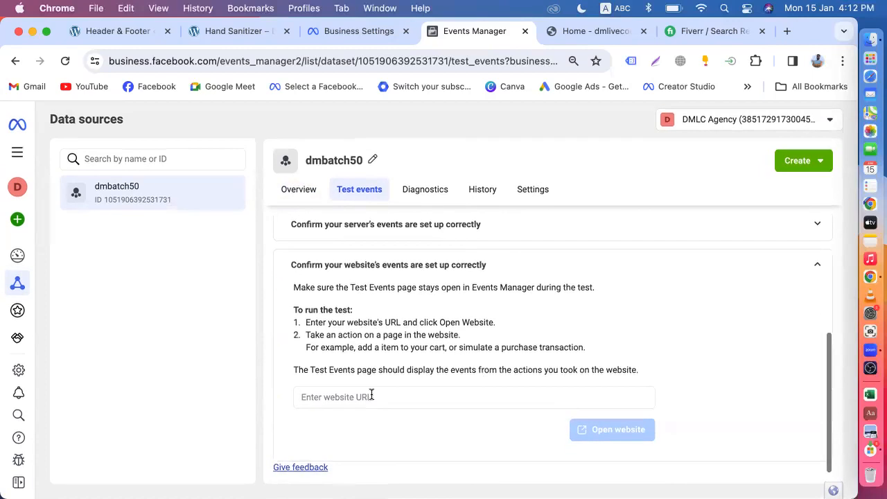
left_click(358, 397)
right_click(358, 398)
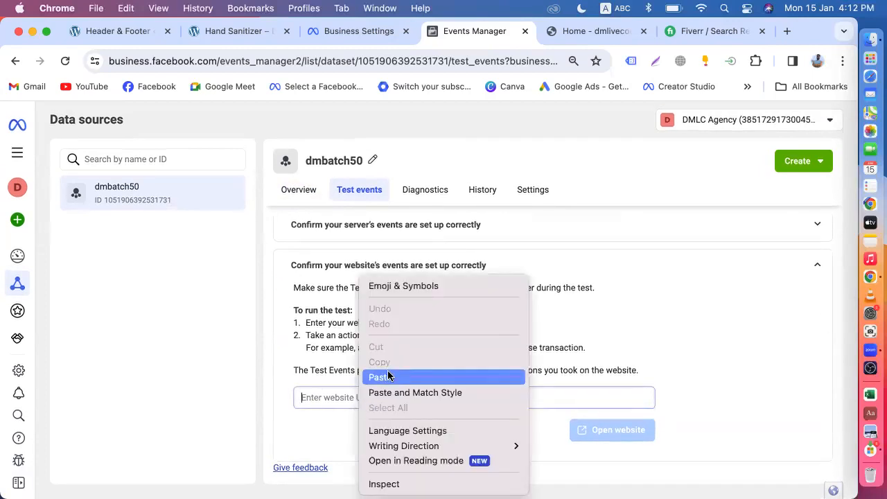
left_click(338, 64)
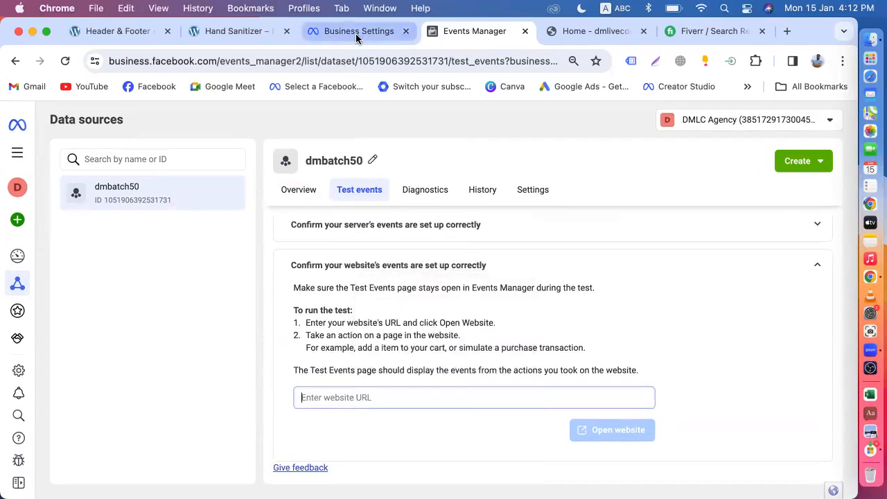
Go to the store home page, copy its web address, and switch to Test events.
left_click(233, 40)
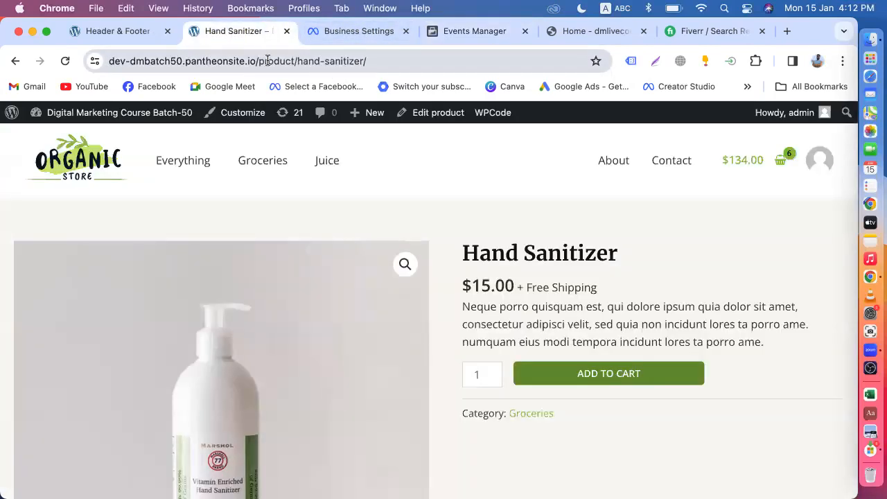
left_click(252, 60)
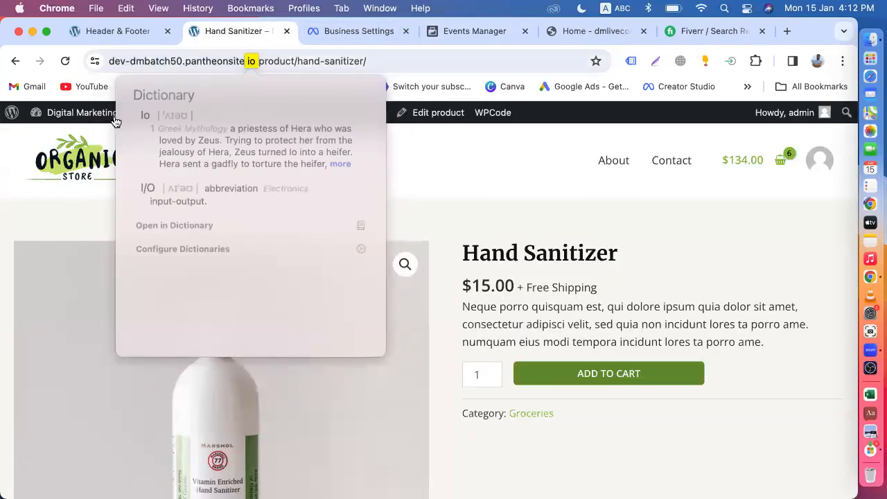
left_click(61, 147)
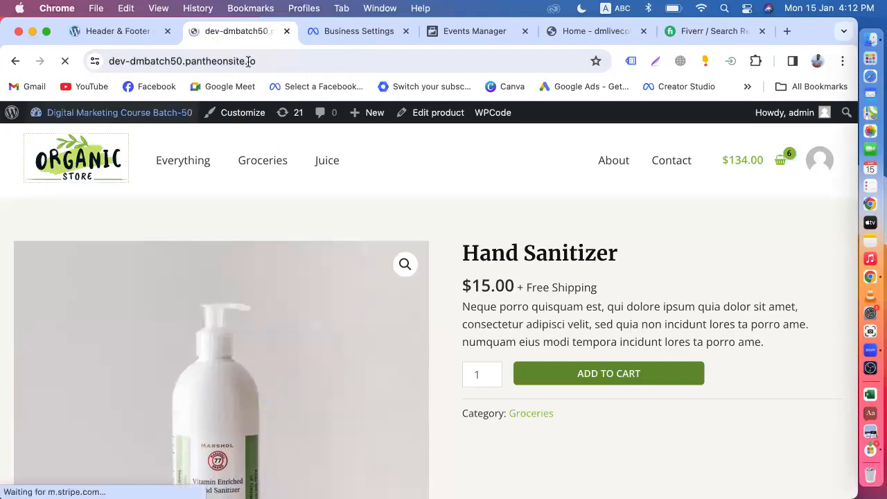
left_click(219, 63)
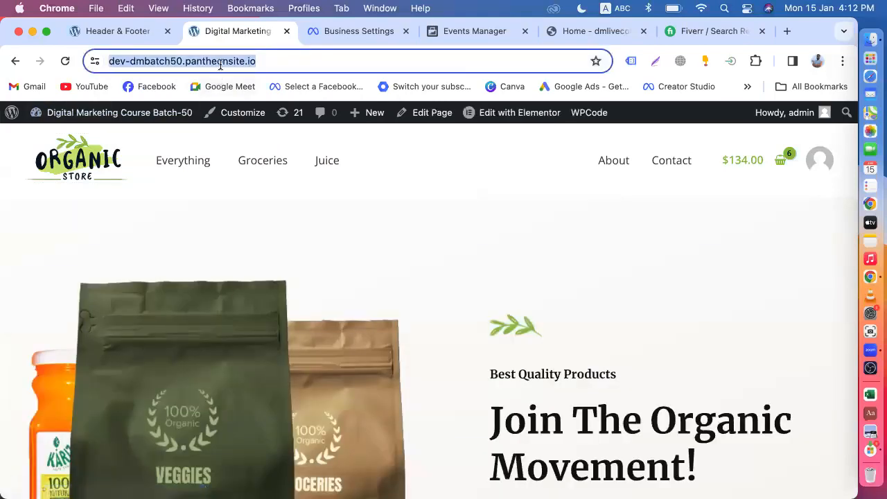
right_click(219, 64)
left_click(261, 179)
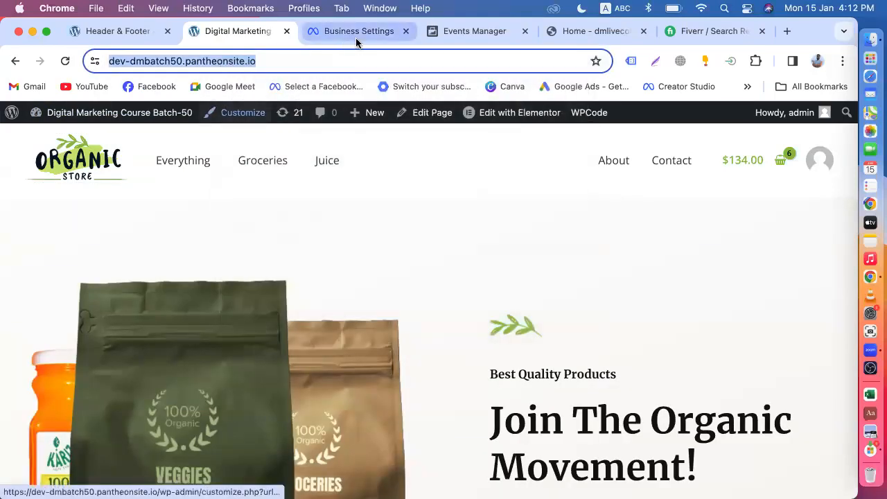
left_click(462, 34)
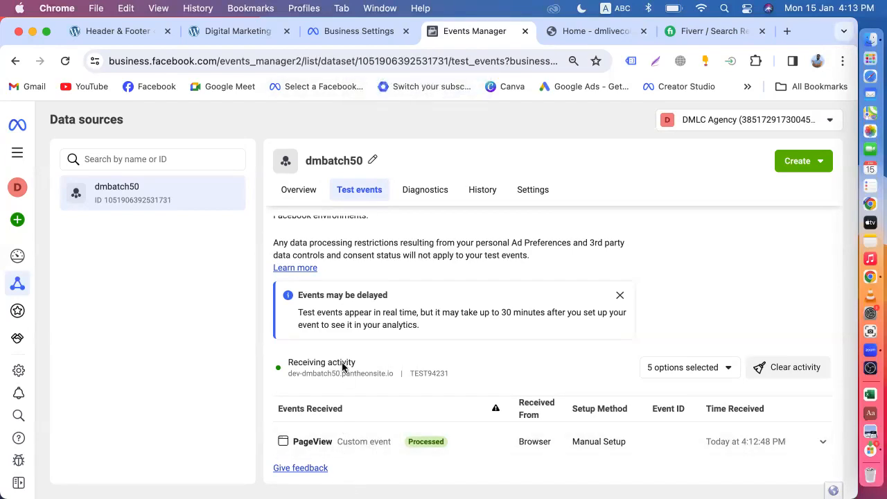
Visit the Assorted Coffee product page, close the Business Settings tab, and check Test events.
left_click(242, 31)
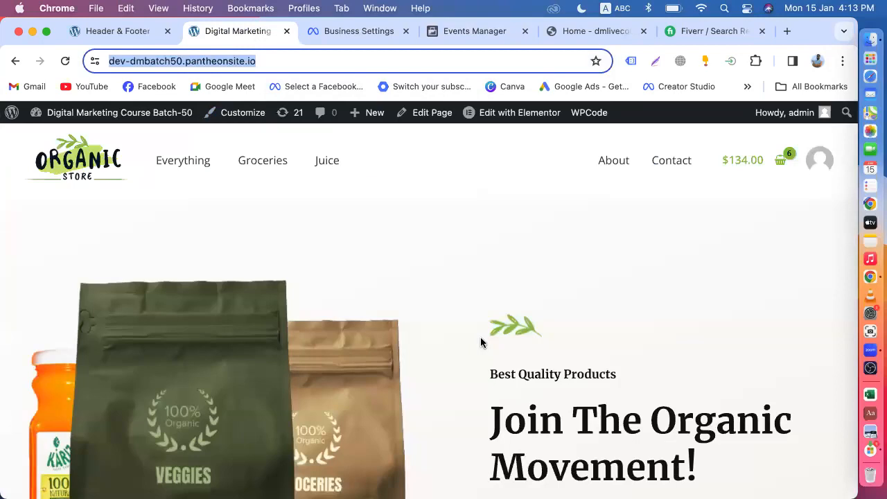
scroll(481, 341, "down", 5)
scroll(481, 340, "down", 5)
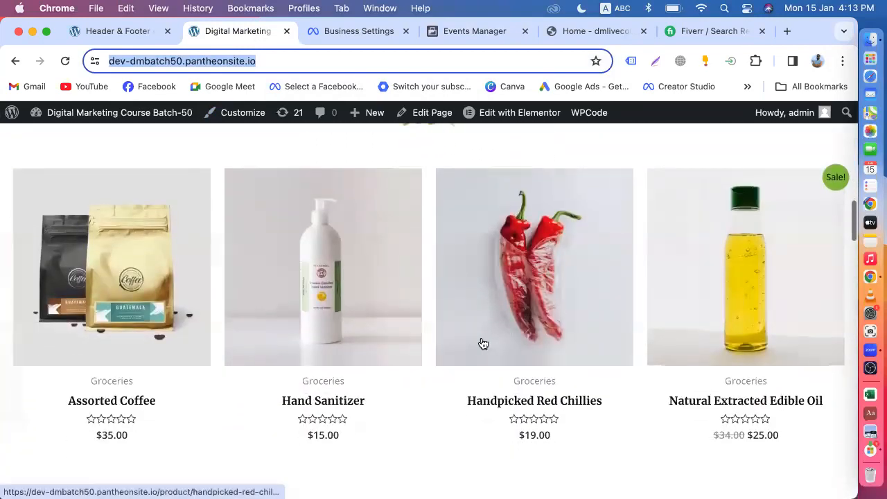
left_click(179, 285)
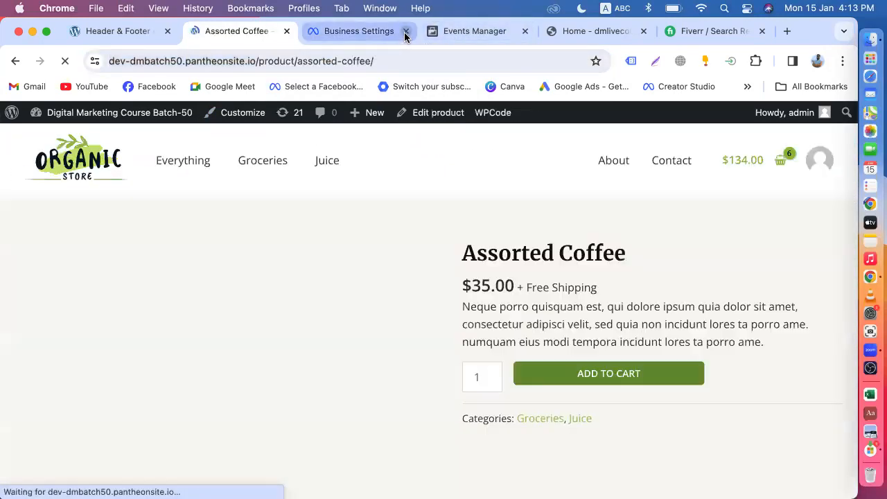
left_click(407, 31)
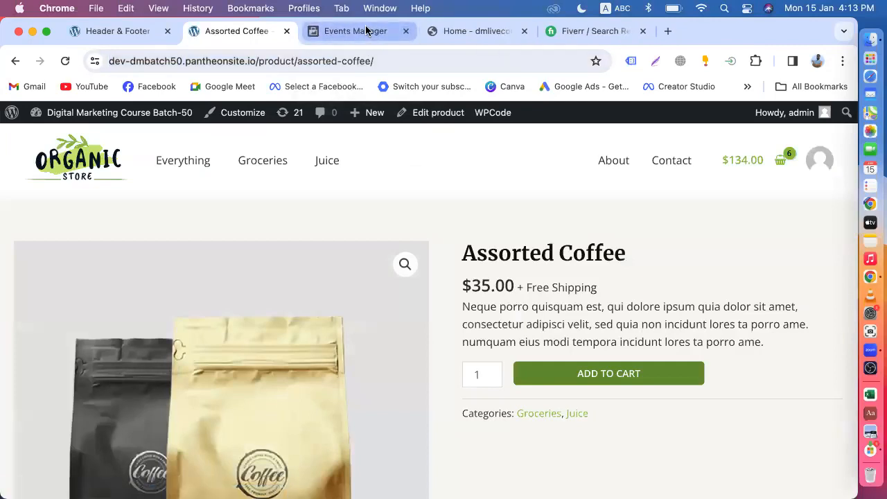
left_click(366, 31)
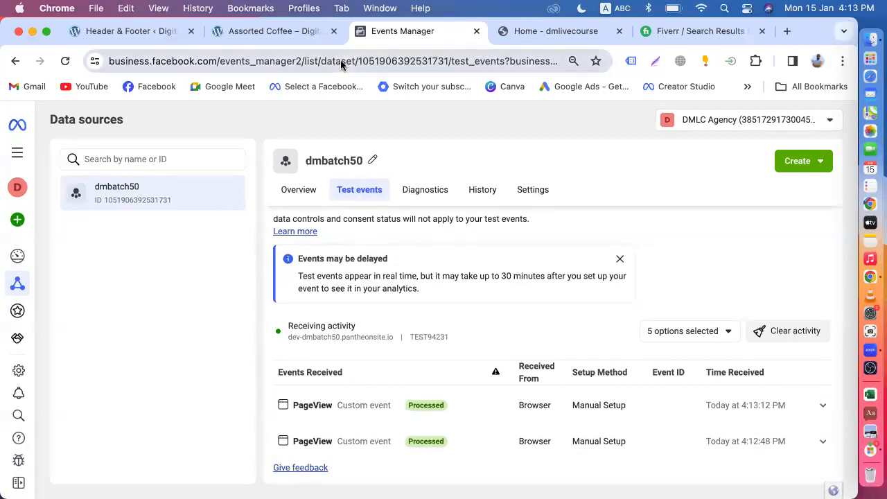
Add Assorted Coffee to the cart and confirm the new PageView arrives in Test events.
left_click(262, 31)
scroll(335, 313, "down", 10)
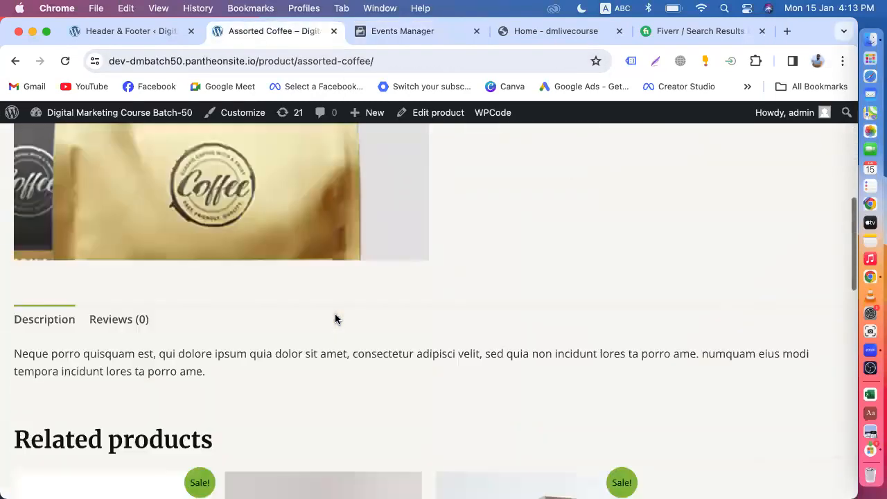
scroll(335, 317, "down", 5)
scroll(335, 317, "up", 15)
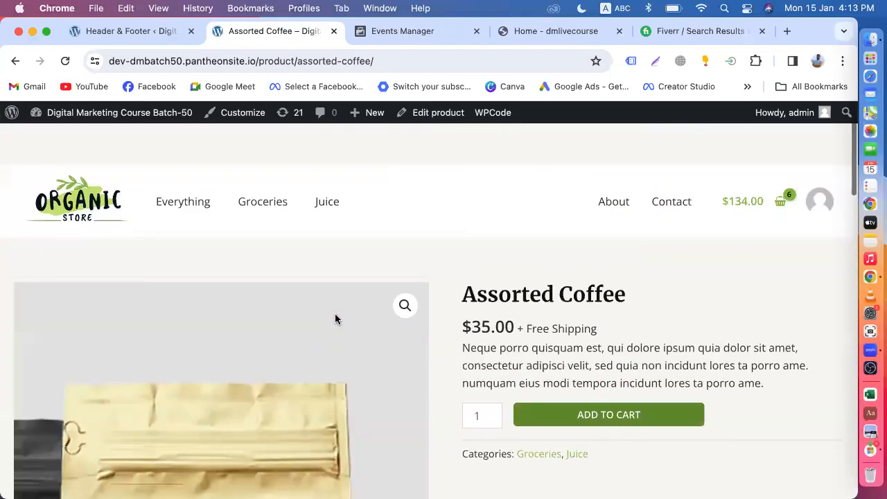
left_click(404, 32)
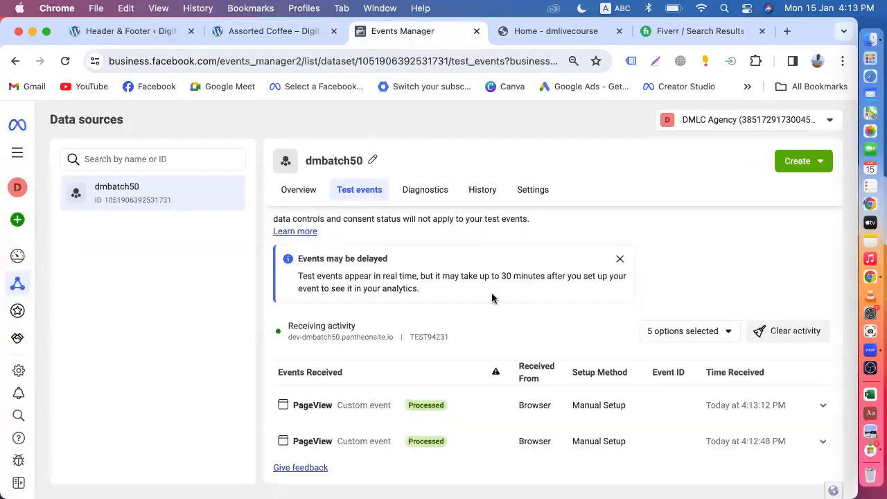
left_click(265, 32)
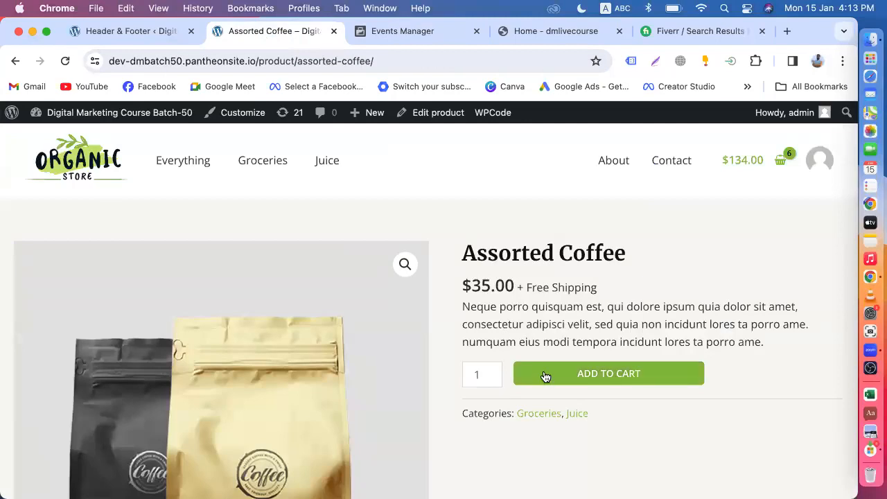
left_click(602, 378)
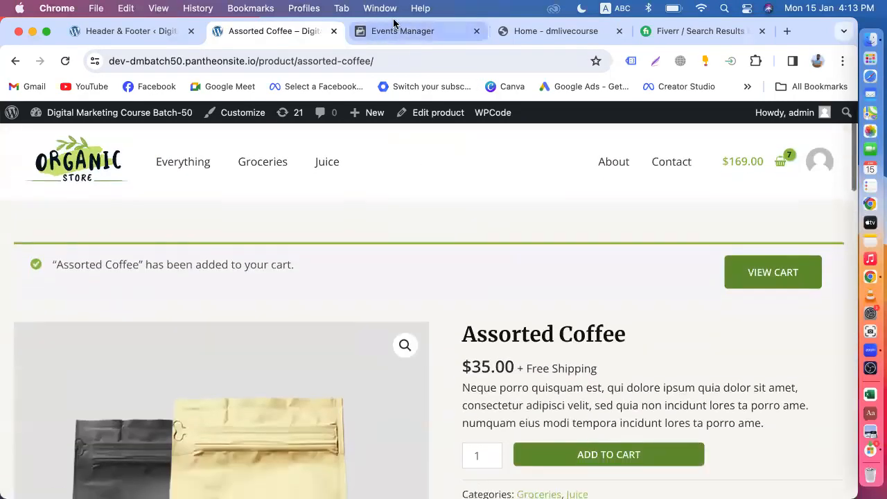
left_click(394, 30)
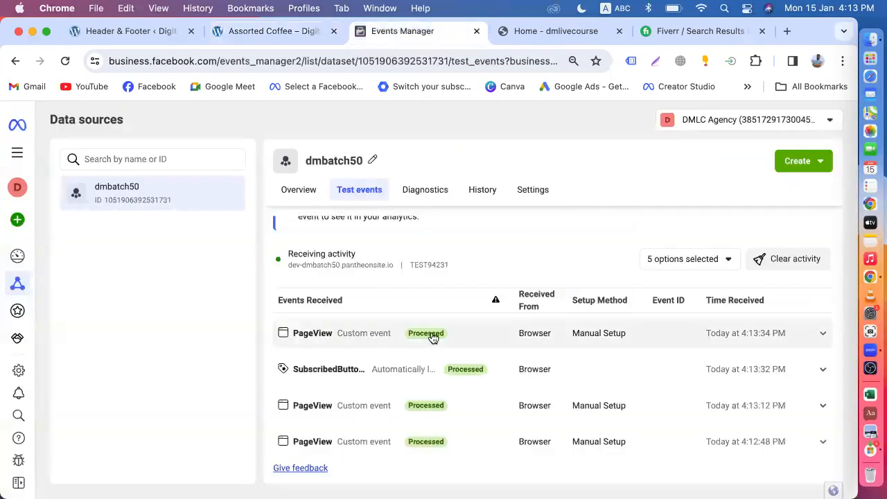
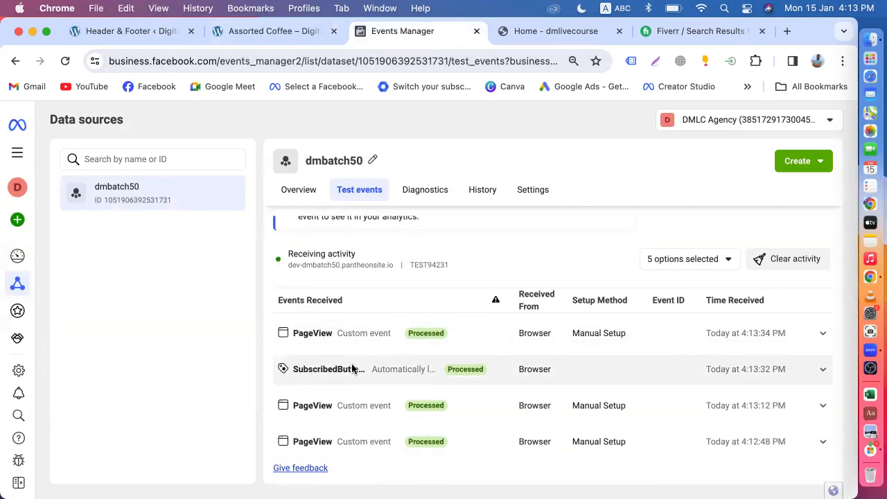
Glance at the Assorted Coffee product page, then return to the Test events list.
scroll(352, 368, "up", 5)
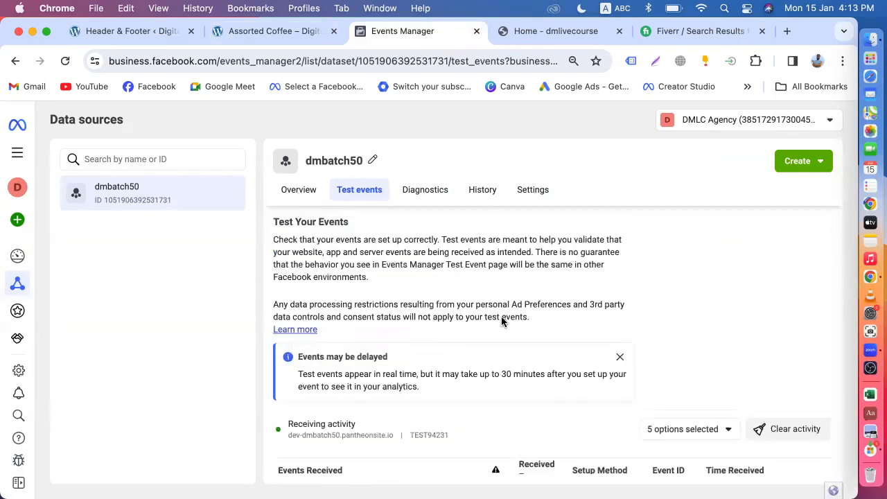
left_click(249, 31)
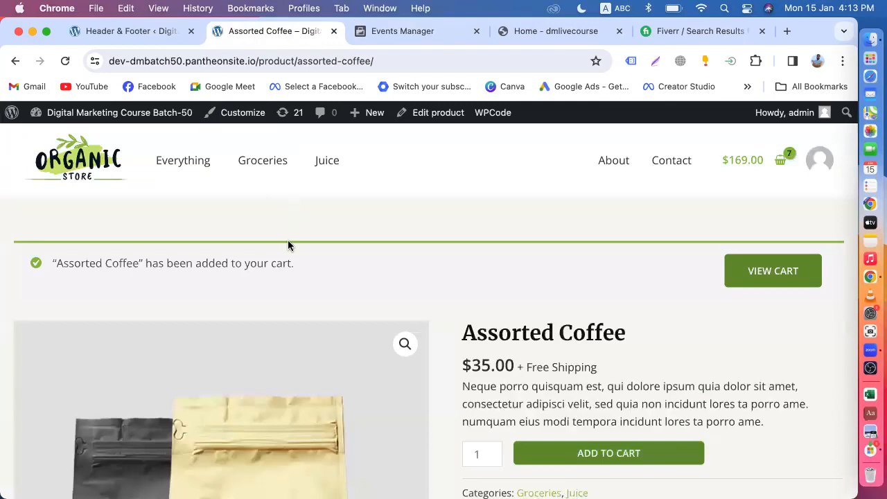
scroll(286, 239, "down", 5)
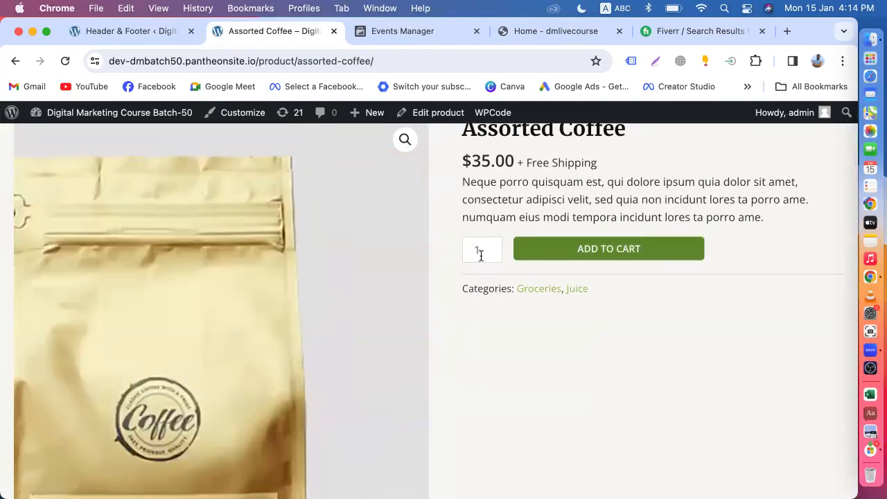
left_click(387, 38)
scroll(460, 400, "down", 3)
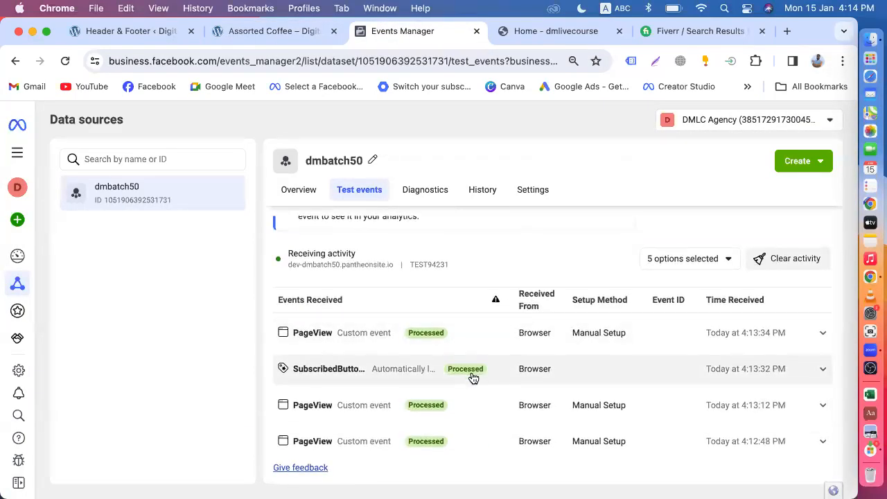
scroll(473, 378, "up", 5)
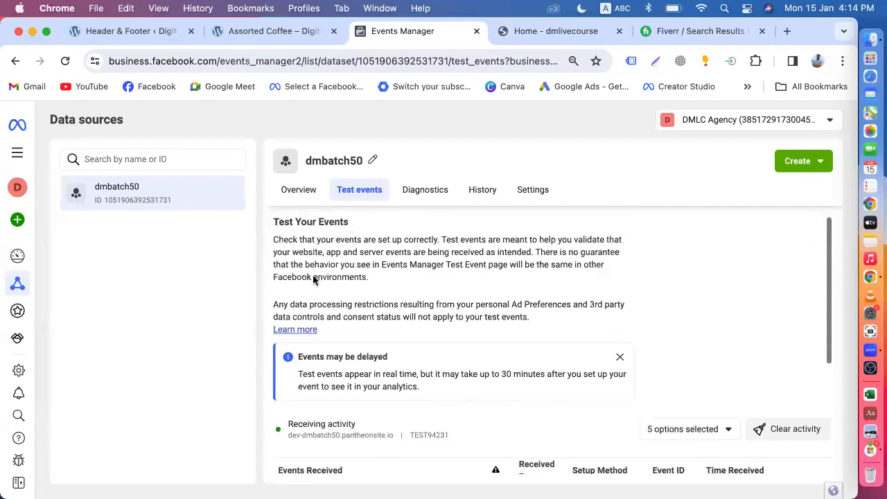
Open the dmbatch50 dataset Overview, which reports no activity received yet.
left_click(299, 189)
scroll(451, 331, "down", 3)
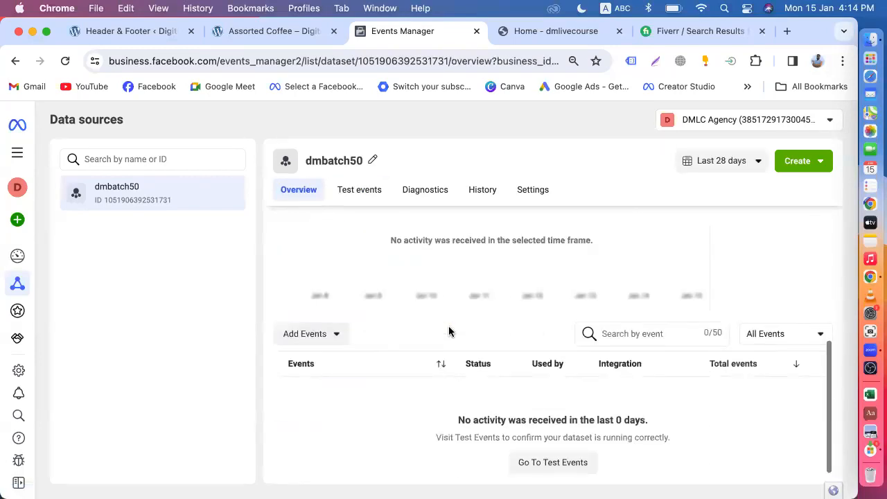
scroll(441, 372, "up", 3)
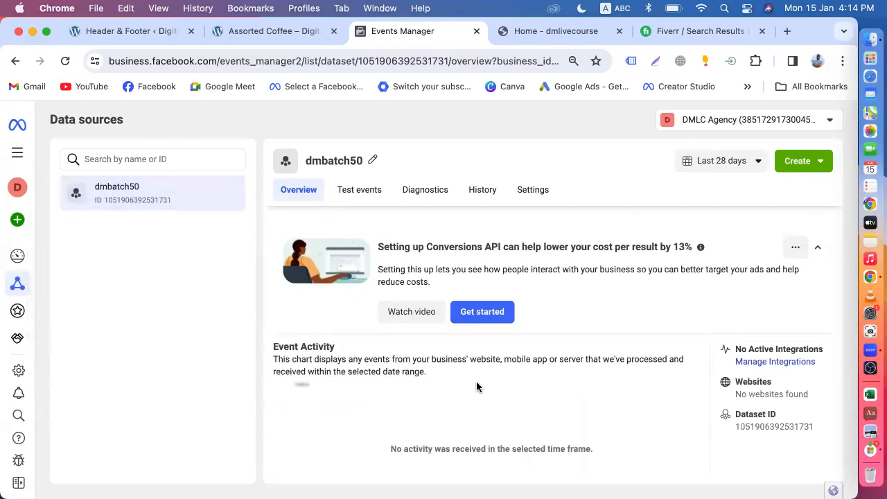
scroll(476, 387, "down", 3)
scroll(476, 386, "up", 3)
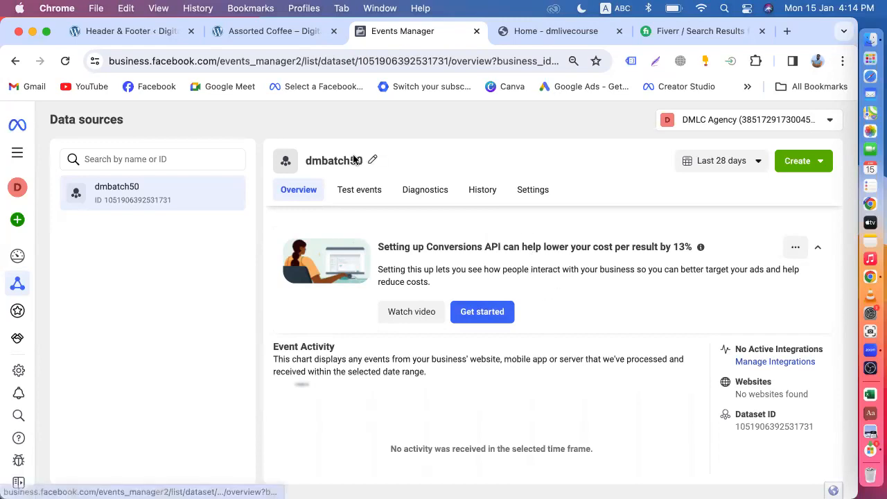
Add Assorted Coffee to the cart again and return to the dataset overview.
left_click(284, 32)
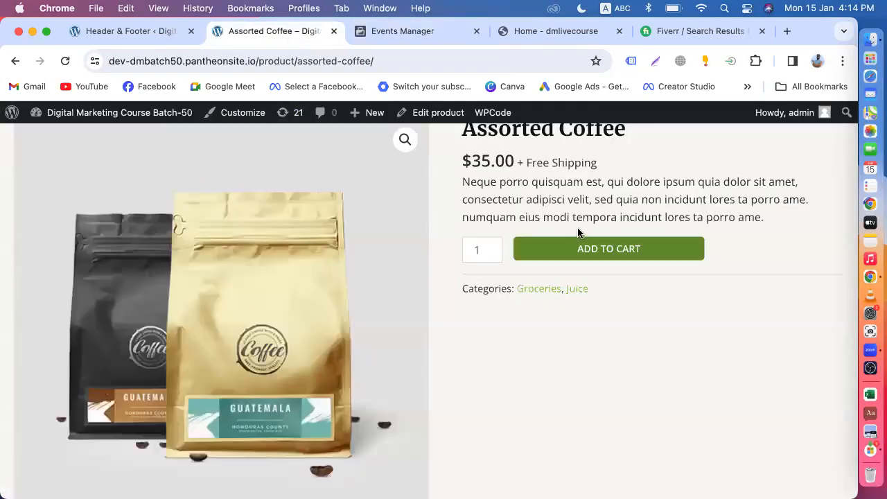
left_click(589, 255)
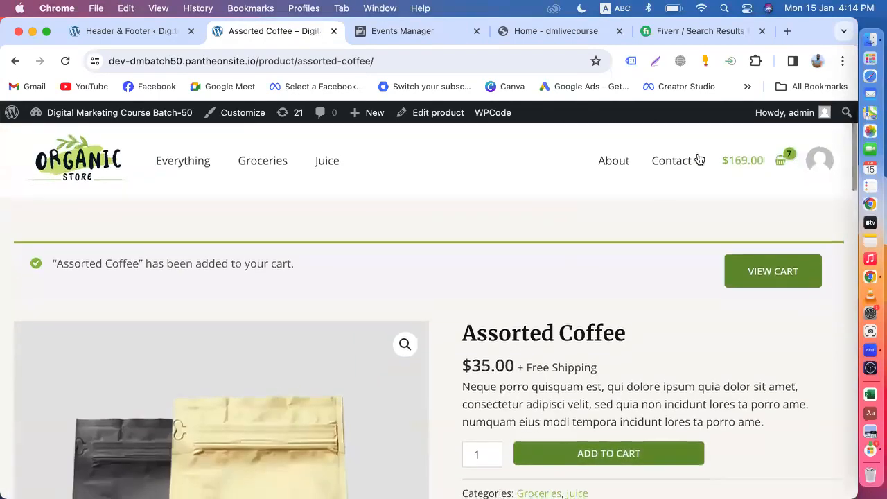
left_click(386, 32)
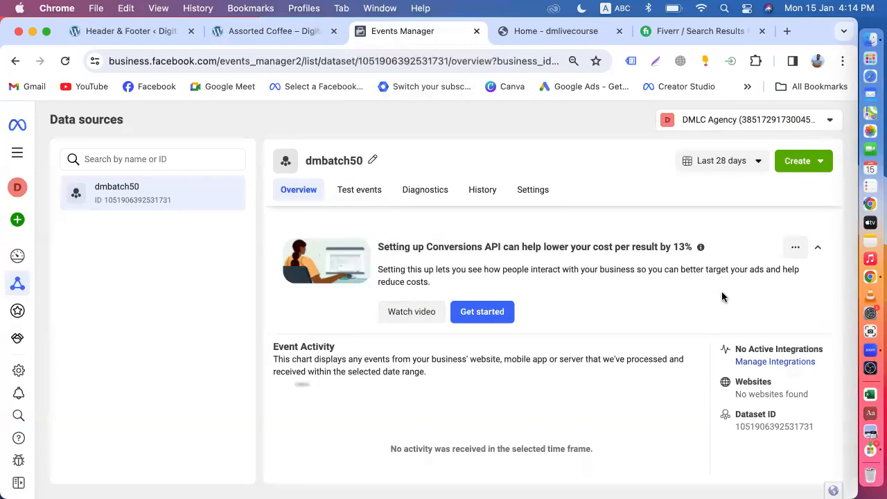
scroll(546, 374, "down", 5)
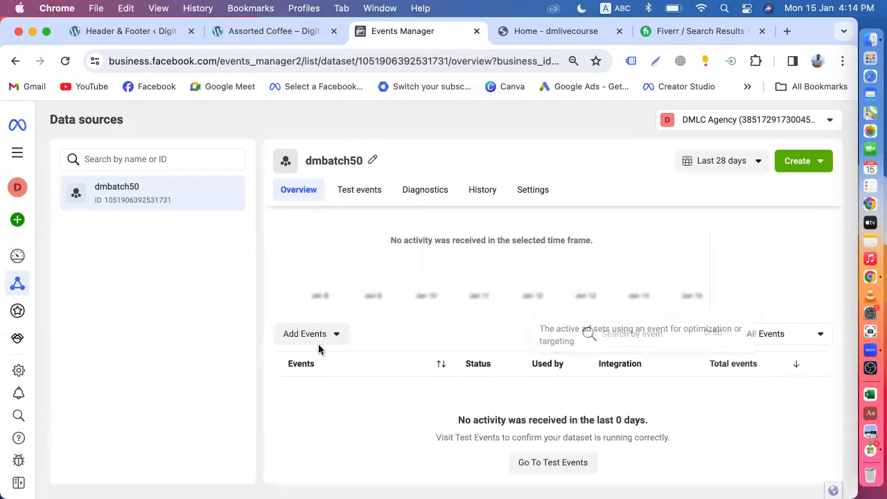
scroll(371, 303, "up", 5)
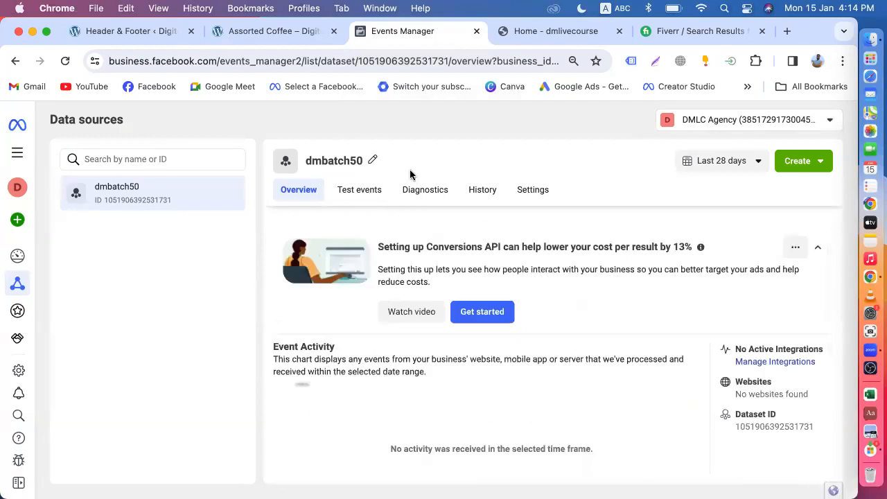
scroll(418, 258, "down", 5)
Add a new Meta Pixel integration from Add Events and continue through its setup.
left_click(312, 337)
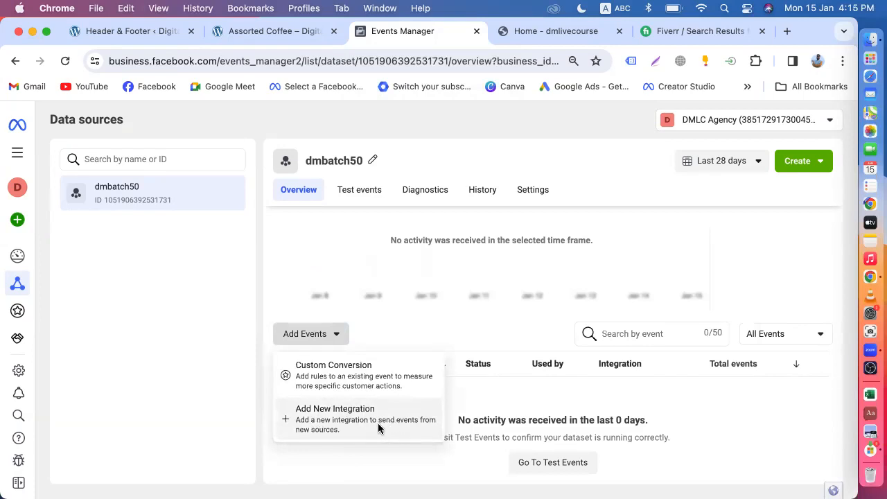
left_click(341, 423)
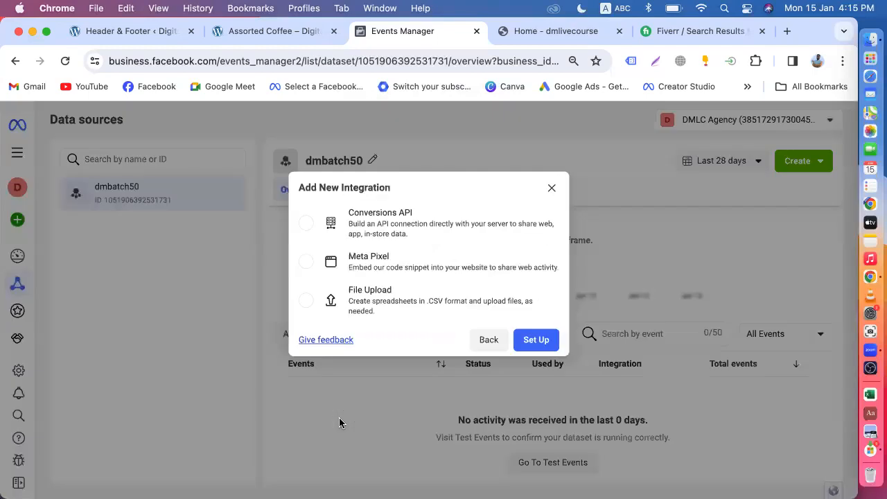
left_click(371, 271)
left_click(526, 343)
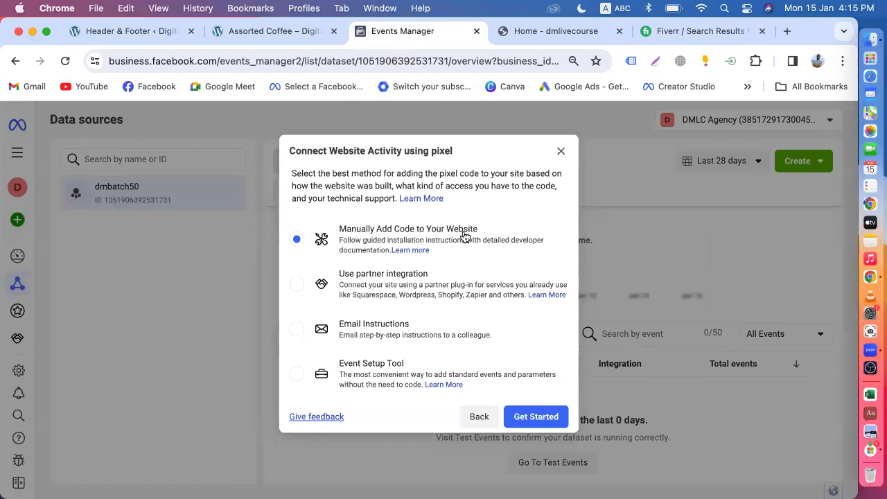
left_click(529, 420)
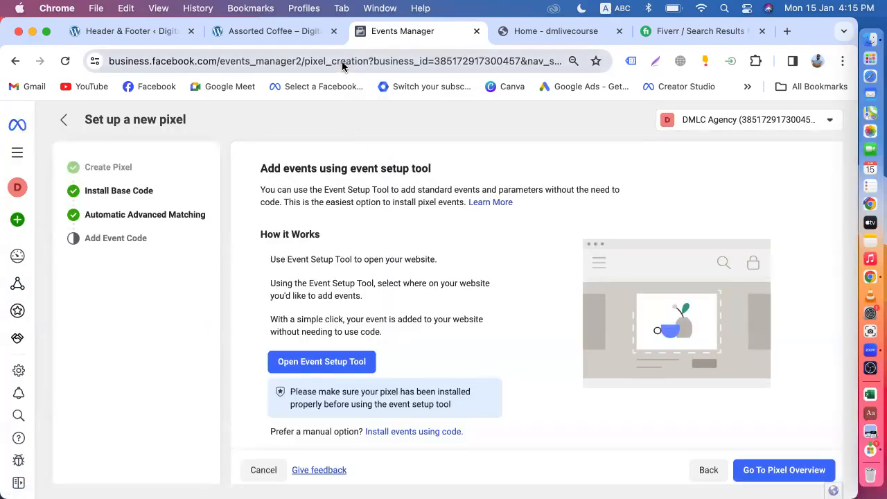
Look over the code installation guide, then launch the event setup tool instead.
scroll(367, 305, "down", 1)
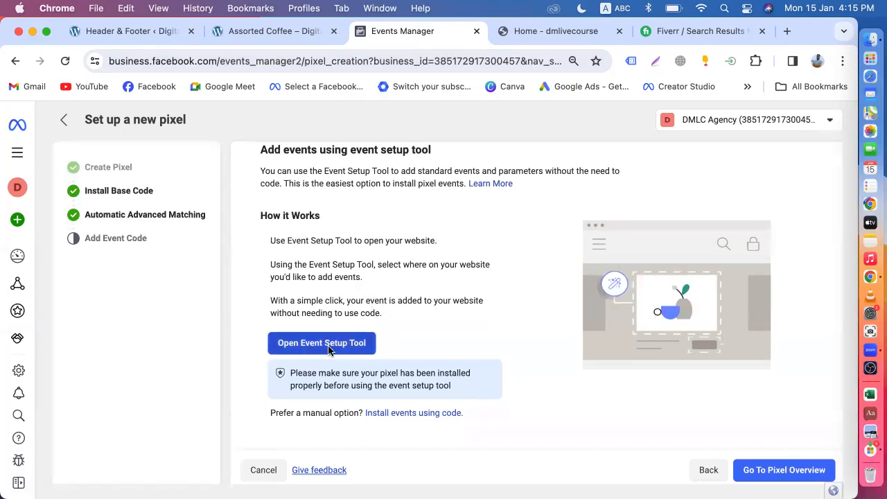
left_click(421, 413)
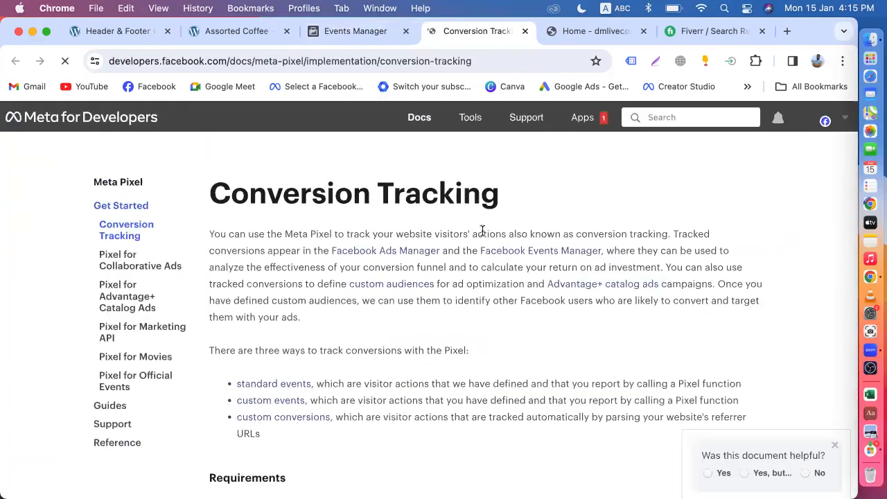
left_click(524, 33)
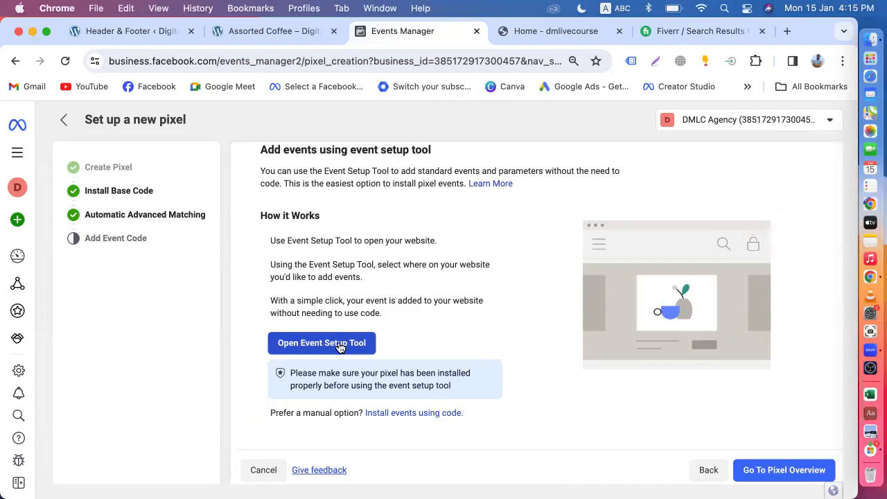
left_click(339, 344)
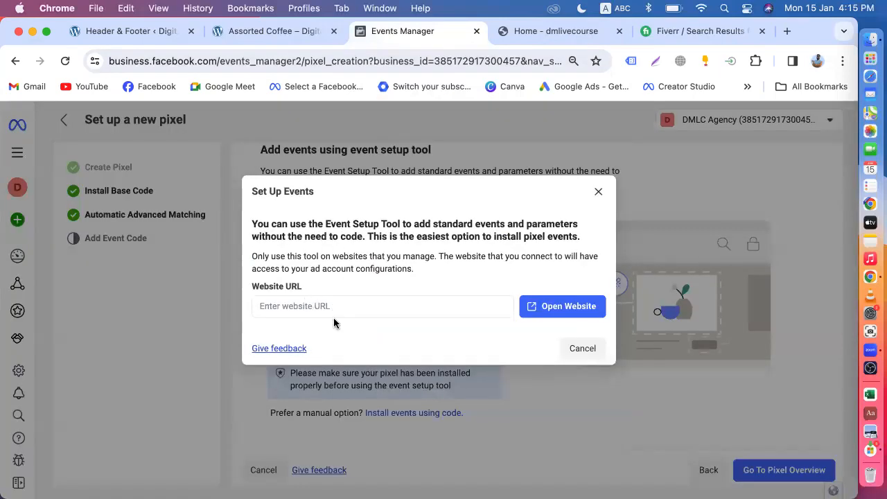
left_click(258, 33)
left_click(86, 179)
left_click(269, 61)
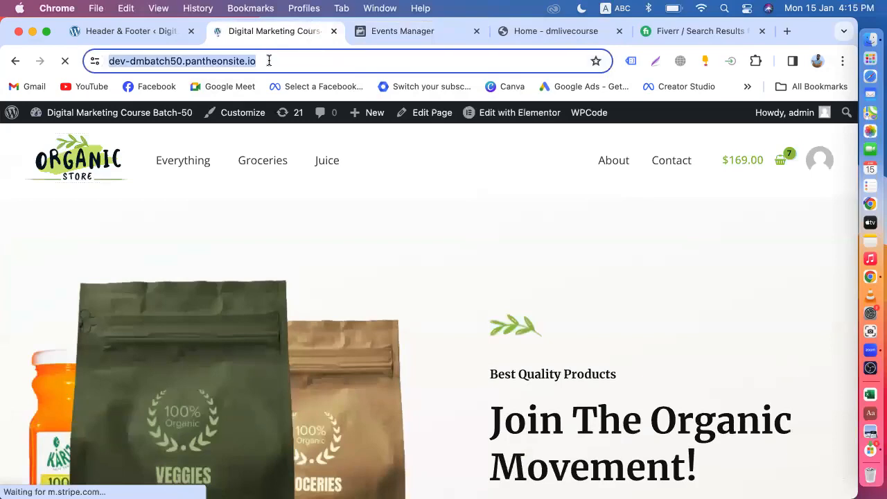
right_click(269, 61)
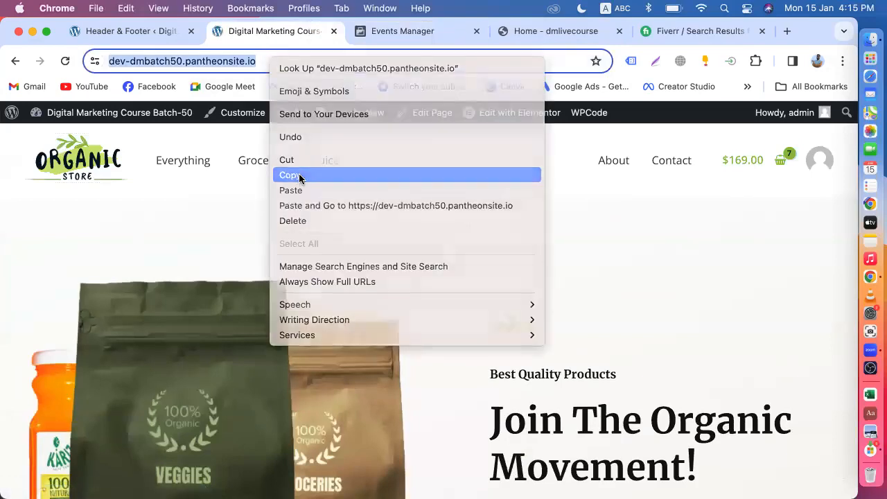
left_click(300, 176)
Paste the store address into Website URL and open the site in the event setup tool.
left_click(386, 31)
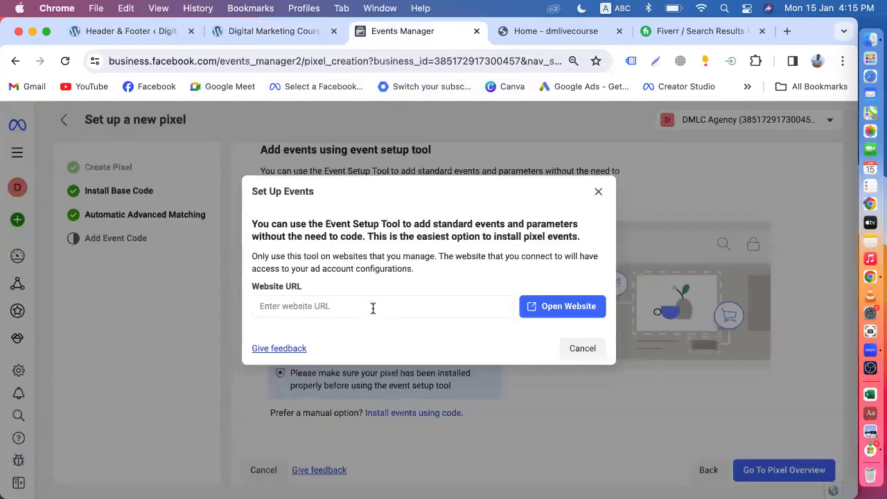
left_click(351, 305)
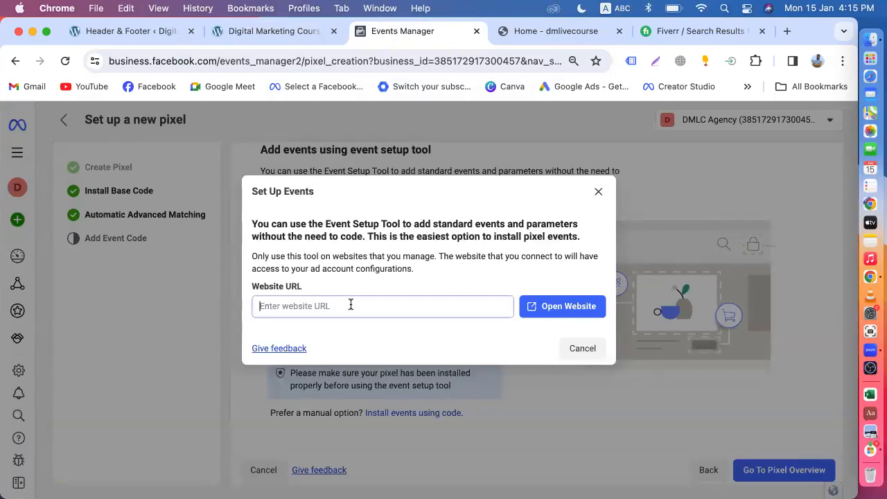
key("super+v")
right_click(351, 305)
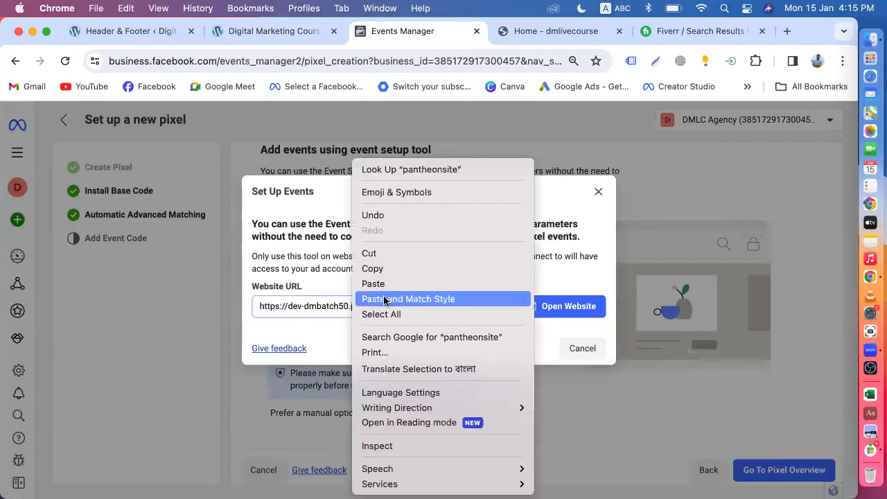
left_click(321, 340)
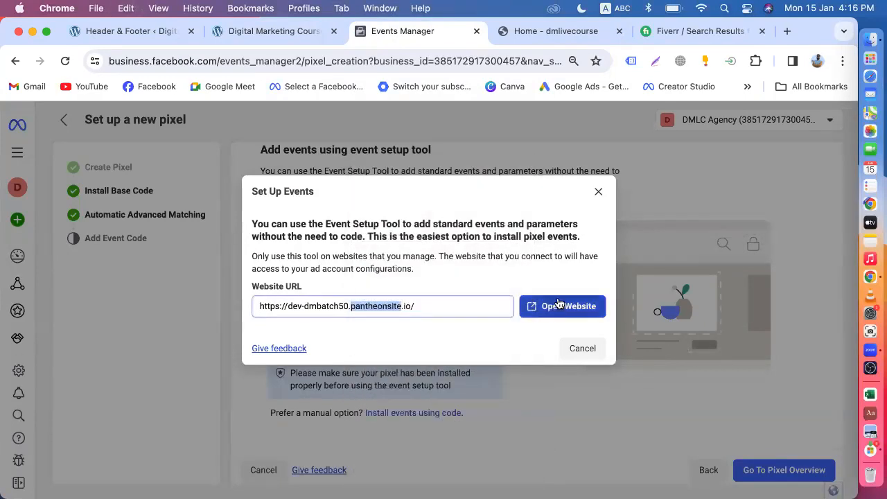
left_click(437, 309)
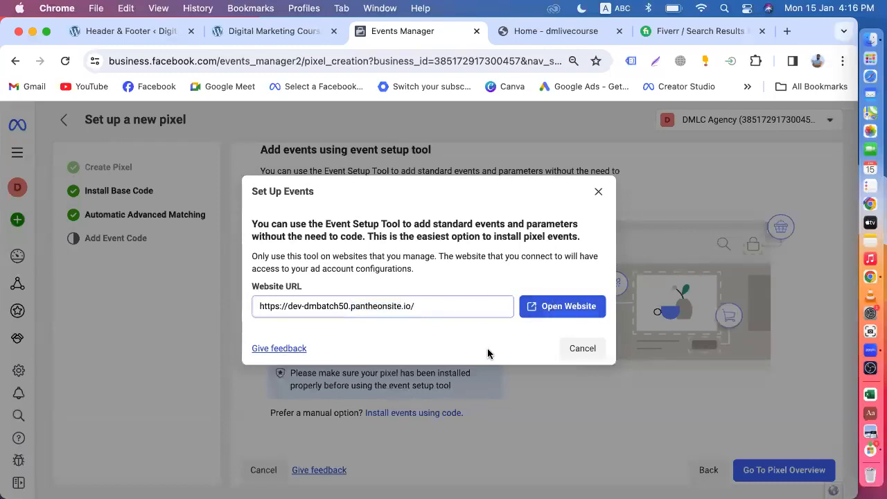
left_click(549, 307)
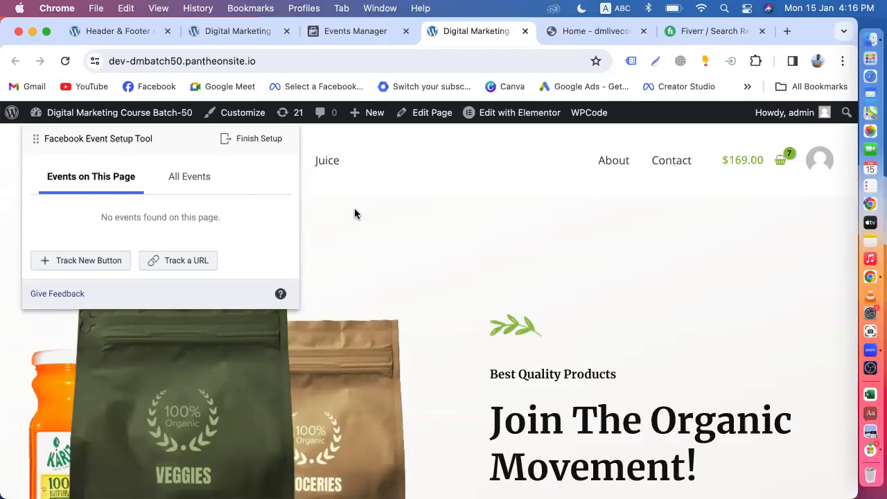
Scroll the shop grid and open the Hand Sanitizer product page with the setup tool overlay.
scroll(355, 209, "down", 5)
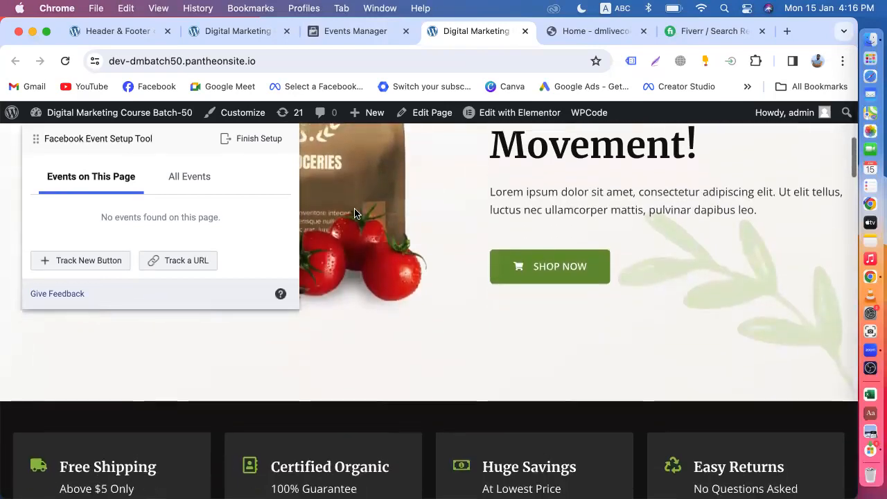
scroll(354, 209, "down", 3)
scroll(475, 293, "down", 5)
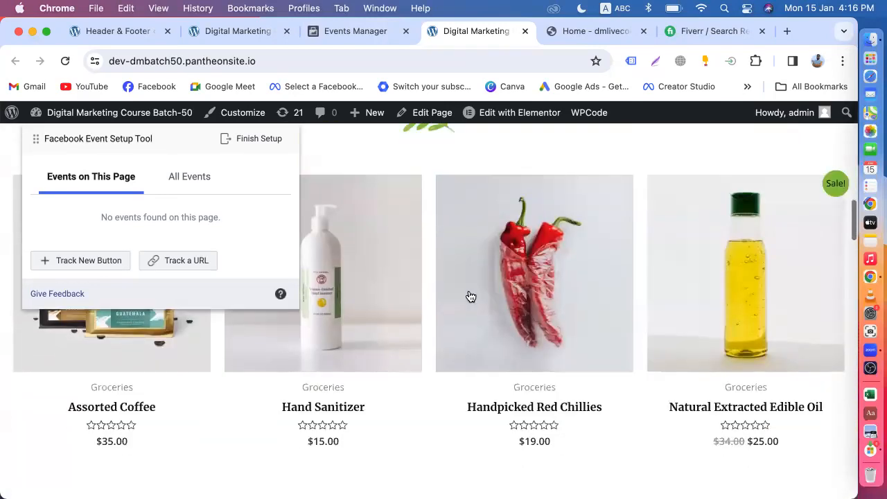
left_click(367, 344)
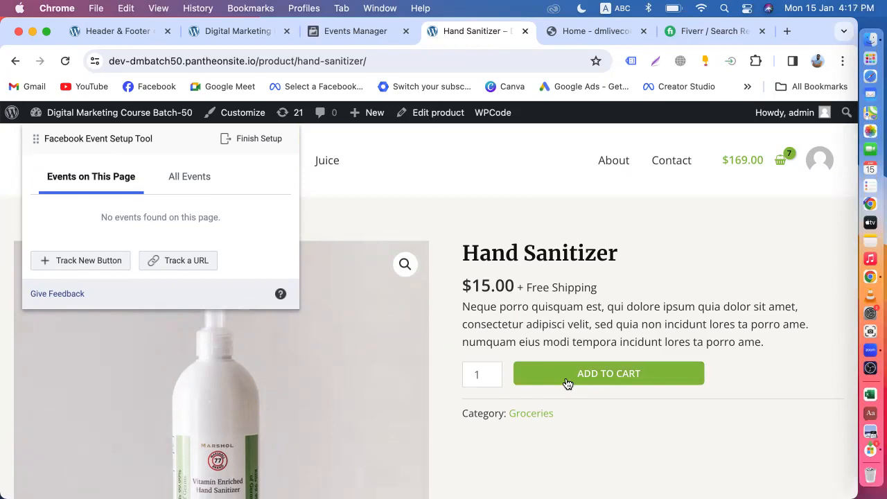
scroll(512, 326, "down", 2)
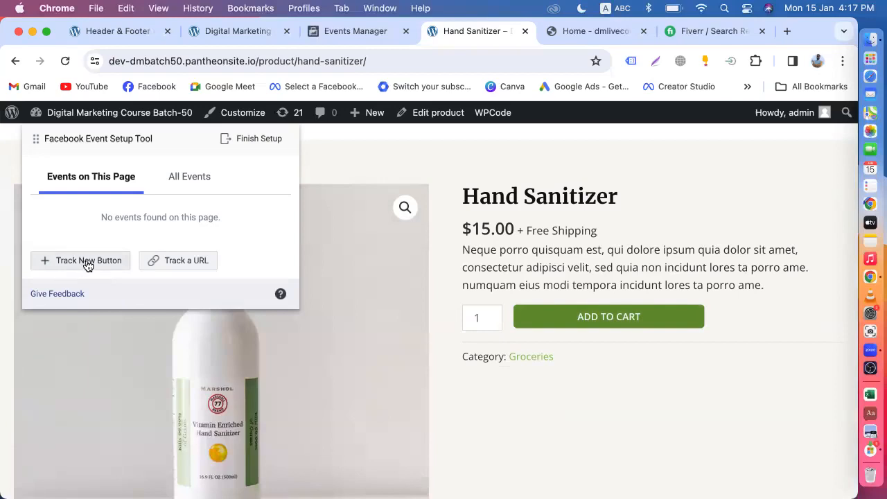
Check All Events, then select the product's ADD TO CART button as a new button to track.
left_click(178, 177)
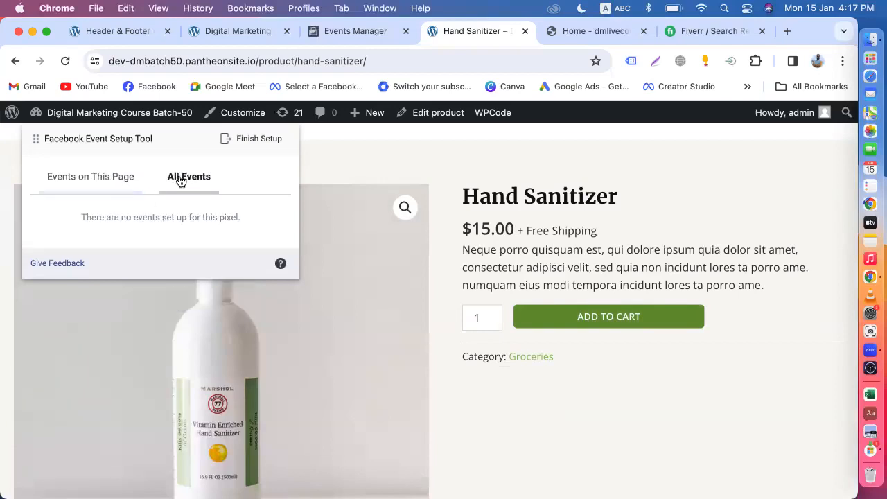
left_click(74, 182)
left_click(90, 262)
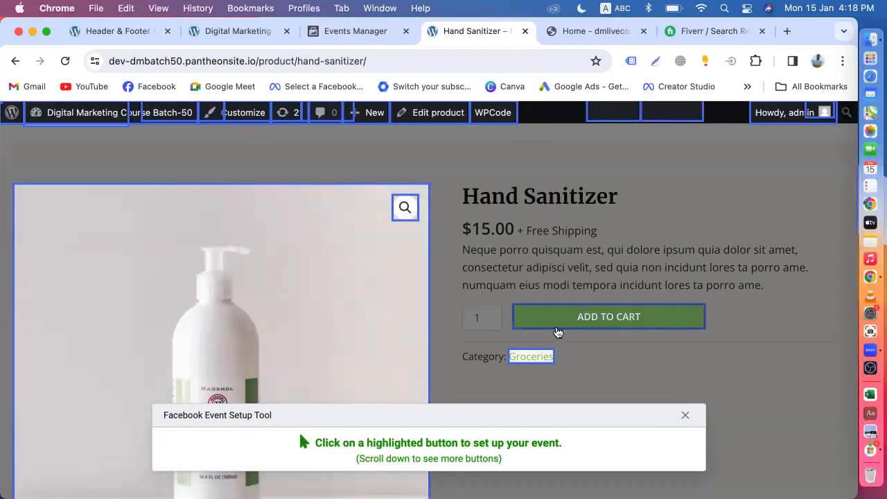
left_click(609, 321)
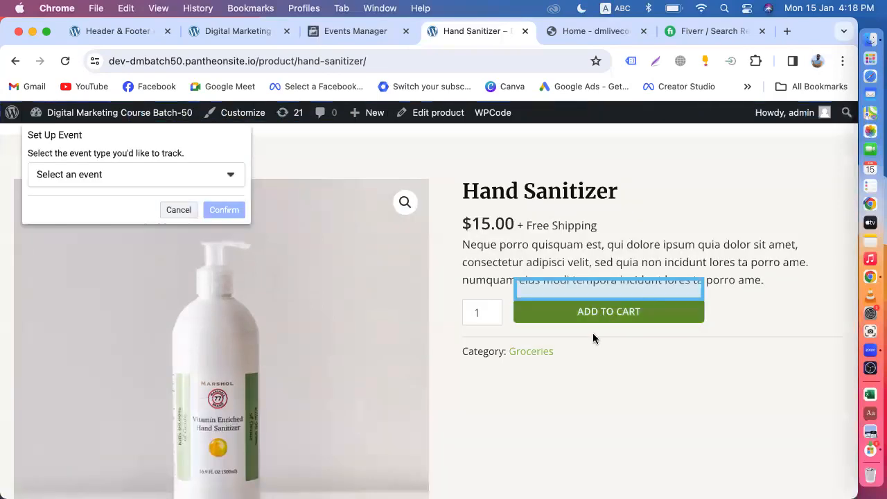
Choose Add to Cart as the event type for the ADD TO CART button.
left_click(179, 178)
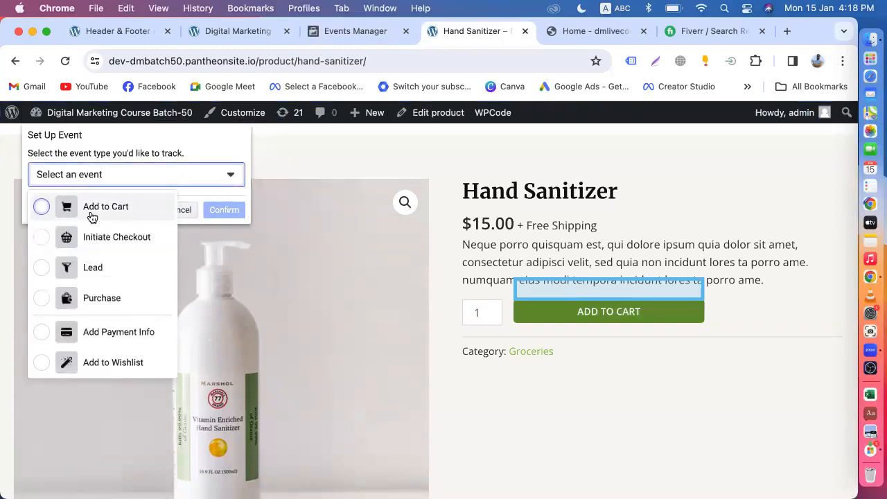
scroll(91, 298, "down", 8)
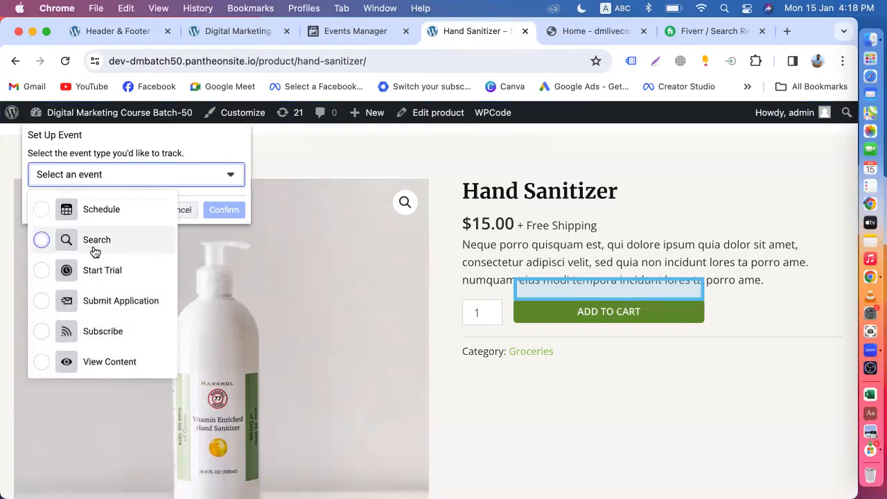
scroll(95, 252, "up", 3)
scroll(93, 254, "up", 4)
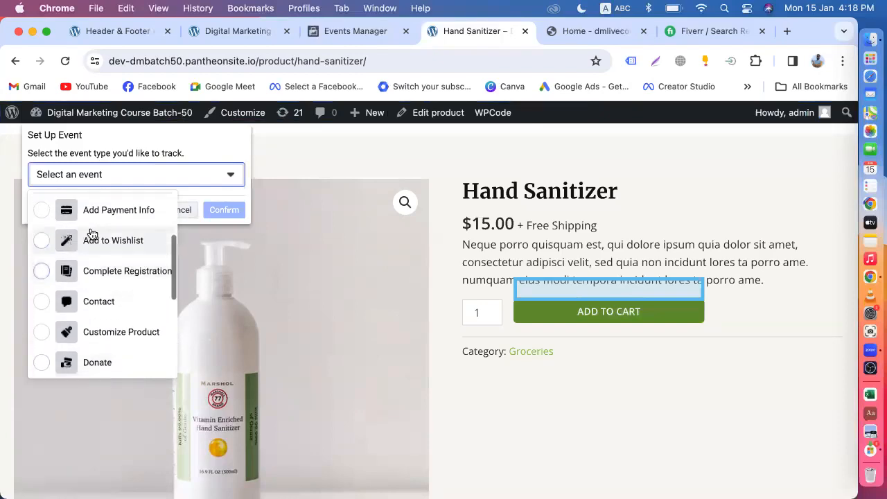
scroll(109, 285, "up", 4)
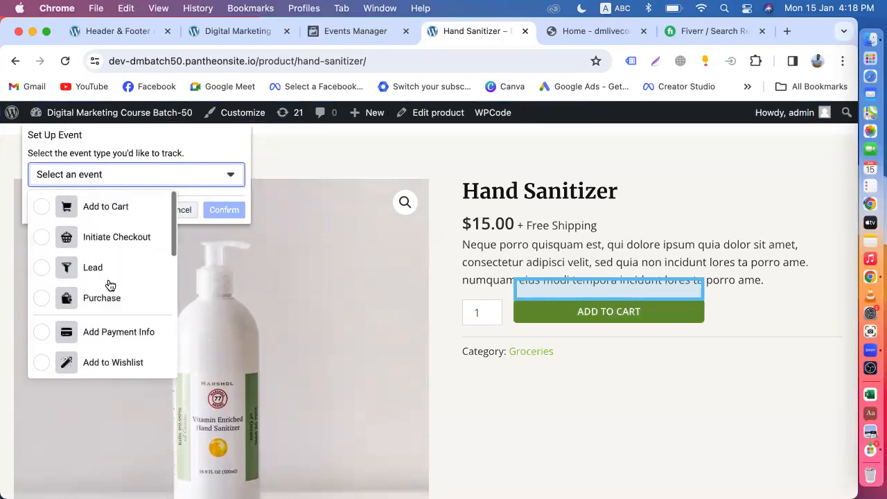
left_click(91, 207)
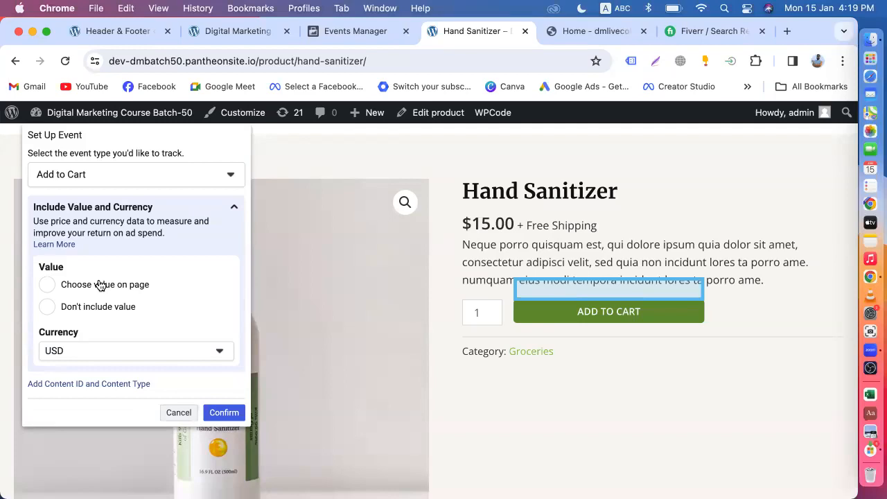
Confirm the Add to Cart event with Don't include value and currency USD.
left_click(47, 309)
left_click(87, 286)
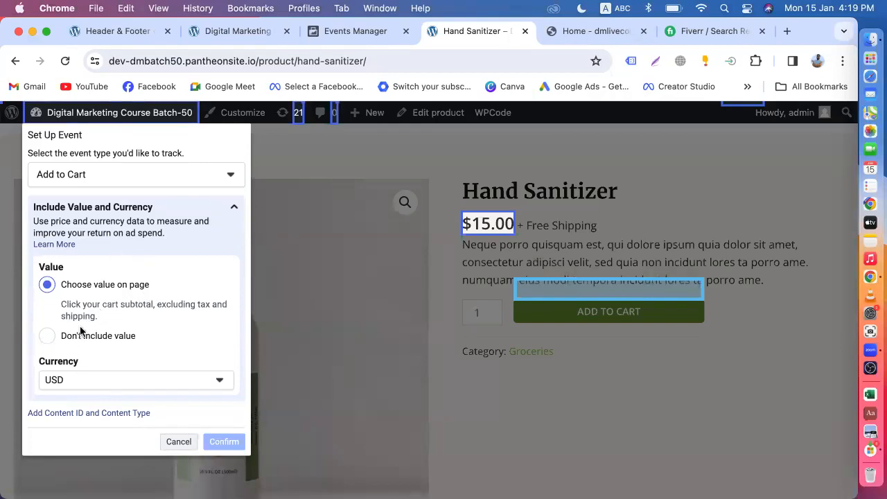
left_click(47, 336)
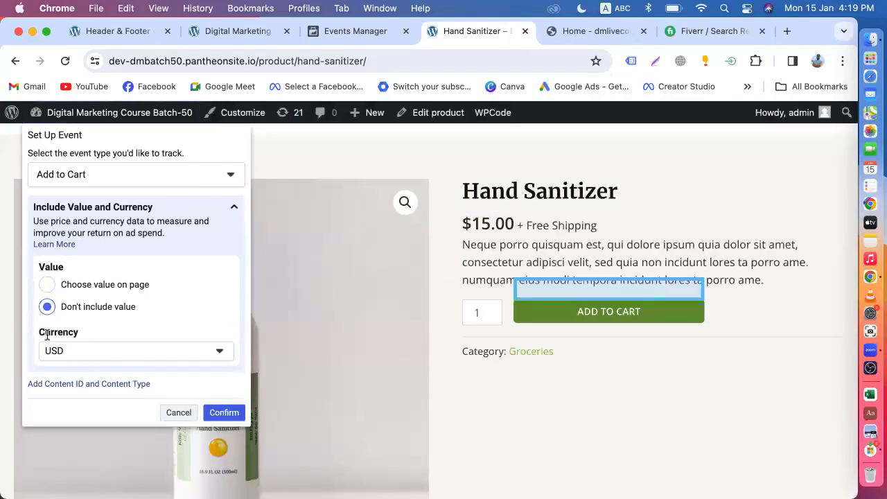
left_click(47, 285)
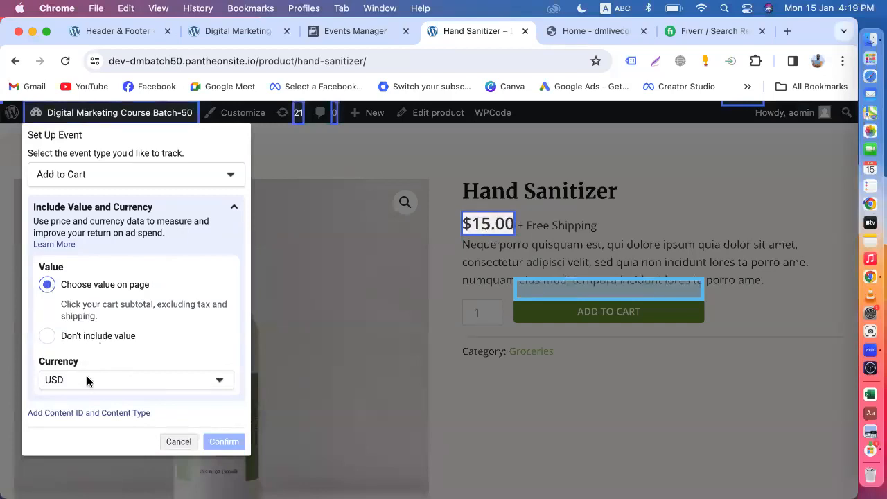
left_click(47, 335)
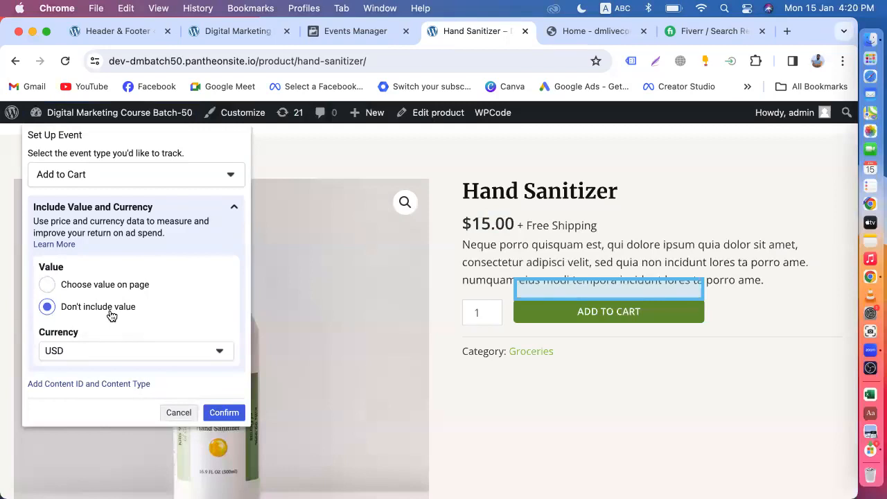
scroll(111, 315, "down", 2)
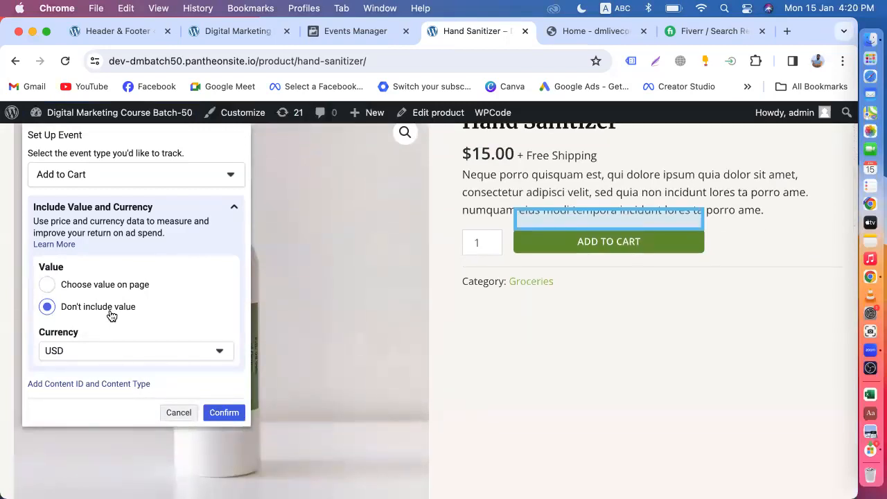
left_click(223, 413)
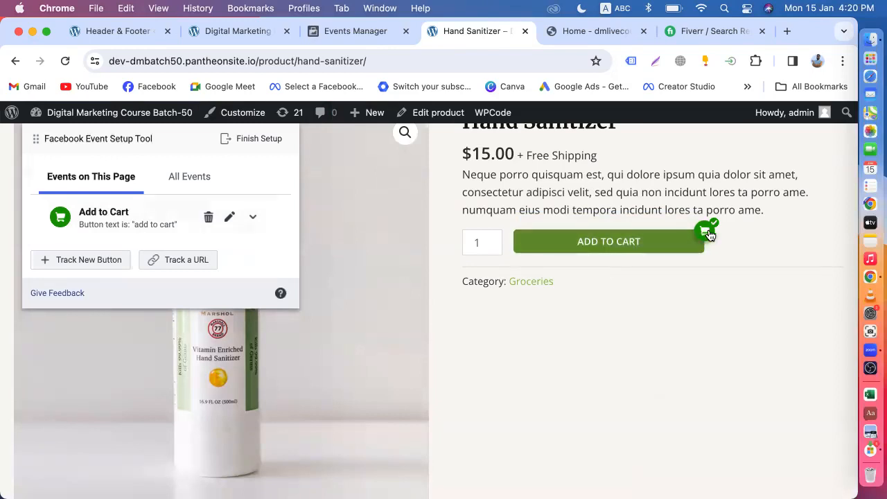
Add another Hand Sanitizer to the cart and go to checkout from the cart preview.
left_click(584, 251)
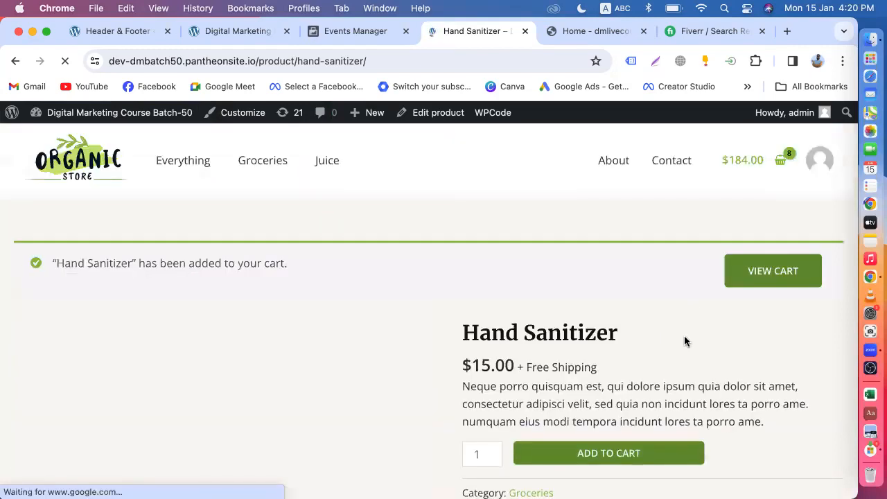
scroll(685, 340, "down", 10)
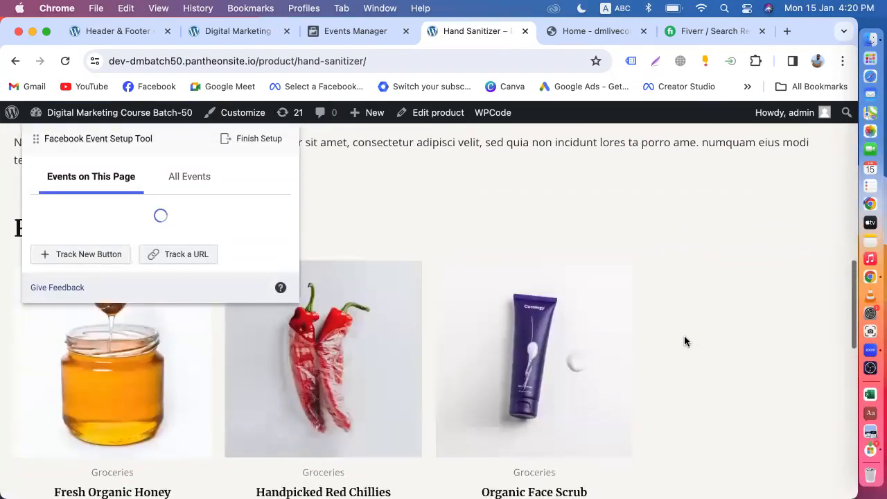
scroll(684, 336, "down", 3)
scroll(684, 335, "up", 20)
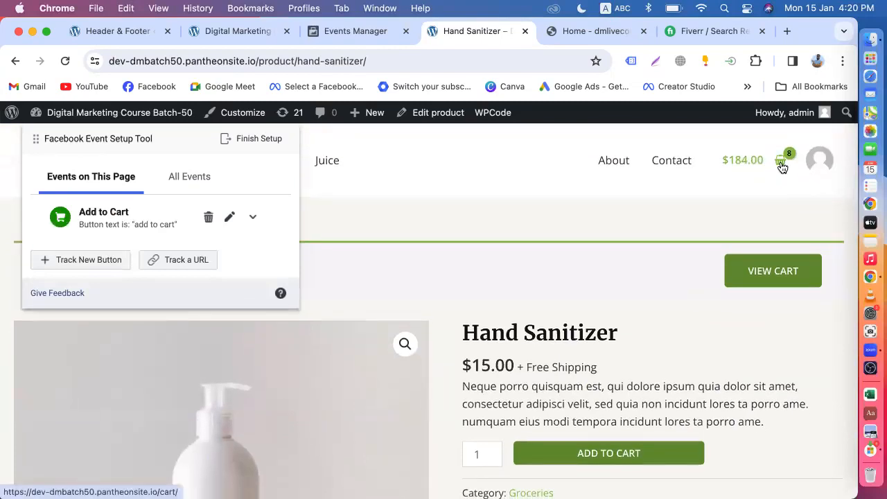
left_click(781, 165)
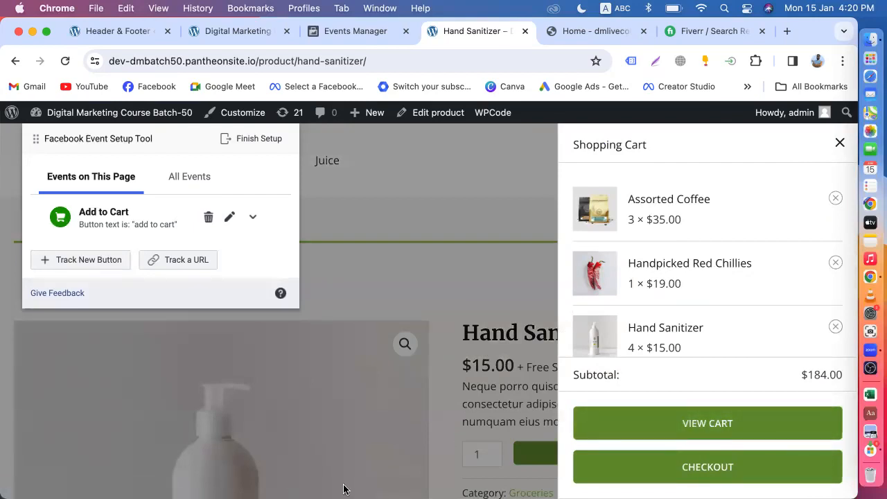
left_click(679, 474)
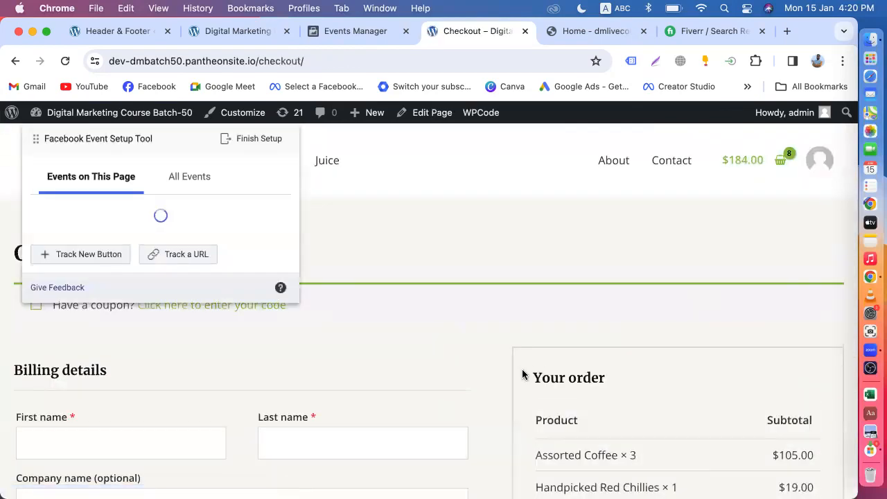
scroll(523, 375, "down", 10)
scroll(523, 375, "up", 5)
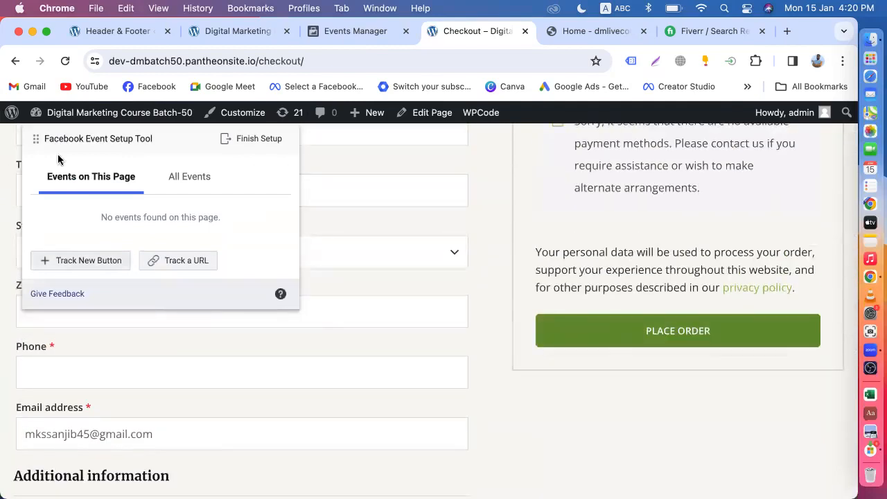
Step back and forward, then open the full cart page showing the $184.00 total.
left_click(15, 64)
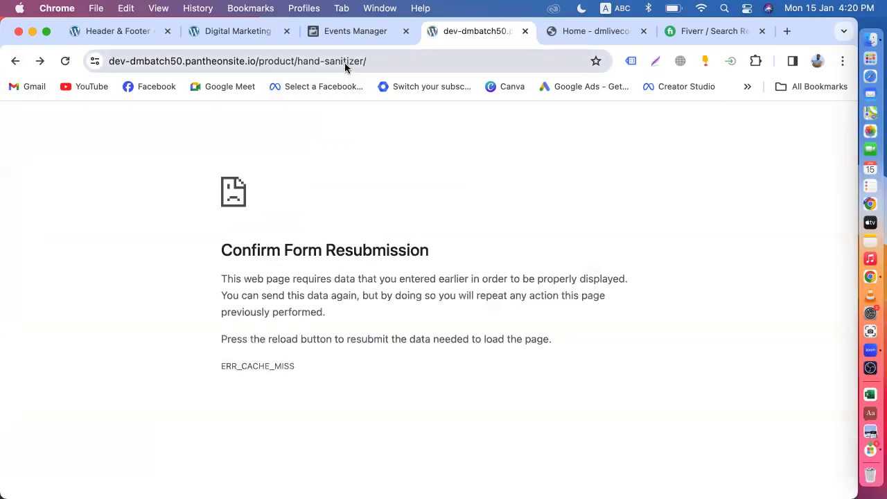
left_click(40, 62)
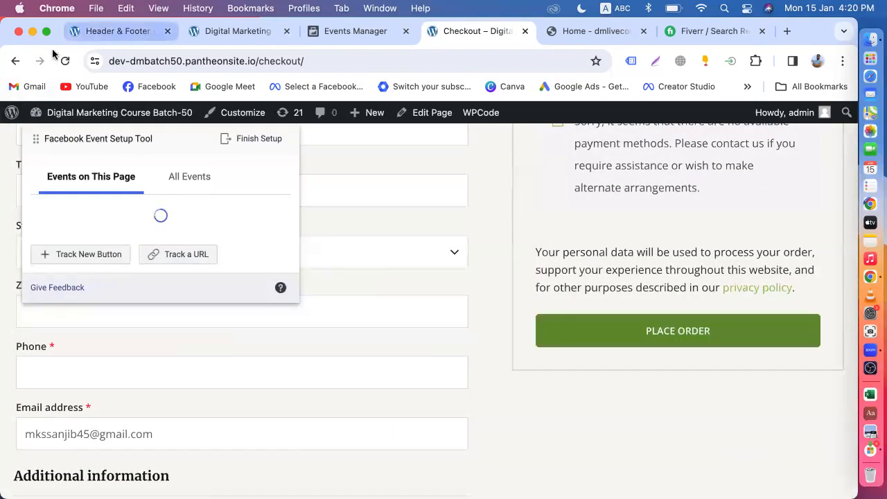
scroll(349, 166, "up", 7)
scroll(350, 166, "up", 1)
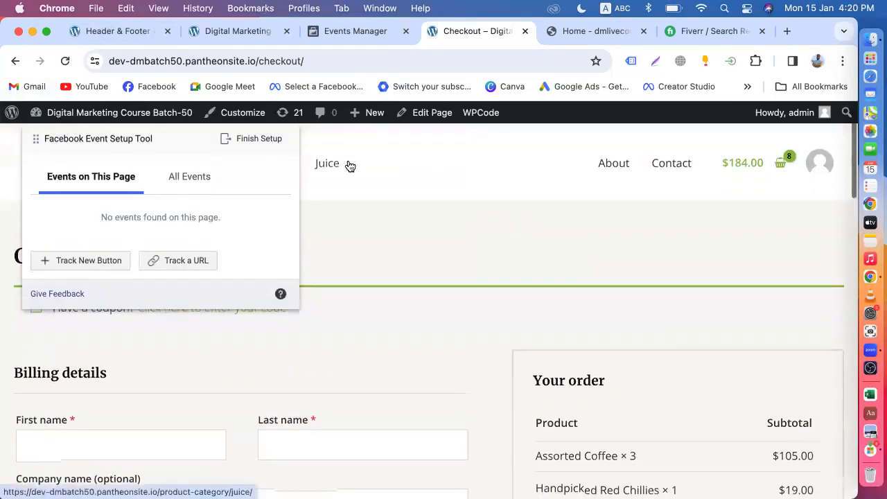
left_click(783, 166)
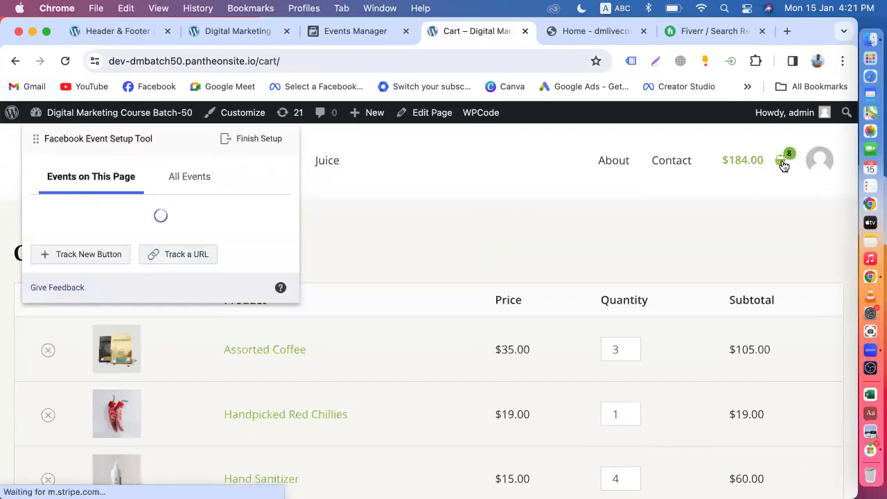
scroll(783, 167, "down", 6)
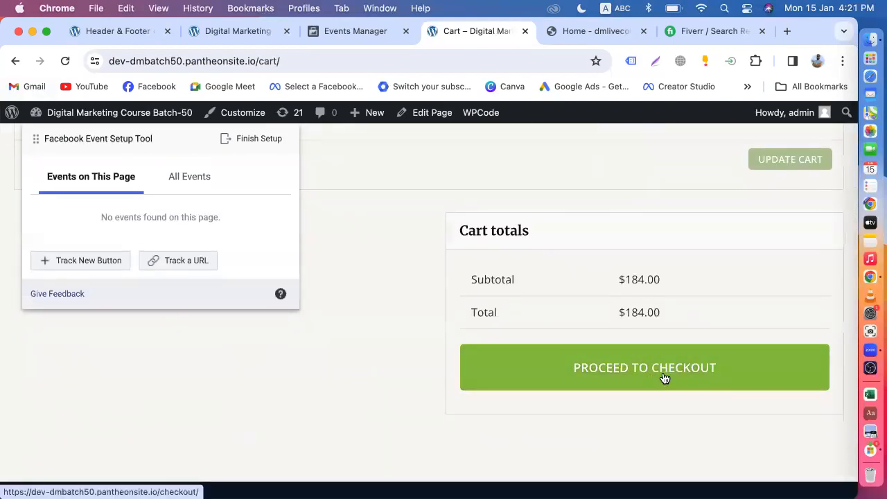
scroll(561, 298, "up", 4)
scroll(561, 297, "down", 3)
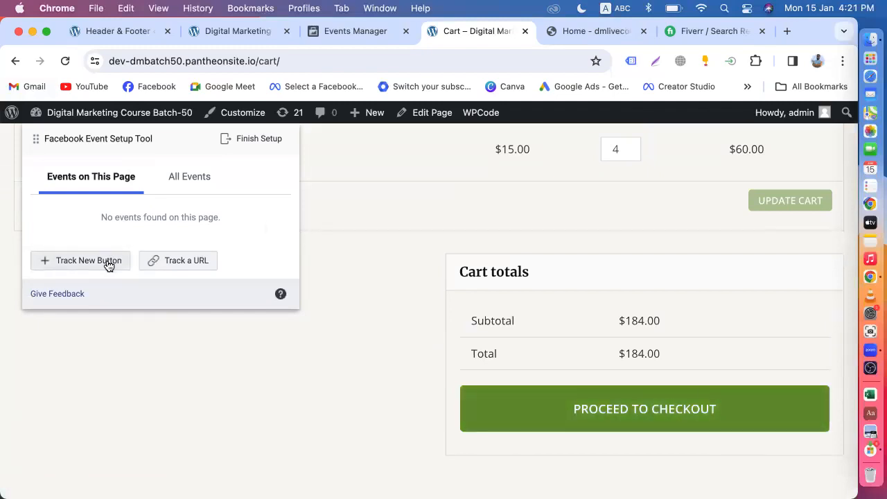
Track PROCEED TO CHECKOUT as an Initiate Checkout event without value and confirm it.
left_click(108, 263)
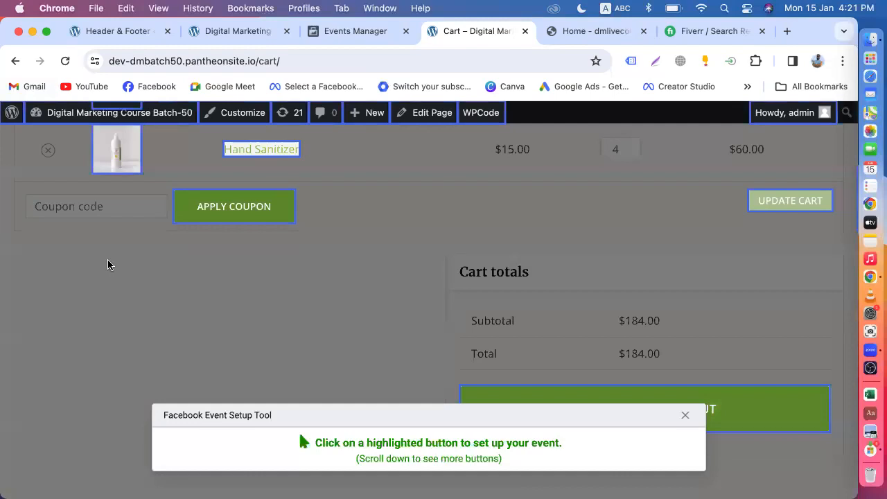
scroll(107, 264, "down", 5)
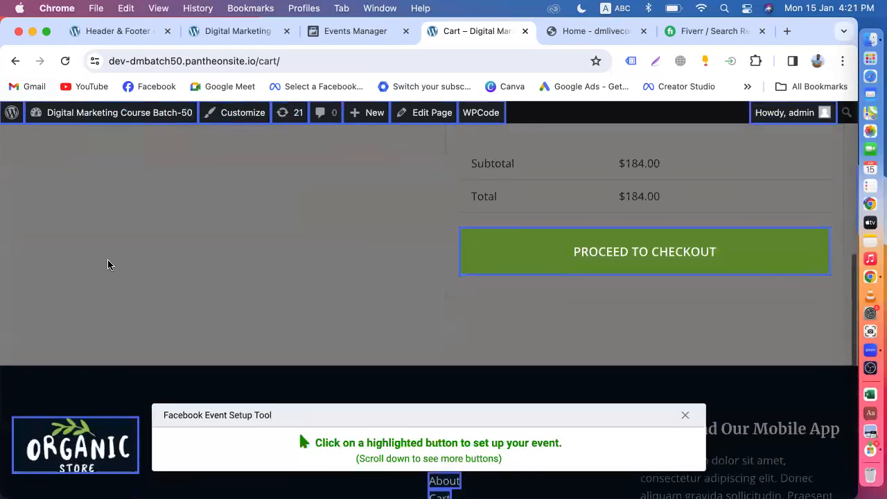
left_click(671, 256)
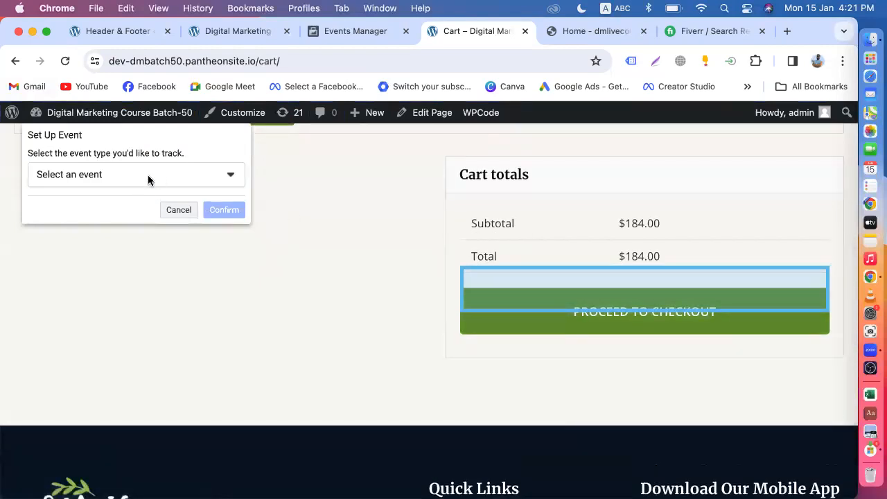
left_click(148, 179)
left_click(99, 235)
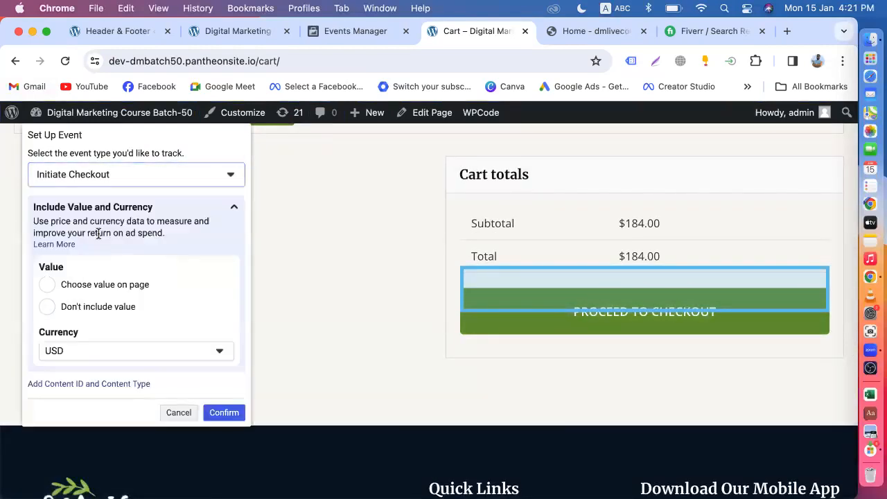
left_click(48, 307)
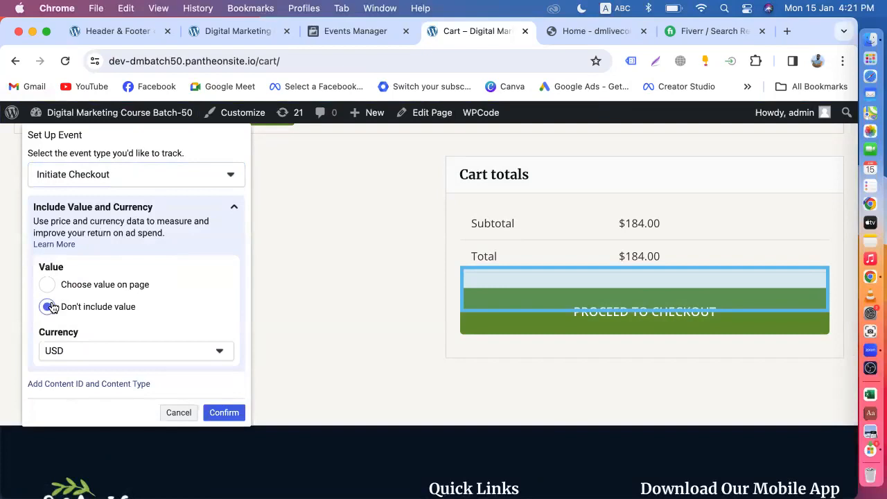
left_click(223, 414)
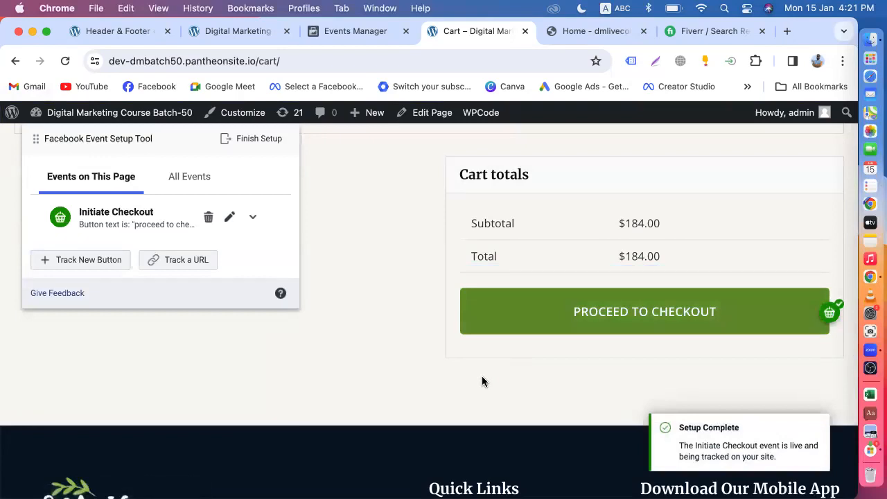
Proceed to the checkout page and scroll through it.
left_click(631, 321)
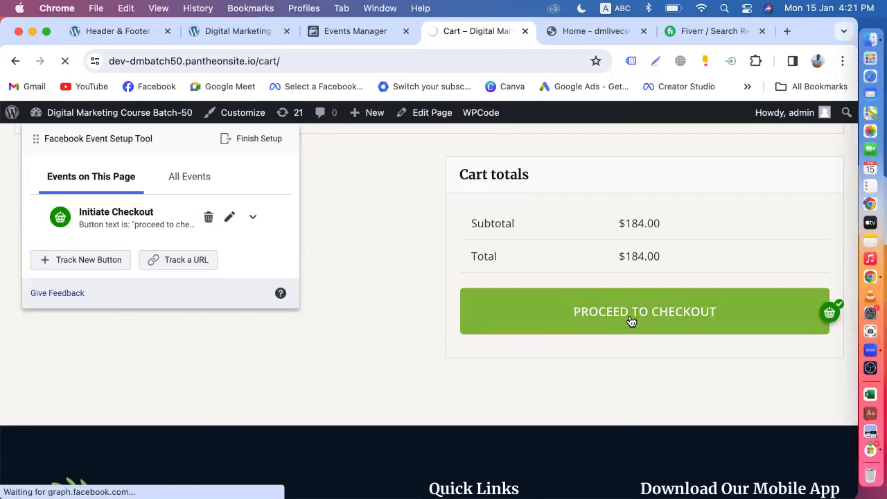
scroll(631, 315, "down", 8)
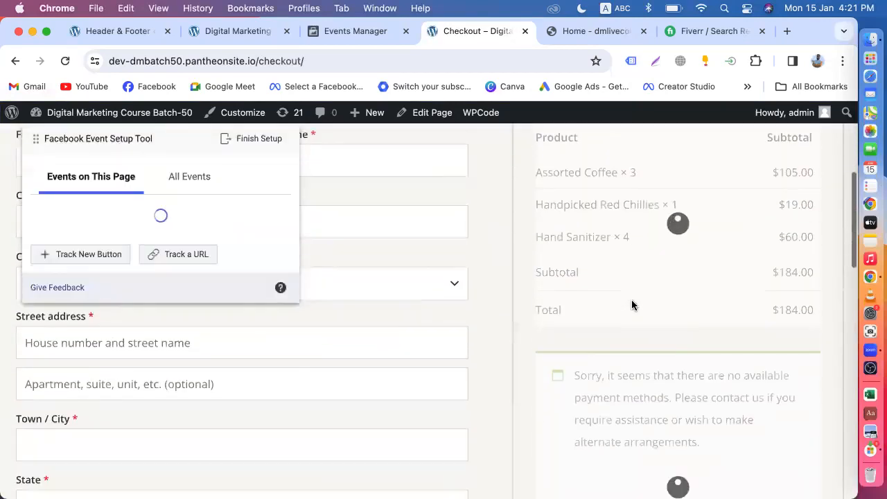
scroll(631, 305, "down", 5)
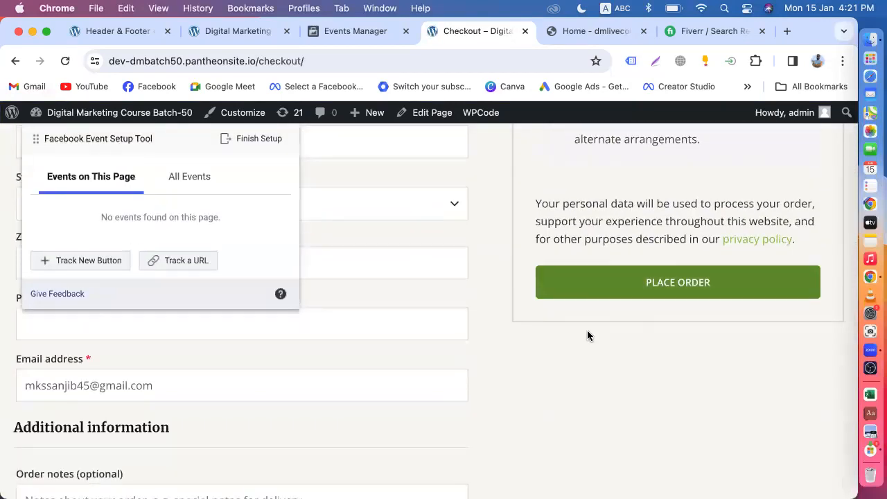
scroll(587, 333, "up", 3)
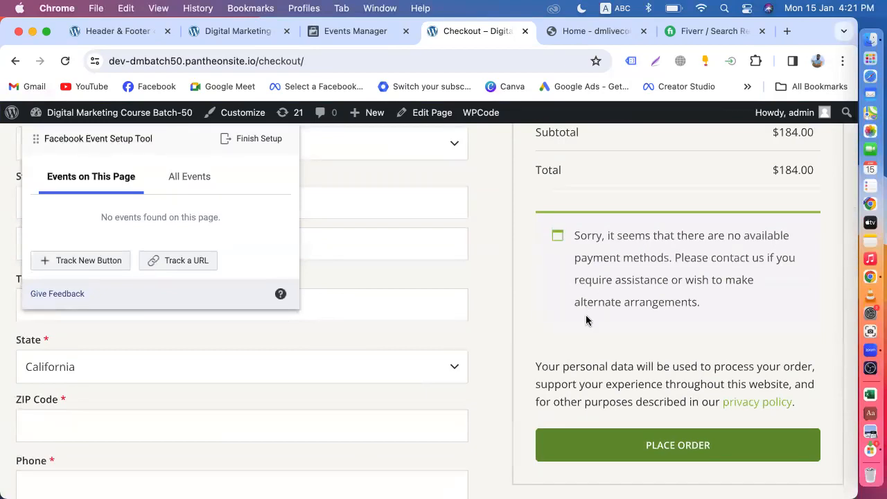
scroll(586, 320, "down", 3)
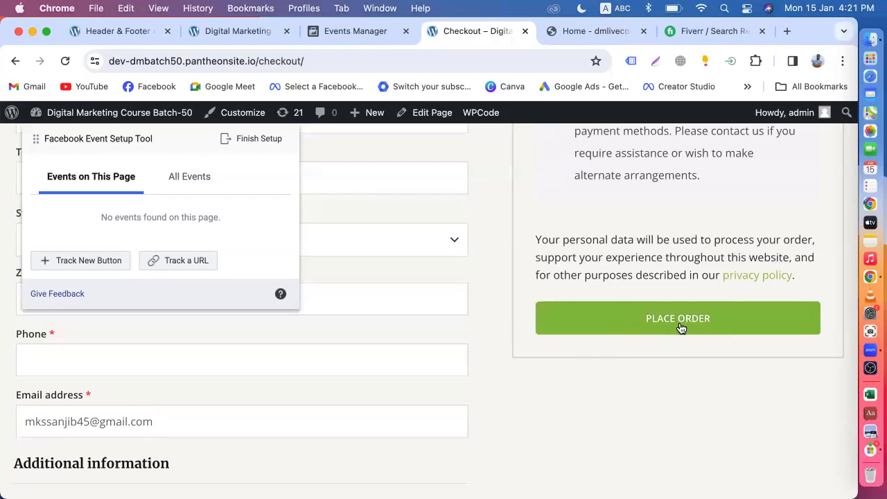
Track the PLACE ORDER button as a Purchase event without value and confirm it.
left_click(68, 258)
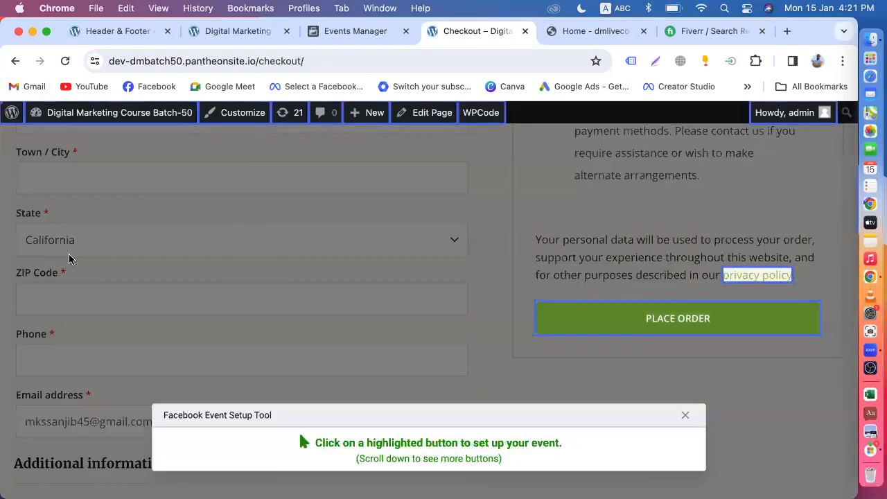
left_click(662, 324)
left_click(100, 177)
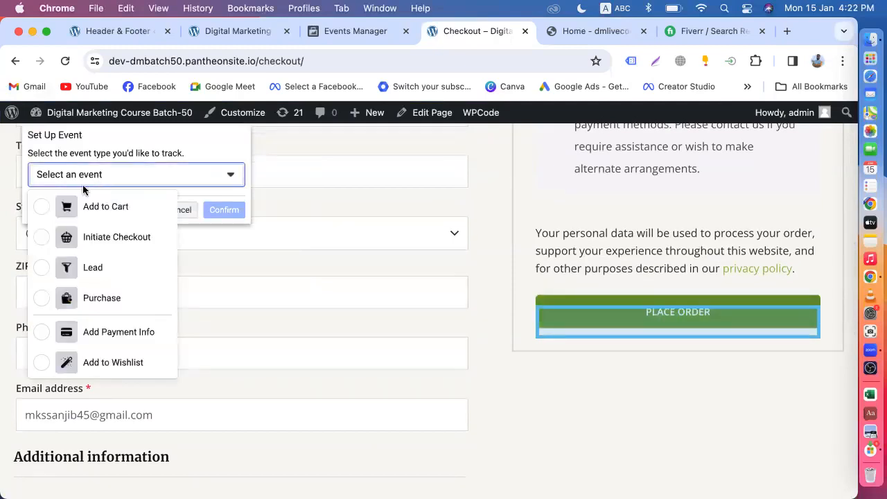
left_click(91, 305)
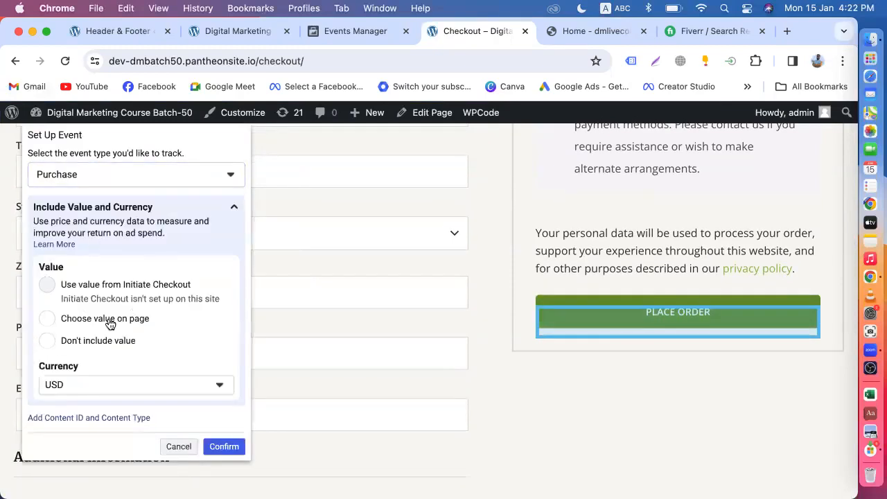
left_click(46, 341)
scroll(196, 366, "down", 1)
scroll(196, 366, "down", 3)
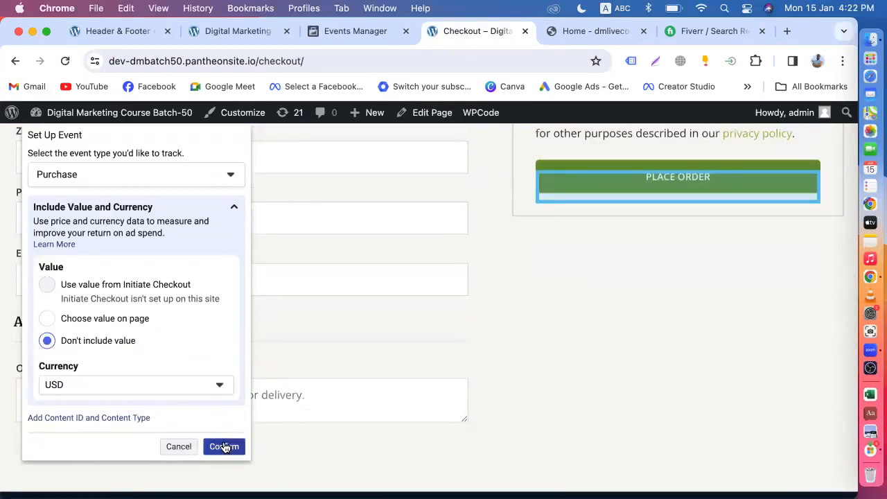
left_click(224, 447)
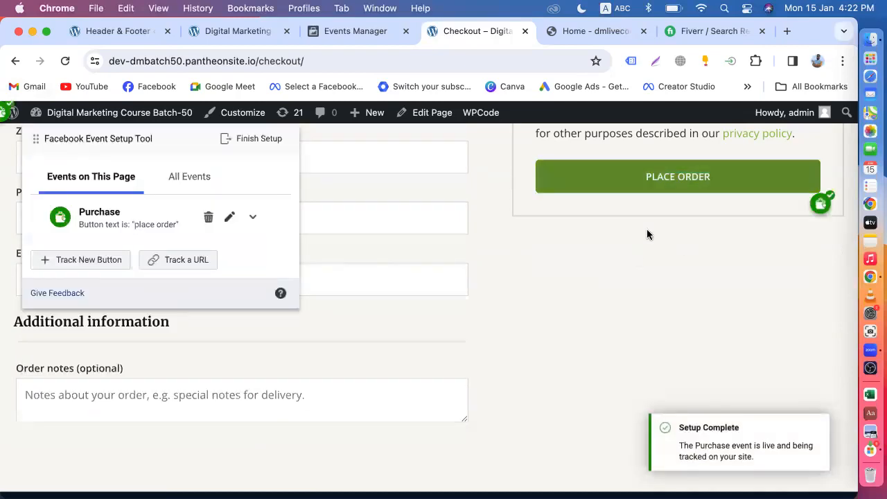
scroll(618, 321, "up", 10)
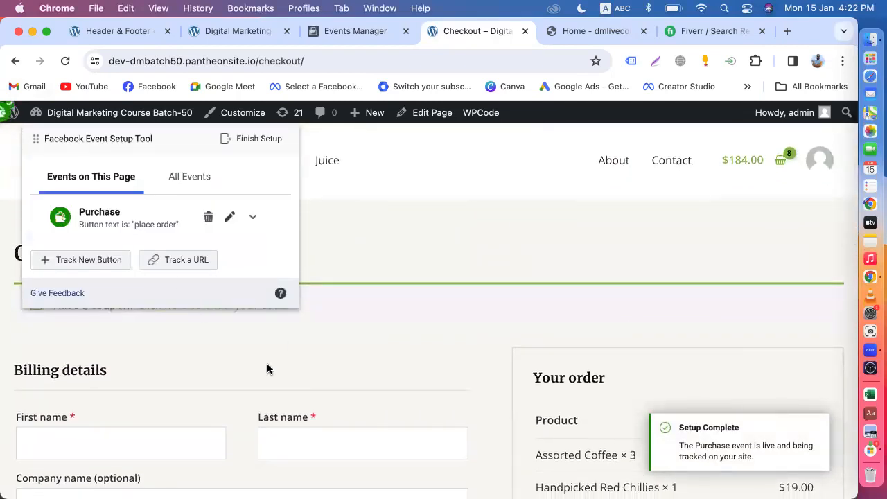
Finish setup with the Add to Cart, Initiate Checkout and Purchase events, skipping the feedback question.
left_click(253, 142)
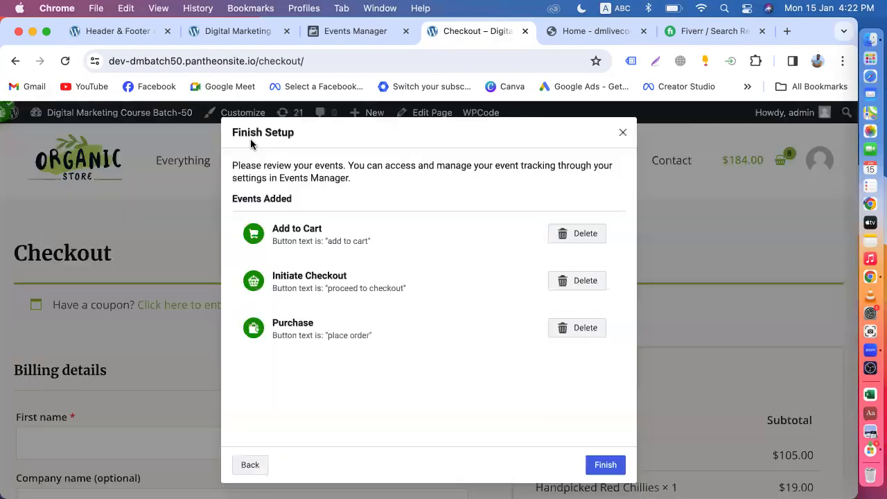
scroll(416, 277, "down", 5)
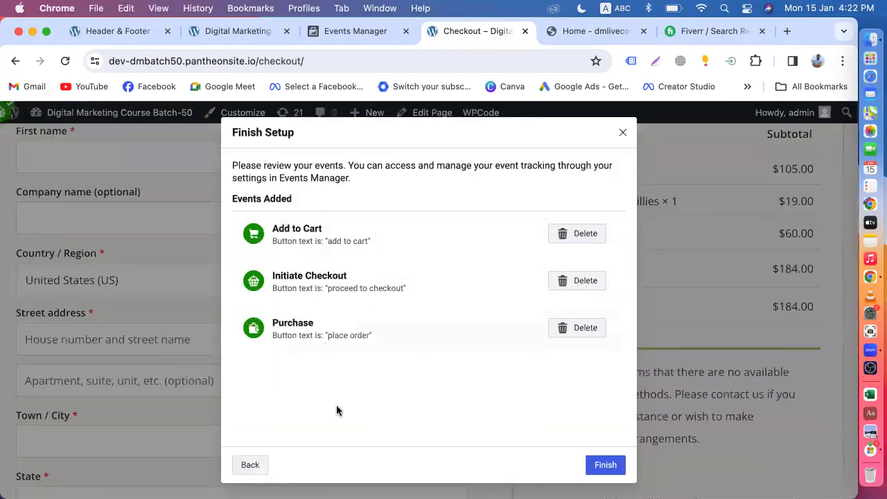
left_click(605, 465)
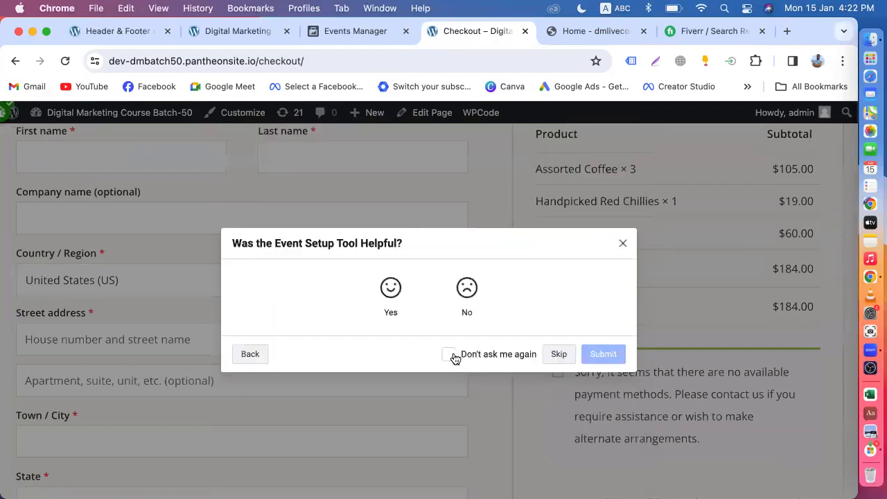
left_click(558, 355)
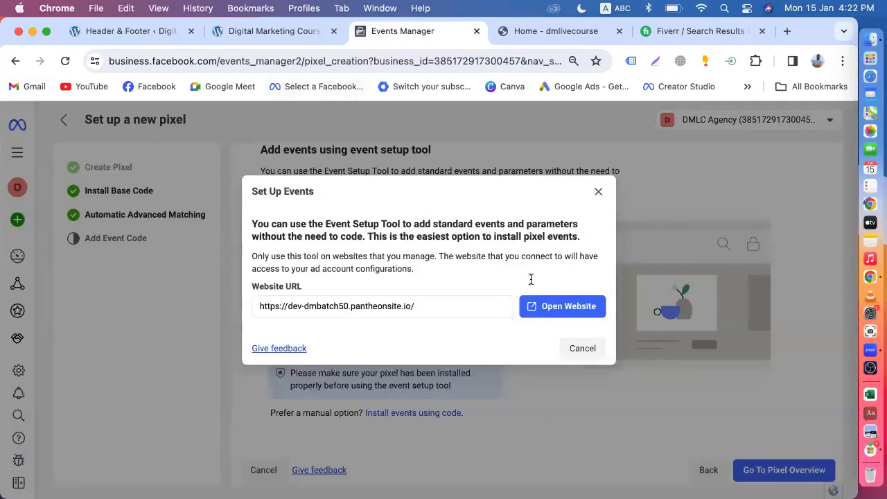
Dismiss the Set Up Events dialog and reload until the Overview lists dmbatch50 with 12 PageViews.
left_click(583, 350)
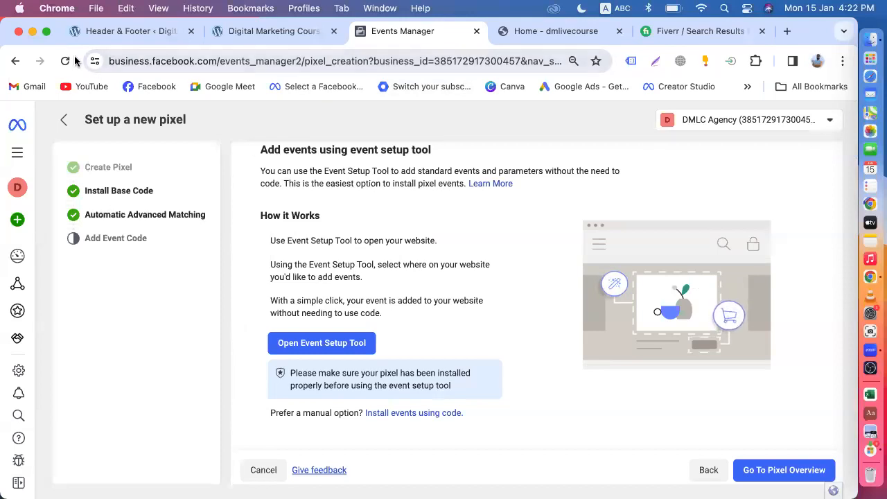
left_click(65, 61)
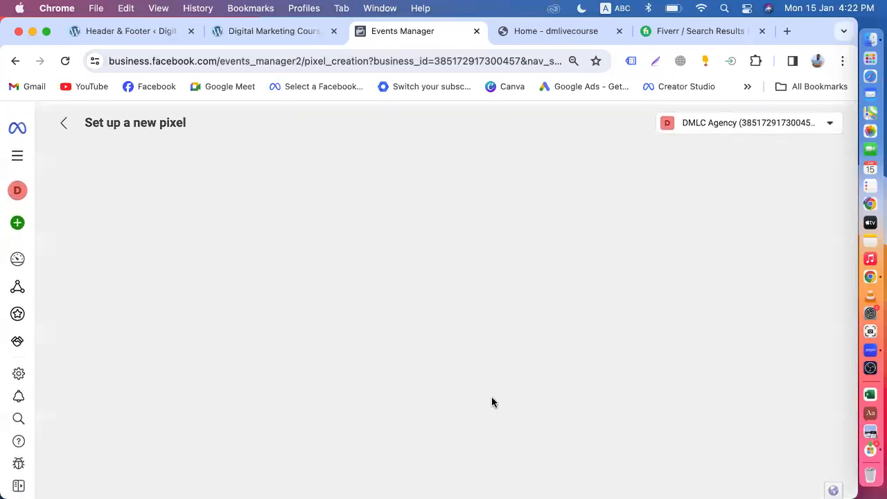
mouse_move(16, 219)
left_click(65, 257)
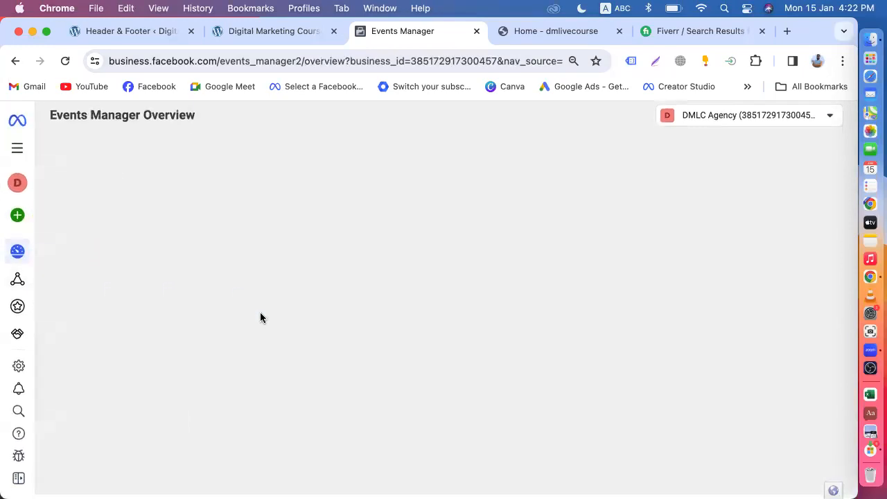
left_click(63, 63)
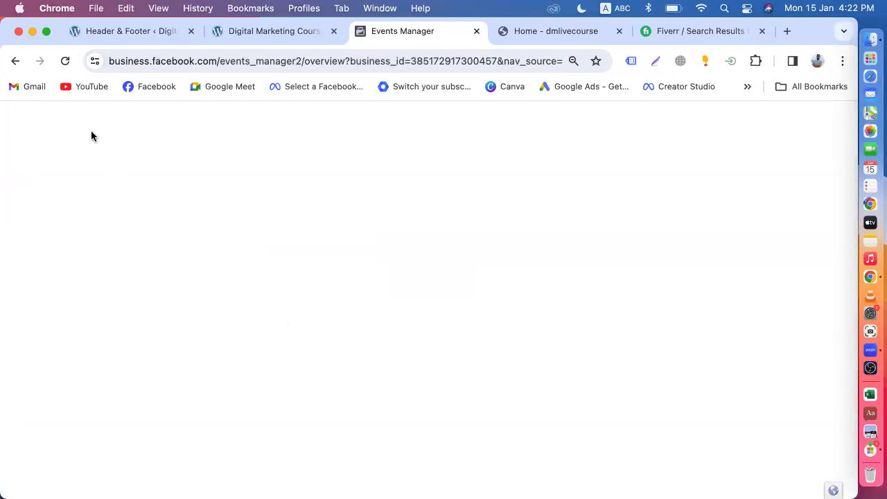
left_click(66, 61)
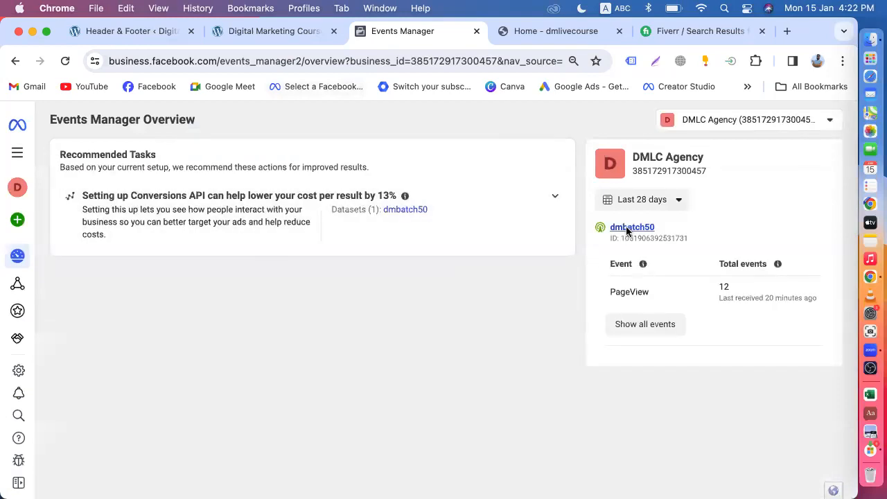
Open dmbatch50 and switch its event filter through Standard, Custom and back to All Events.
left_click(637, 228)
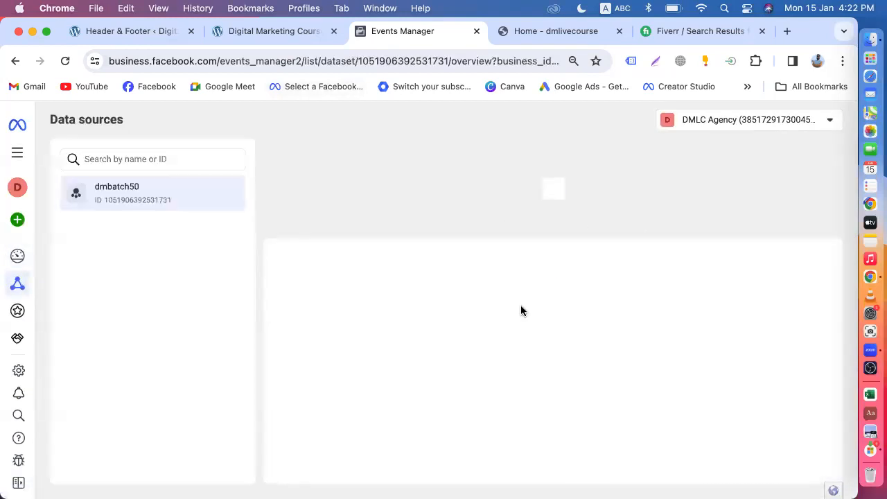
scroll(520, 311, "down", 3)
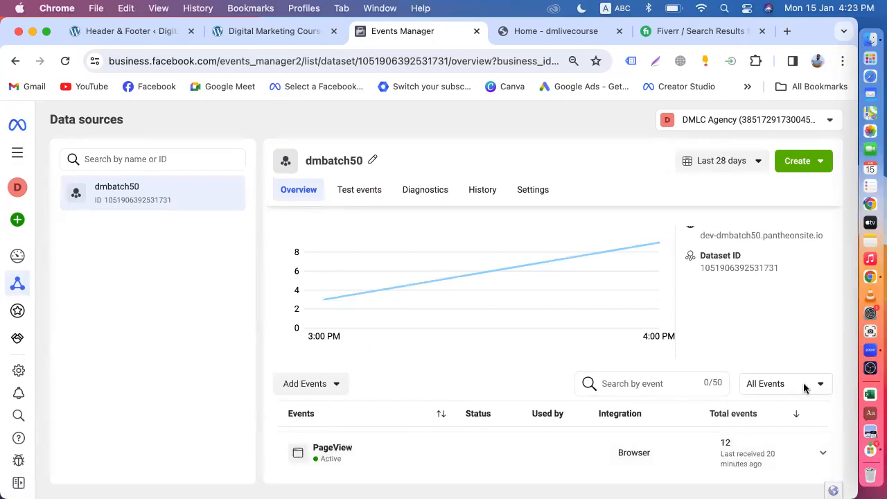
left_click(805, 388)
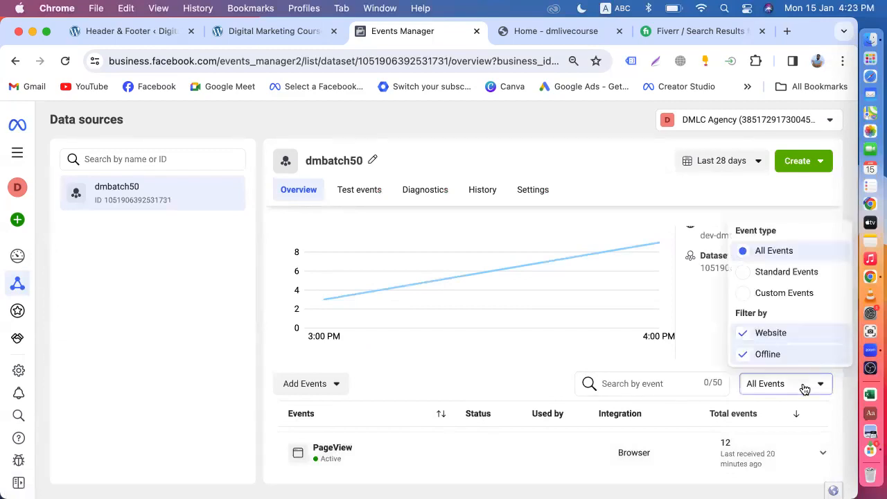
left_click(743, 274)
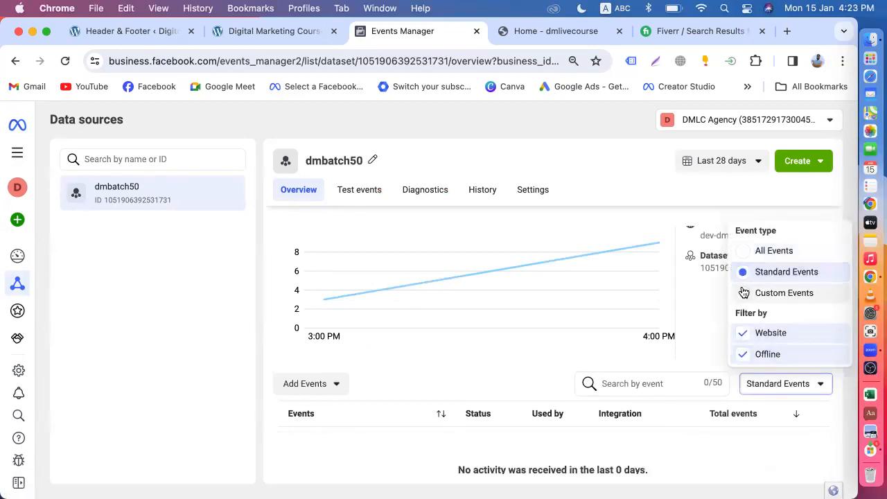
left_click(742, 293)
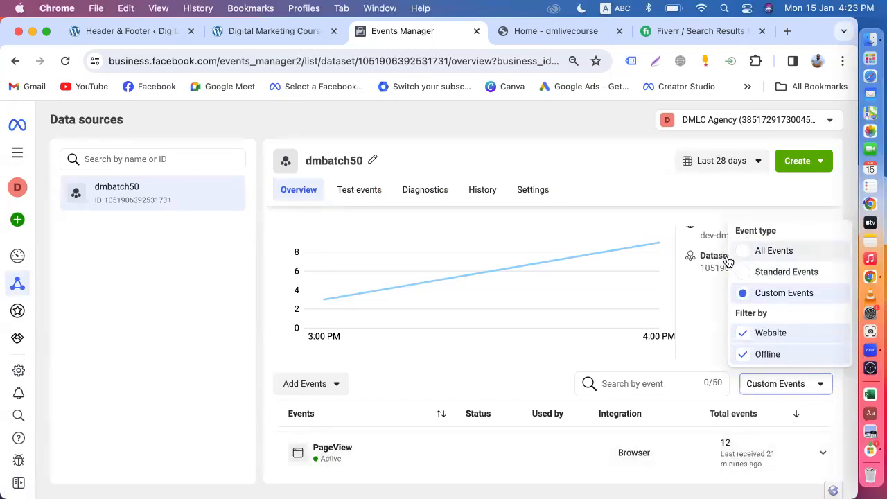
left_click(750, 253)
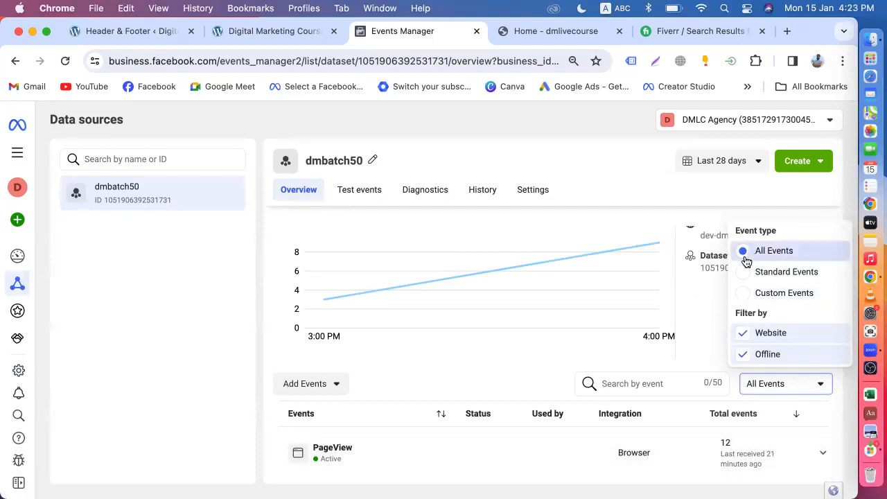
left_click(507, 367)
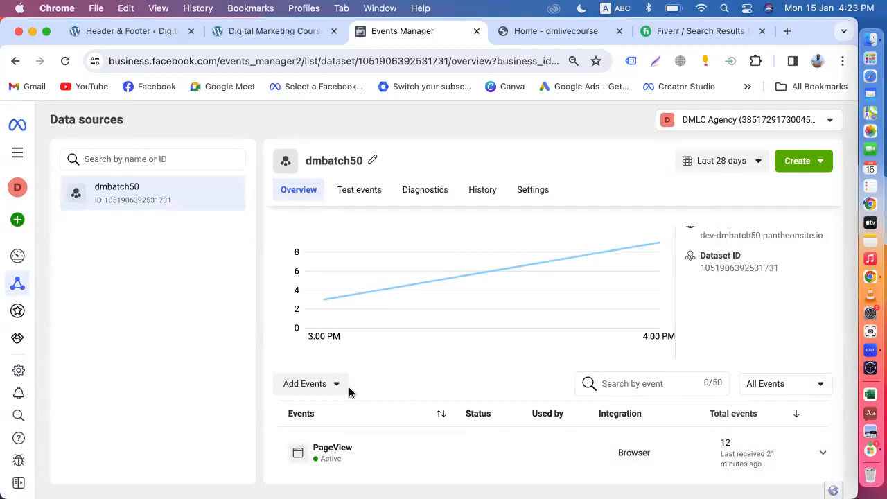
left_click(327, 390)
left_click(489, 375)
Add another Hand Sanitizer to the cart from its product page in the store.
left_click(233, 32)
scroll(356, 276, "down", 10)
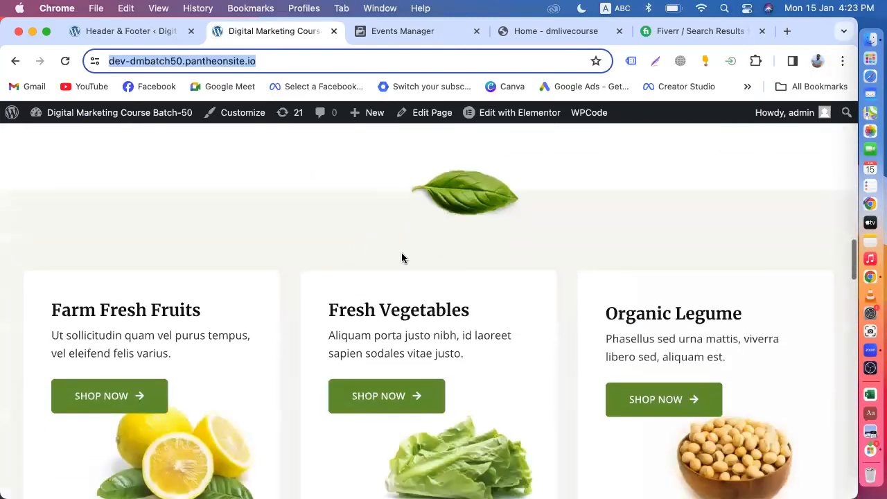
scroll(402, 252, "up", 3)
left_click(339, 208)
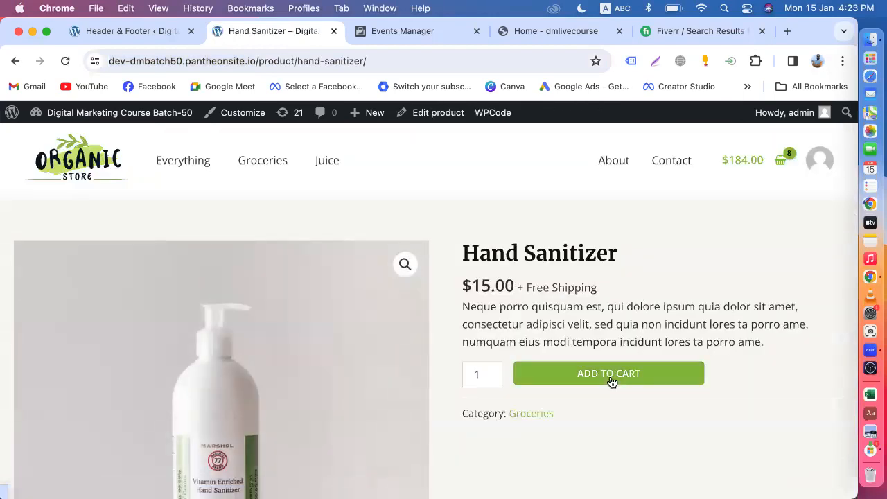
left_click(611, 380)
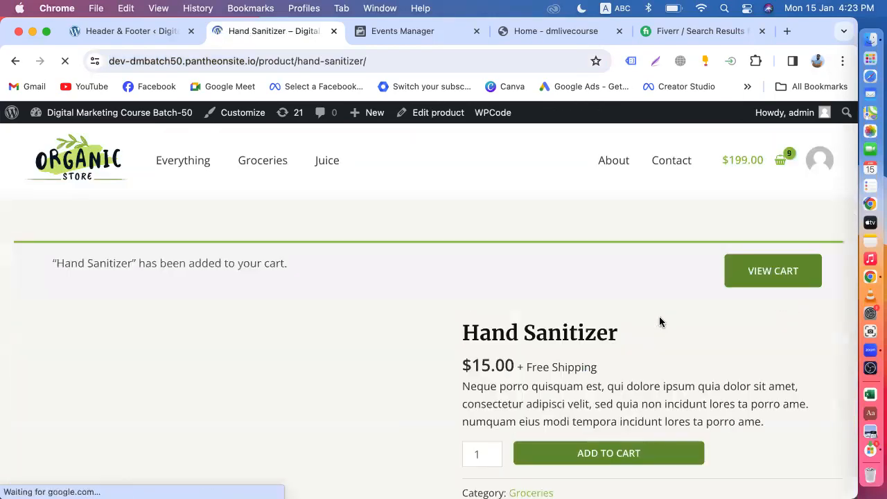
Go from the cart, now 9 items at $199.00, to the checkout page and reload it.
left_click(781, 164)
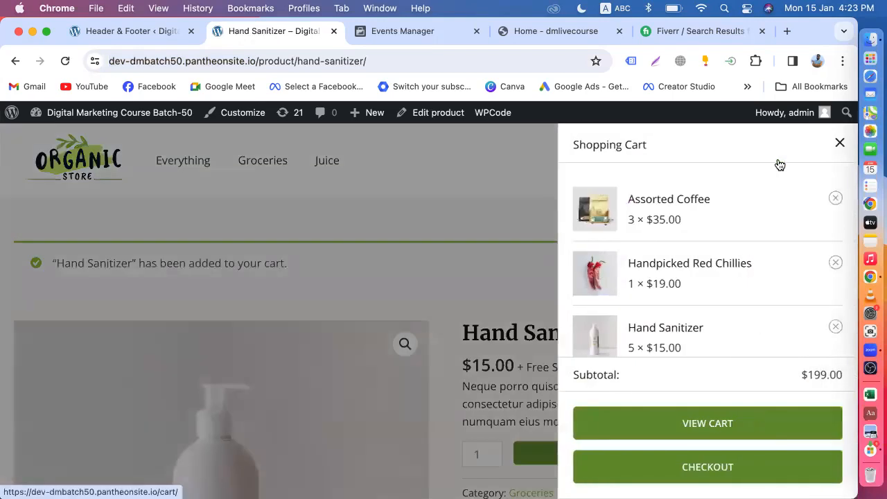
left_click(688, 420)
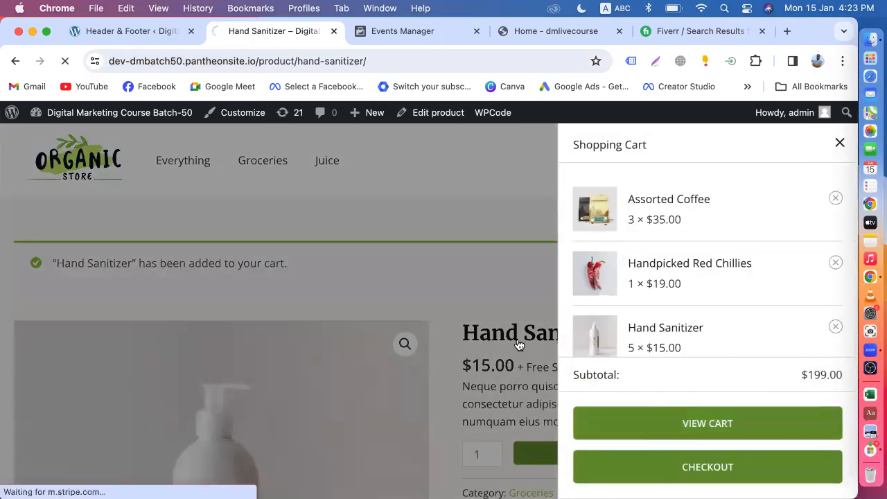
scroll(511, 350, "down", 6)
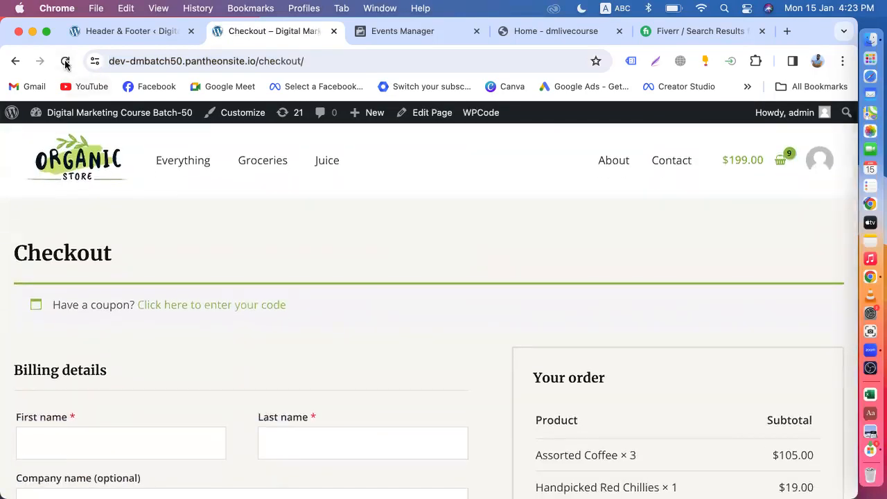
left_click(65, 61)
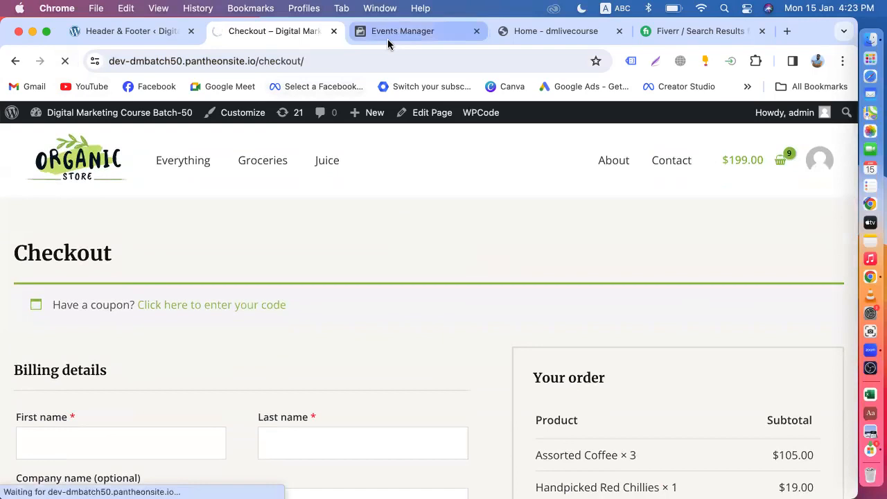
left_click(402, 31)
left_click(62, 60)
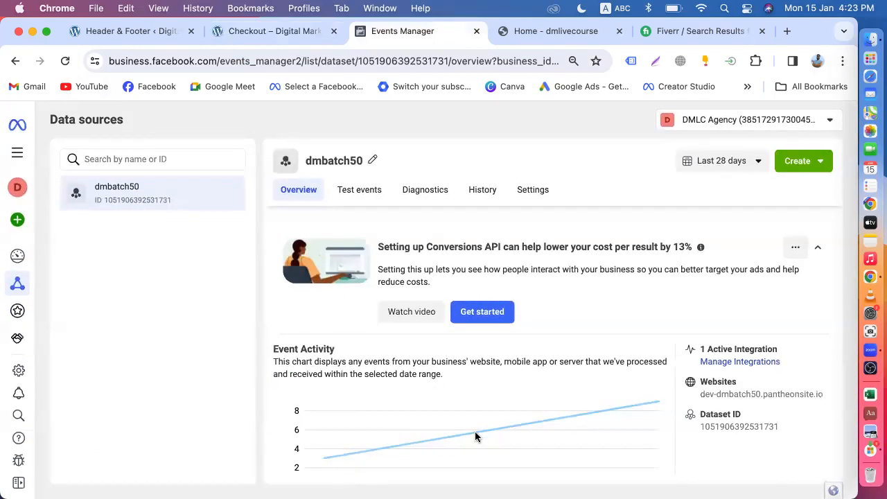
scroll(476, 436, "down", 5)
scroll(687, 348, "up", 2)
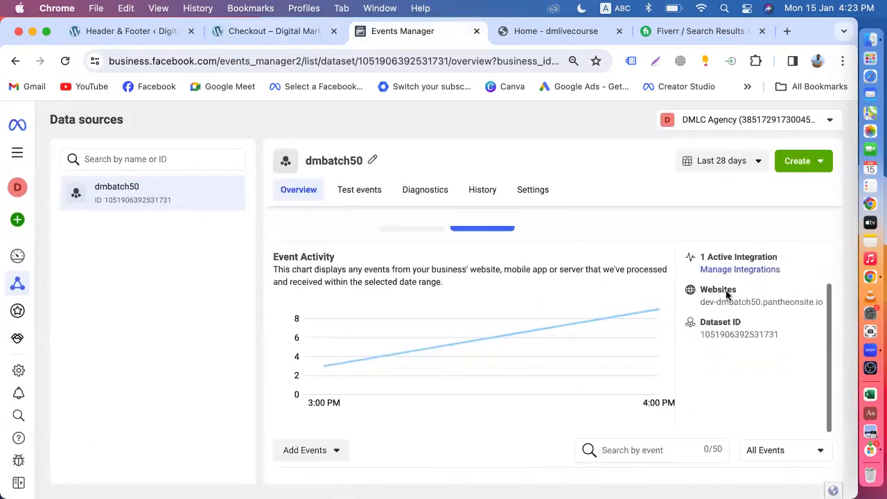
scroll(681, 374, "down", 2)
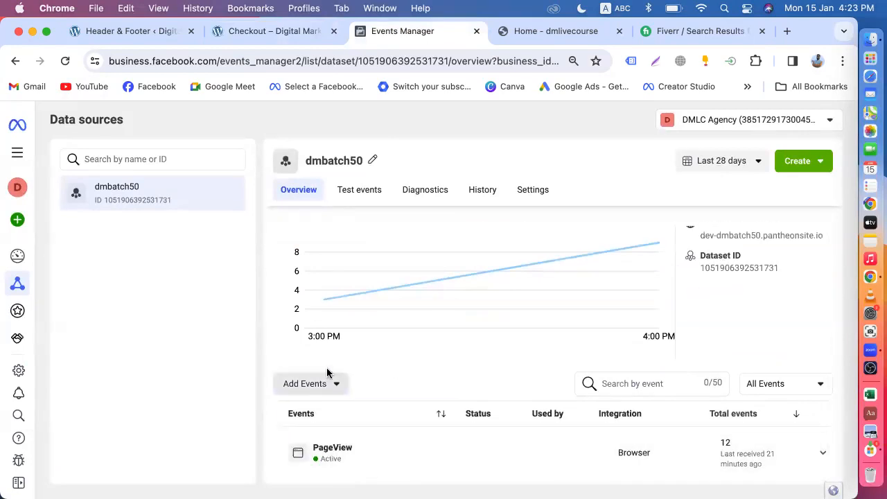
left_click(328, 389)
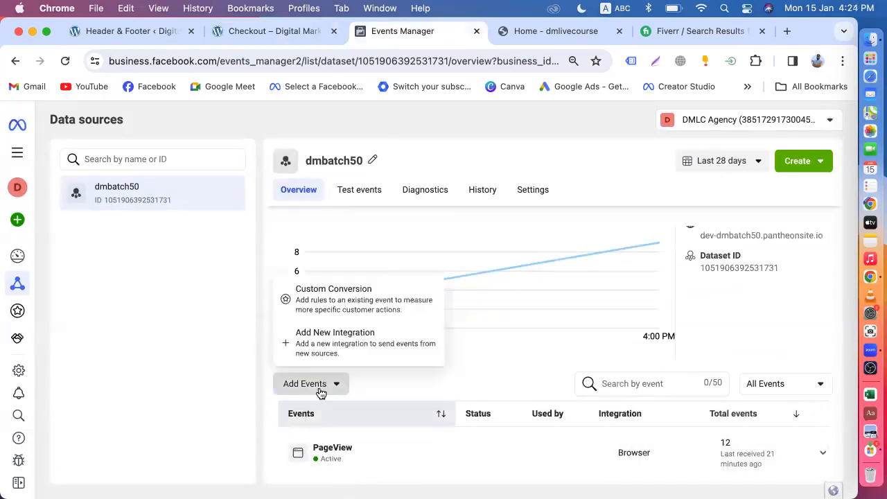
left_click(264, 433)
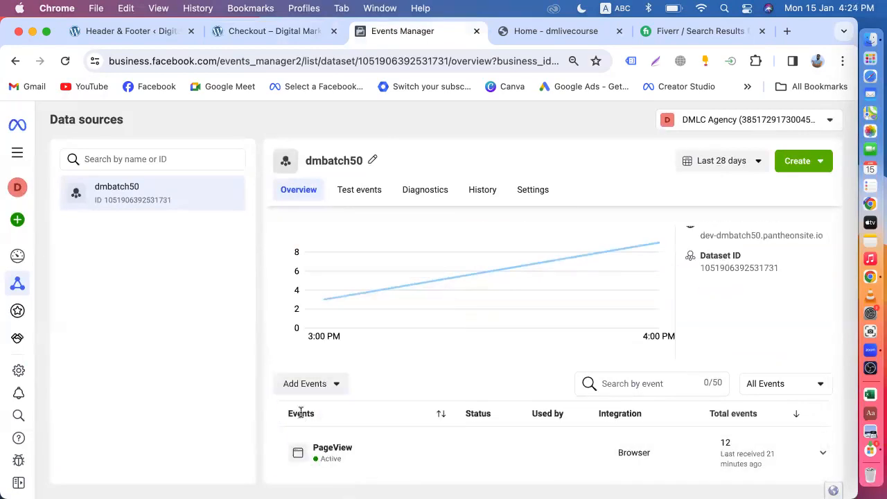
left_click(820, 451)
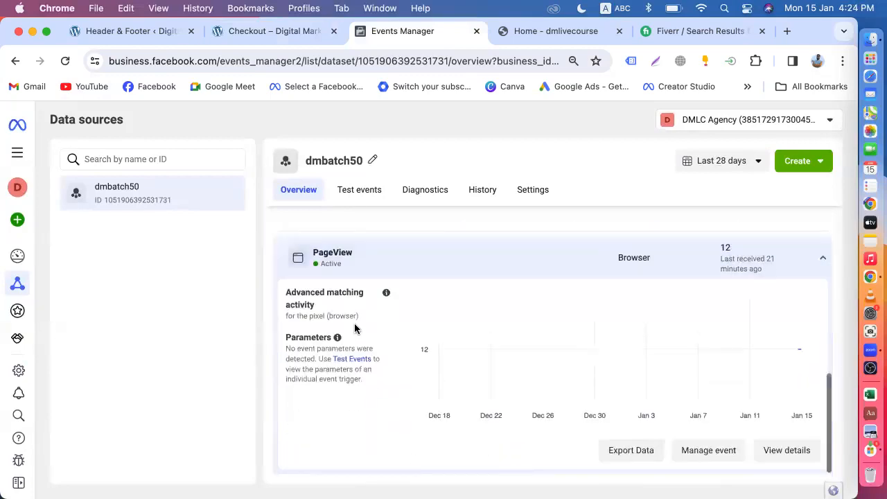
mouse_move(707, 317)
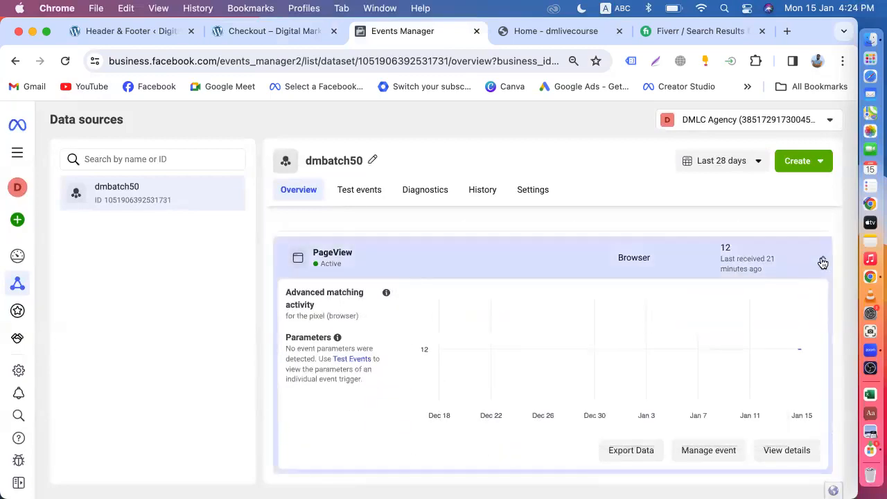
left_click(822, 259)
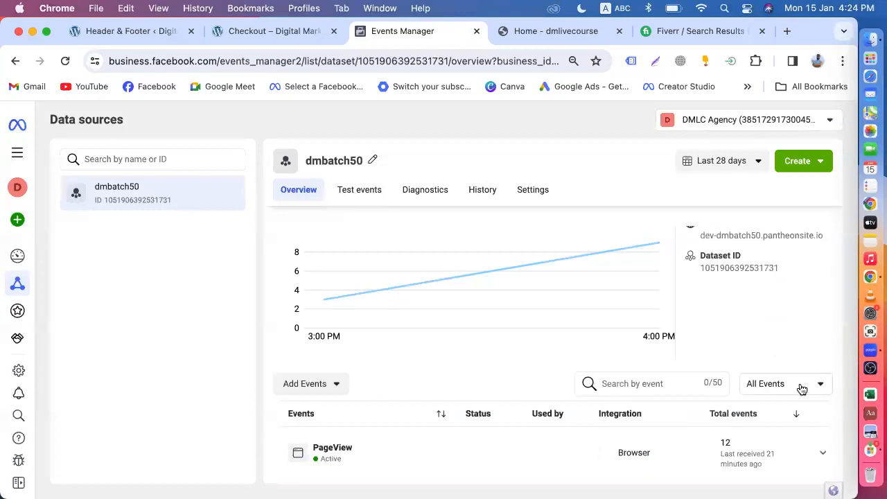
left_click(803, 388)
left_click(744, 292)
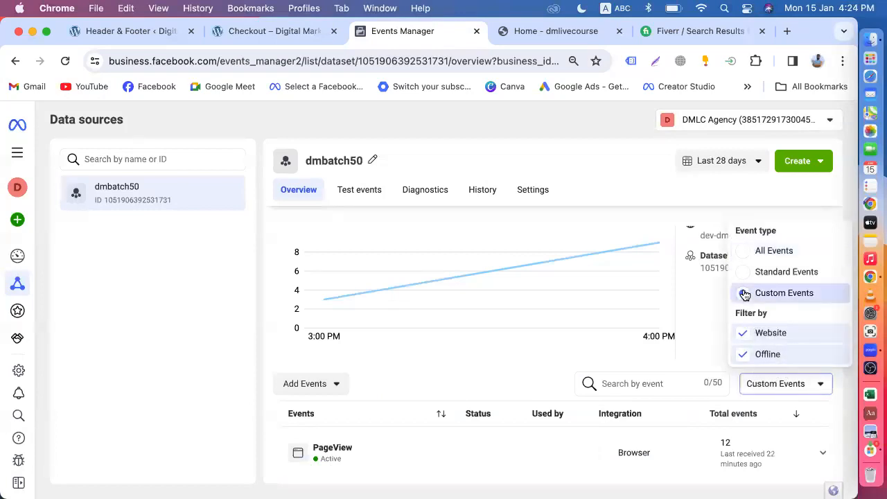
left_click(748, 254)
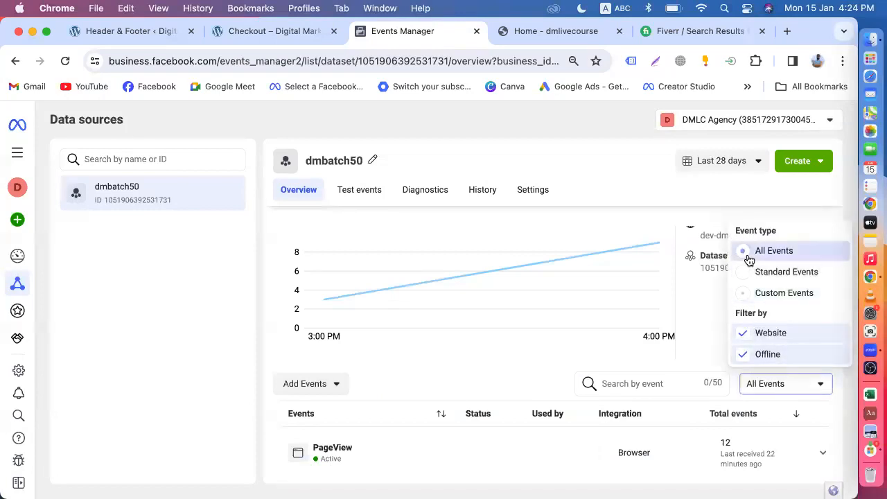
left_click(738, 202)
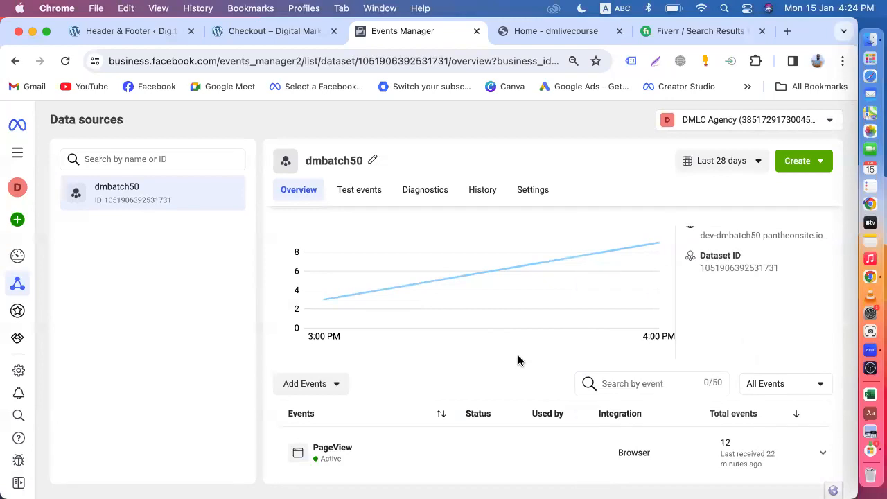
left_click(345, 389)
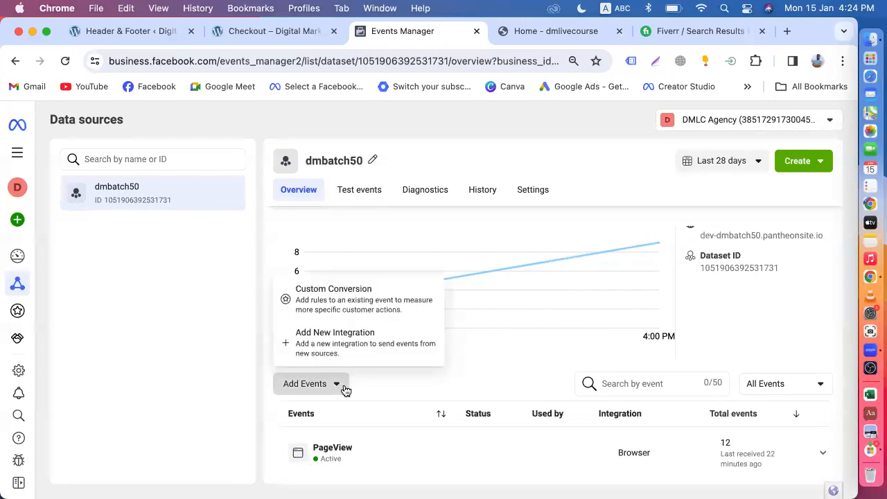
left_click(262, 379)
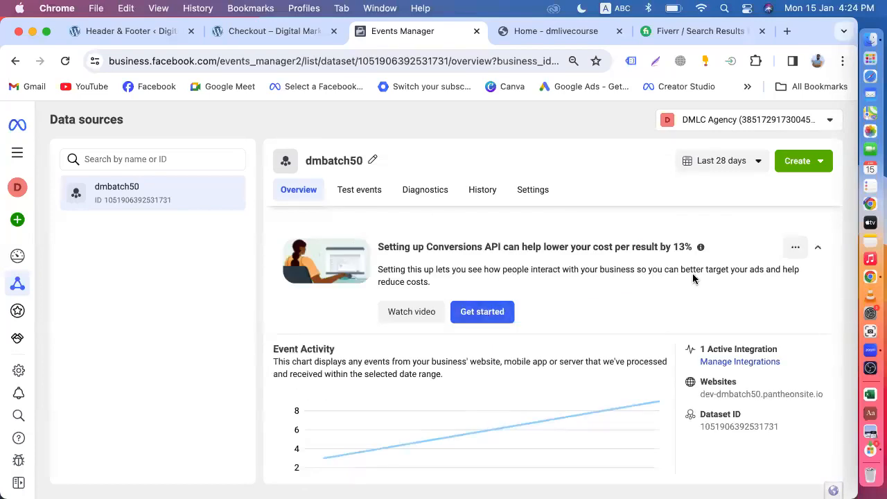
On the dmbatch50 Test events page, clear the previously received test activity.
left_click(355, 191)
scroll(465, 336, "down", 1)
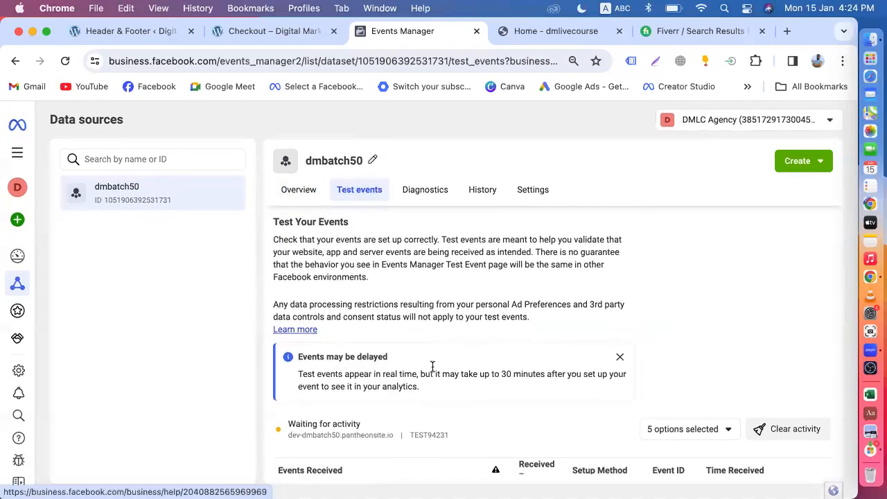
scroll(543, 398, "down", 5)
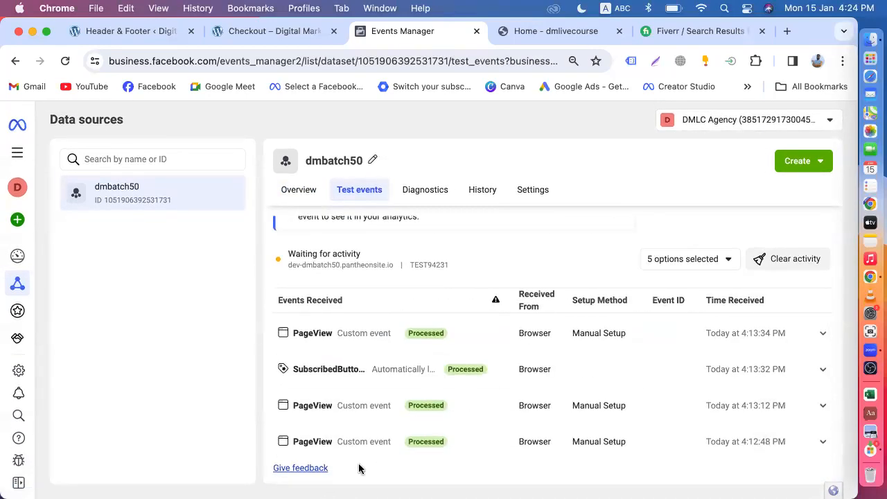
scroll(594, 382, "up", 3)
scroll(820, 307, "down", 3)
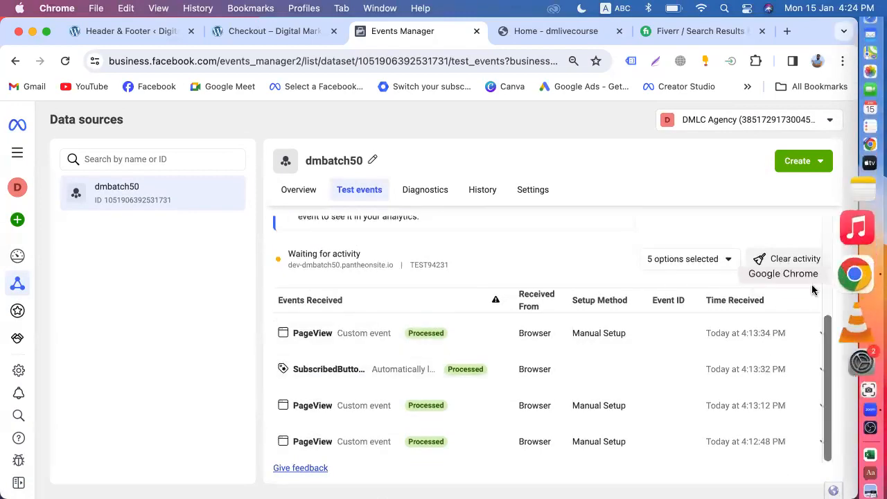
left_click(772, 258)
left_click(570, 285)
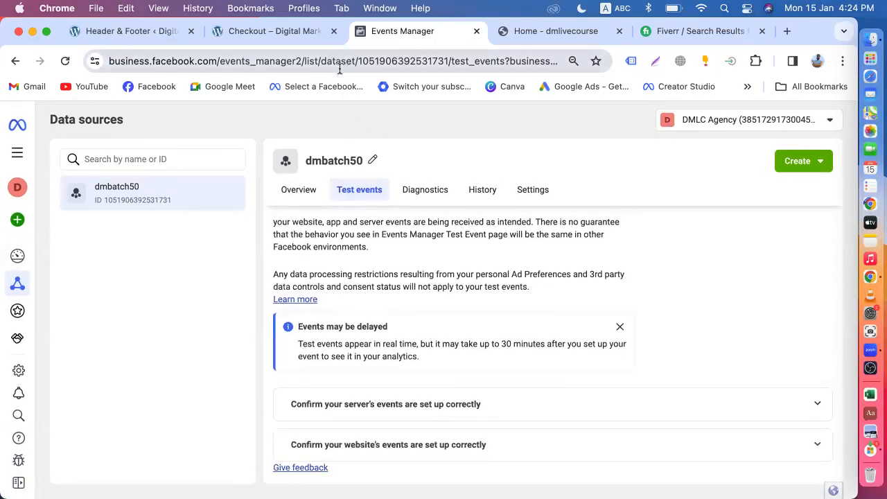
Expand the 'Confirm your website's events are set up correctly' section on Test events.
left_click(340, 66)
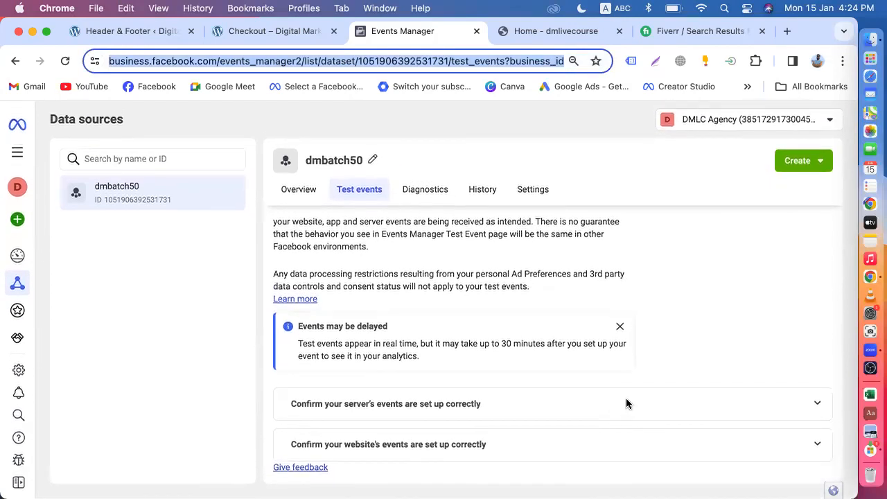
left_click(817, 446)
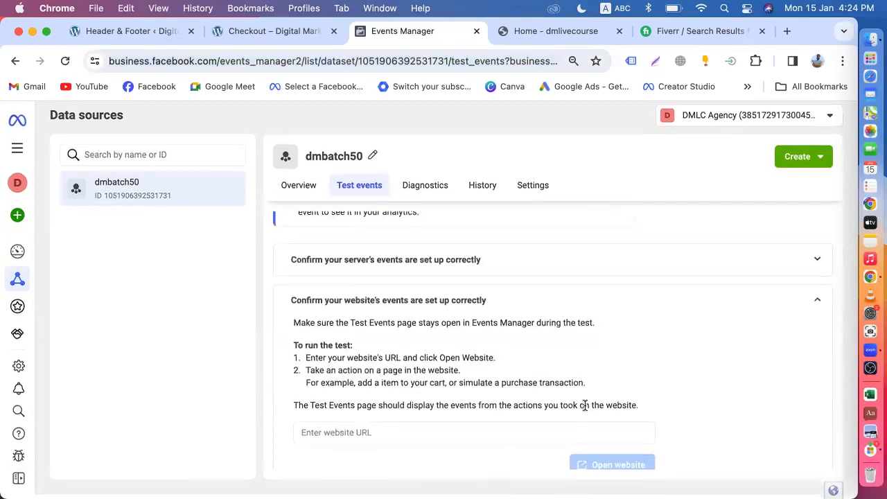
scroll(584, 404, "down", 2)
scroll(538, 264, "up", 3)
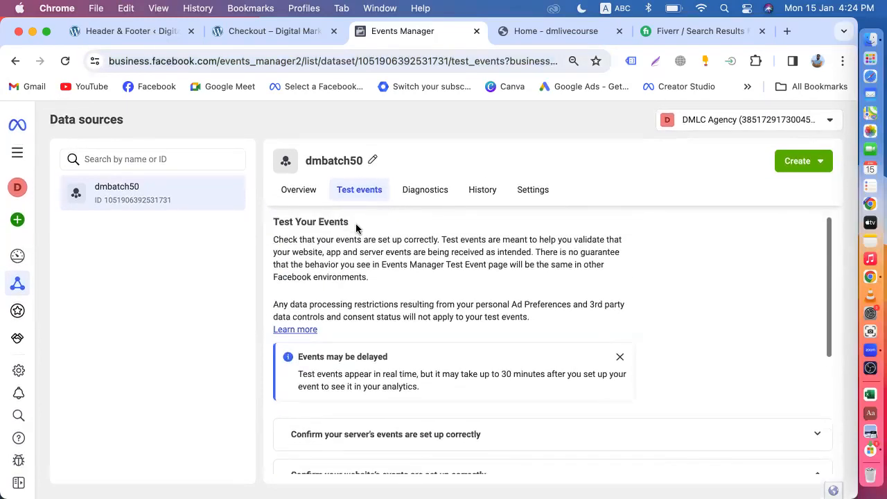
scroll(339, 331, "down", 5)
left_click(298, 191)
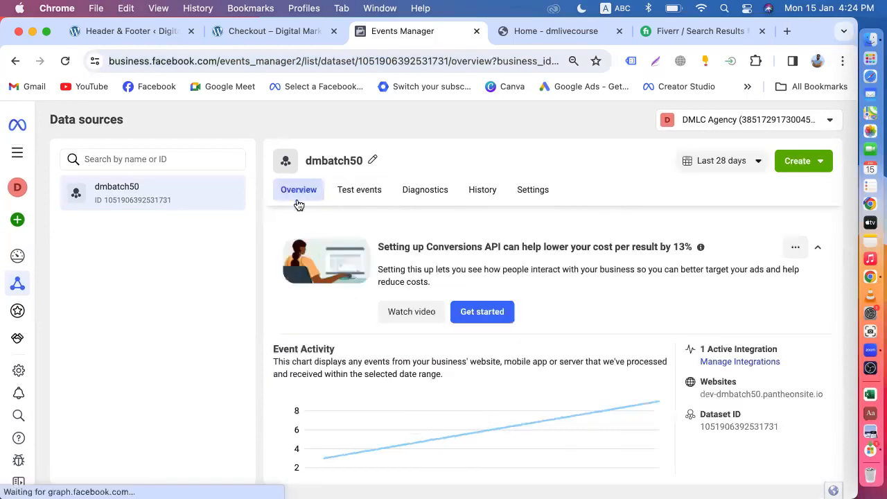
scroll(454, 341, "down", 3)
scroll(454, 342, "up", 3)
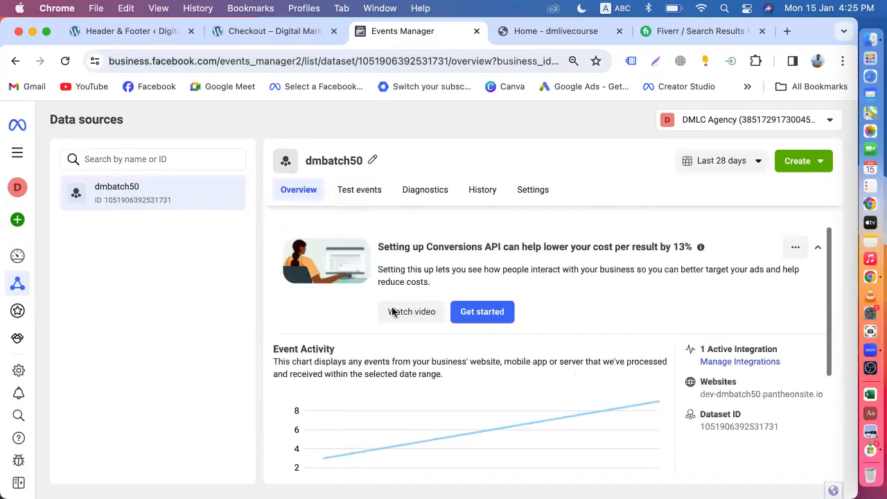
left_click(359, 192)
scroll(527, 358, "down", 2)
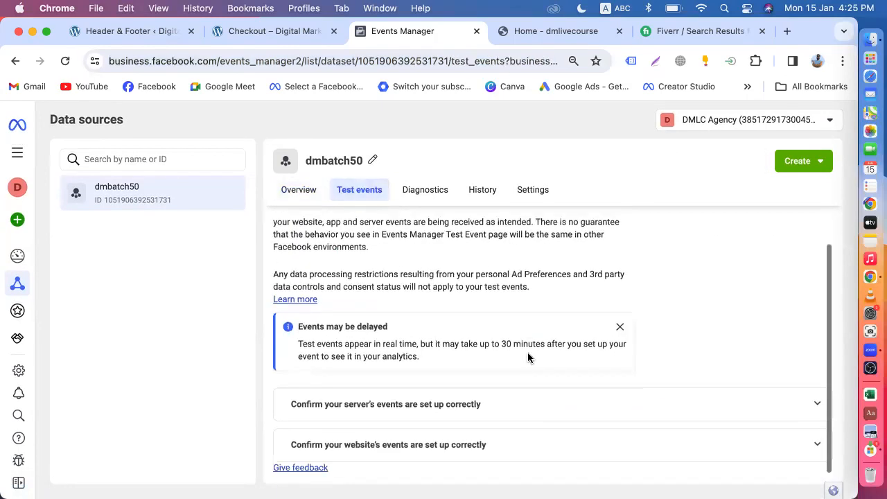
left_click(818, 445)
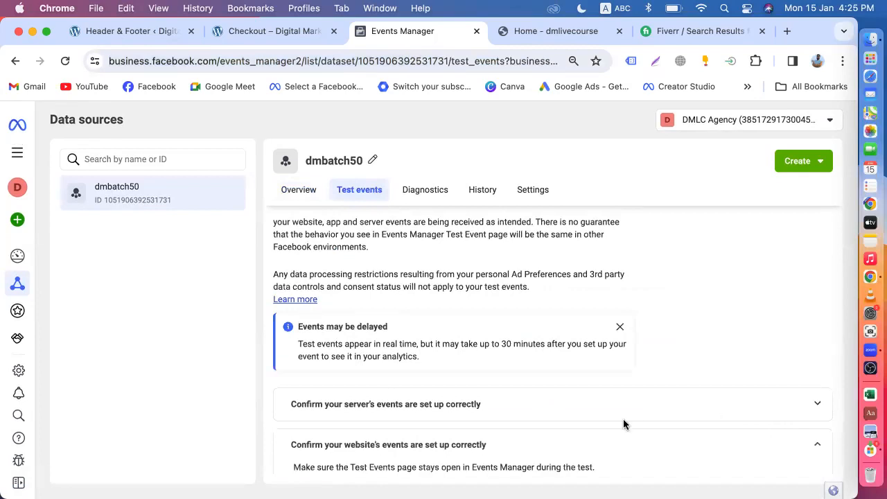
scroll(624, 422, "down", 3)
Enter dev-dmbatch50.pantheonsite.io as the test URL and open the store website.
left_click(367, 399)
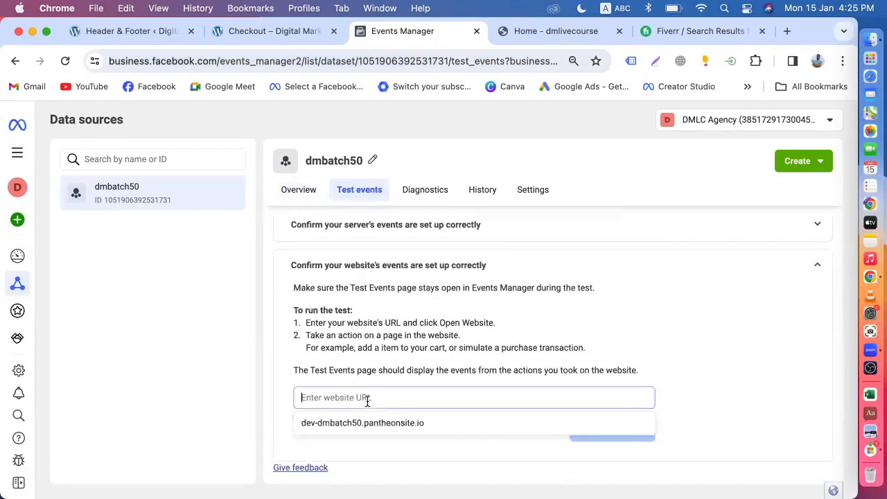
left_click(399, 424)
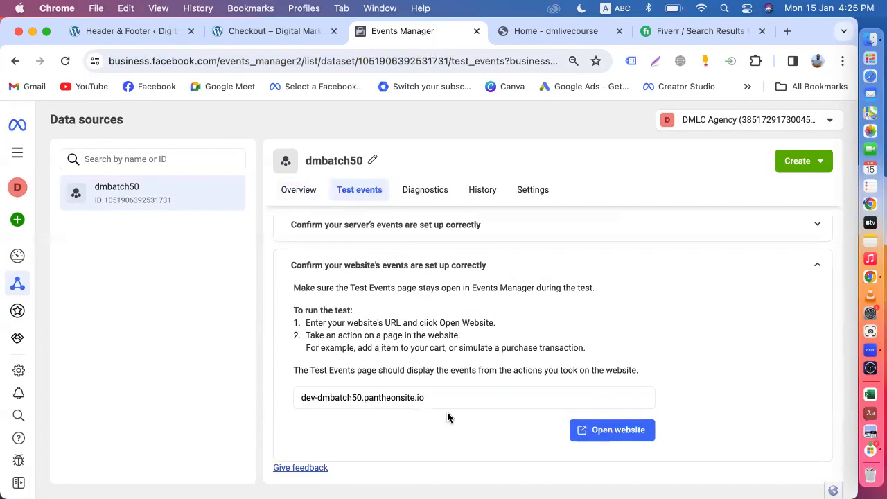
left_click(588, 433)
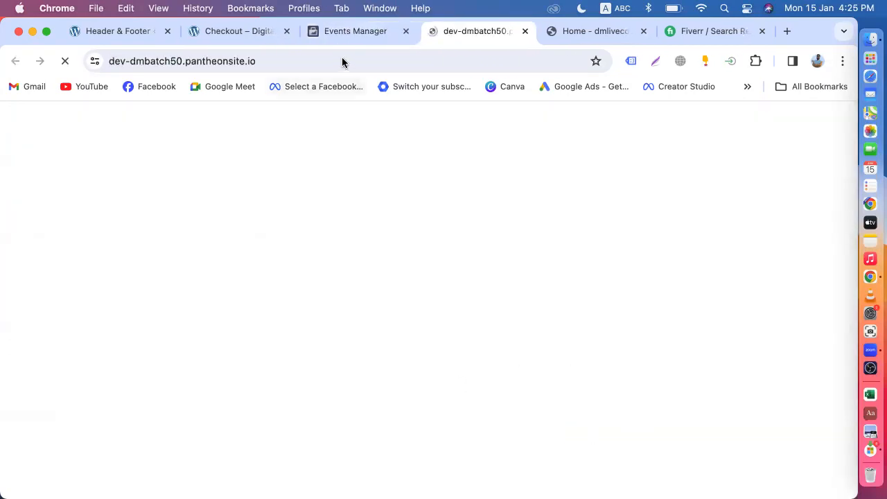
left_click(361, 39)
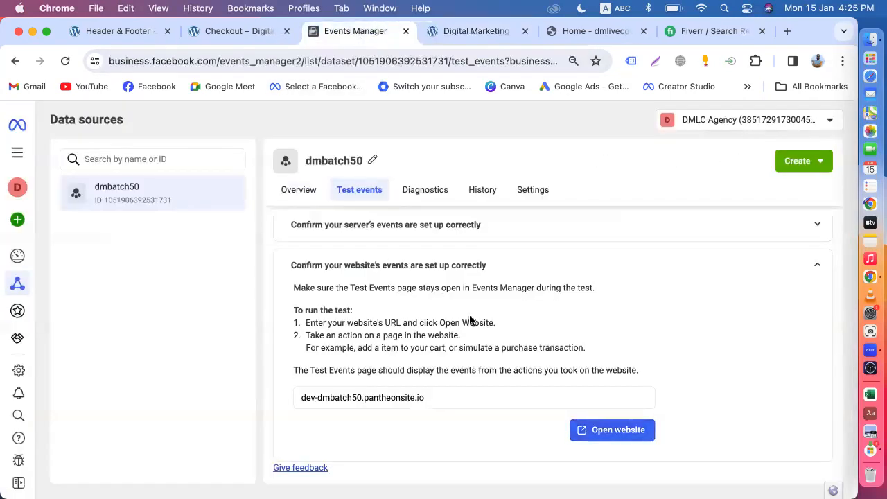
scroll(469, 316, "up", 5)
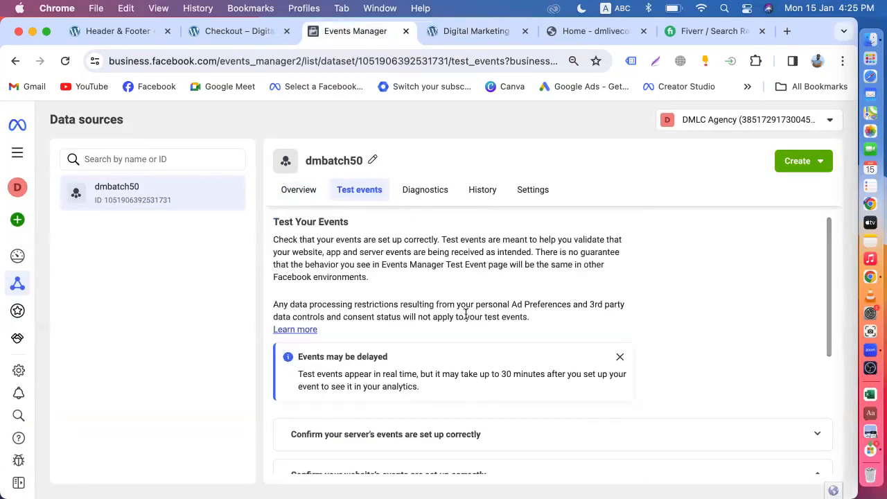
scroll(465, 317, "down", 5)
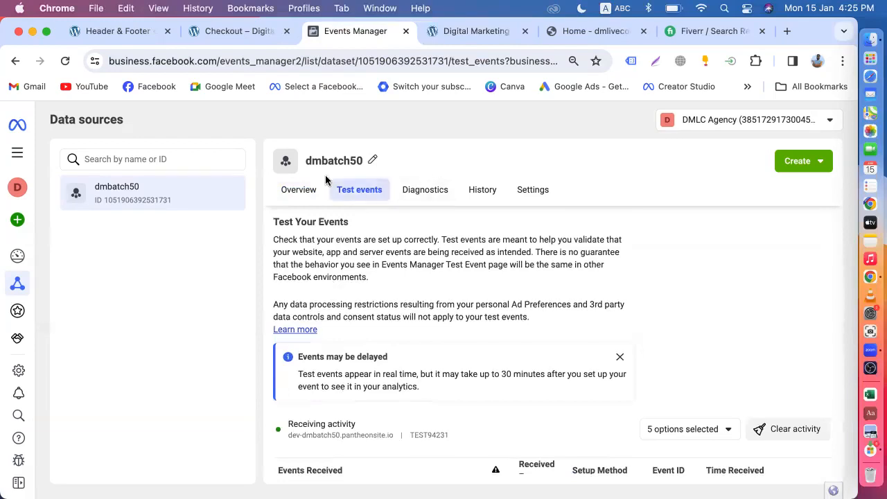
Back on the dataset overview, collapse the Conversions API tip and view PageView's 12 events.
left_click(306, 191)
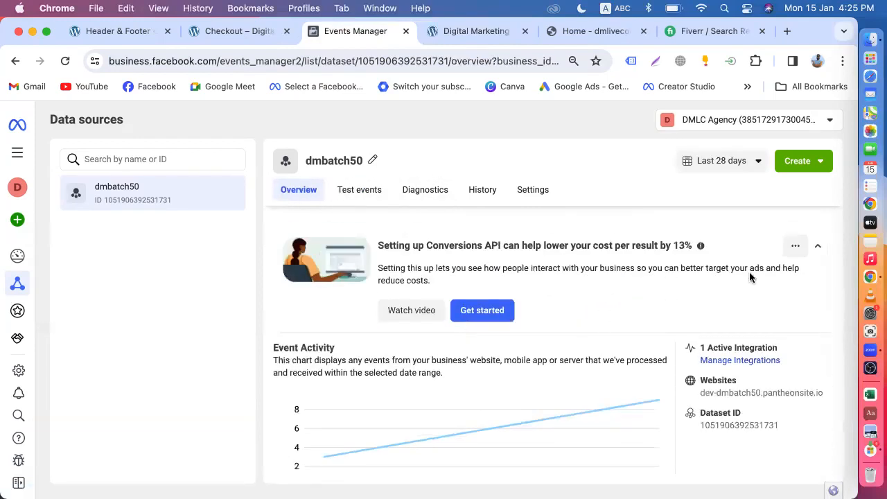
left_click(818, 248)
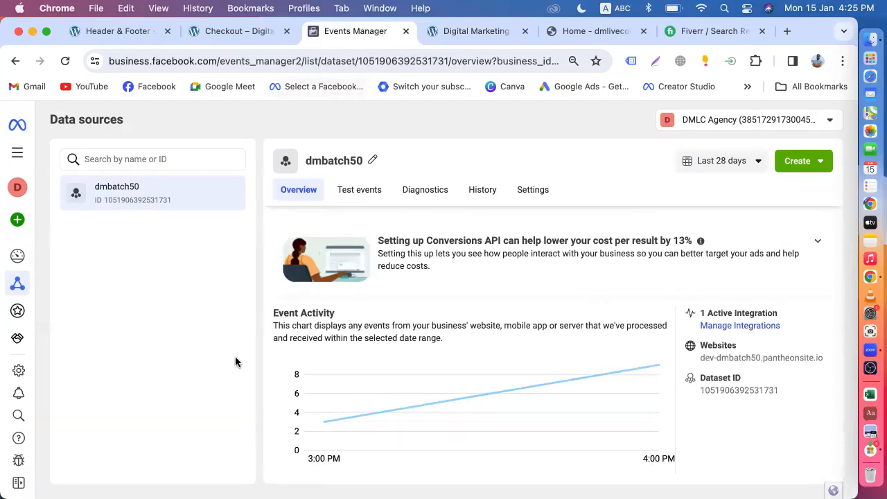
mouse_move(444, 409)
scroll(434, 366, "down", 3)
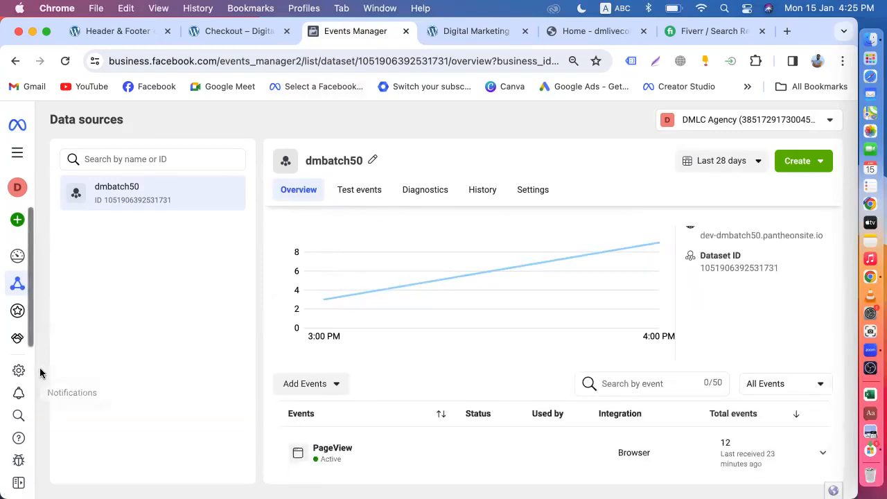
In Business settings, open Brand Safety and Suitability > Domains to check dev-dmbatch50.pantheonsite.io.
left_click(18, 369)
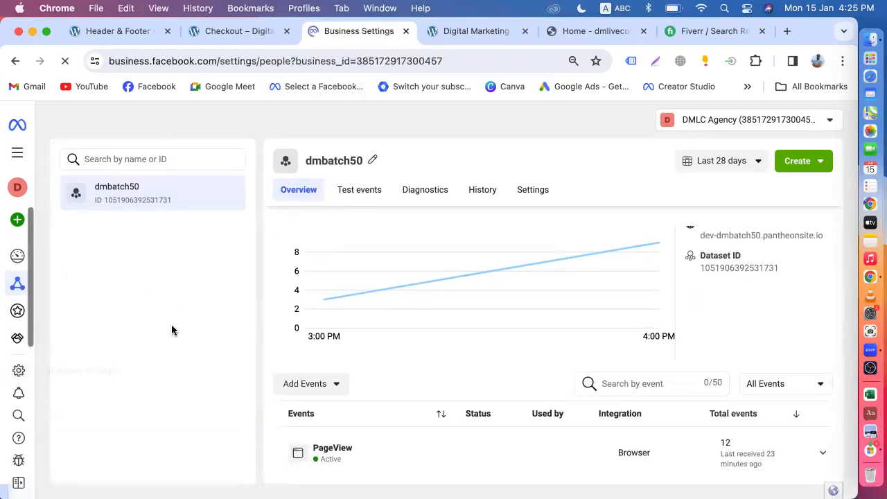
scroll(104, 332, "down", 2)
scroll(90, 357, "down", 2)
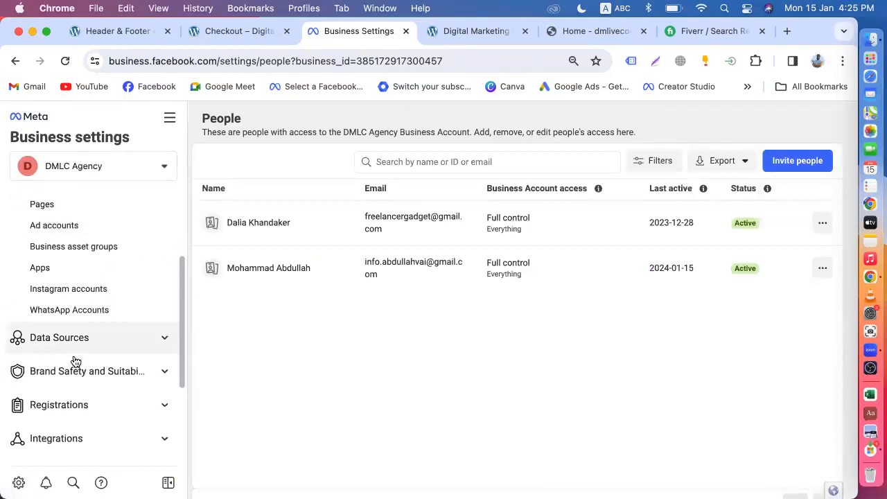
left_click(70, 373)
left_click(47, 398)
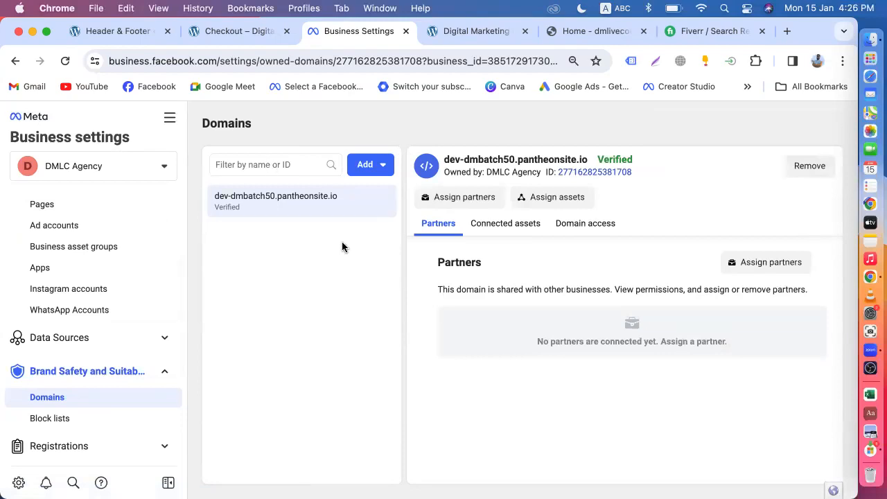
Cancel the Create a new domain form, then reach Events Manager through All tools.
left_click(380, 165)
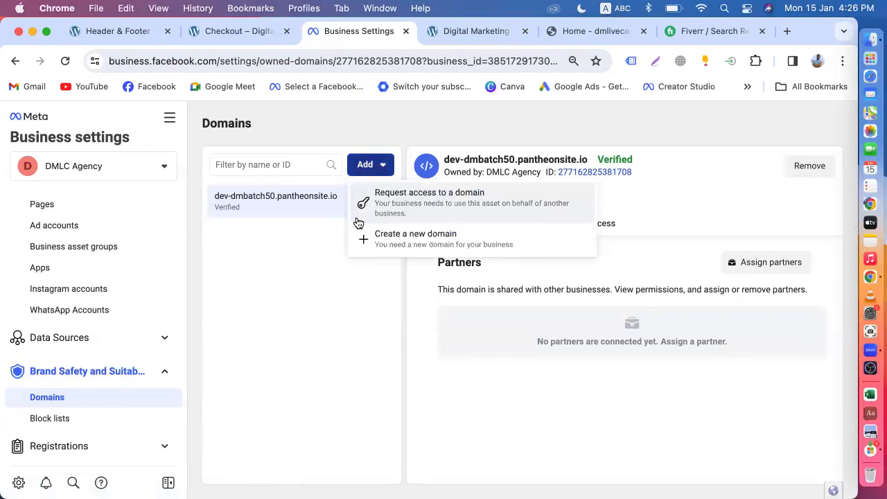
left_click(415, 239)
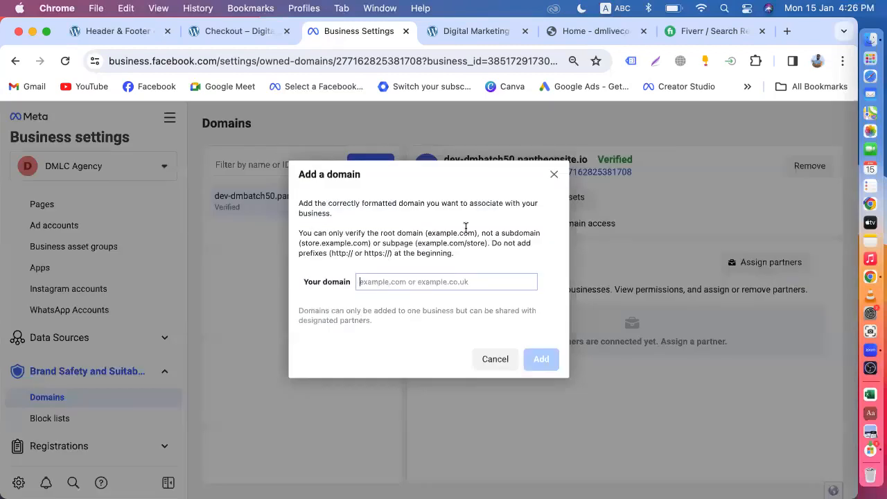
left_click(555, 175)
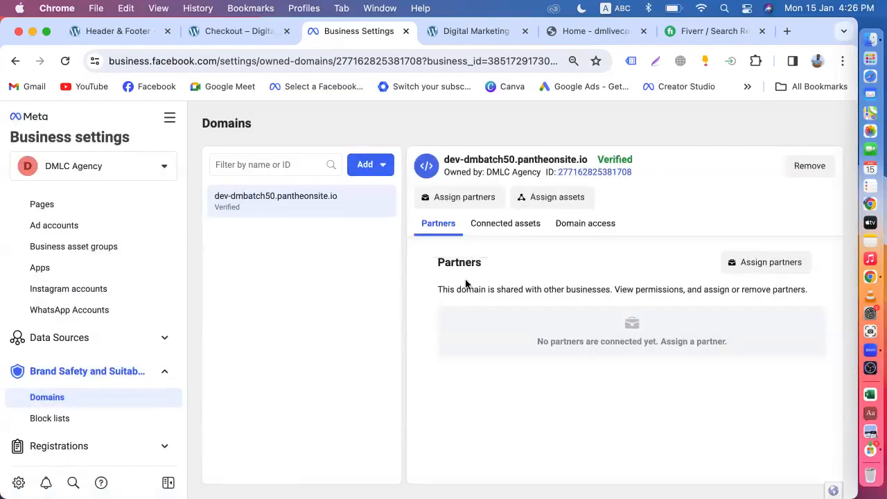
left_click(458, 29)
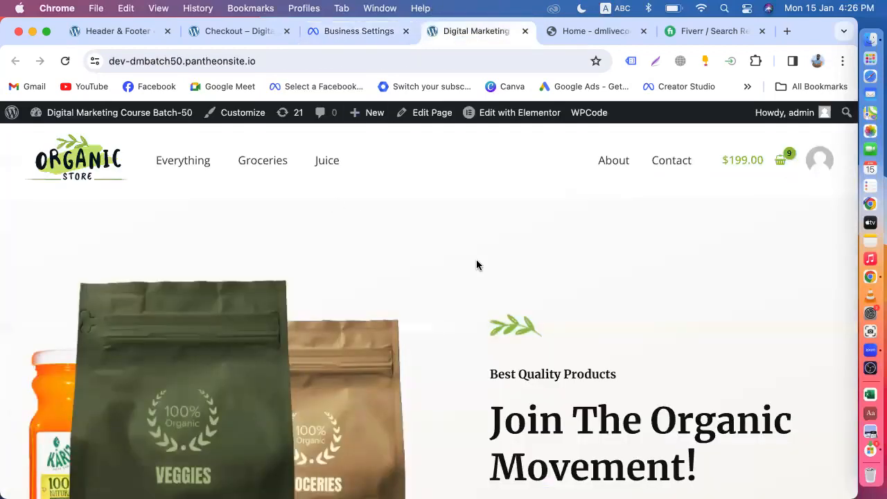
left_click(332, 34)
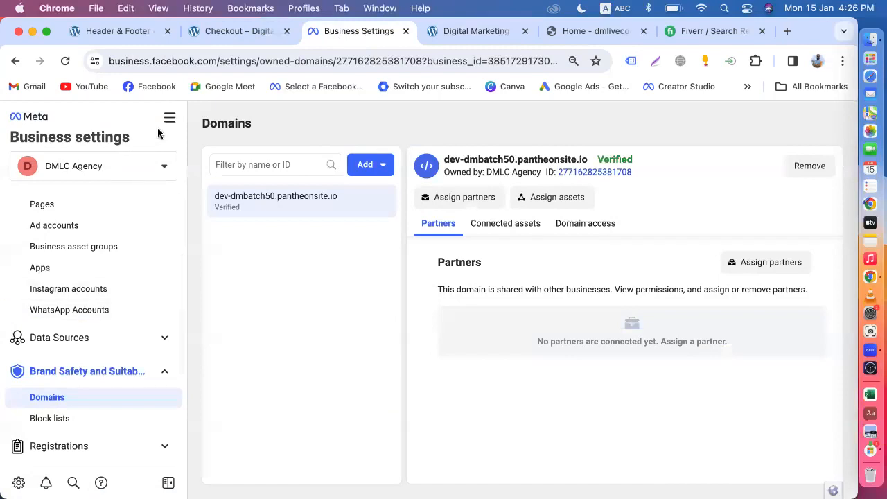
left_click(169, 122)
left_click(394, 192)
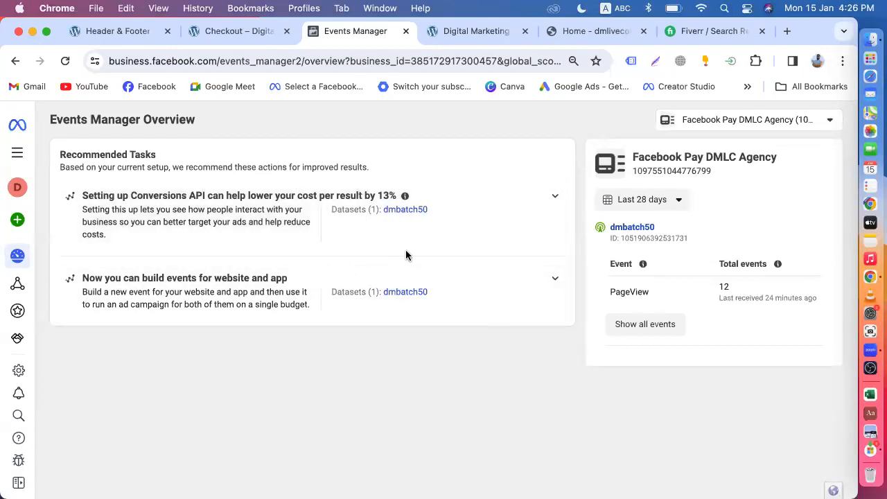
Open dmbatch50 and review its Test events, Diagnostics, History and Settings tabs.
left_click(391, 212)
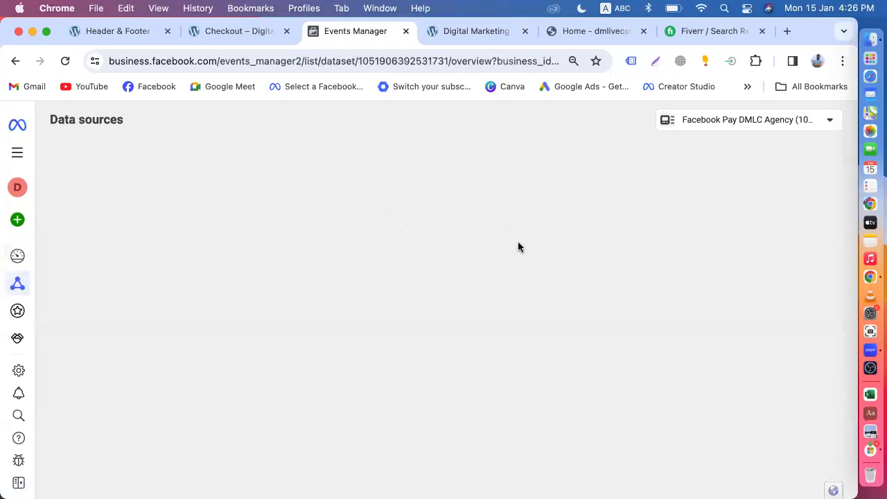
scroll(519, 279, "down", 2)
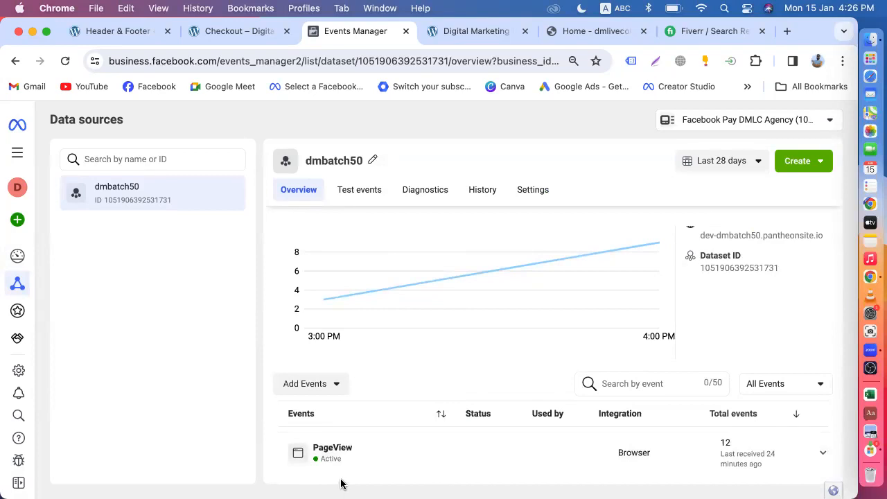
scroll(418, 392, "up", 5)
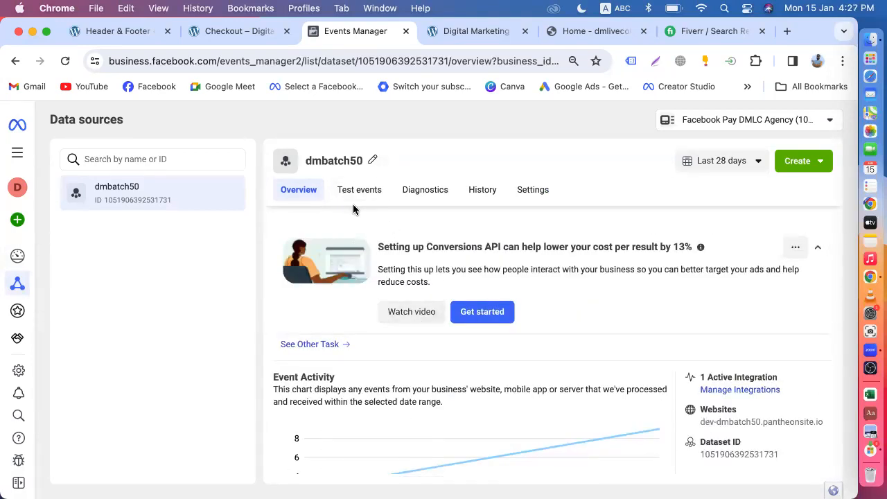
left_click(366, 192)
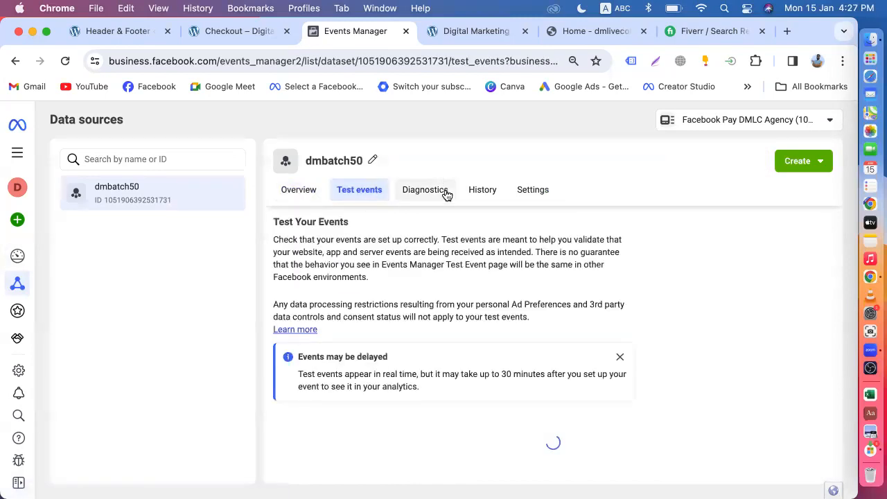
scroll(487, 352, "down", 2)
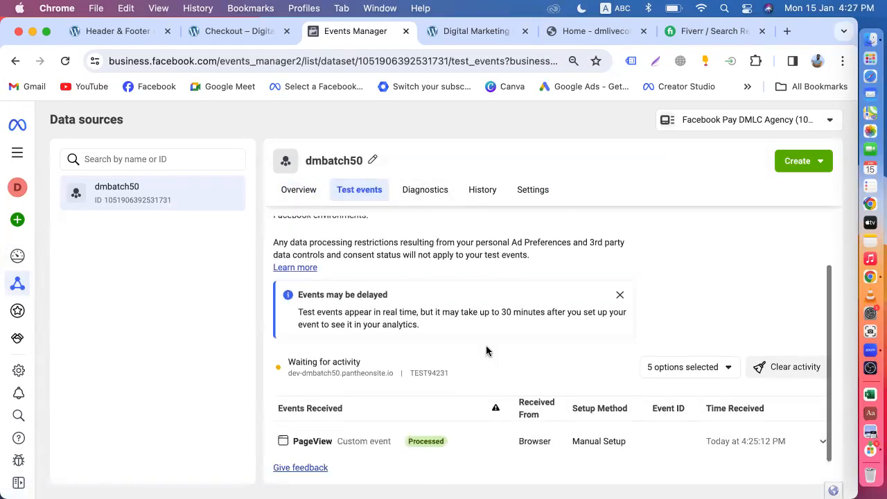
scroll(486, 352, "up", 2)
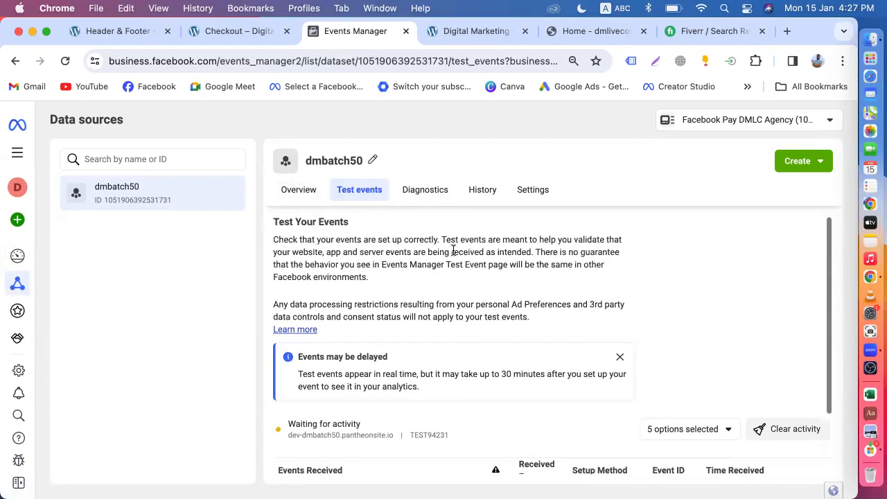
left_click(425, 196)
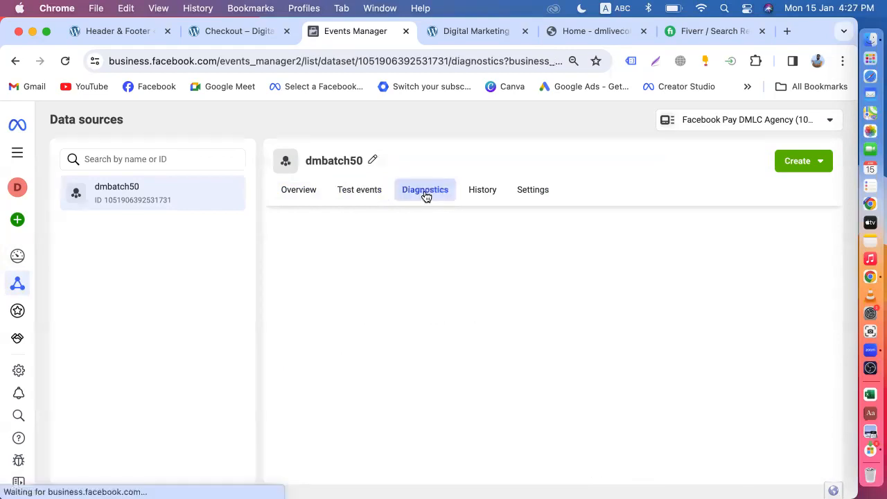
left_click(491, 203)
left_click(532, 193)
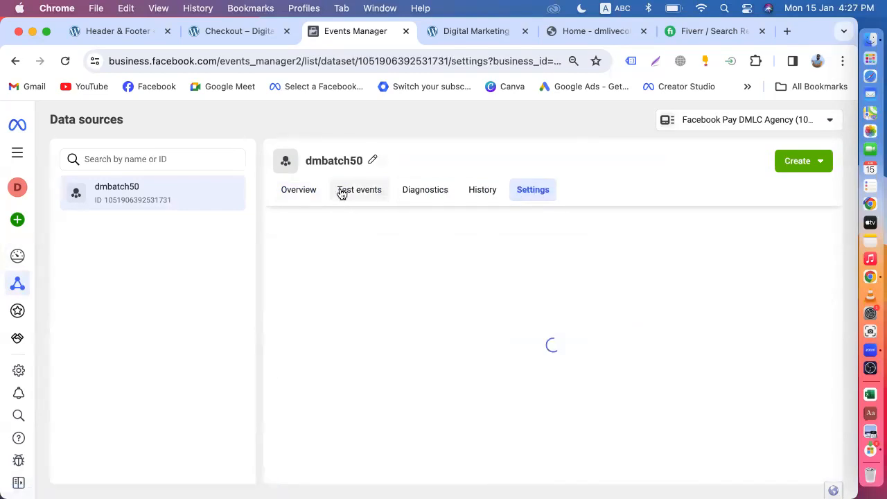
left_click(300, 196)
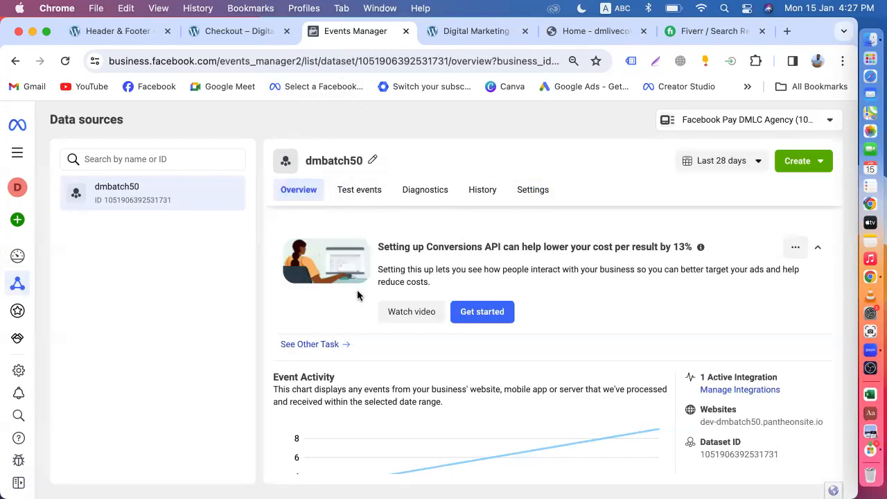
left_click(368, 193)
left_click(481, 189)
left_click(533, 190)
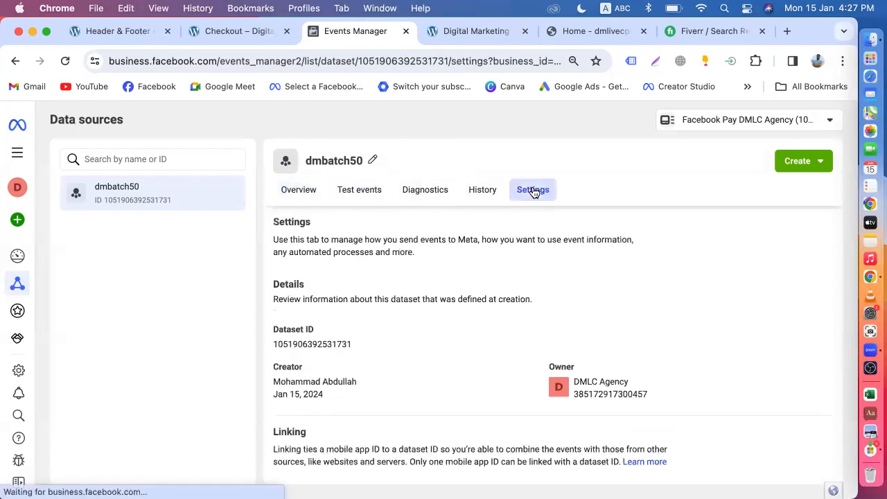
left_click(412, 193)
left_click(313, 197)
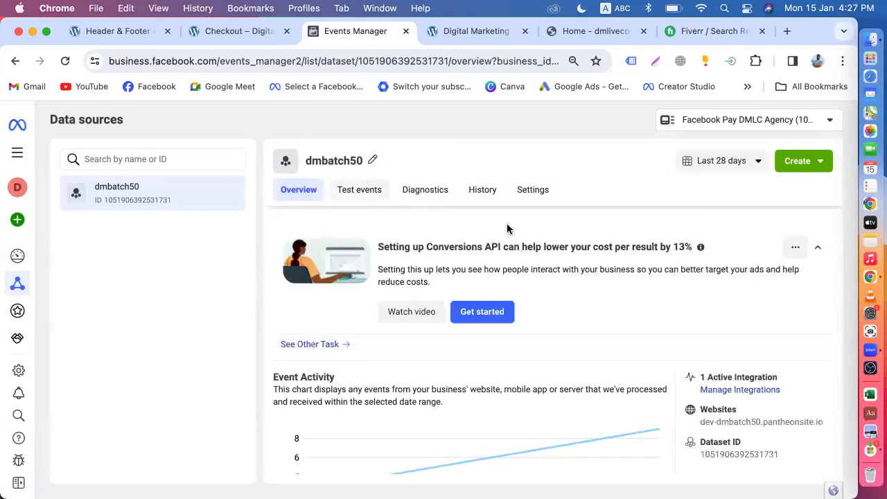
scroll(627, 323, "down", 5)
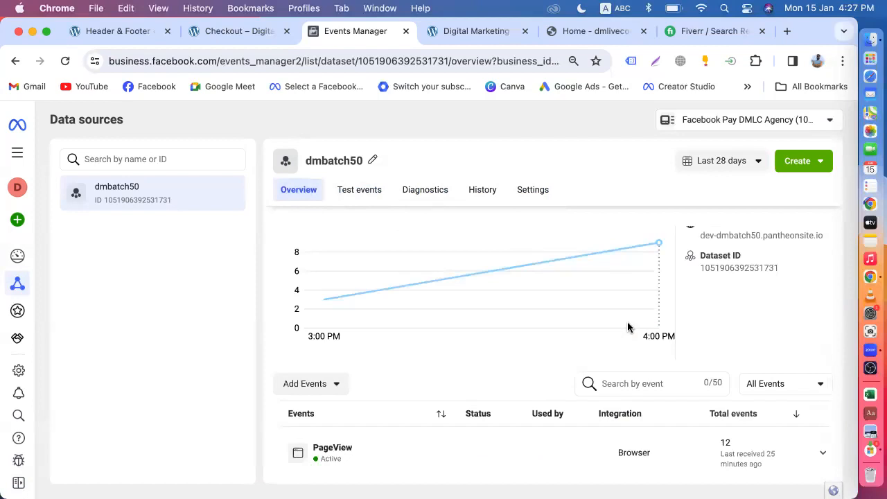
mouse_move(608, 359)
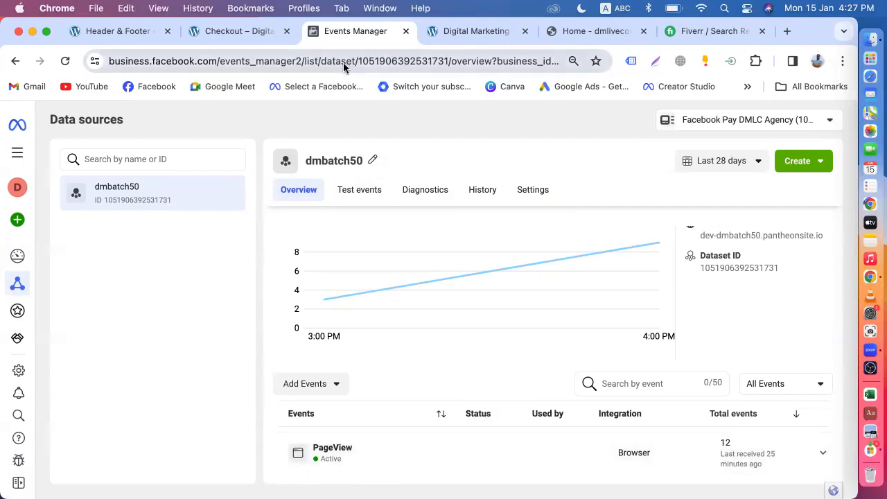
left_click(818, 63)
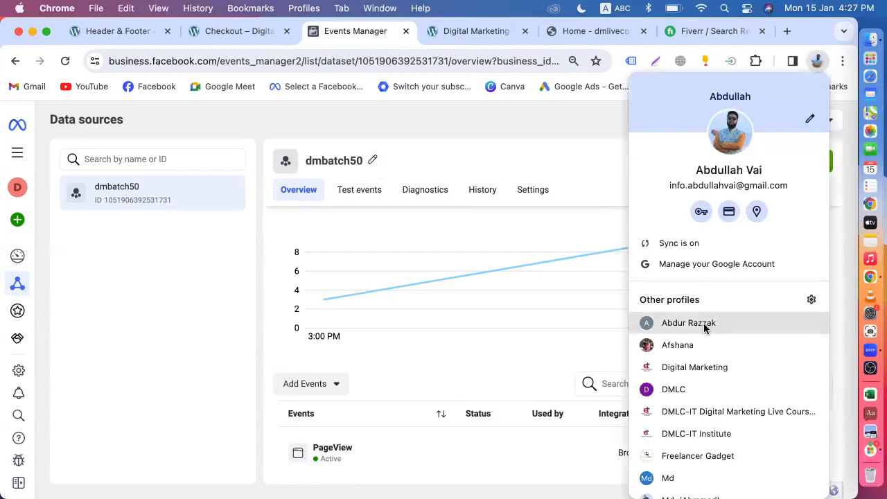